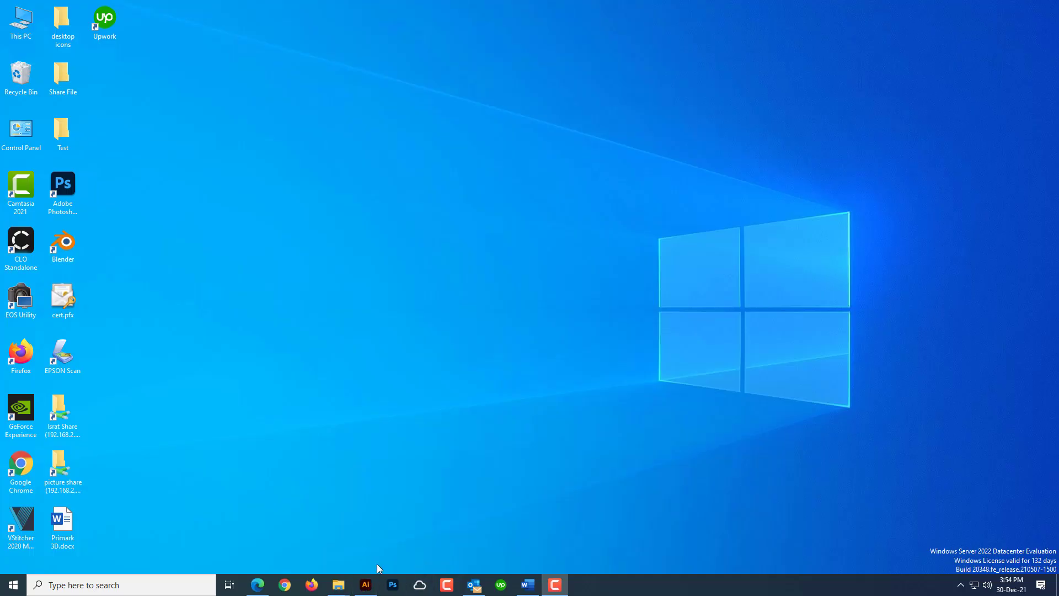
Launch Adobe Illustrator from the taskbar to reach its Home screen.
{"action": "left_click", "coordinate": [366, 583]}
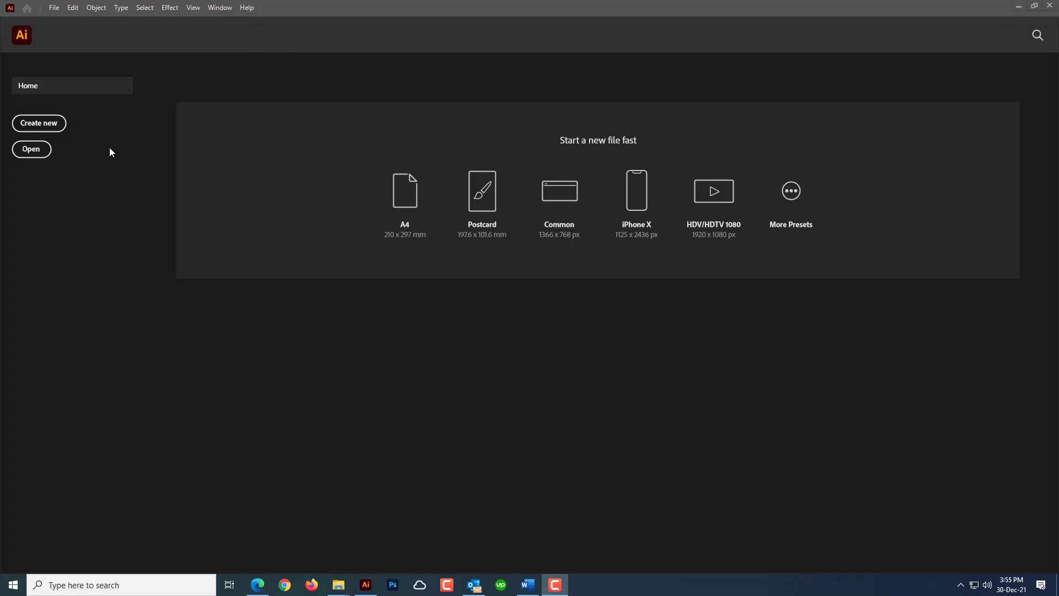
Create a new 780 × 300 px document, Untitled-1, with units set to pixels.
{"action": "left_click", "coordinate": [39, 123]}
{"action": "left_click", "coordinate": [767, 196]}
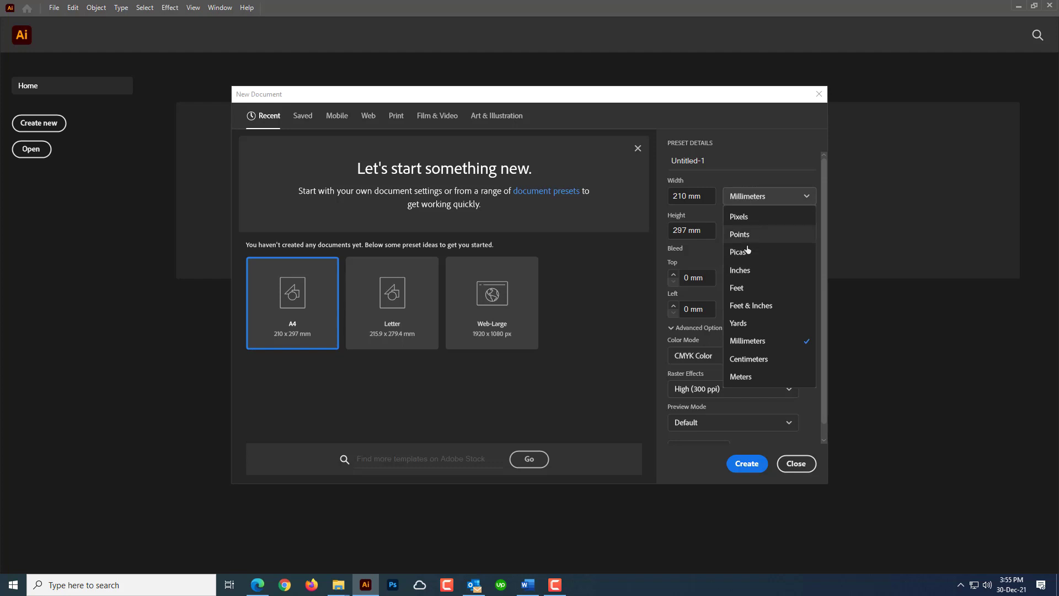
{"action": "left_click", "coordinate": [772, 359]}
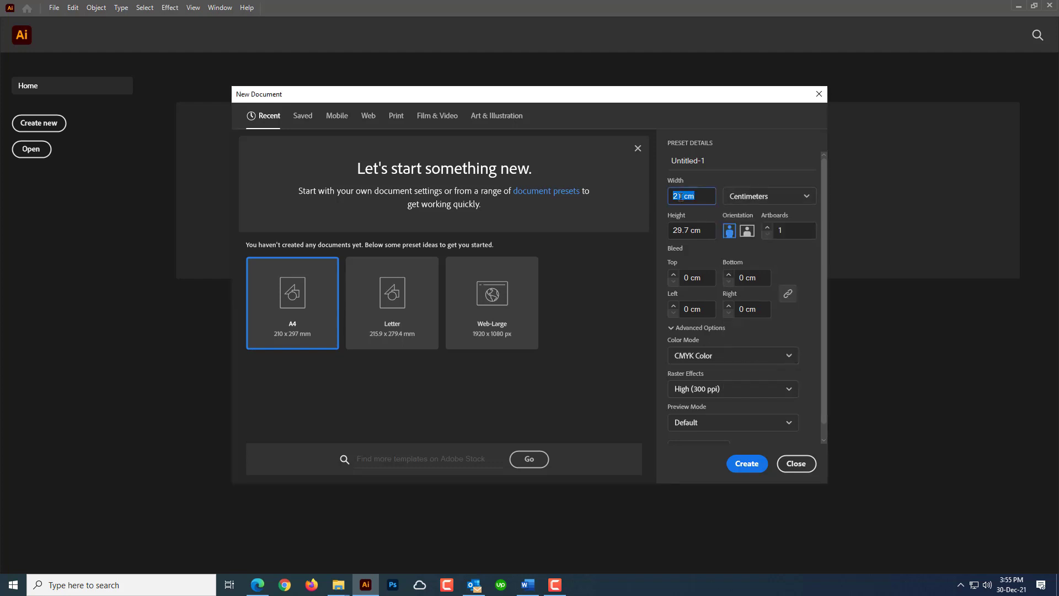
{"action": "left_click", "coordinate": [767, 196]}
{"action": "left_click", "coordinate": [770, 375]}
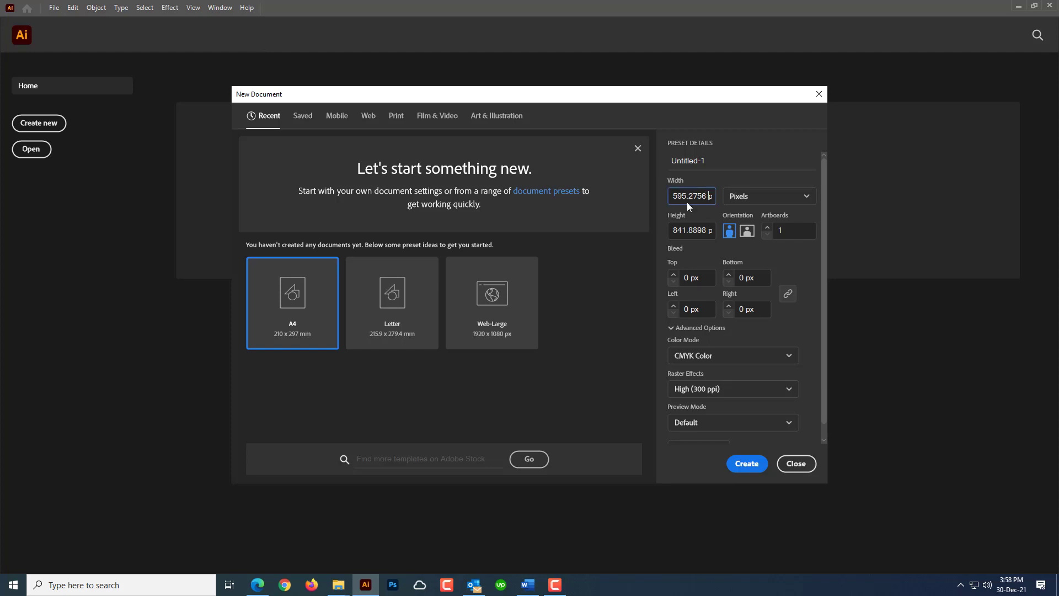
{"action": "key", "text": "ctrl+a"}
{"action": "type", "text": "7"}
{"action": "key", "text": "Tab"}
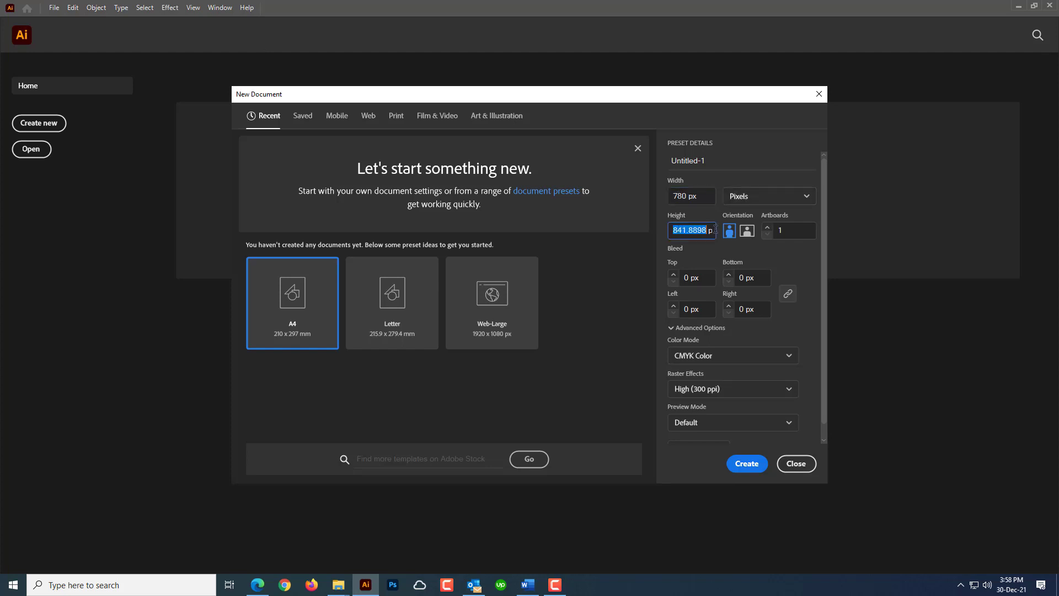
{"action": "type", "text": "300"}
{"action": "left_click", "coordinate": [747, 464]}
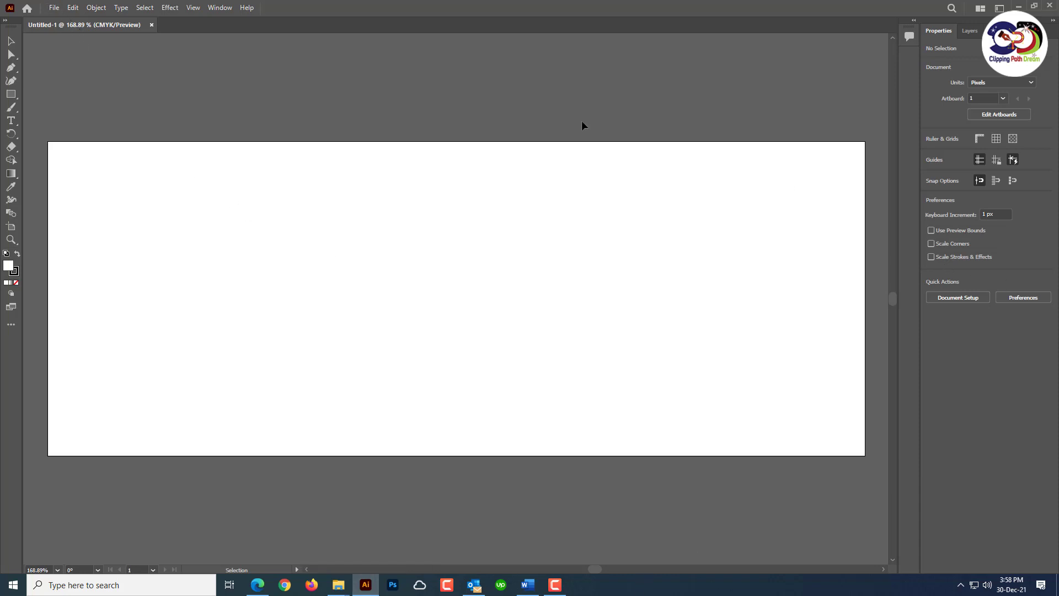
Show the Layers panel and draw a rectangle covering the whole artboard.
{"action": "left_click", "coordinate": [966, 32]}
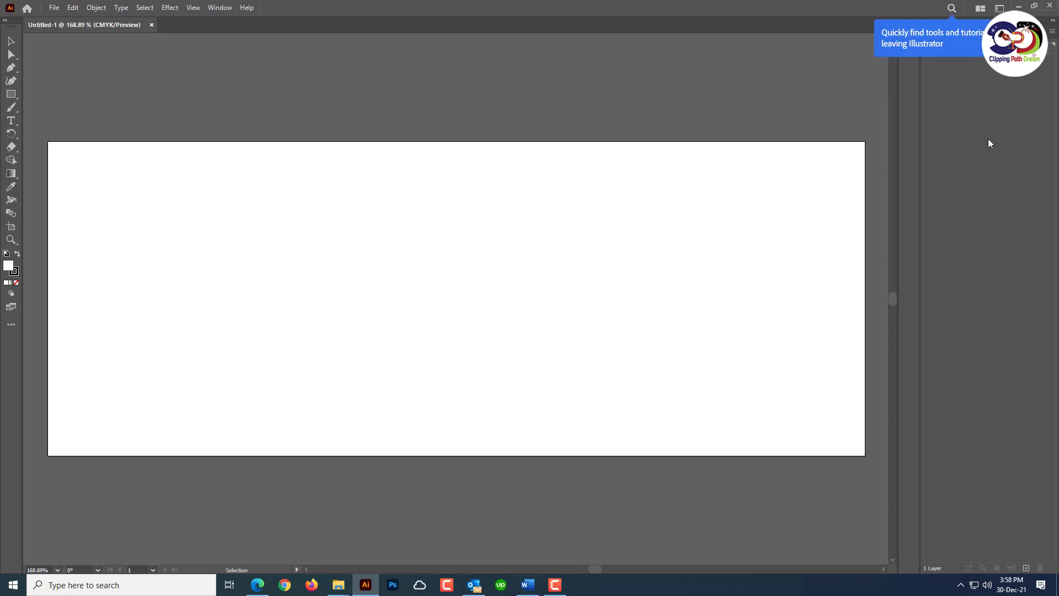
{"action": "left_click", "coordinate": [17, 96]}
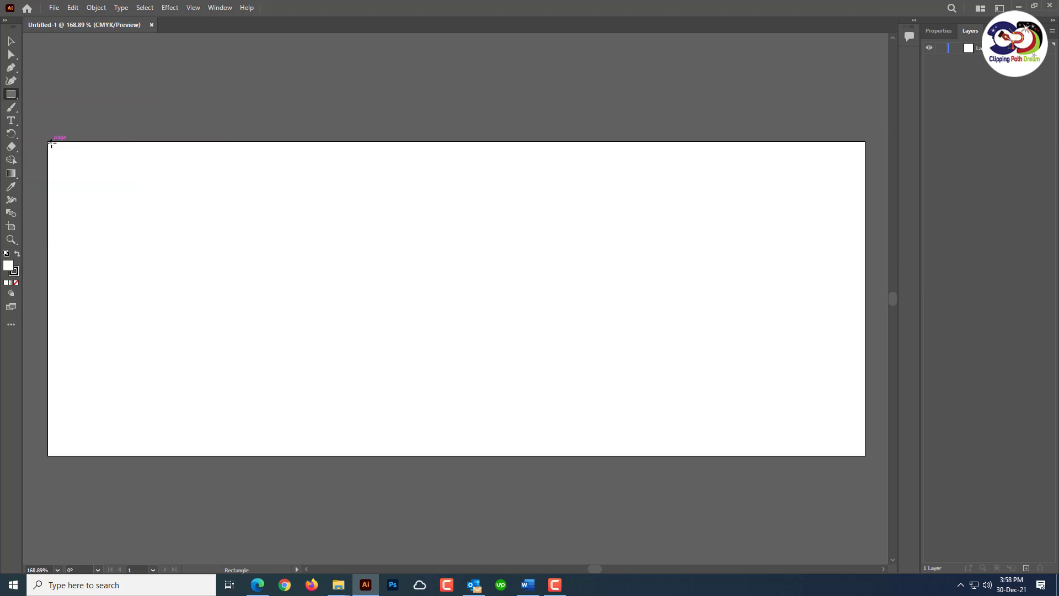
{"action": "left_click_drag", "start_coordinate": [48, 141], "coordinate": [865, 455]}
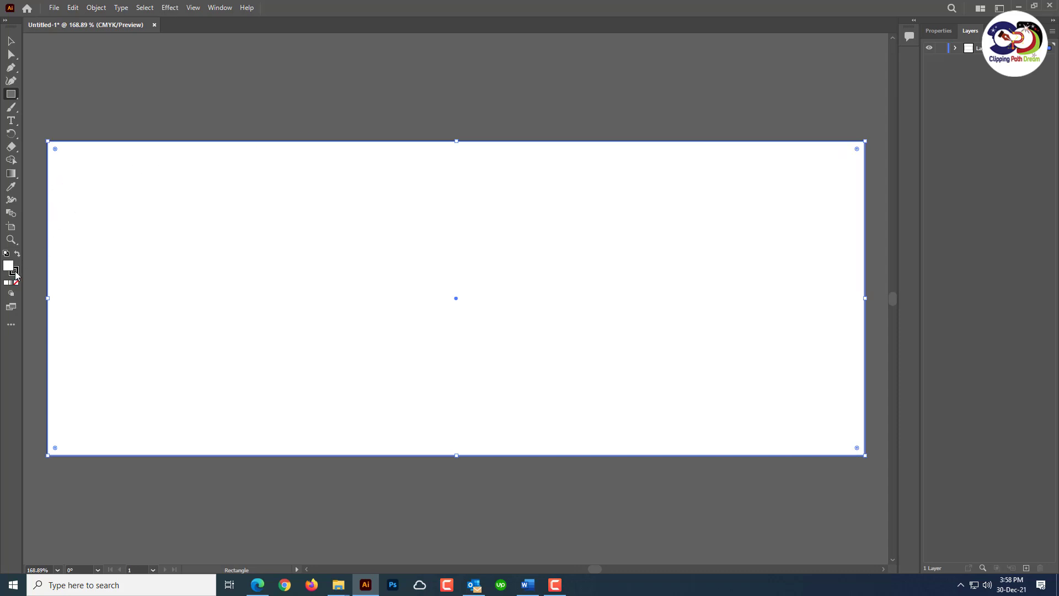
Give the rectangle a white fill with no stroke and lock it in Layers.
{"action": "left_click", "coordinate": [15, 272]}
{"action": "left_click", "coordinate": [16, 282]}
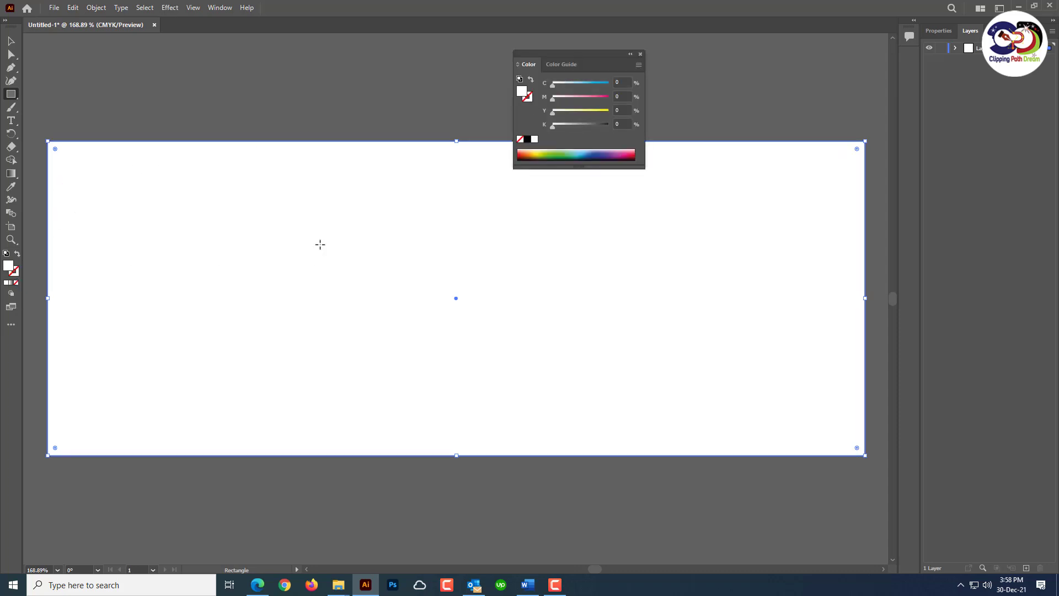
{"action": "double_click", "coordinate": [9, 266]}
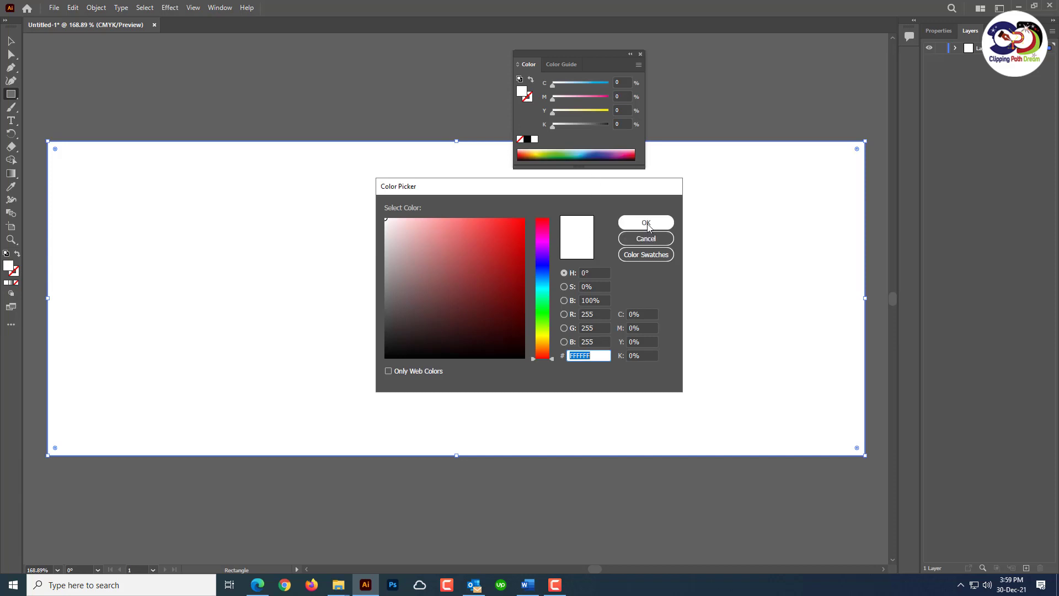
{"action": "left_click", "coordinate": [647, 223]}
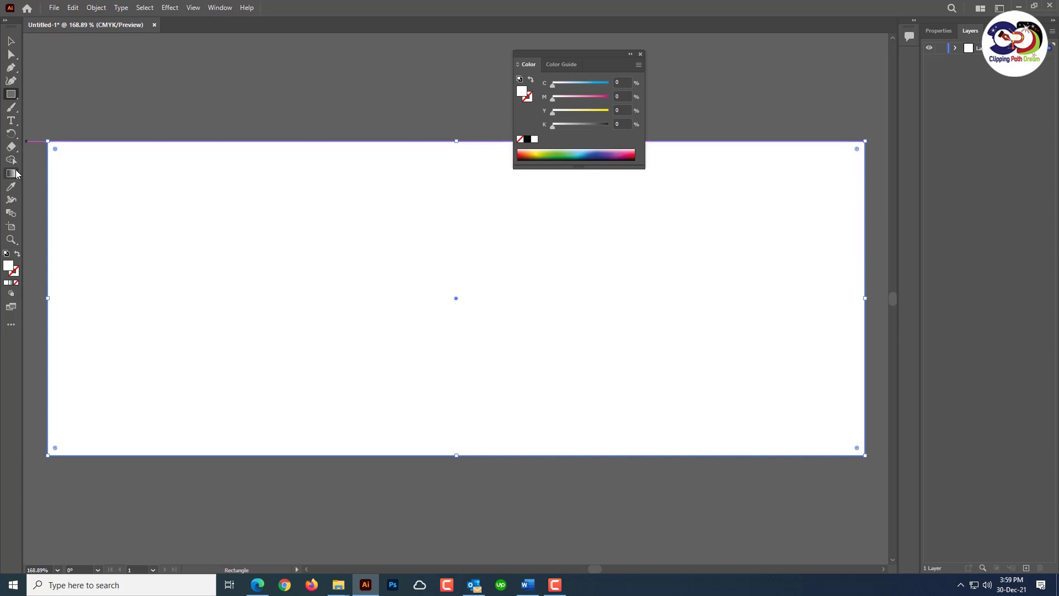
{"action": "left_click", "coordinate": [955, 48]}
{"action": "left_click", "coordinate": [941, 60]}
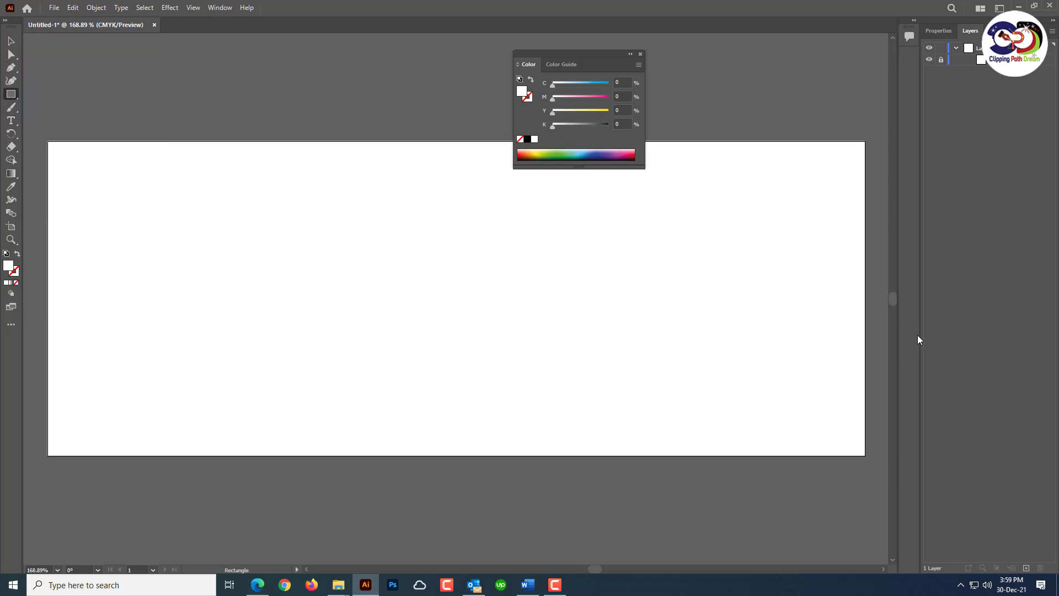
Draw a large circle and move it right and down of centre.
{"action": "left_click_drag", "start_coordinate": [11, 95], "coordinate": [44, 108]}
{"action": "left_click_drag", "start_coordinate": [534, 289], "coordinate": [654, 361]}
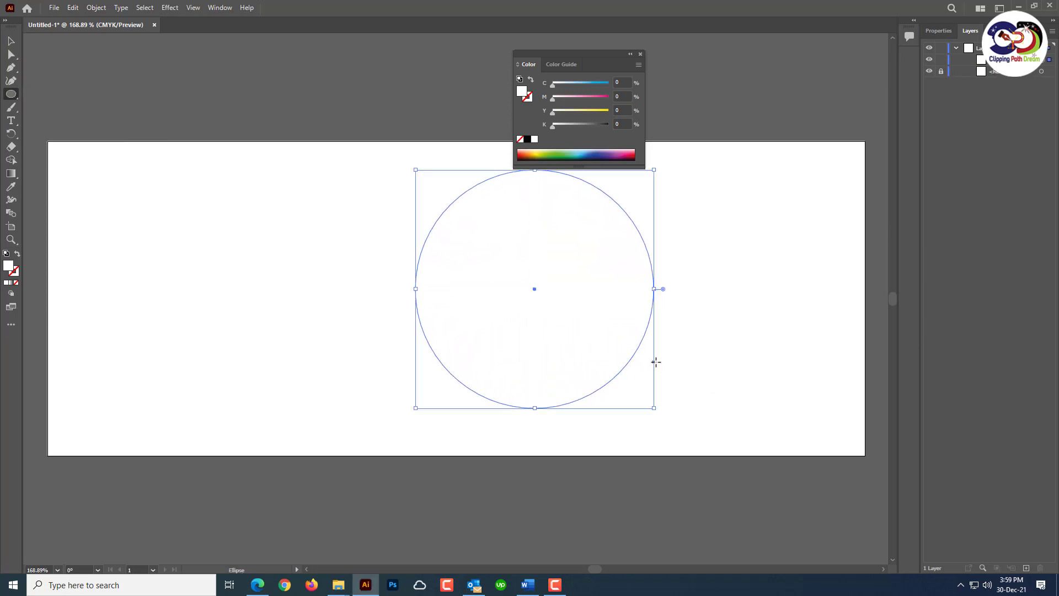
{"action": "key", "text": "v"}
{"action": "left_click_drag", "start_coordinate": [575, 314], "coordinate": [597, 340]}
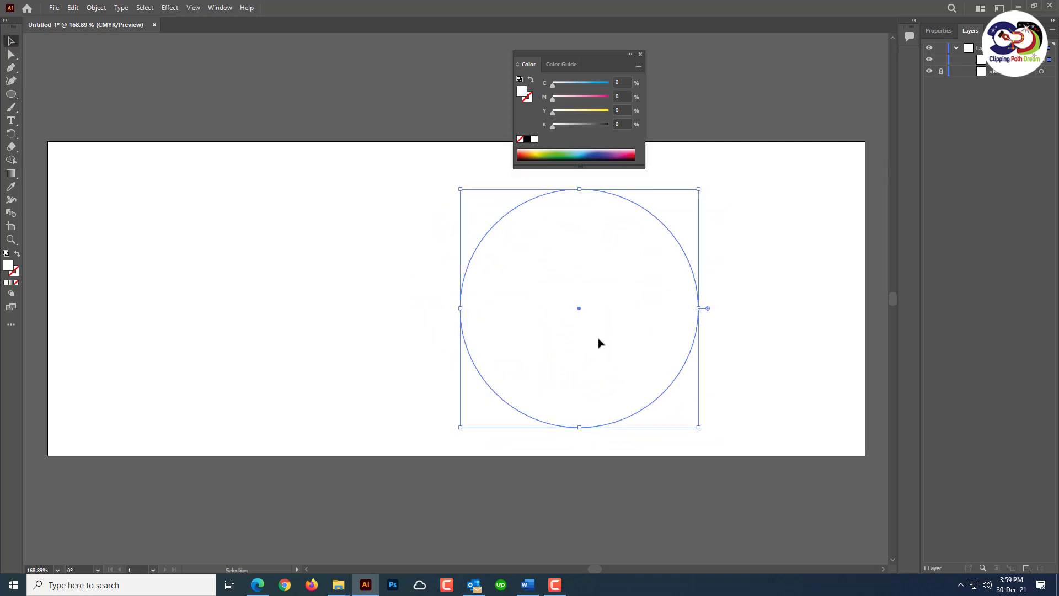
Fill the circle orange and give it a pure white outline.
{"action": "double_click", "coordinate": [9, 266]}
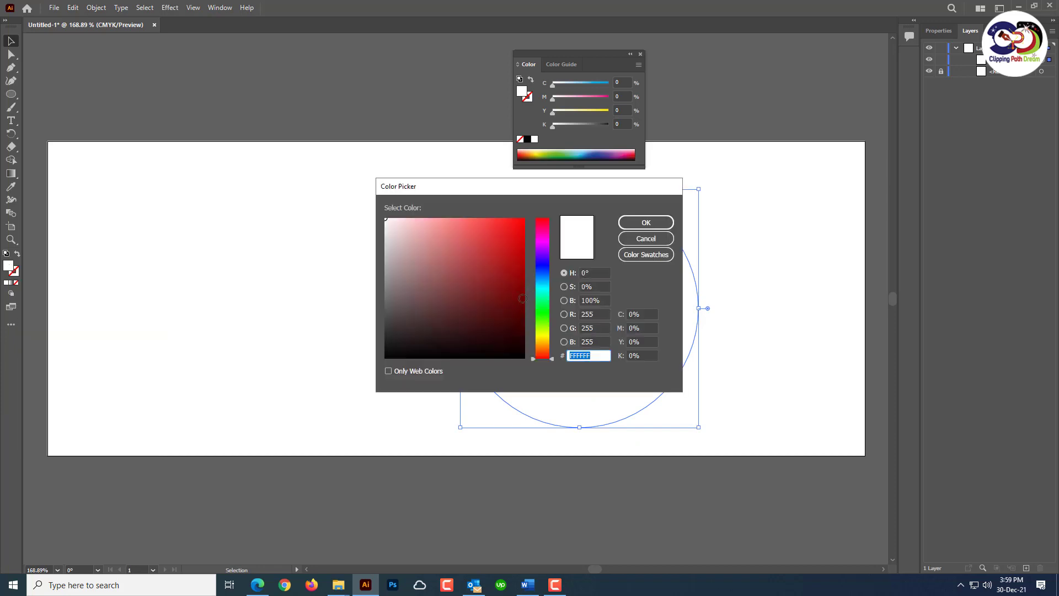
{"action": "left_click", "coordinate": [543, 345]}
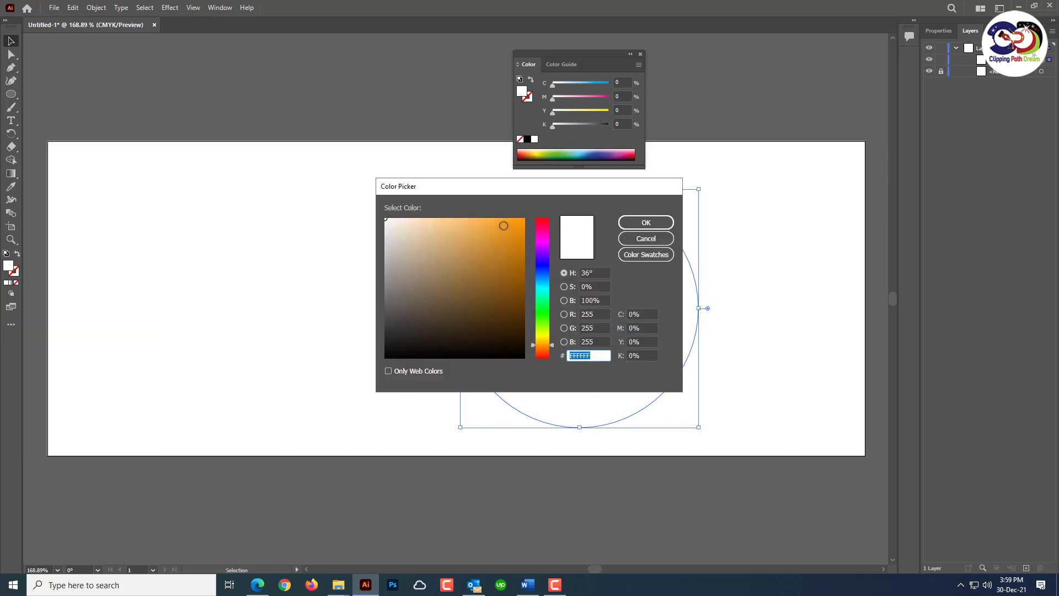
{"action": "left_click", "coordinate": [503, 225]}
{"action": "left_click", "coordinate": [629, 222]}
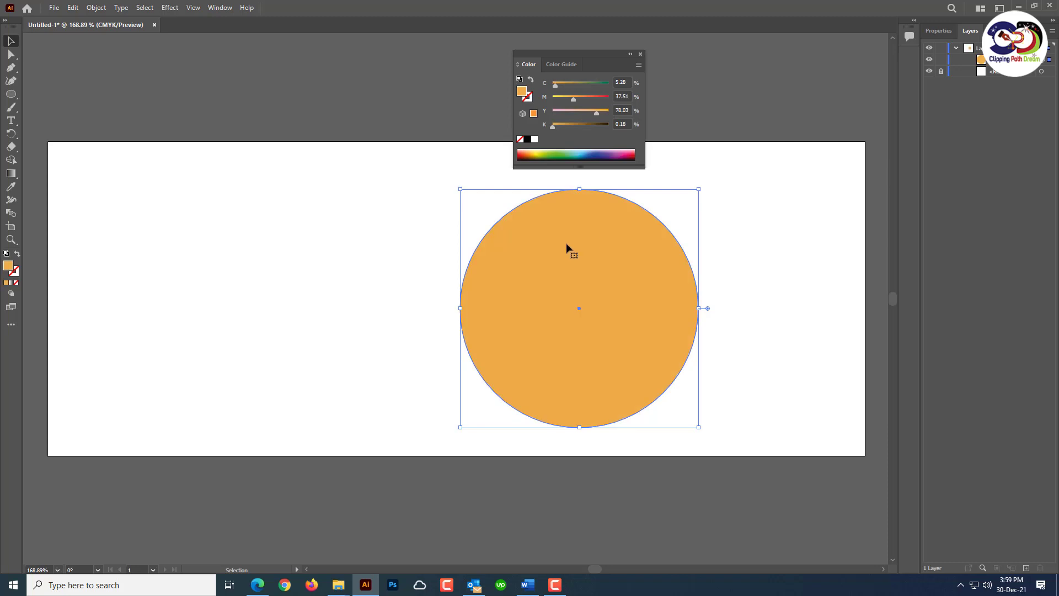
{"action": "double_click", "coordinate": [16, 272]}
{"action": "left_click", "coordinate": [389, 221]}
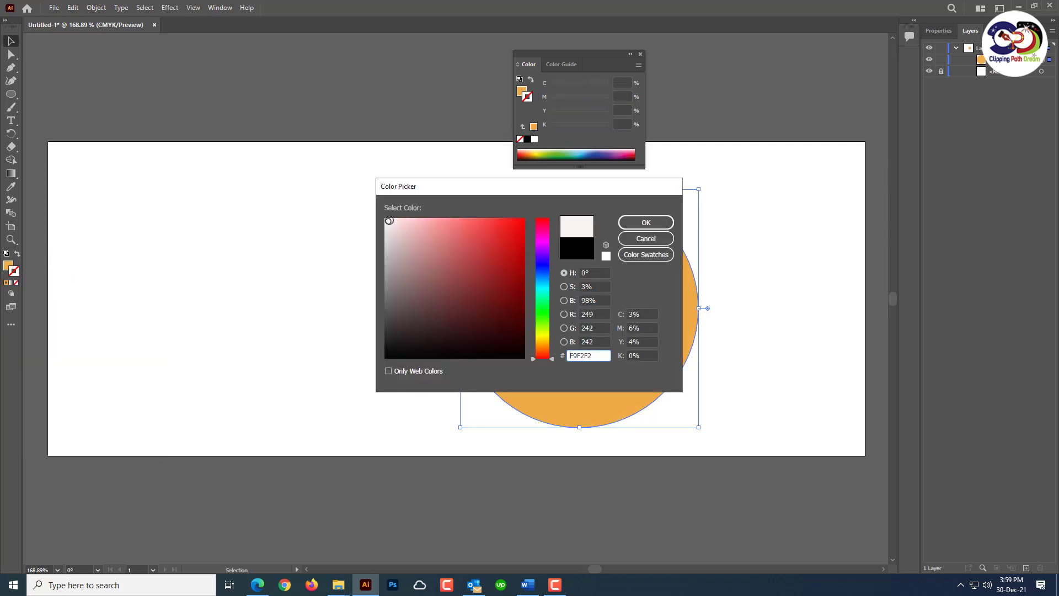
{"action": "left_click_drag", "start_coordinate": [387, 221], "coordinate": [385, 218]}
{"action": "left_click", "coordinate": [646, 222]}
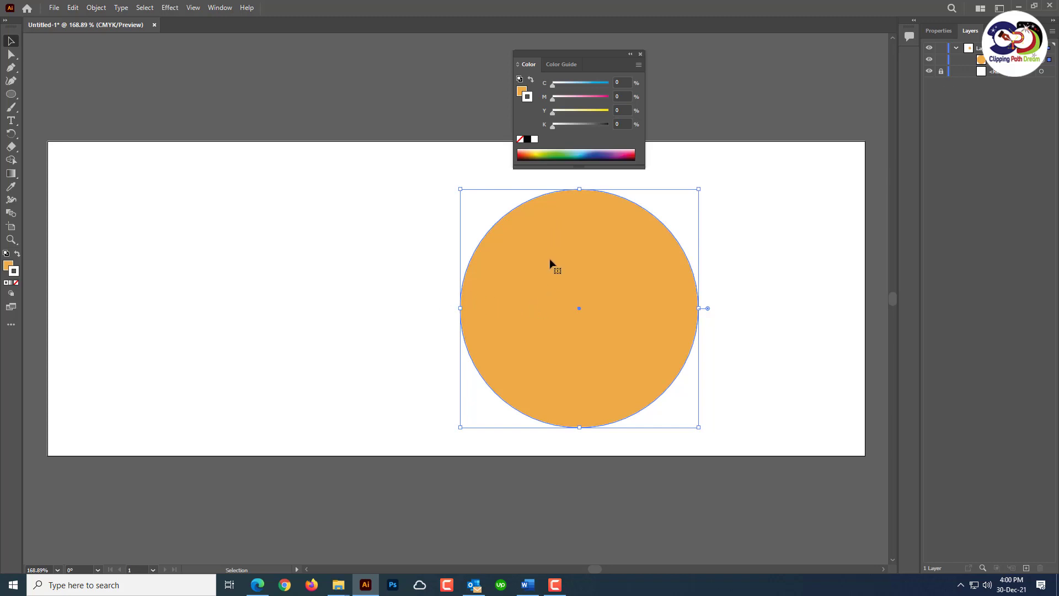
Dock the Stroke panel at the top of the right panel column, beside Layers.
{"action": "left_click", "coordinate": [220, 9]}
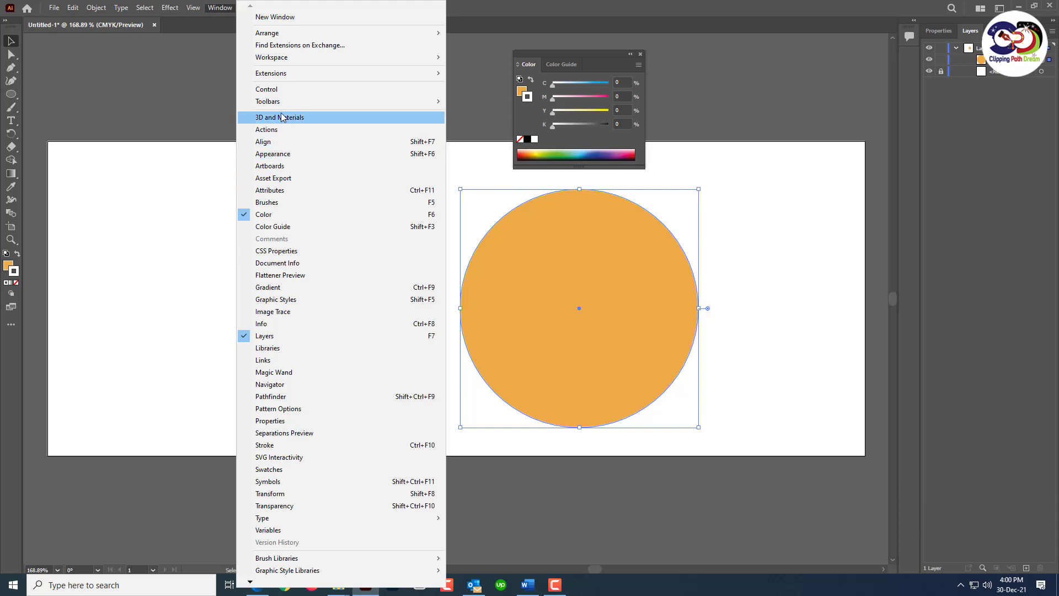
{"action": "left_click", "coordinate": [331, 445]}
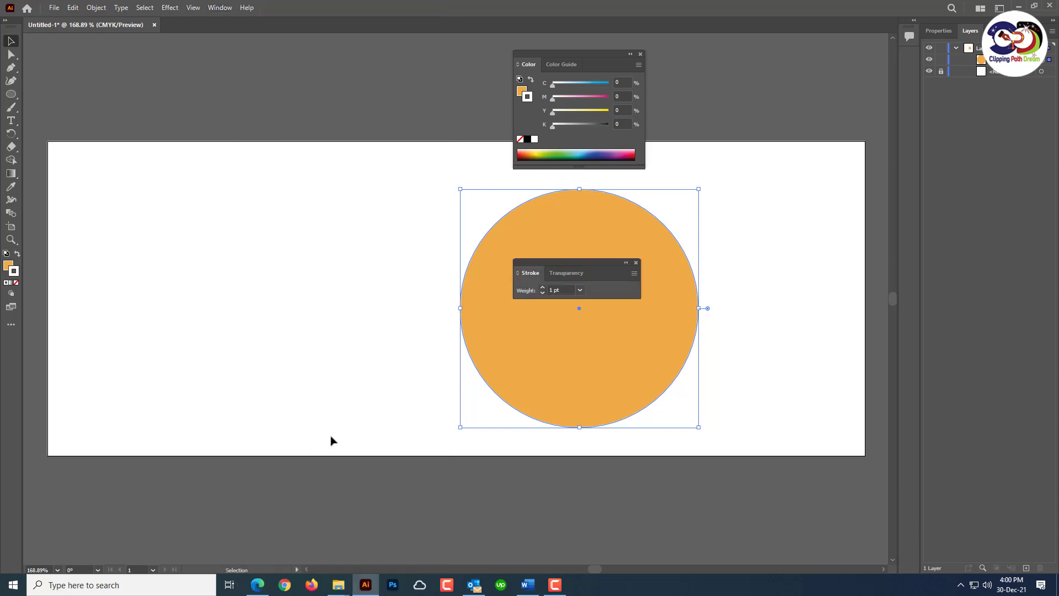
{"action": "left_click_drag", "start_coordinate": [564, 263], "coordinate": [970, 32]}
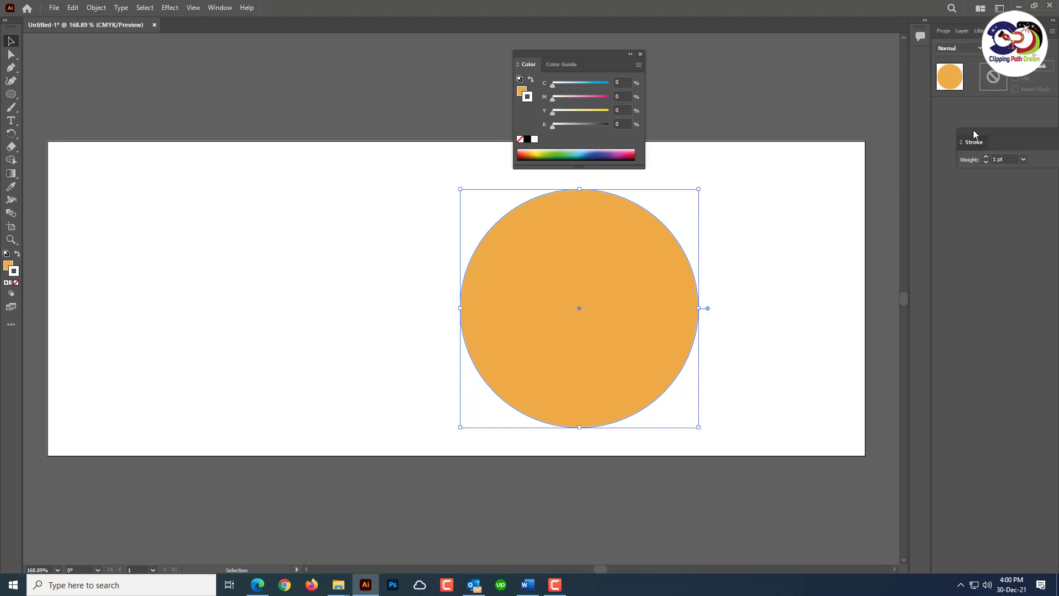
{"action": "left_click_drag", "start_coordinate": [983, 147], "coordinate": [971, 28]}
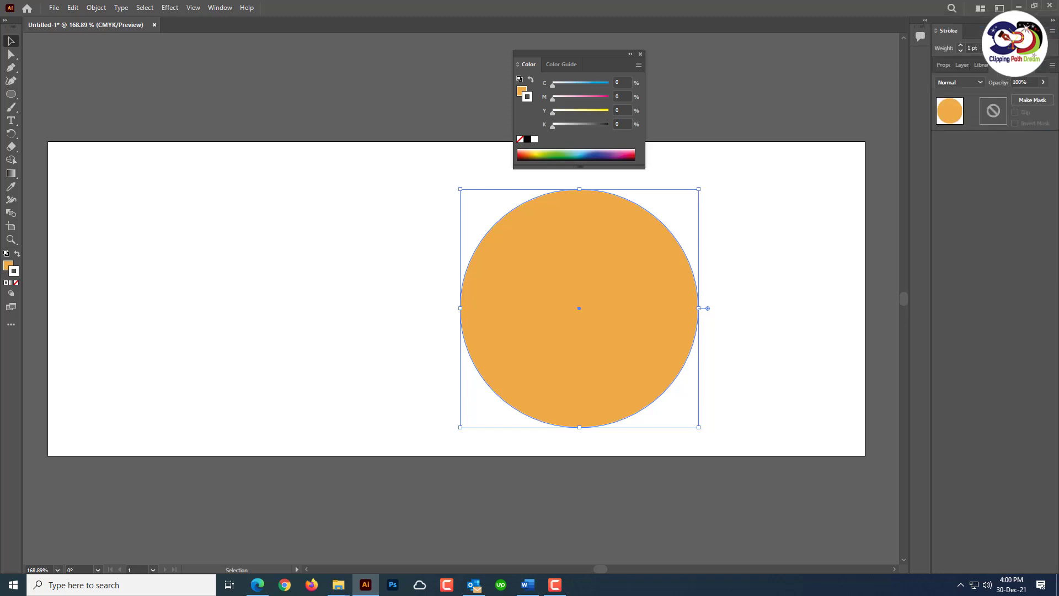
{"action": "left_click_drag", "start_coordinate": [962, 67], "coordinate": [941, 67]}
Set the orange circle's white outline weight to 14 pt.
{"action": "left_click", "coordinate": [986, 48]}
{"action": "left_click", "coordinate": [1011, 193]}
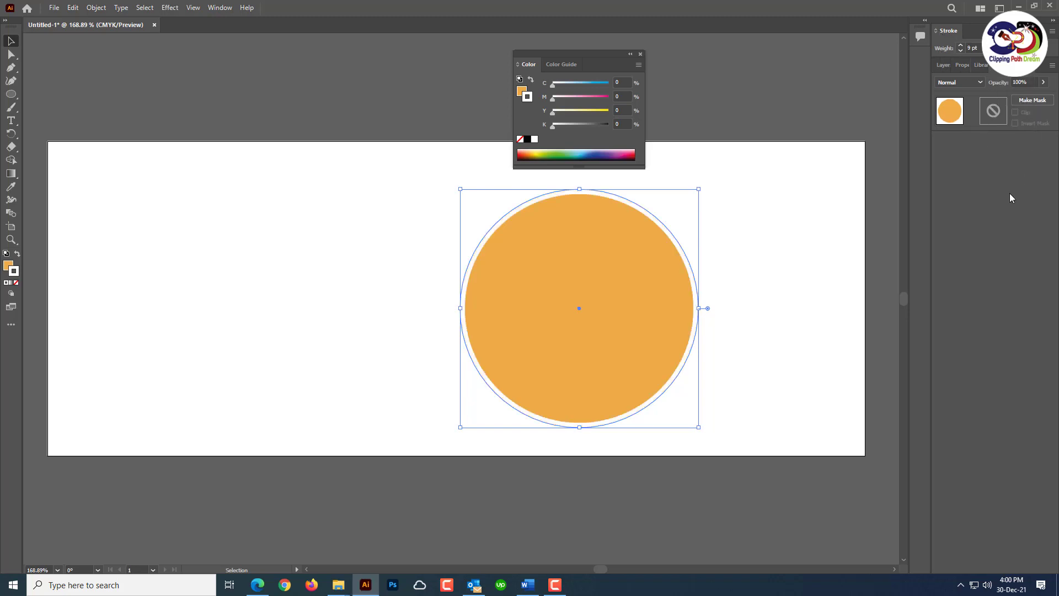
{"action": "left_click", "coordinate": [986, 48]}
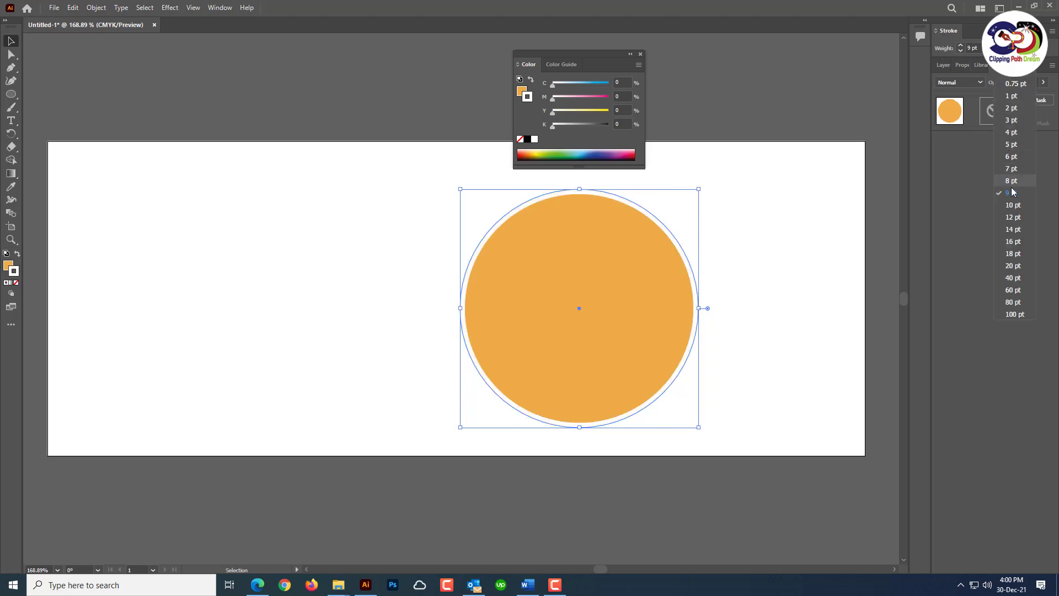
{"action": "left_click", "coordinate": [1015, 231]}
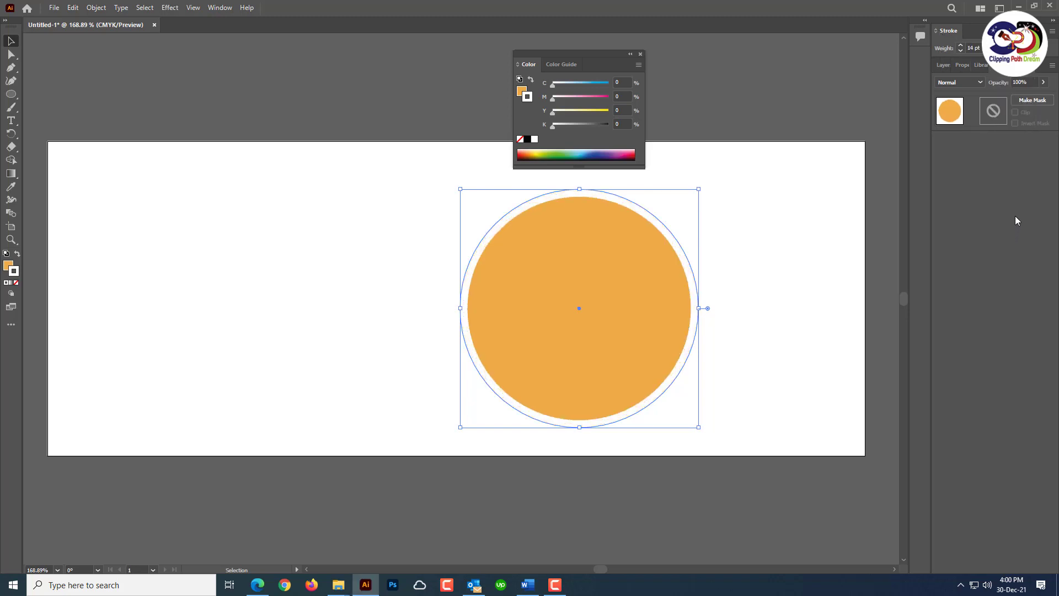
{"action": "left_click", "coordinate": [898, 238]}
{"action": "left_click", "coordinate": [574, 330]}
{"action": "left_click", "coordinate": [8, 266]}
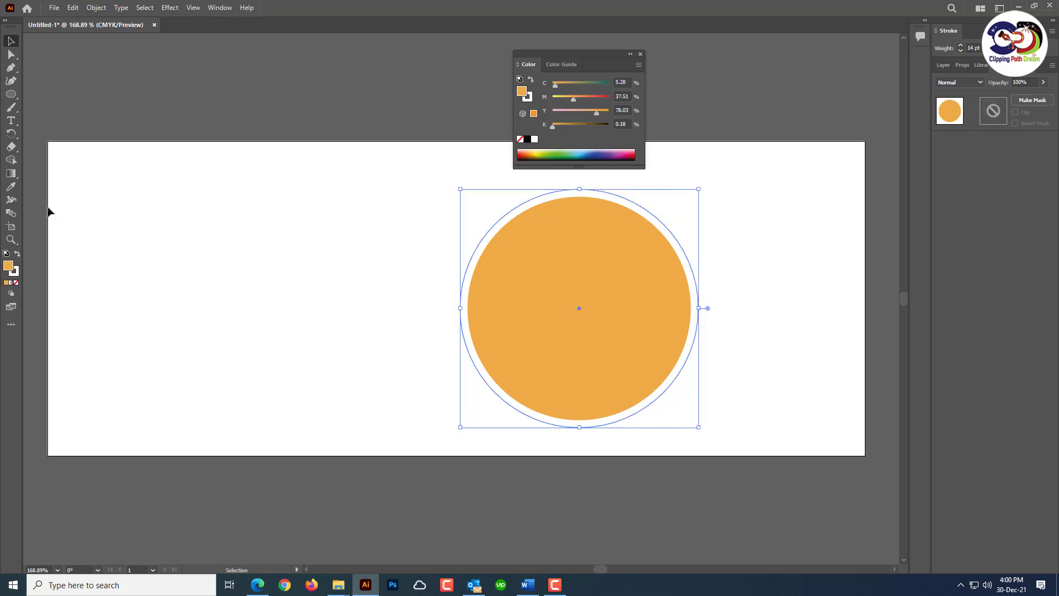
Switch the Color panel to RGB so the orange fill reads as hex EFAF48.
{"action": "left_click", "coordinate": [11, 174]}
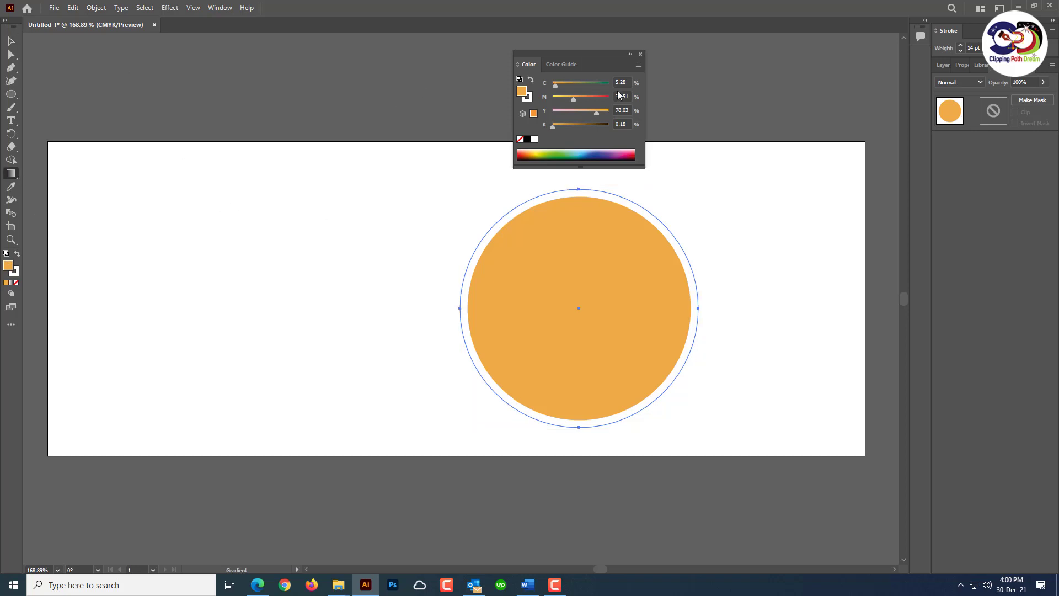
{"action": "left_click", "coordinate": [638, 65]}
{"action": "left_click", "coordinate": [667, 102]}
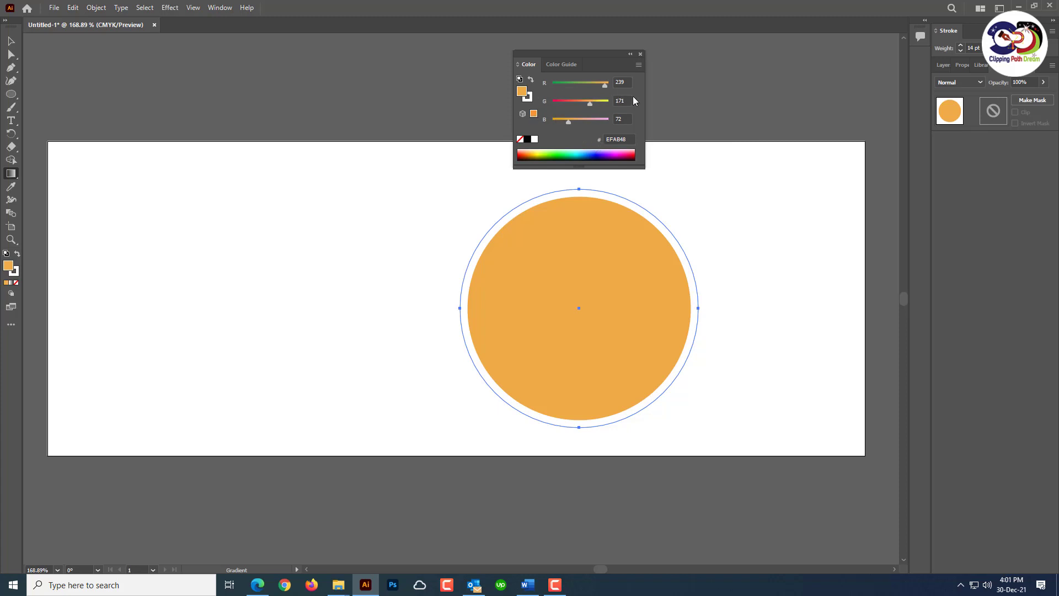
{"action": "left_click", "coordinate": [638, 65]}
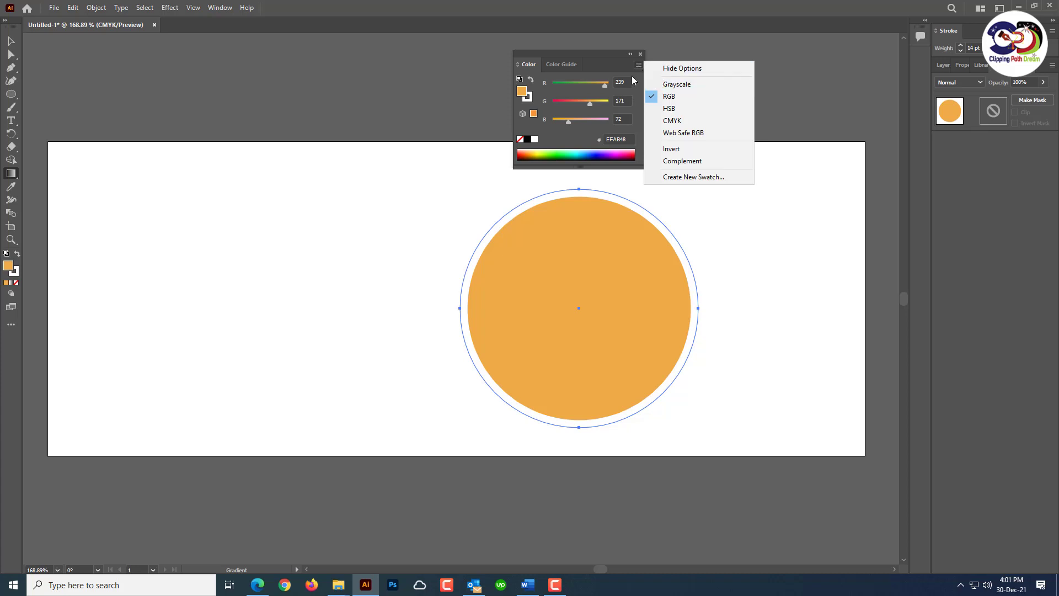
{"action": "left_click", "coordinate": [613, 65]}
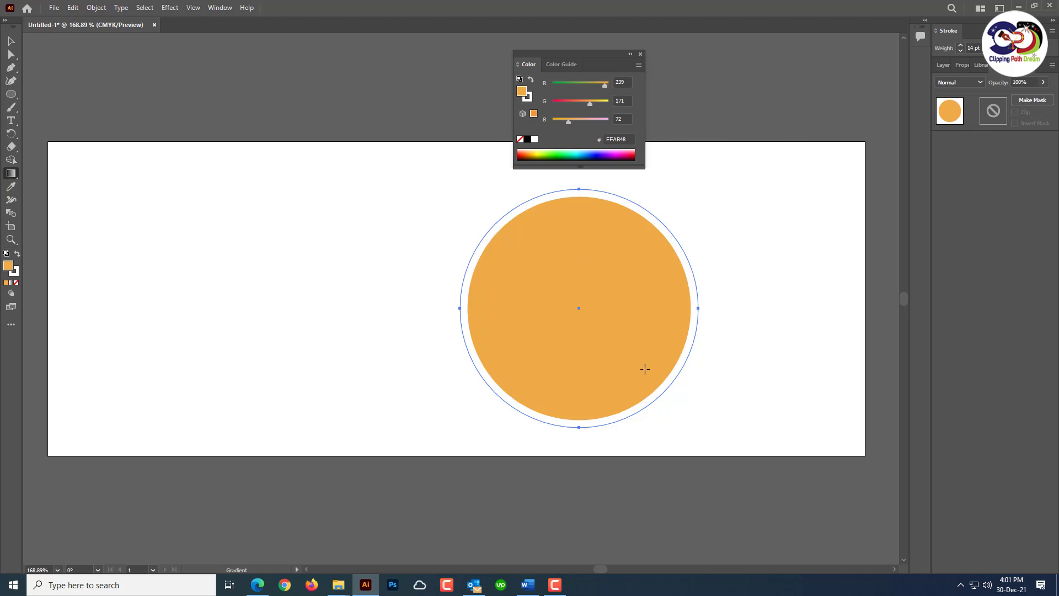
Apply a gradient fill to the circle and tint its left stop pale yellow in RGB.
{"action": "left_click", "coordinate": [566, 321]}
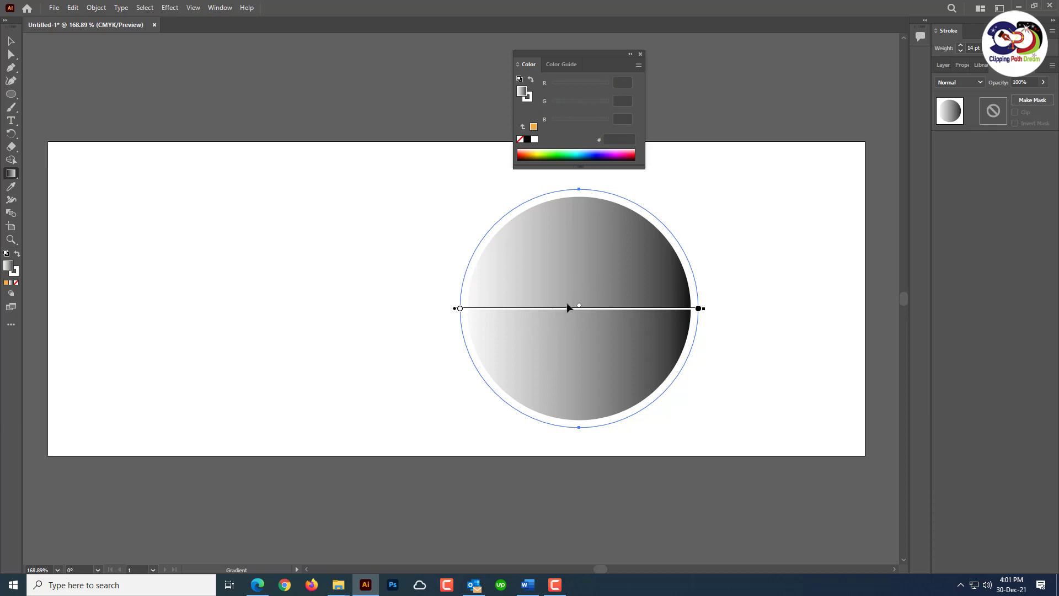
{"action": "left_click", "coordinate": [461, 310]}
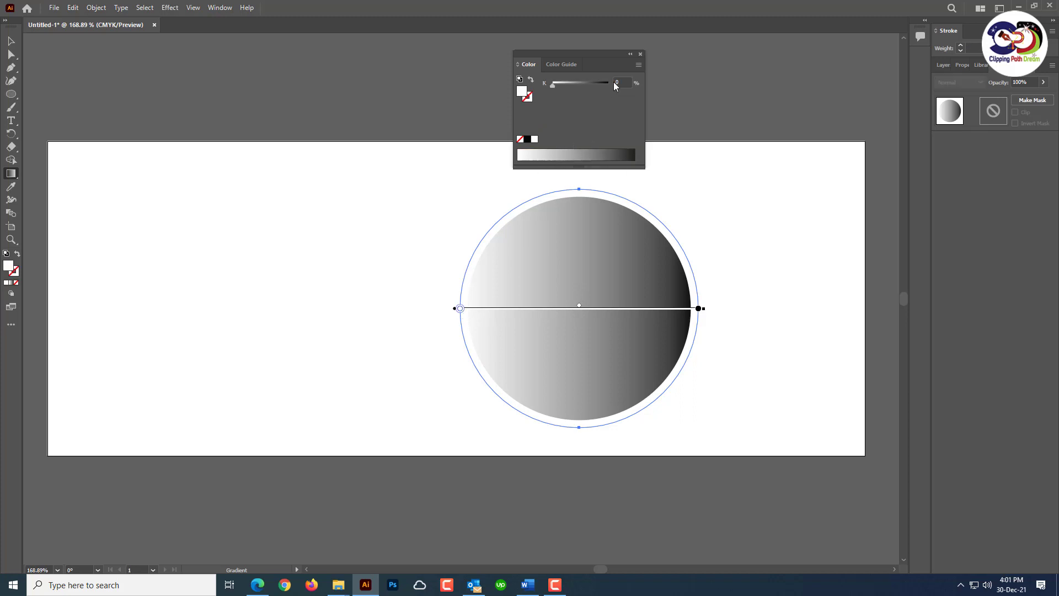
{"action": "left_click", "coordinate": [639, 64]}
{"action": "left_click", "coordinate": [659, 94]}
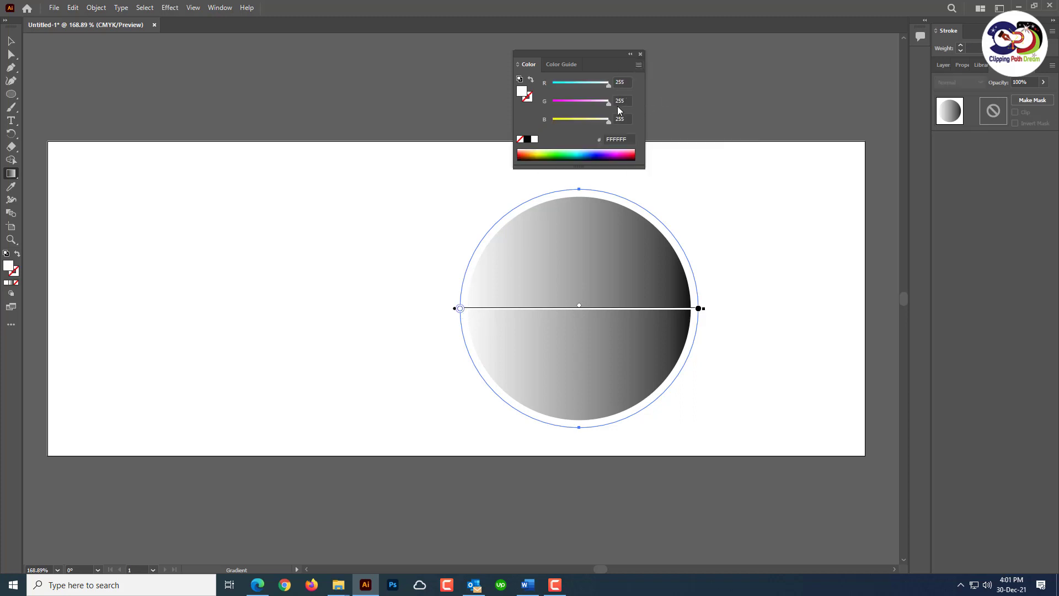
{"action": "left_click_drag", "start_coordinate": [609, 86], "coordinate": [588, 87]}
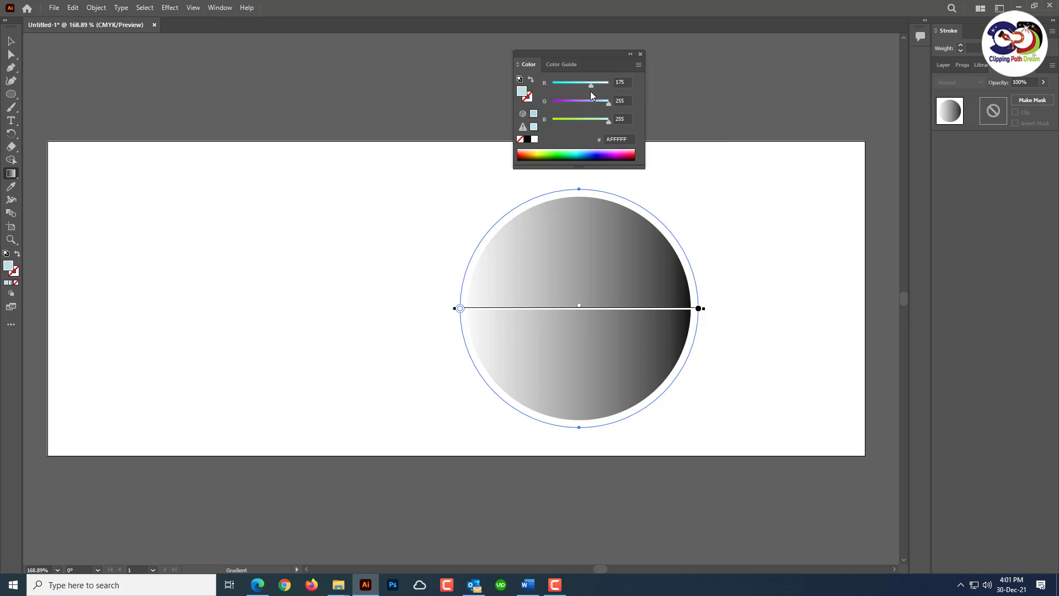
{"action": "mouse_move", "coordinate": [606, 122]}
{"action": "left_mouse_down"}
{"action": "mouse_move", "coordinate": [564, 123]}
{"action": "mouse_move", "coordinate": [574, 107]}
{"action": "mouse_move", "coordinate": [604, 107]}
{"action": "mouse_move", "coordinate": [604, 122]}
{"action": "mouse_move", "coordinate": [588, 121]}
{"action": "left_mouse_up"}
{"action": "mouse_move", "coordinate": [588, 85]}
{"action": "left_mouse_down"}
{"action": "mouse_move", "coordinate": [606, 87]}
{"action": "mouse_move", "coordinate": [598, 108]}
{"action": "mouse_move", "coordinate": [585, 85]}
{"action": "left_mouse_up"}
{"action": "left_click", "coordinate": [607, 85]}
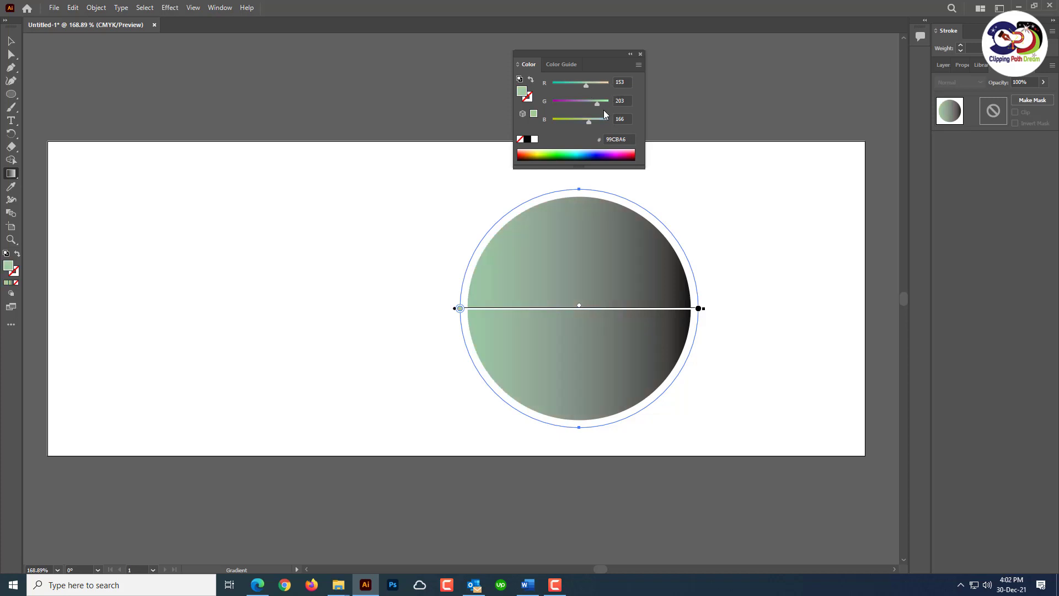
{"action": "mouse_move", "coordinate": [588, 121]}
{"action": "left_mouse_down"}
{"action": "mouse_move", "coordinate": [567, 124]}
{"action": "mouse_move", "coordinate": [607, 104]}
{"action": "mouse_move", "coordinate": [607, 85]}
{"action": "left_mouse_up"}
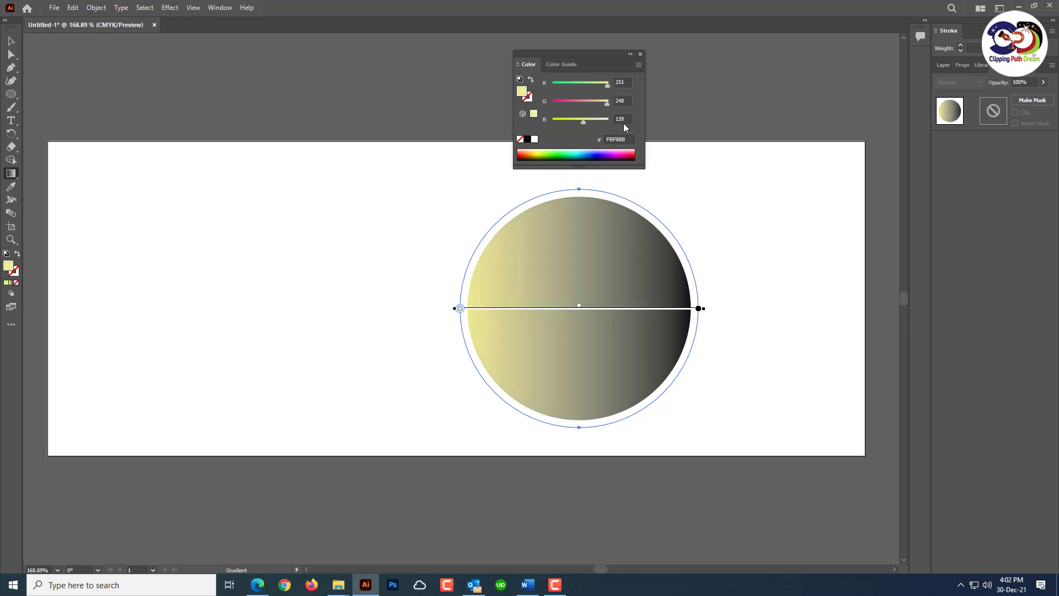
Set the gradient's right stop to olive green (A6BA13).
{"action": "left_click", "coordinate": [698, 309]}
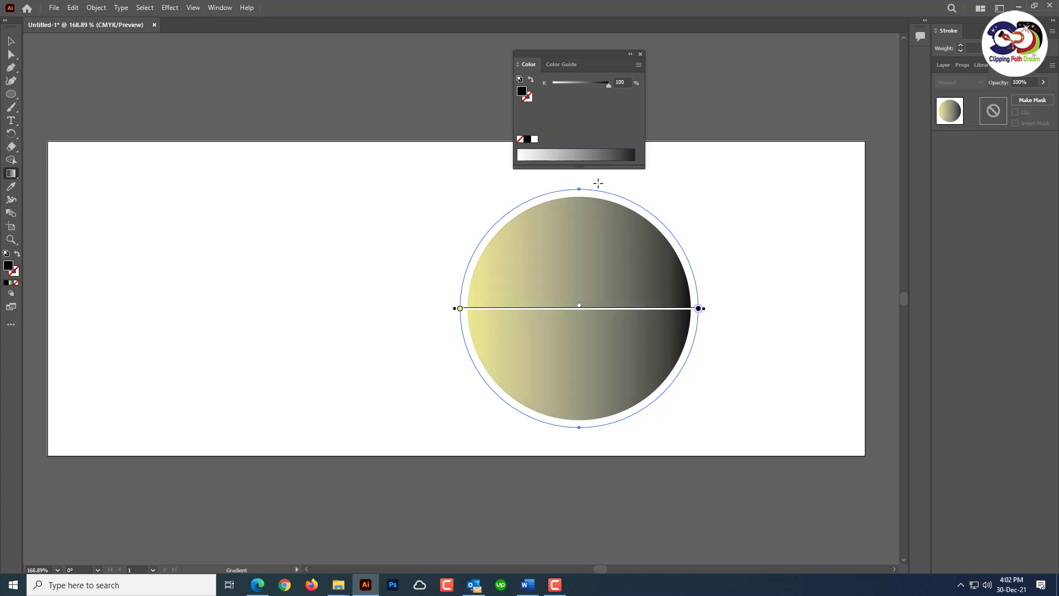
{"action": "left_click", "coordinate": [638, 66]}
{"action": "left_click", "coordinate": [668, 96]}
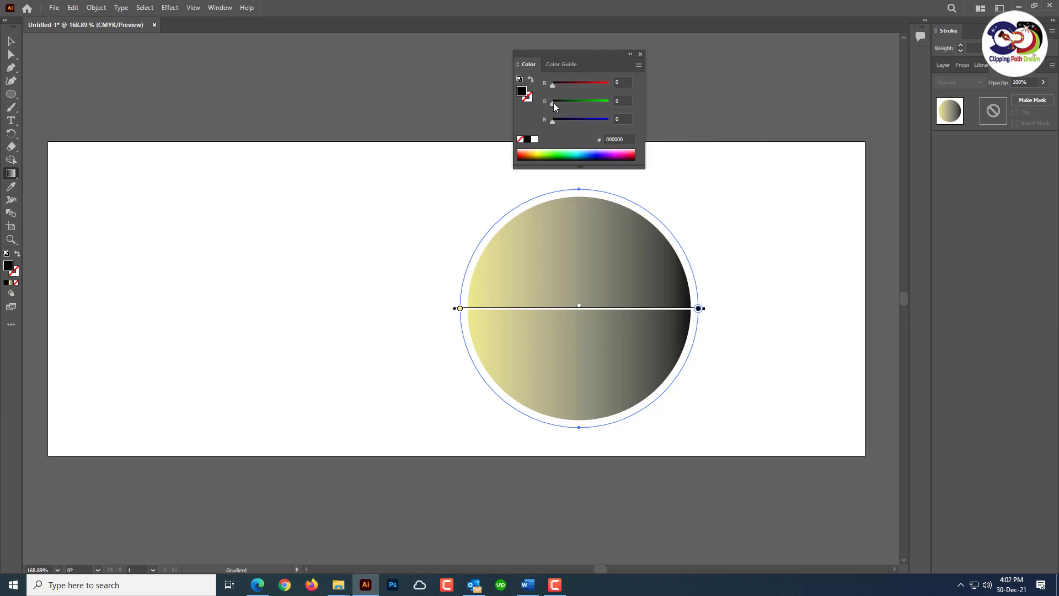
{"action": "left_click_drag", "start_coordinate": [553, 103], "coordinate": [604, 102]}
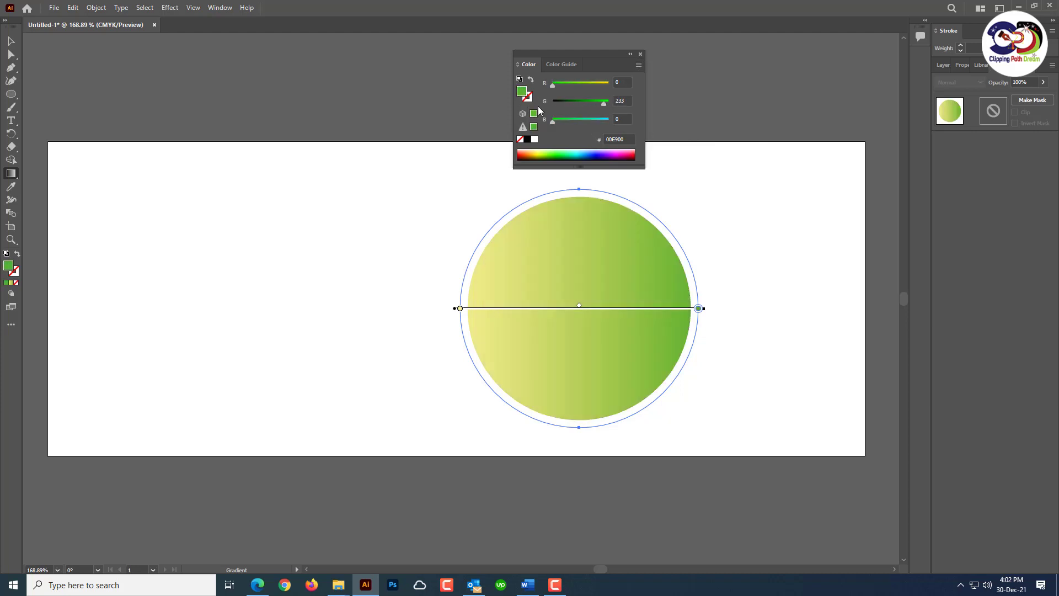
{"action": "double_click", "coordinate": [522, 92]}
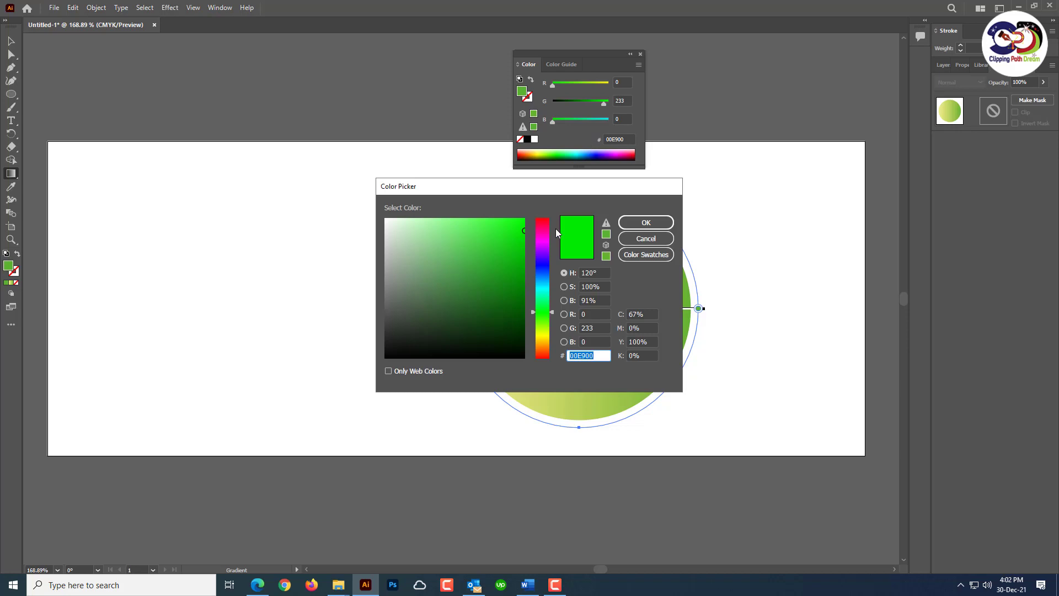
{"action": "left_click", "coordinate": [541, 332]}
{"action": "left_click", "coordinate": [511, 225]}
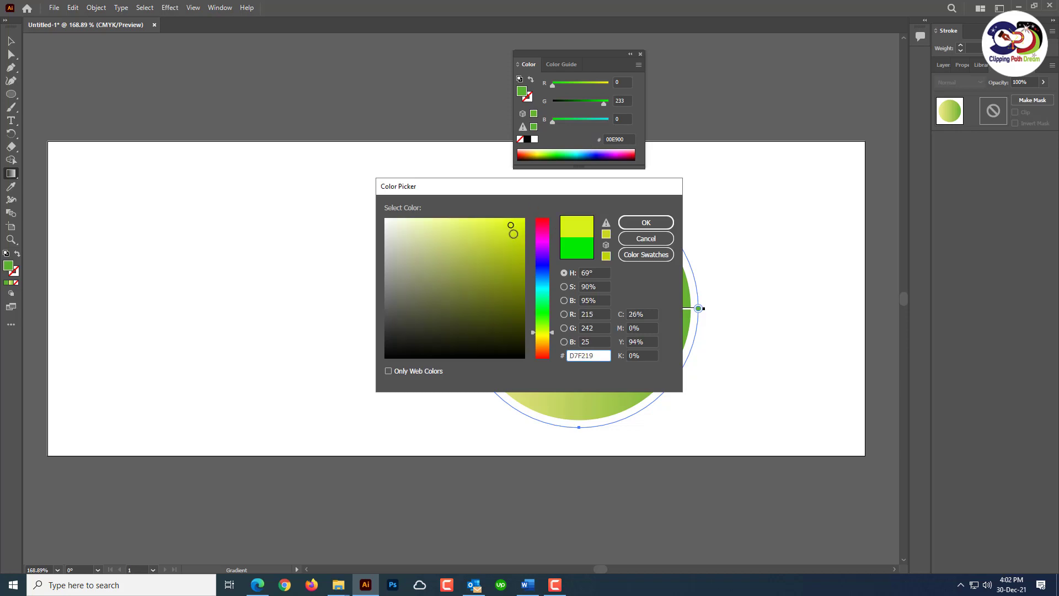
{"action": "left_click_drag", "start_coordinate": [511, 225], "coordinate": [510, 256]}
{"action": "left_click", "coordinate": [631, 225]}
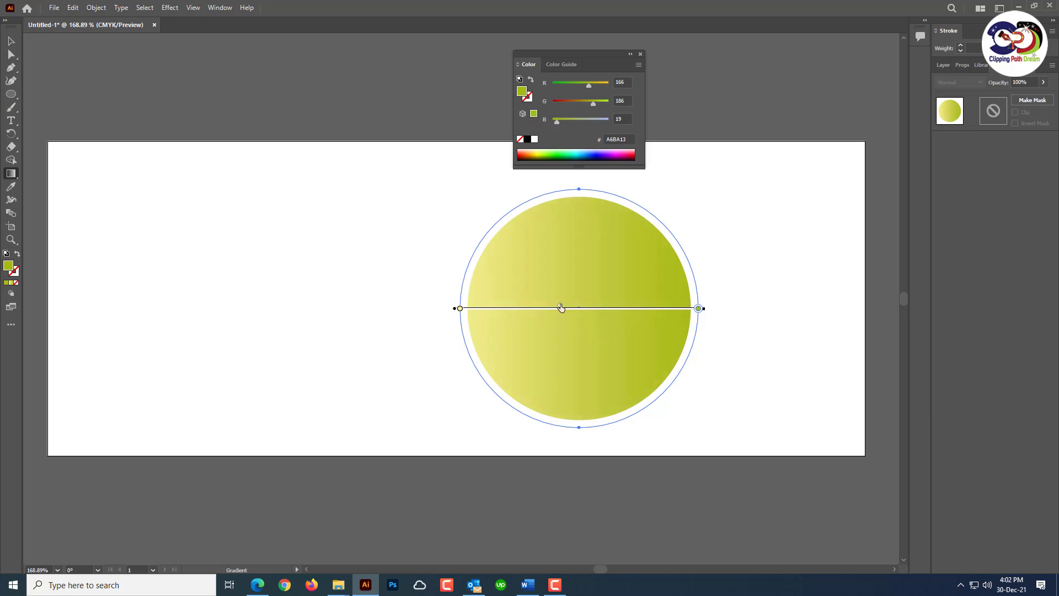
Make the left stop a lighter yellow-green (E2FC77) and shift the midpoint right.
{"action": "left_click", "coordinate": [460, 308]}
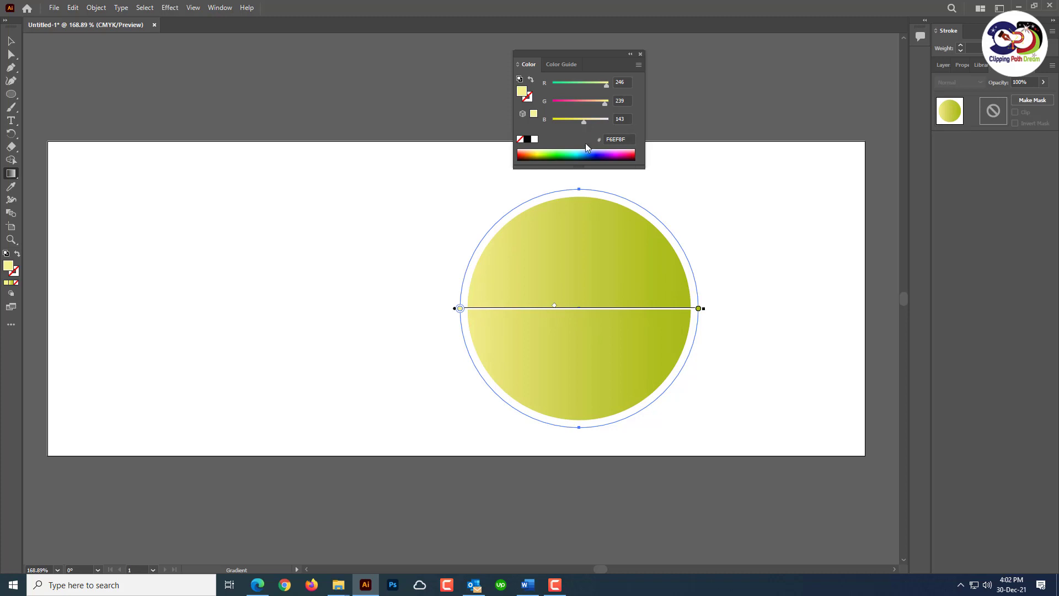
{"action": "left_click", "coordinate": [536, 154]}
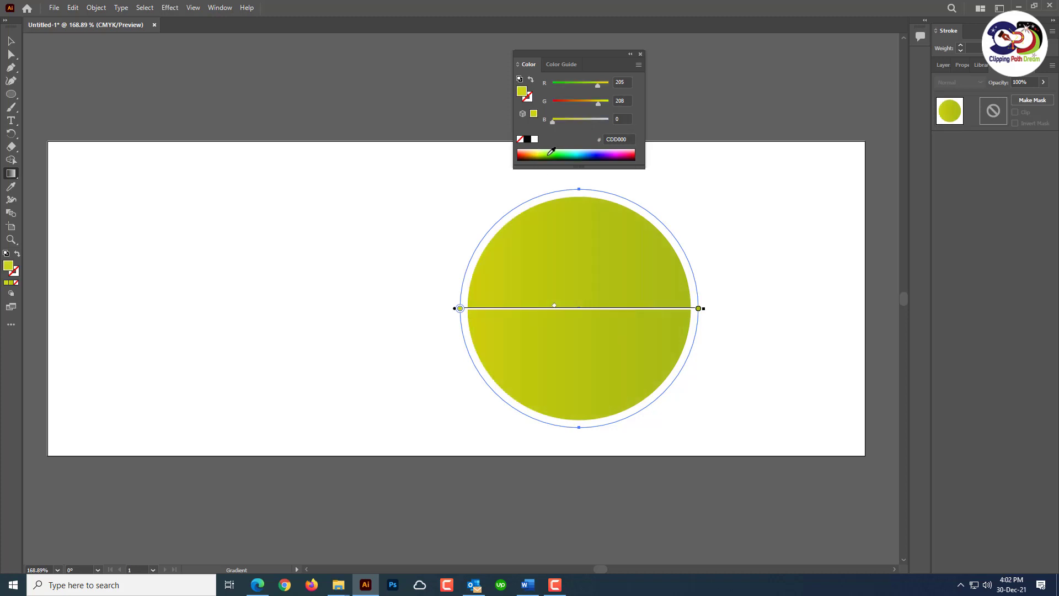
{"action": "left_click", "coordinate": [541, 154]}
{"action": "double_click", "coordinate": [523, 93]}
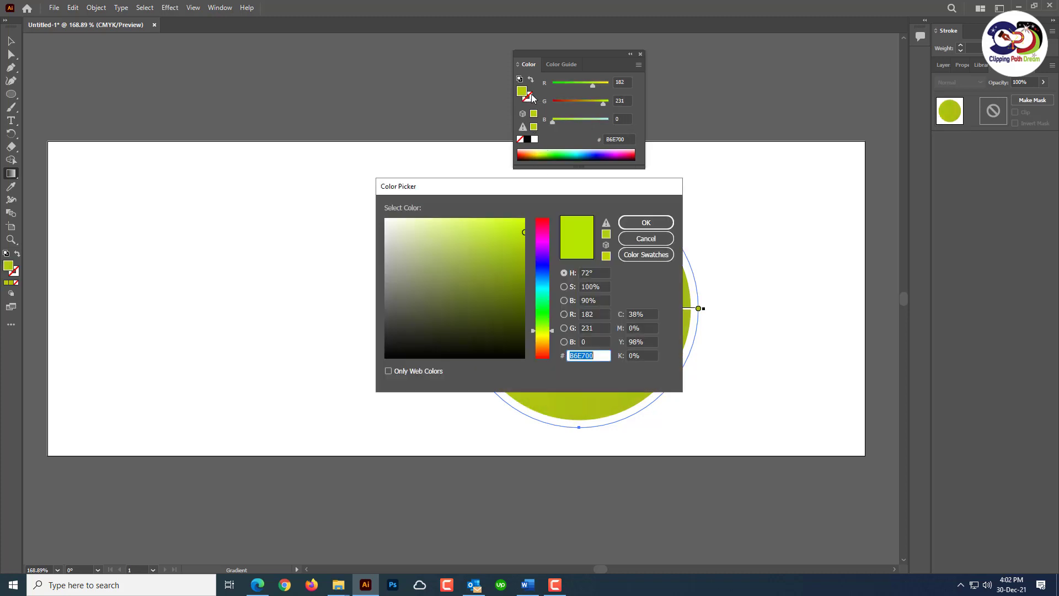
{"action": "left_click", "coordinate": [459, 219]}
{"action": "left_click", "coordinate": [646, 222]}
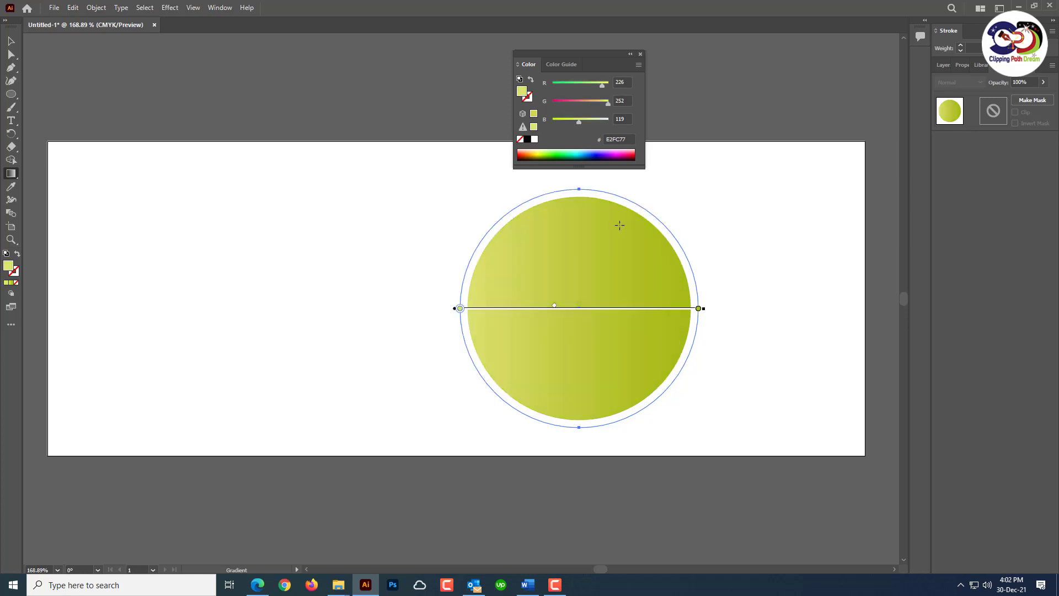
{"action": "left_click_drag", "start_coordinate": [571, 308], "coordinate": [582, 309]}
Tilt the gradient into a steeper diagonal and move the light stop inward.
{"action": "left_click_drag", "start_coordinate": [712, 313], "coordinate": [711, 327]}
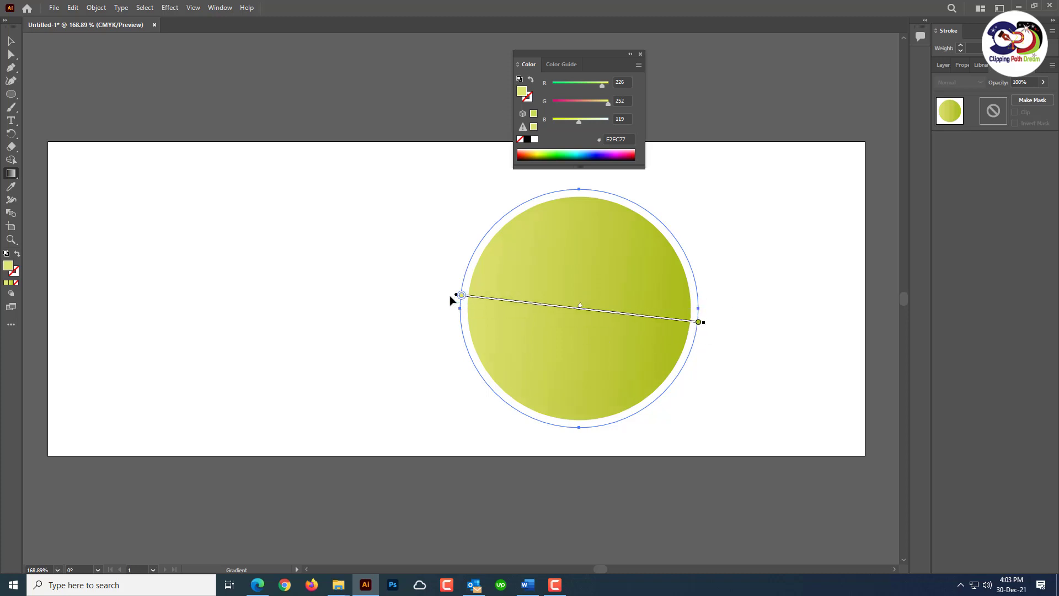
{"action": "left_click_drag", "start_coordinate": [710, 316], "coordinate": [709, 345]}
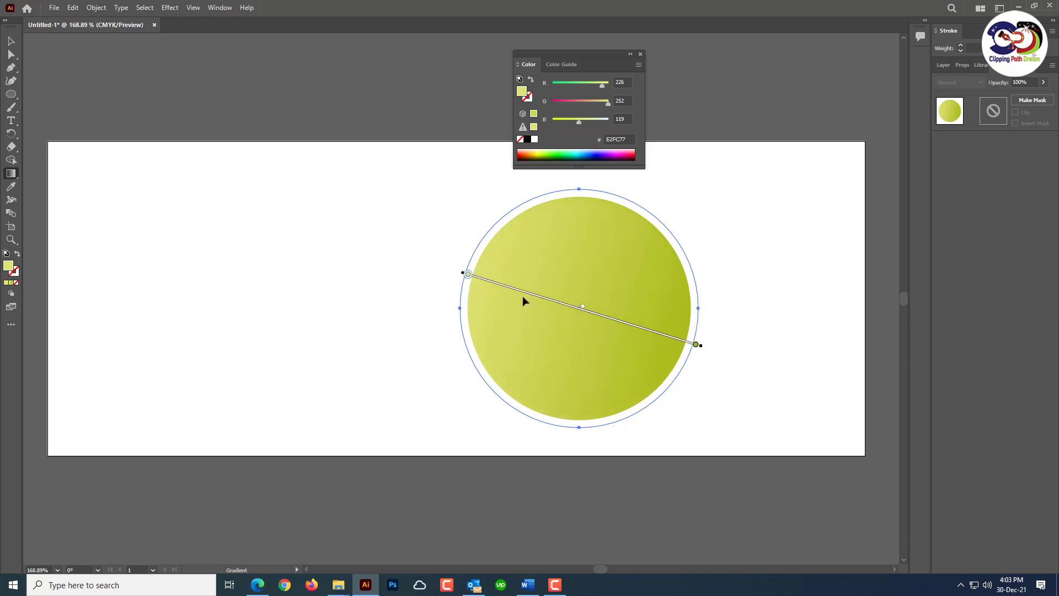
{"action": "left_click_drag", "start_coordinate": [468, 275], "coordinate": [517, 289]}
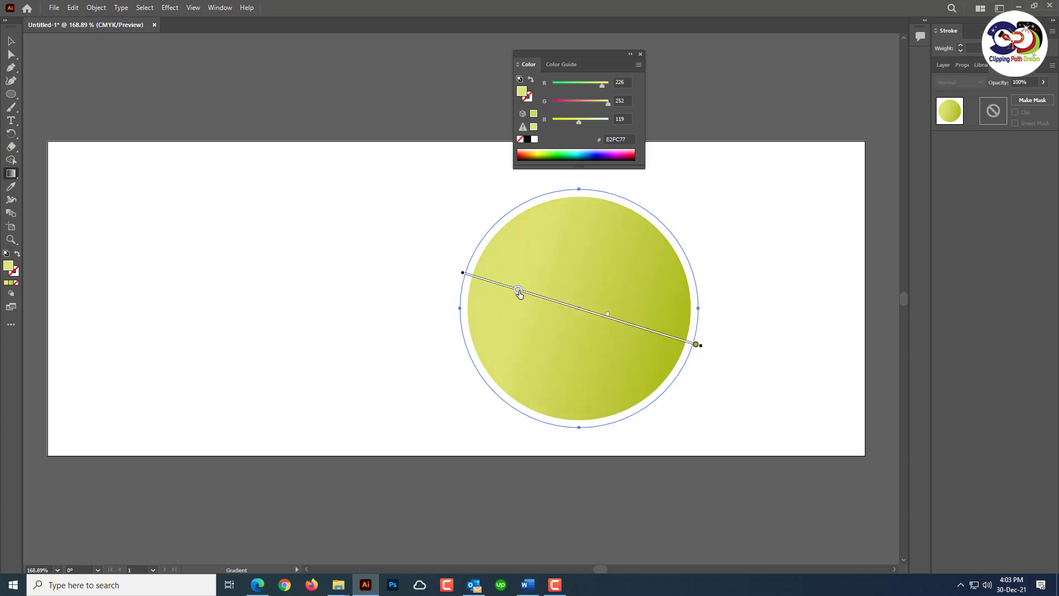
{"action": "left_click_drag", "start_coordinate": [519, 292], "coordinate": [513, 288]}
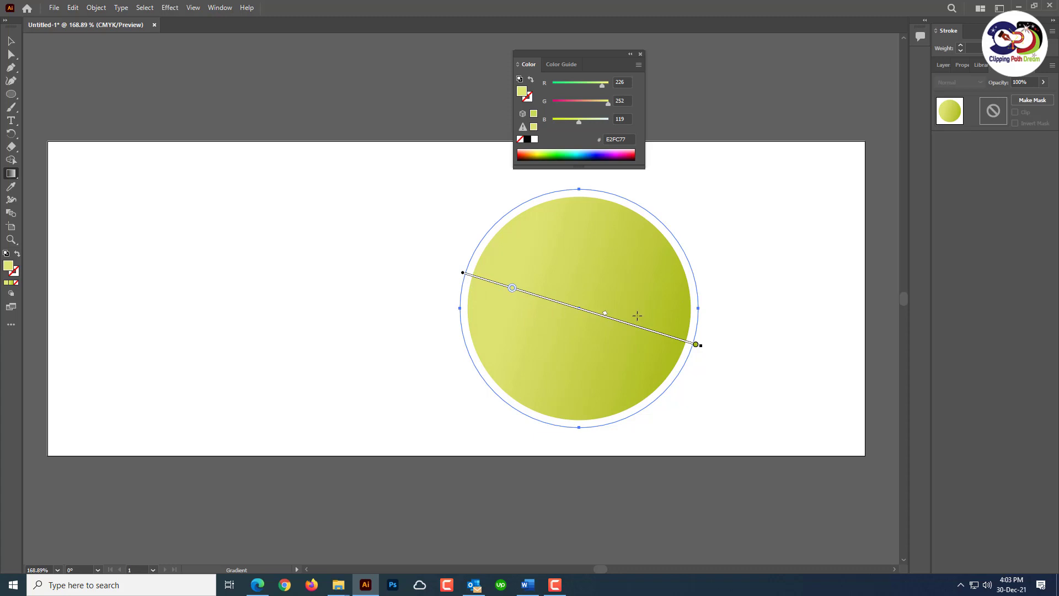
Change the gradient's right stop to a bright orange.
{"action": "left_click", "coordinate": [695, 345]}
{"action": "double_click", "coordinate": [522, 92]}
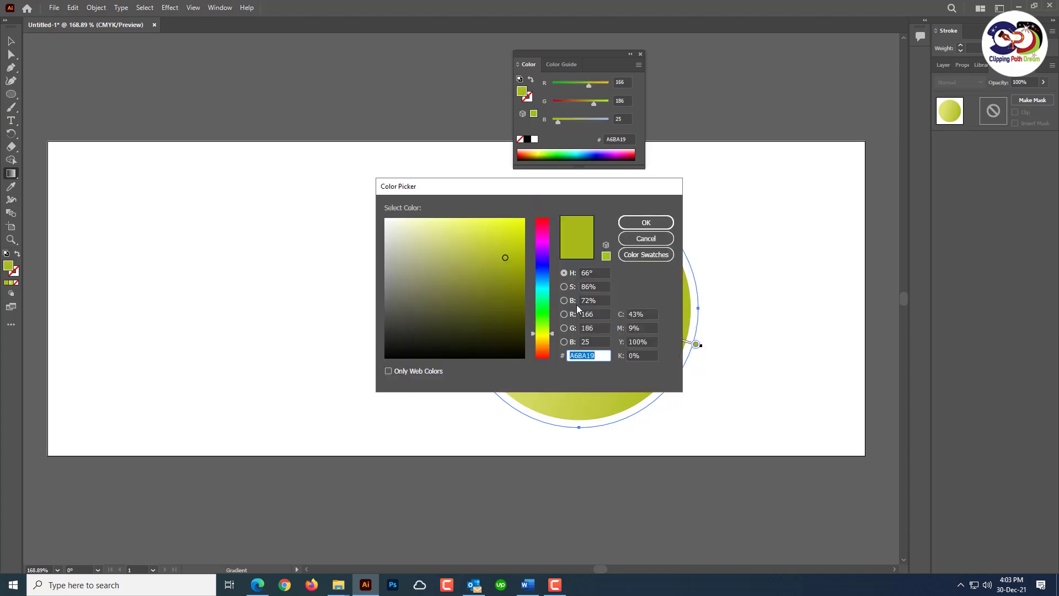
{"action": "mouse_move", "coordinate": [551, 333]}
{"action": "left_mouse_down"}
{"action": "mouse_move", "coordinate": [552, 343]}
{"action": "mouse_move", "coordinate": [551, 316]}
{"action": "mouse_move", "coordinate": [543, 355]}
{"action": "left_mouse_up"}
{"action": "left_click", "coordinate": [512, 224]}
{"action": "left_click", "coordinate": [516, 256]}
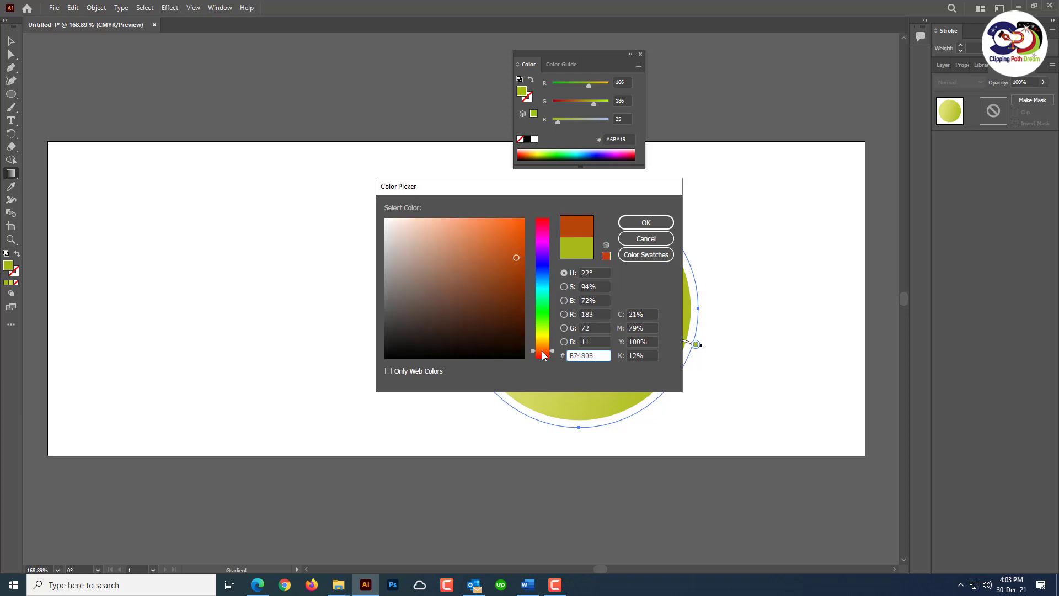
{"action": "left_click", "coordinate": [518, 235]}
{"action": "left_click_drag", "start_coordinate": [518, 235], "coordinate": [498, 234]}
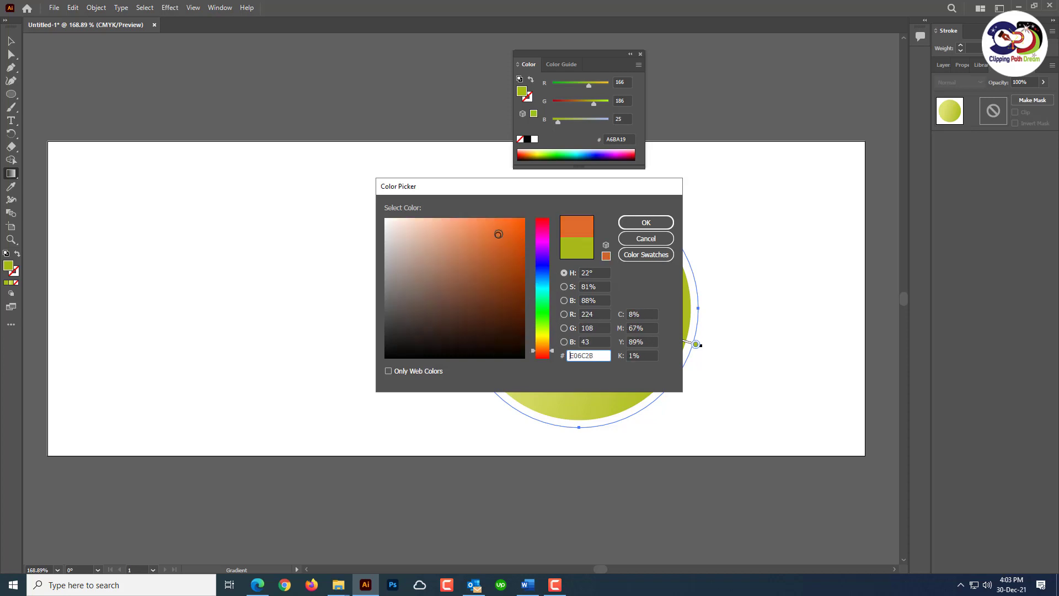
{"action": "left_click", "coordinate": [645, 222]}
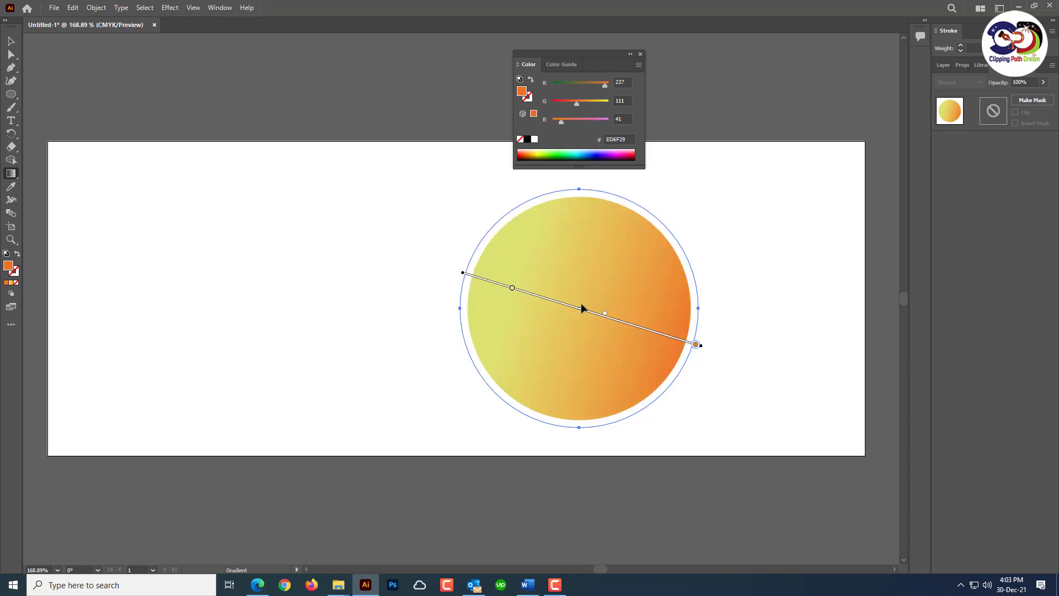
Widen the orange by moving the midpoint and light stop further left.
{"action": "left_click_drag", "start_coordinate": [605, 313], "coordinate": [591, 310]}
{"action": "left_click_drag", "start_coordinate": [514, 290], "coordinate": [500, 284]}
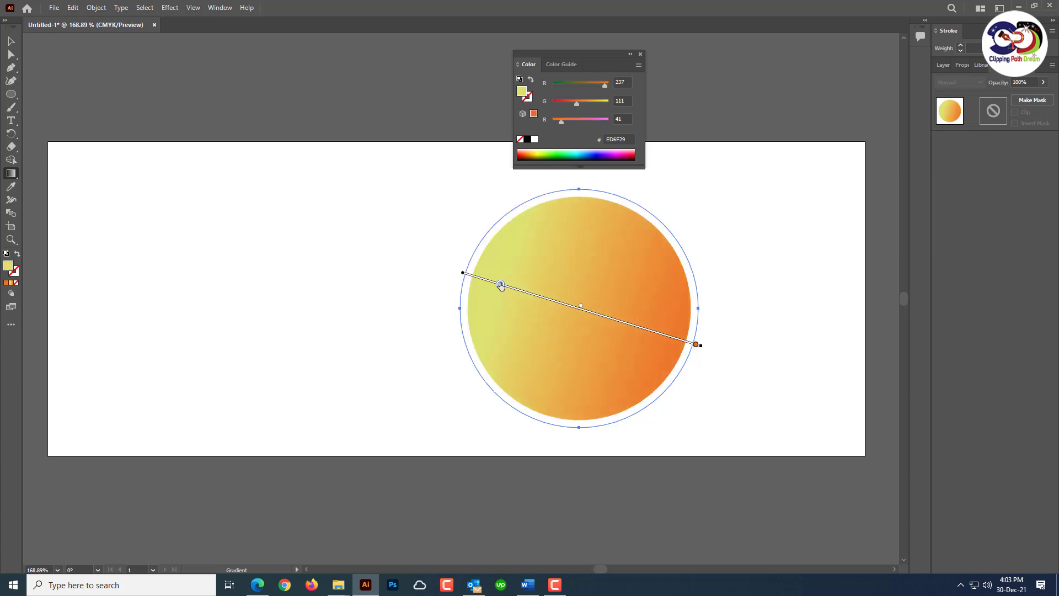
{"action": "left_click", "coordinate": [11, 40]}
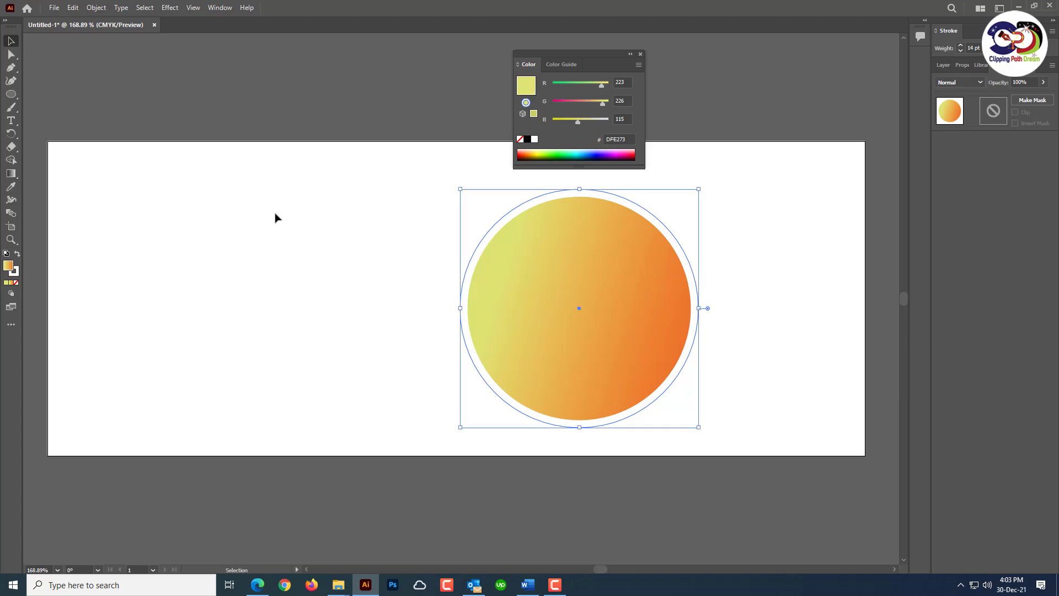
Make a copy of the gradient circle scaled uniformly to 120% via Transform > Scale.
{"action": "left_click", "coordinate": [277, 237]}
{"action": "left_click", "coordinate": [585, 305]}
{"action": "right_click", "coordinate": [594, 269]}
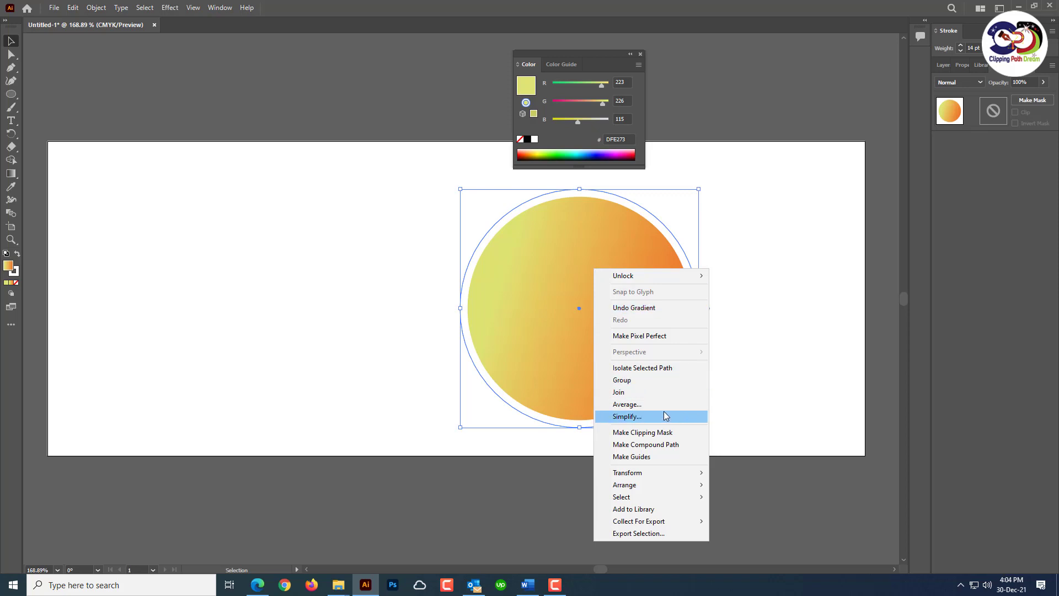
{"action": "mouse_move", "coordinate": [627, 472]}
{"action": "left_click", "coordinate": [755, 524]}
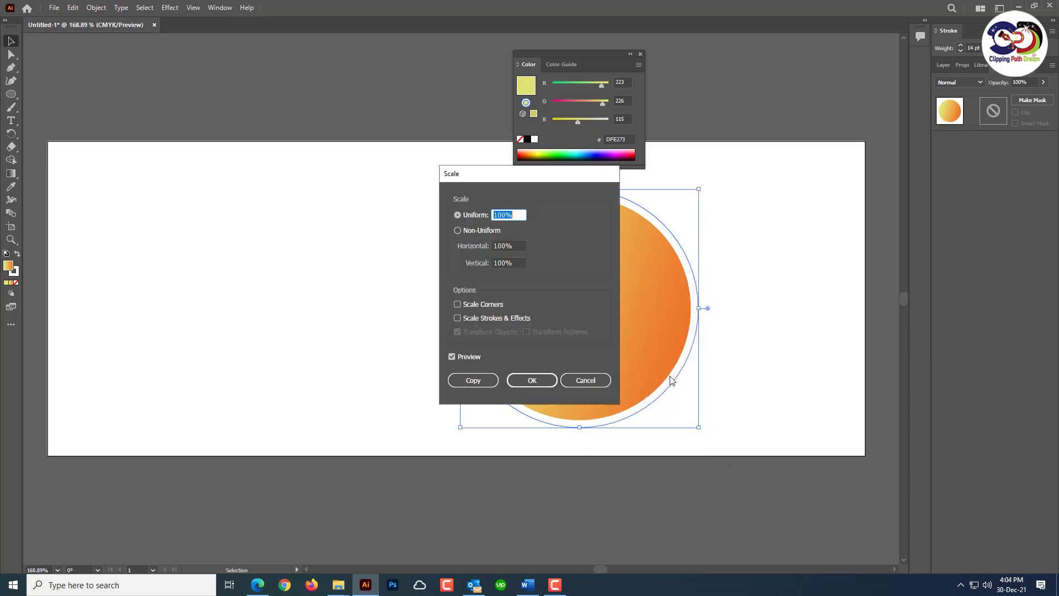
{"action": "left_click_drag", "start_coordinate": [481, 178], "coordinate": [253, 172]}
{"action": "left_click", "coordinate": [274, 223]}
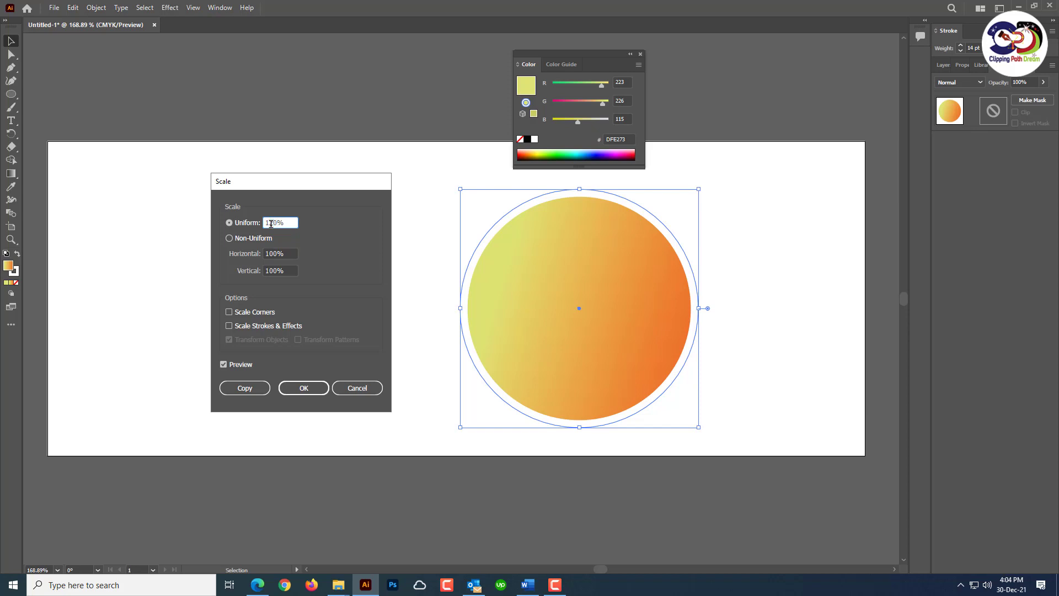
{"action": "type", "text": "120"}
{"action": "left_click", "coordinate": [227, 367]}
{"action": "left_click", "coordinate": [245, 388]}
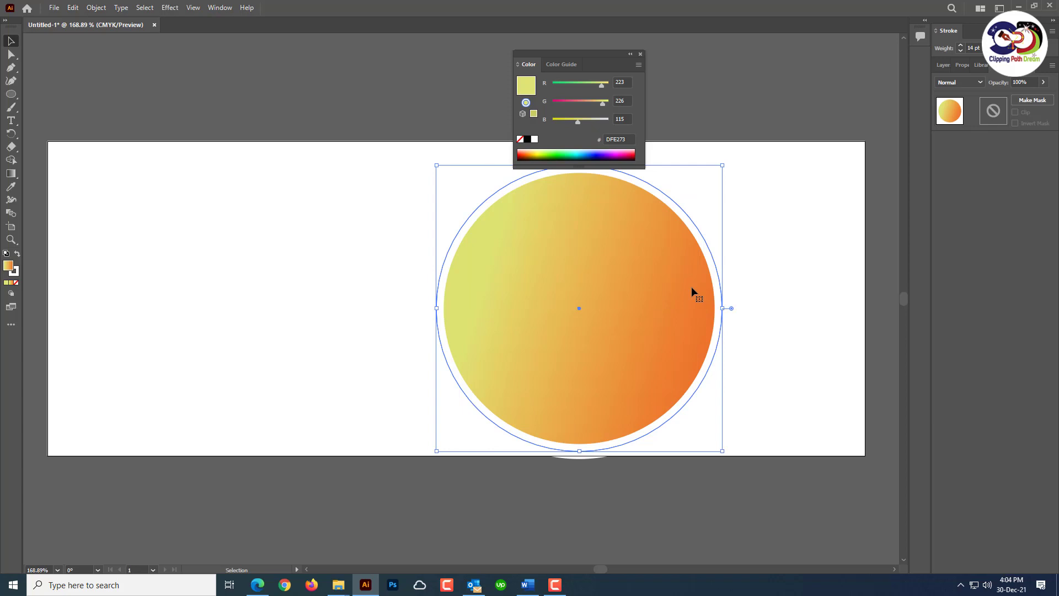
Give the enlarged copy no stroke and a solid orange fill.
{"action": "left_click", "coordinate": [16, 282]}
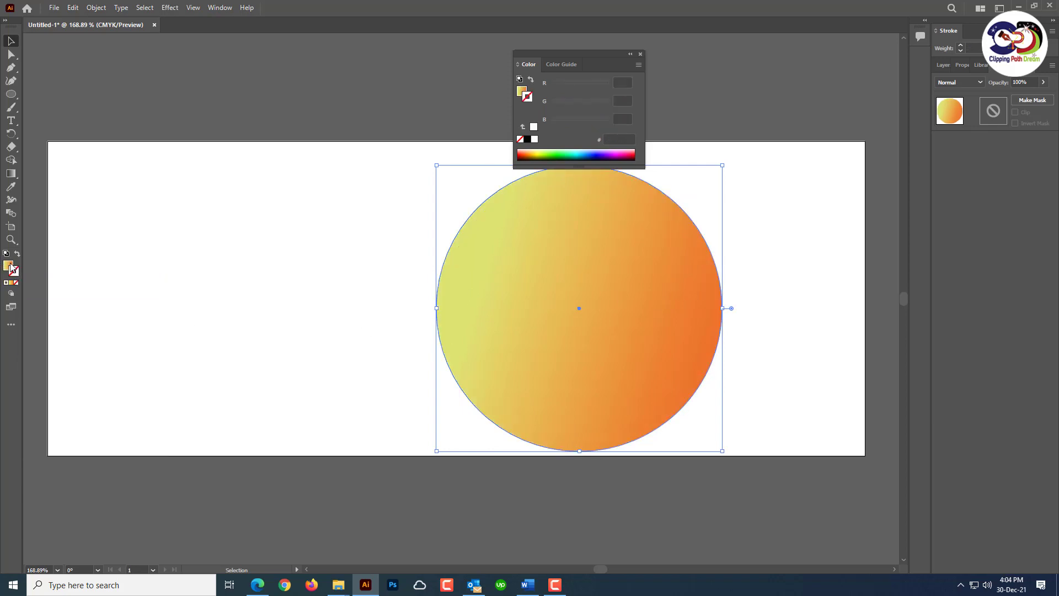
{"action": "left_click", "coordinate": [8, 266]}
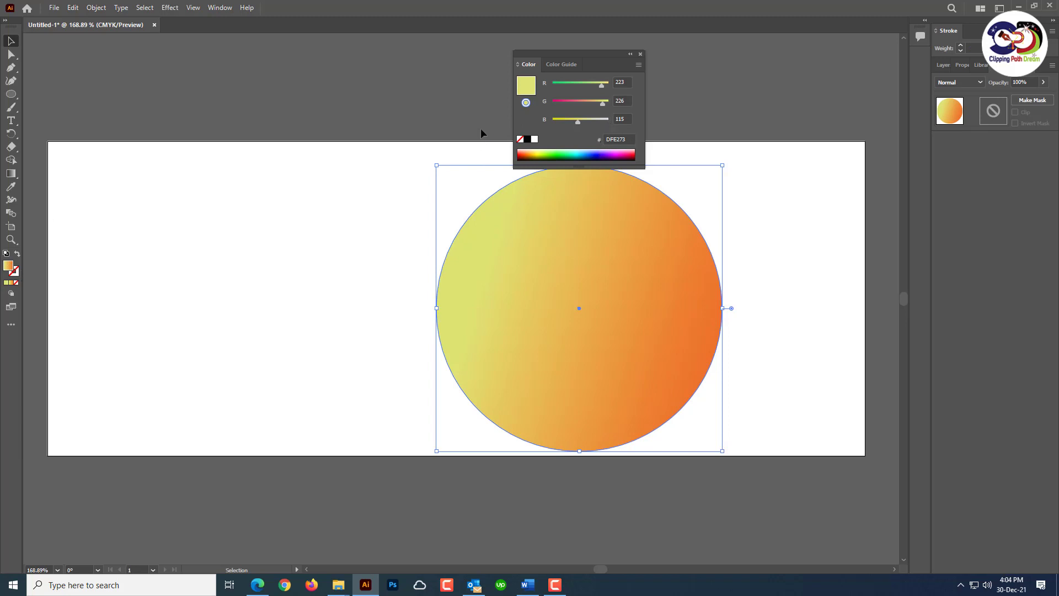
{"action": "double_click", "coordinate": [8, 266]}
{"action": "key", "text": "Escape"}
{"action": "left_click", "coordinate": [6, 284]}
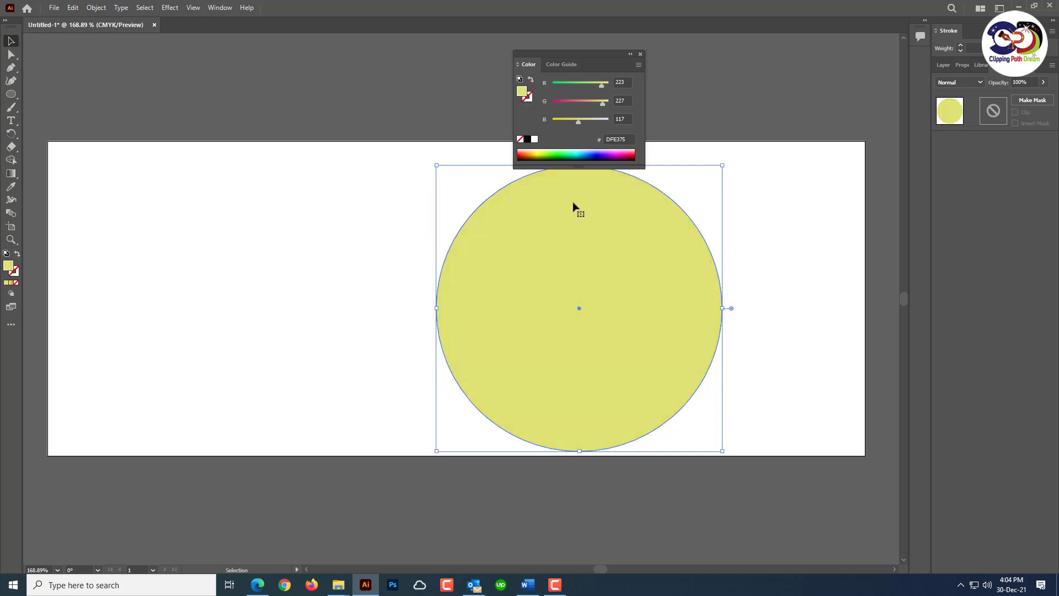
{"action": "double_click", "coordinate": [522, 92]}
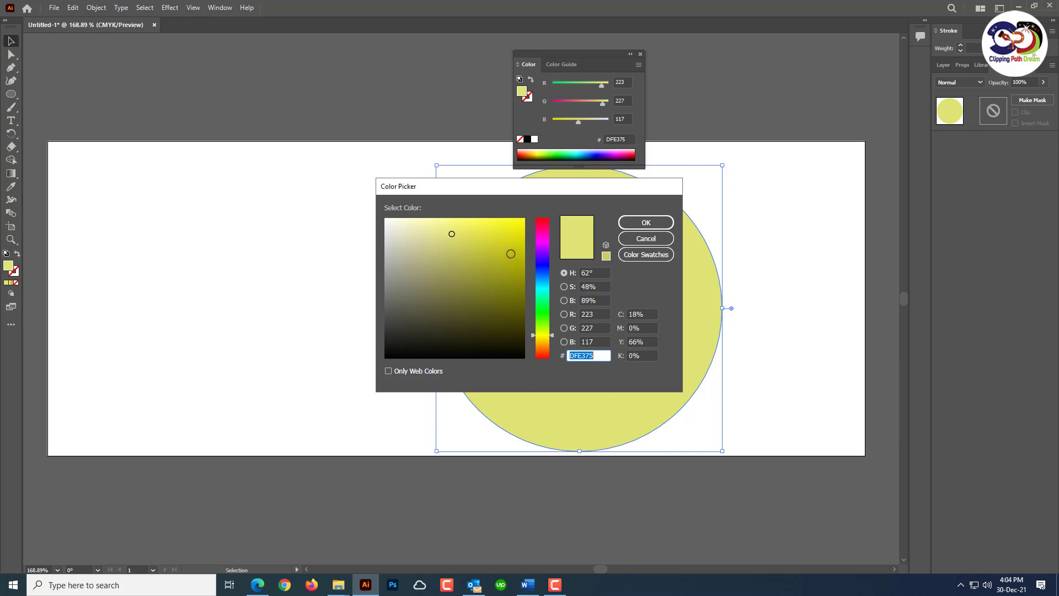
{"action": "mouse_move", "coordinate": [546, 270]}
{"action": "left_mouse_down"}
{"action": "mouse_move", "coordinate": [544, 224]}
{"action": "mouse_move", "coordinate": [540, 360]}
{"action": "mouse_move", "coordinate": [540, 346]}
{"action": "left_mouse_up"}
{"action": "left_click_drag", "start_coordinate": [503, 260], "coordinate": [503, 231]}
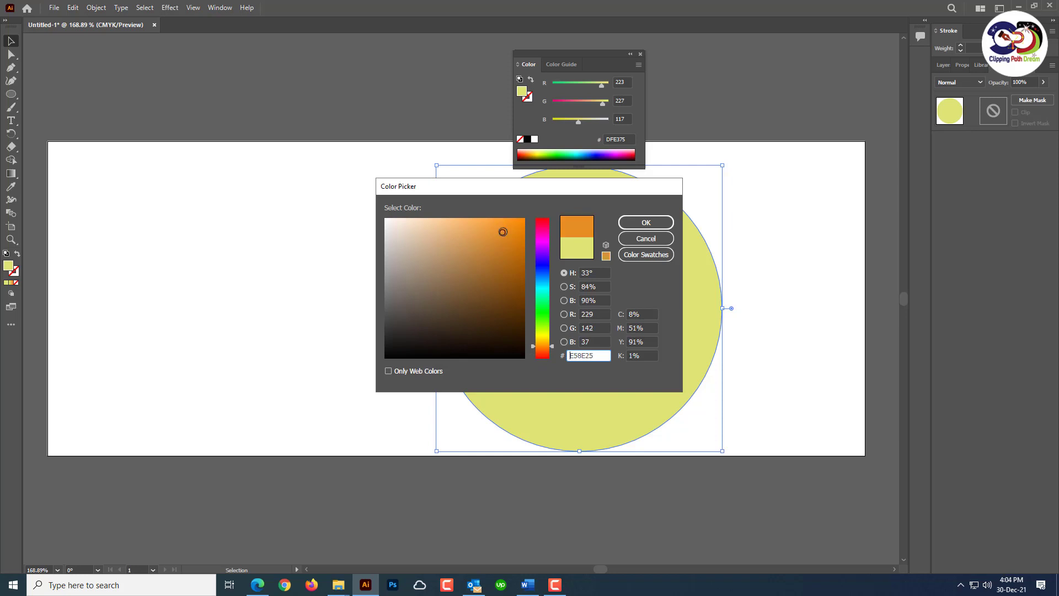
{"action": "left_click", "coordinate": [638, 225]}
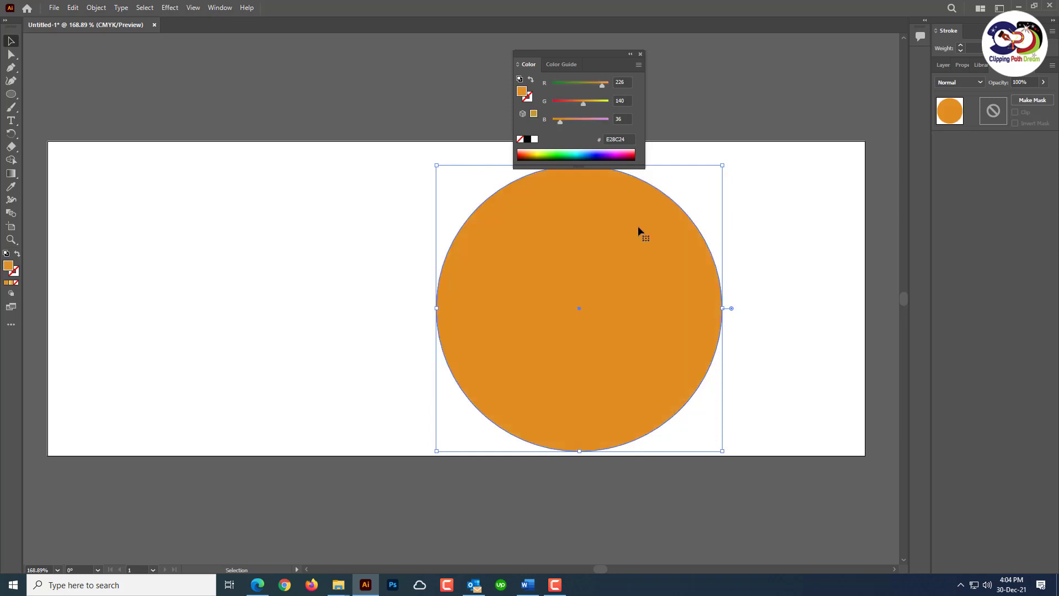
Move the orange circle below the gradient circle in the Layers panel.
{"action": "left_click", "coordinate": [943, 64]}
{"action": "left_click_drag", "start_coordinate": [996, 95], "coordinate": [996, 111]}
{"action": "left_click", "coordinate": [749, 320]}
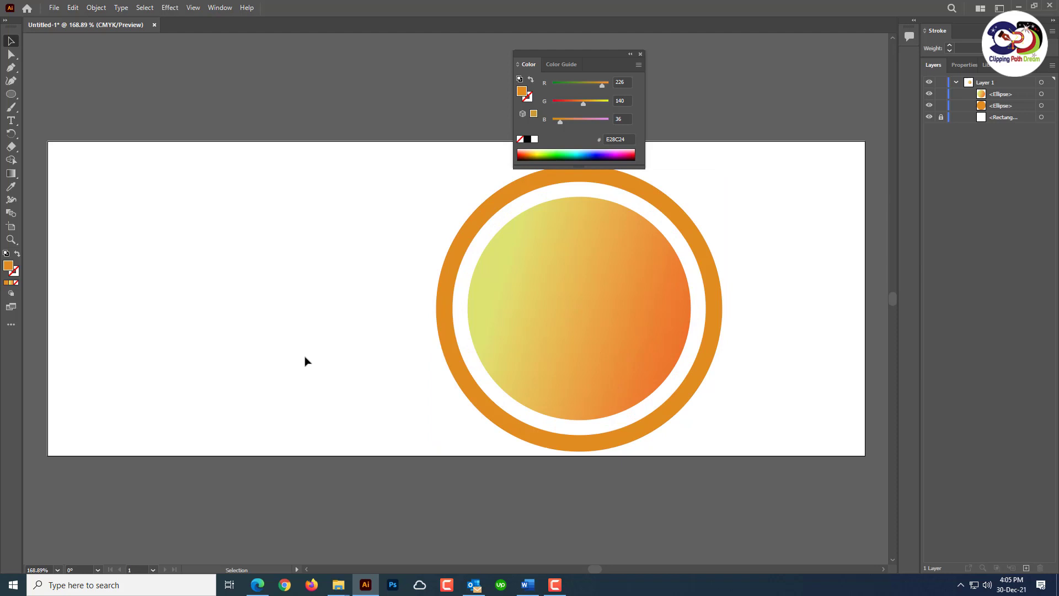
{"action": "scroll", "coordinate": [511, 359], "scroll_direction": "up", "scroll_amount": 2}
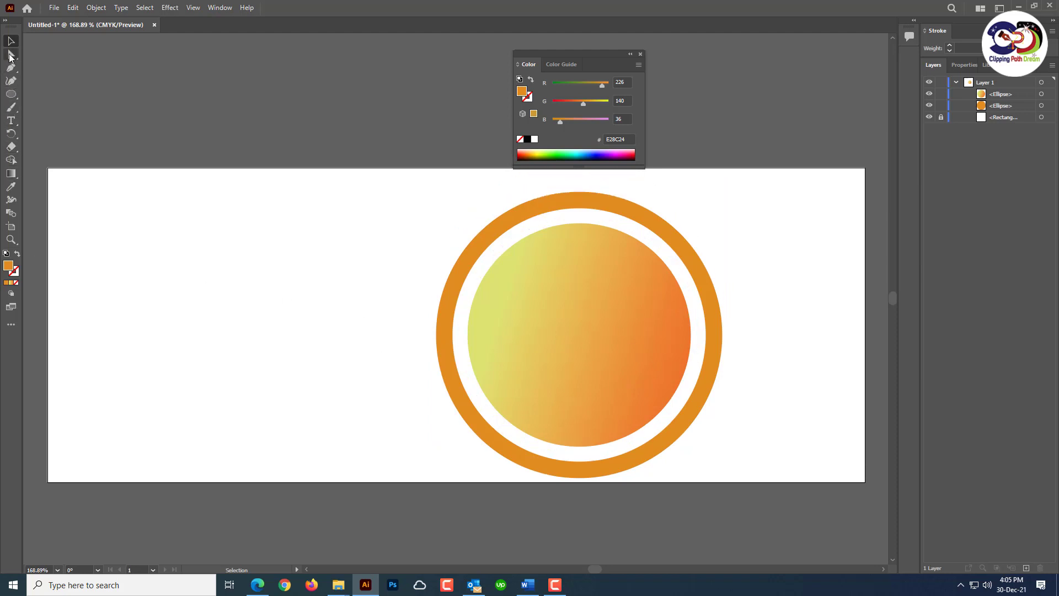
Set the inner circle's yellow gradient stop to F9ED10 and widen the yellow area.
{"action": "left_click", "coordinate": [549, 331]}
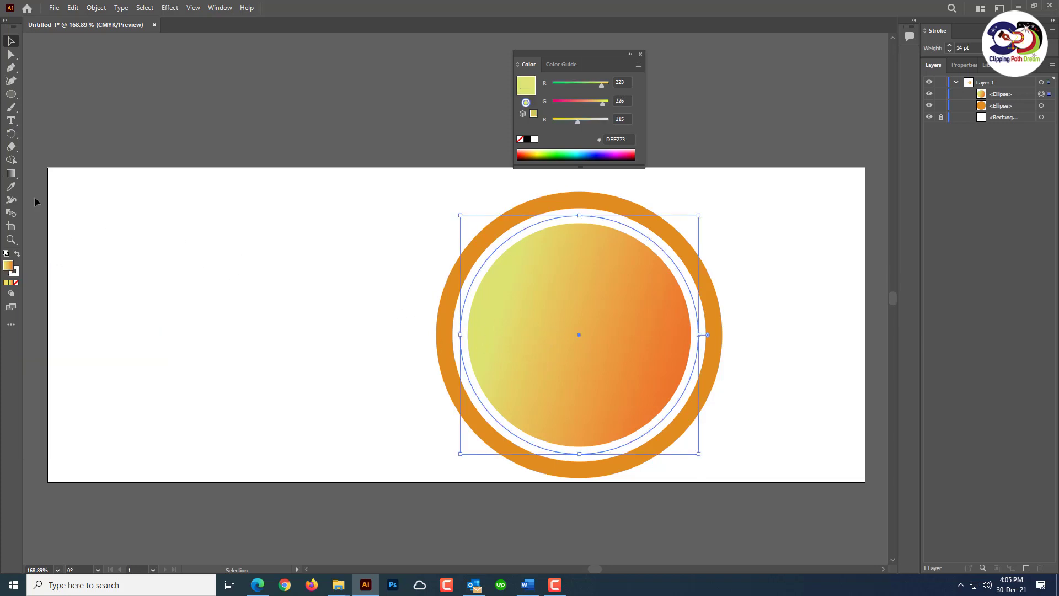
{"action": "left_click", "coordinate": [14, 174]}
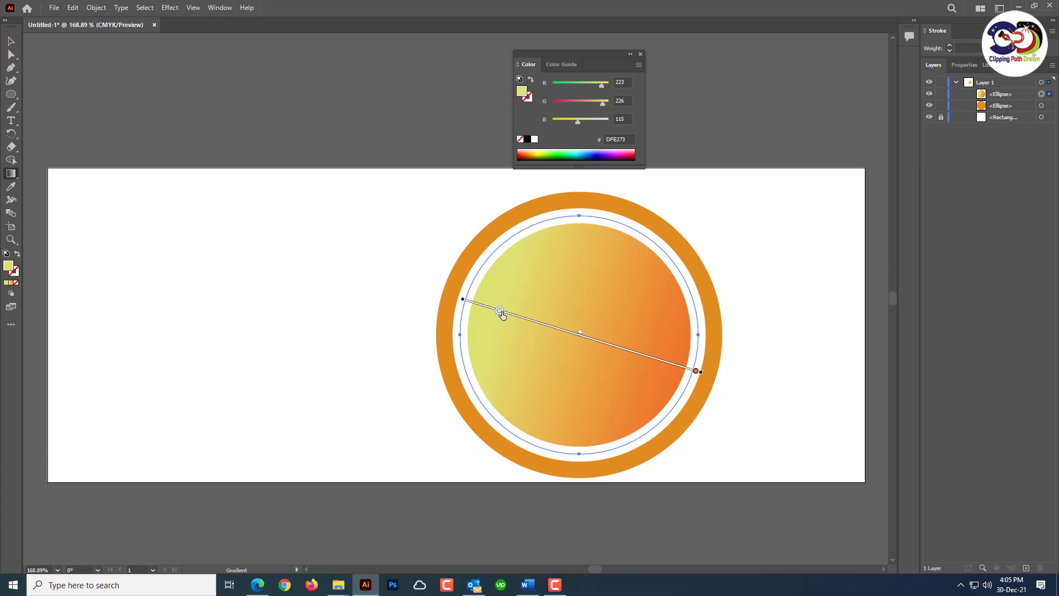
{"action": "left_click_drag", "start_coordinate": [500, 312], "coordinate": [508, 316]}
{"action": "double_click", "coordinate": [525, 97]}
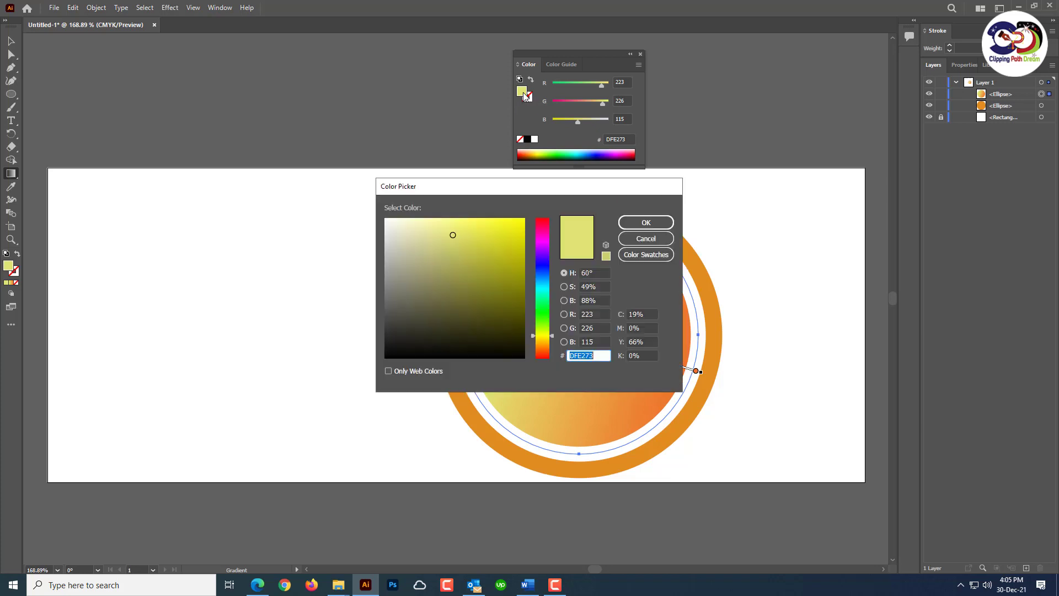
{"action": "type", "text": "F9ED10"}
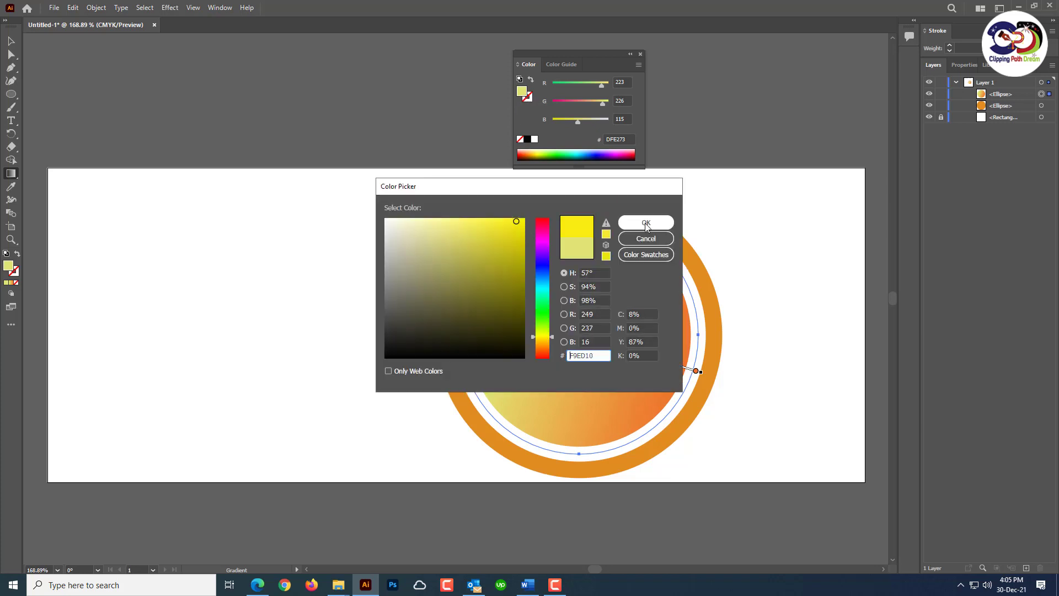
{"action": "left_click", "coordinate": [646, 222]}
{"action": "left_click_drag", "start_coordinate": [508, 314], "coordinate": [525, 320]}
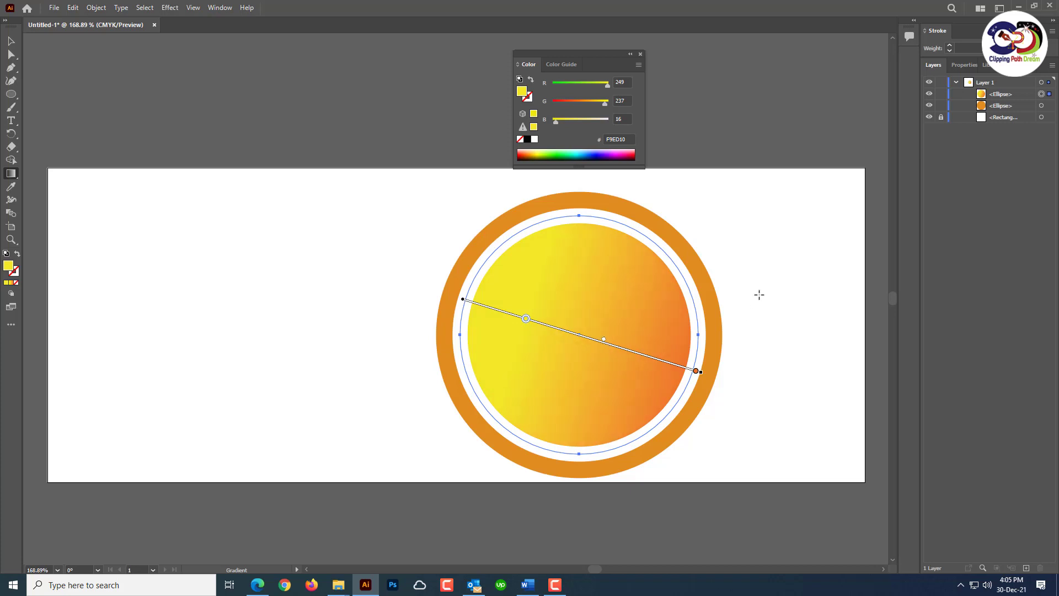
Thin the inner gradient circle's white outline to 10 pt.
{"action": "key", "text": "v"}
{"action": "left_click", "coordinate": [318, 186]}
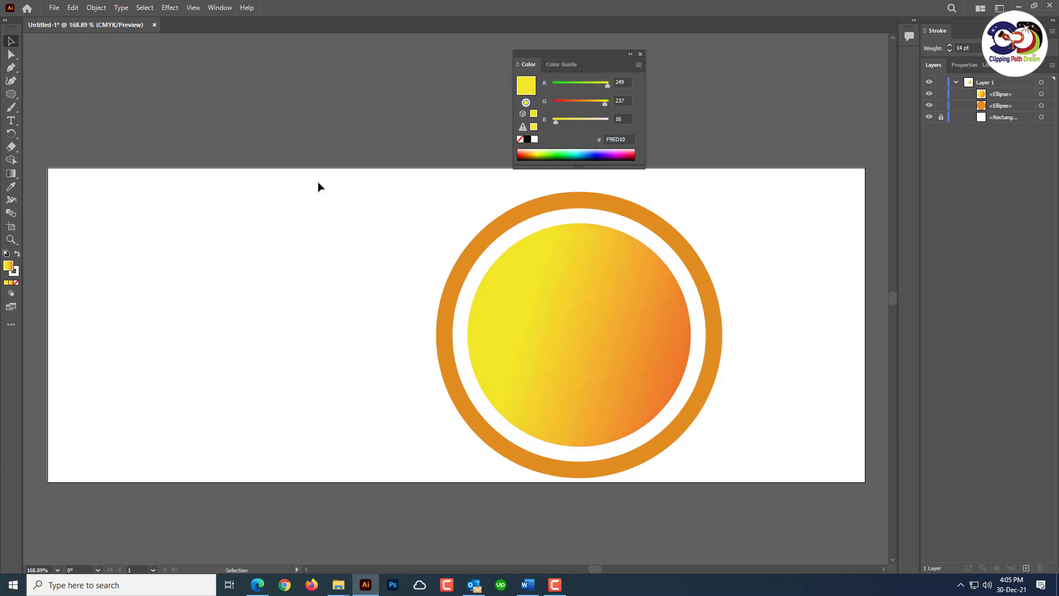
{"action": "left_click", "coordinate": [647, 254]}
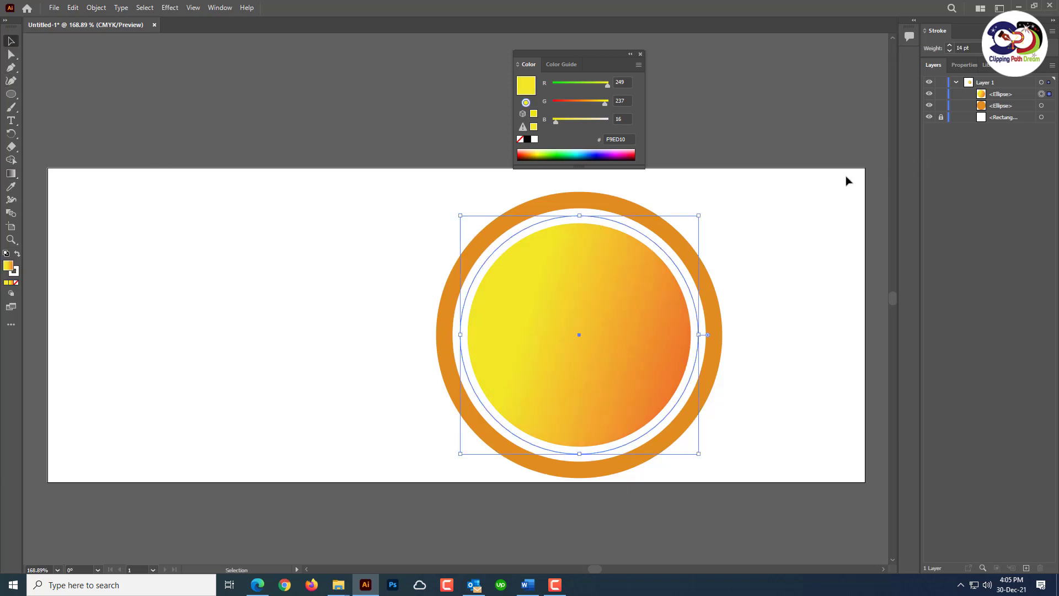
{"action": "left_click", "coordinate": [987, 48]}
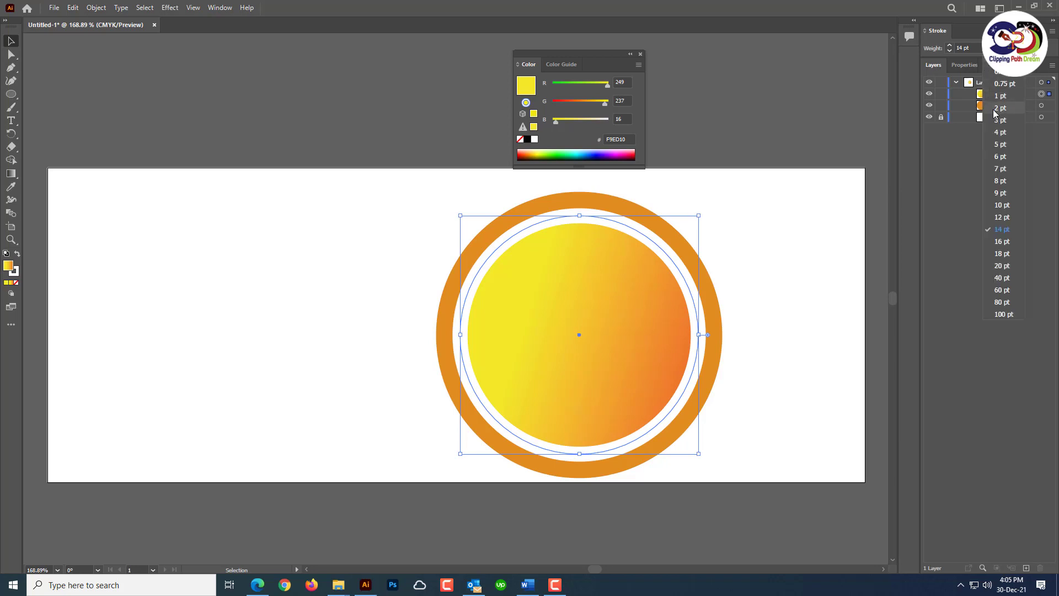
{"action": "left_click", "coordinate": [1004, 211]}
{"action": "left_click", "coordinate": [773, 236]}
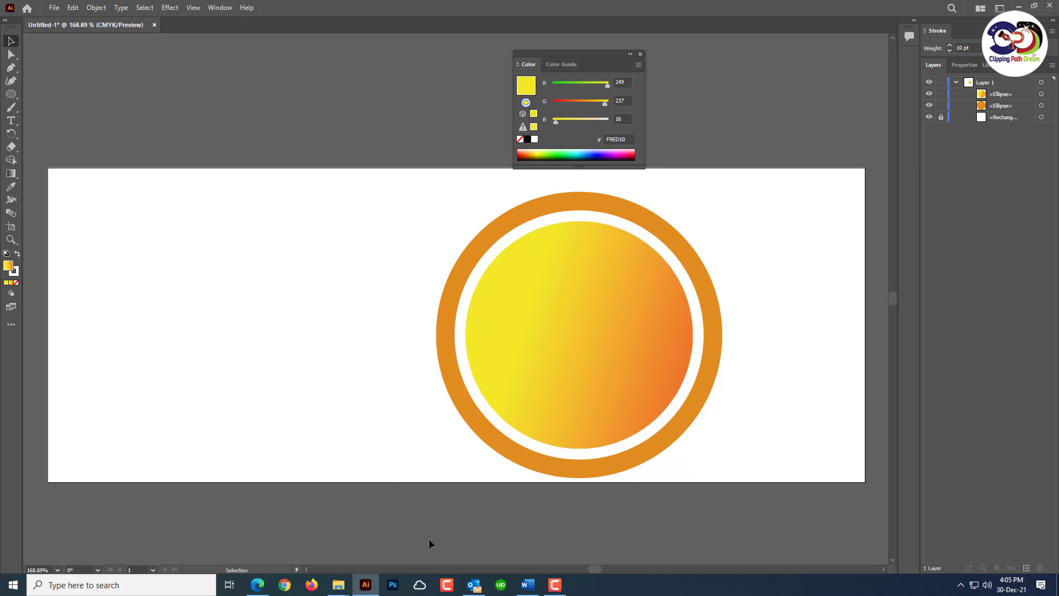
{"action": "left_click", "coordinate": [53, 8]}
{"action": "left_click", "coordinate": [91, 206]}
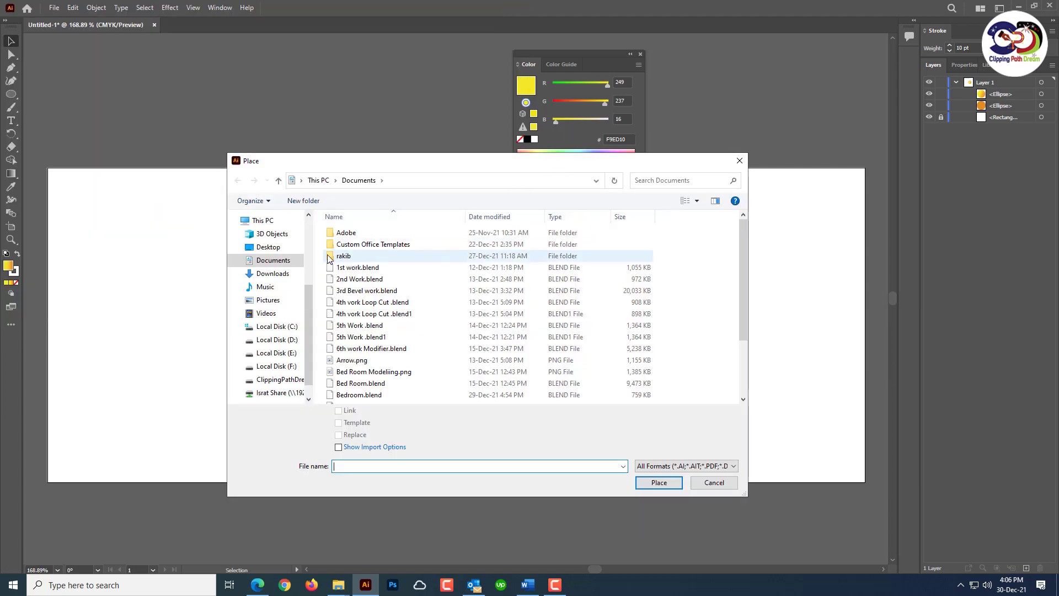
{"action": "left_click", "coordinate": [273, 273]}
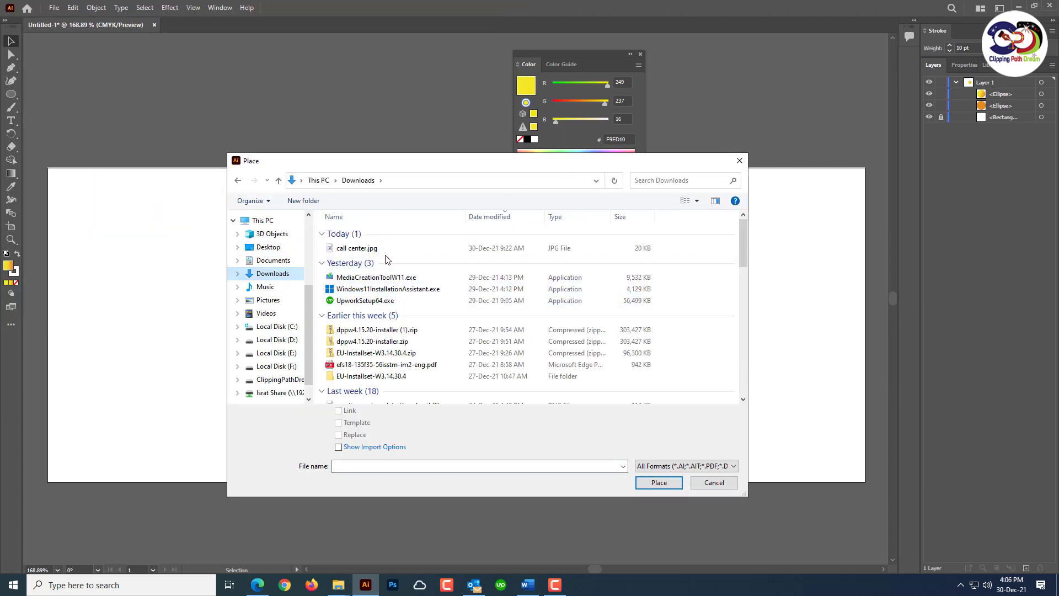
{"action": "left_click", "coordinate": [357, 248]}
{"action": "left_click", "coordinate": [658, 482]}
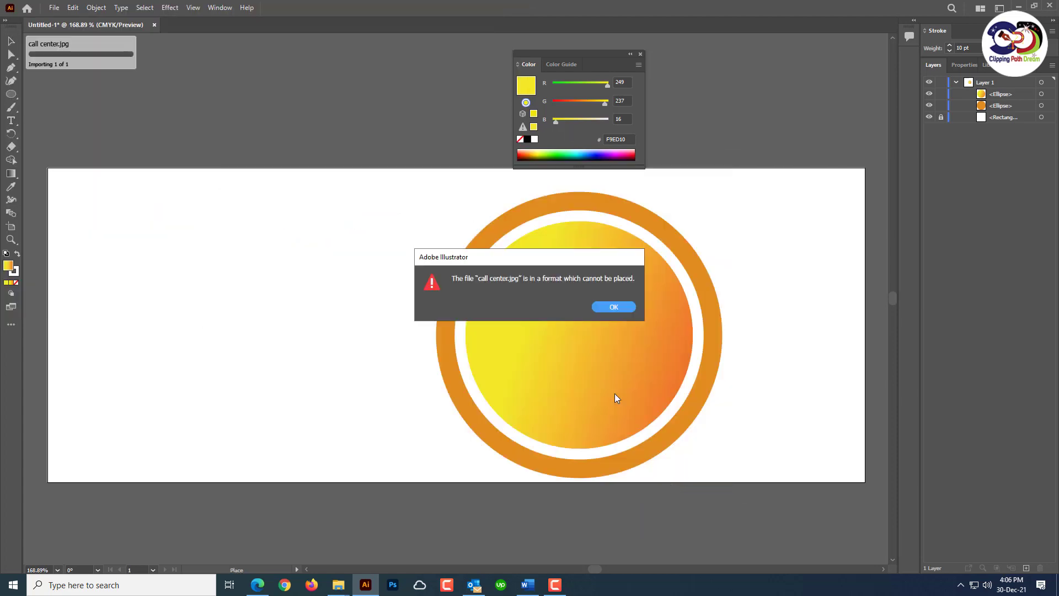
{"action": "left_click", "coordinate": [613, 307]}
{"action": "left_click", "coordinate": [54, 8]}
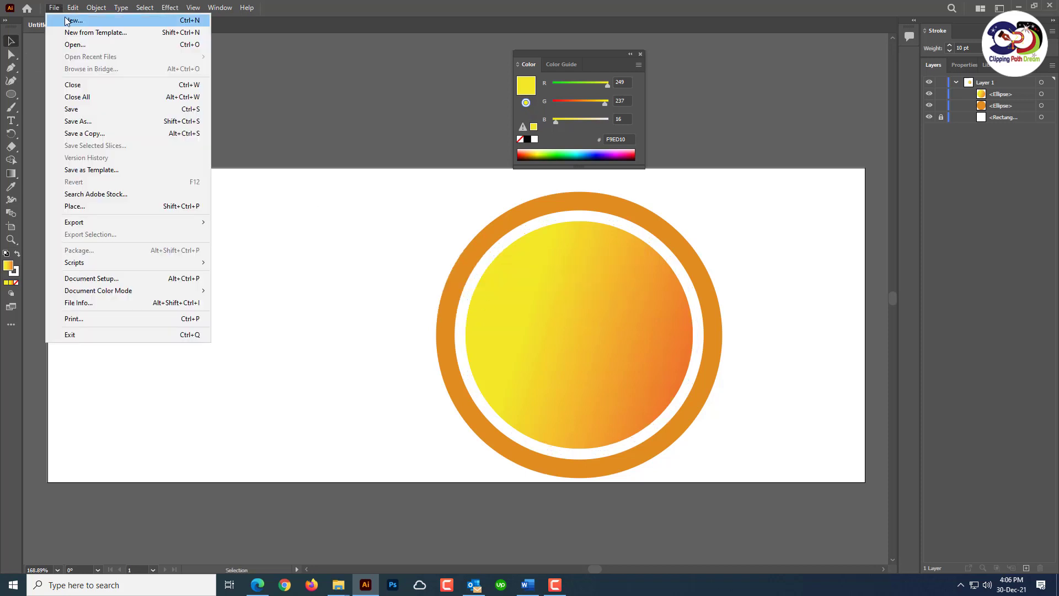
{"action": "left_click", "coordinate": [104, 33]}
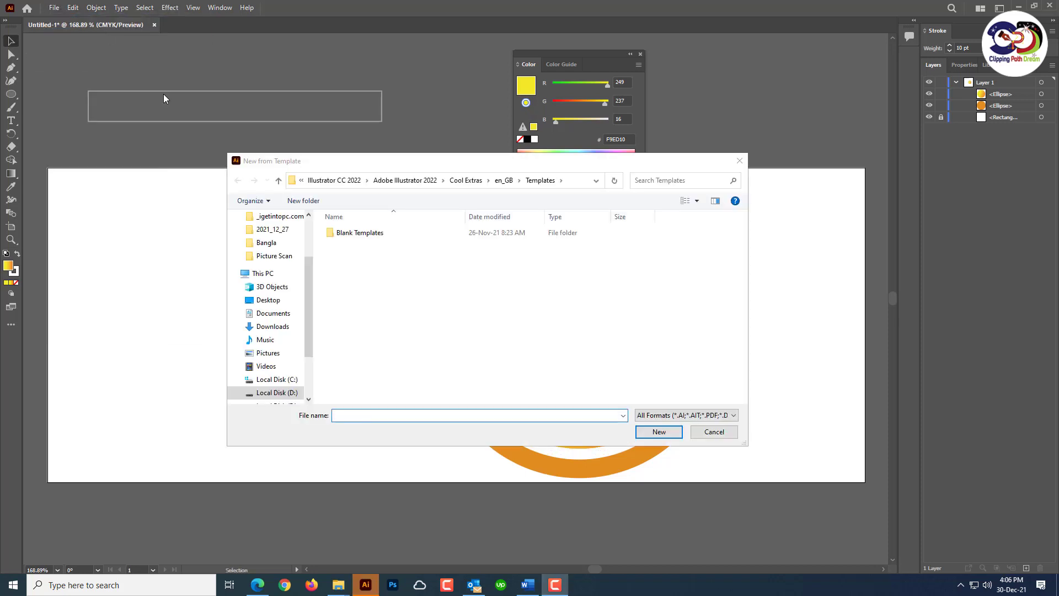
{"action": "left_click", "coordinate": [739, 160]}
{"action": "left_click", "coordinate": [54, 8]}
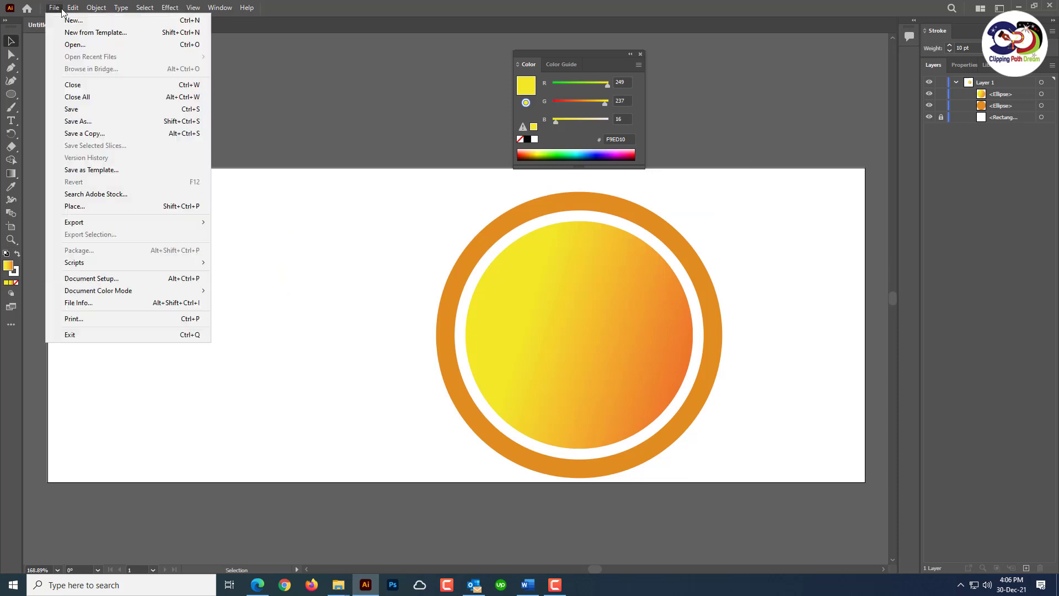
{"action": "left_click", "coordinate": [66, 45]}
{"action": "left_click", "coordinate": [356, 248]}
{"action": "left_click", "coordinate": [659, 431]}
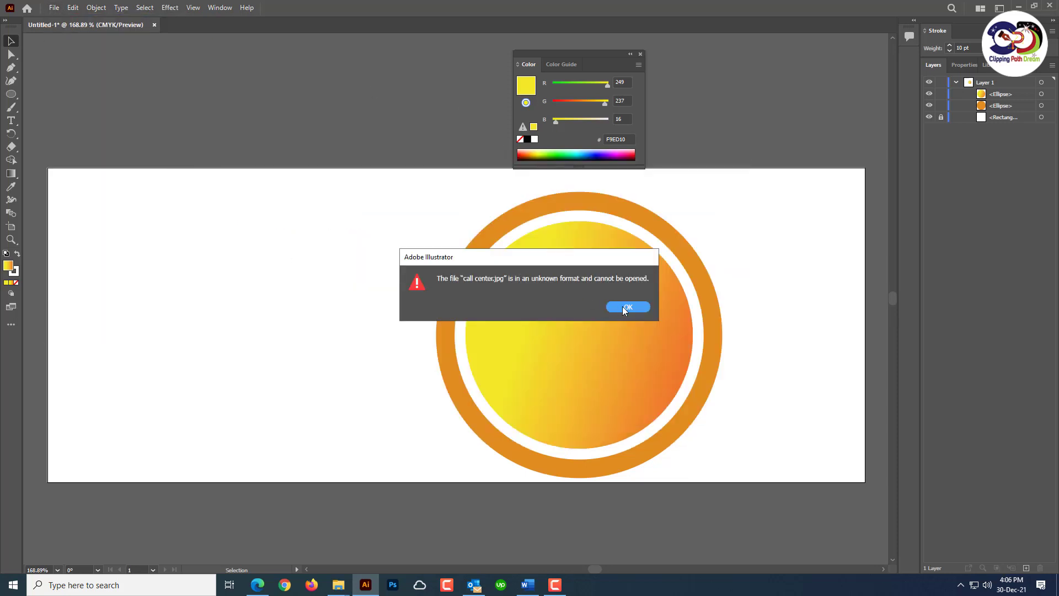
{"action": "left_click", "coordinate": [624, 308]}
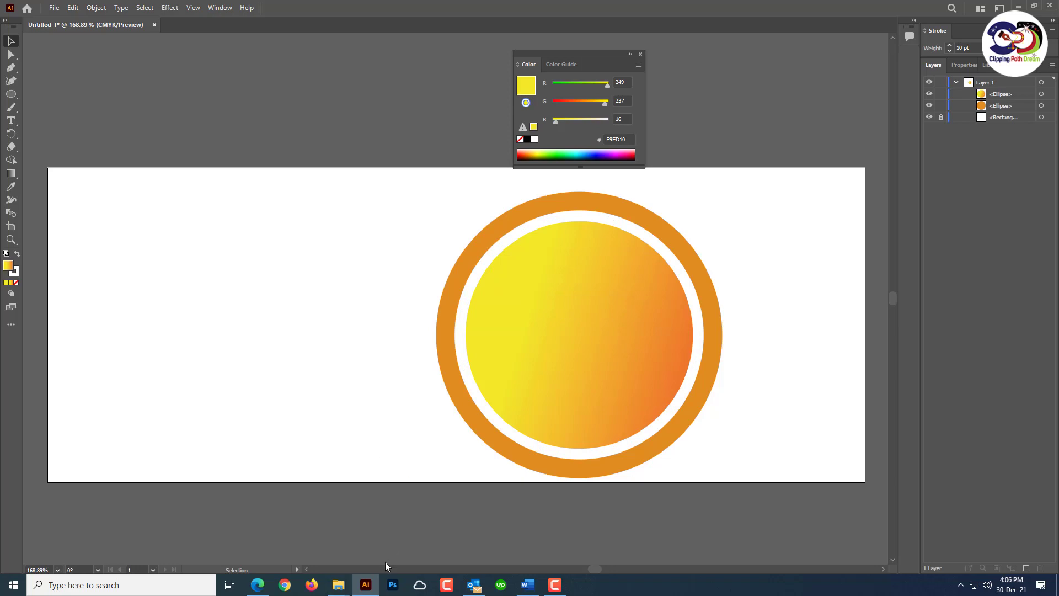
{"action": "mouse_move", "coordinate": [338, 585]}
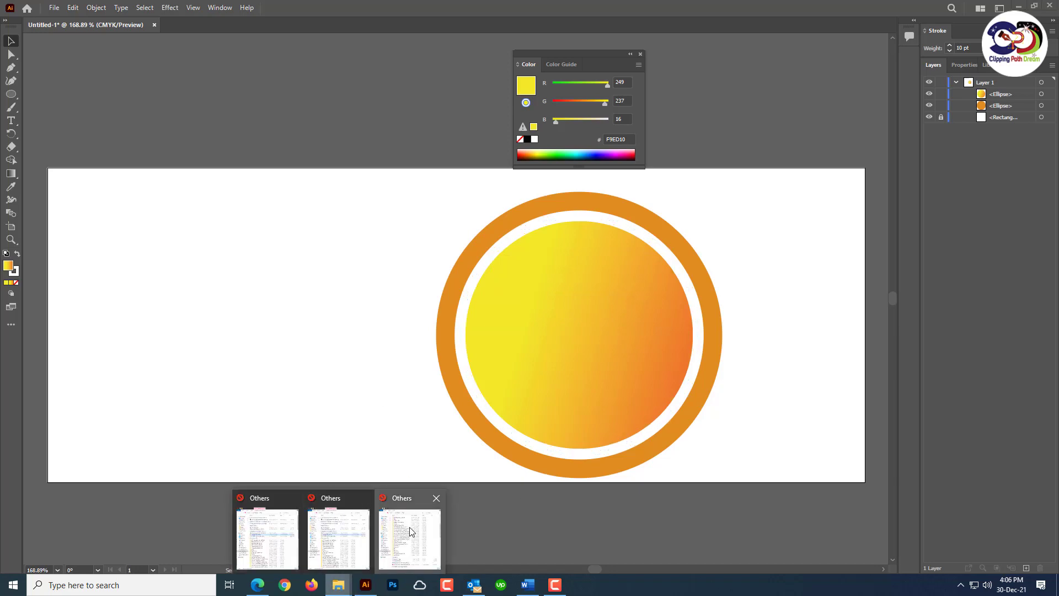
{"action": "left_click", "coordinate": [409, 532]}
{"action": "left_click", "coordinate": [253, 180]}
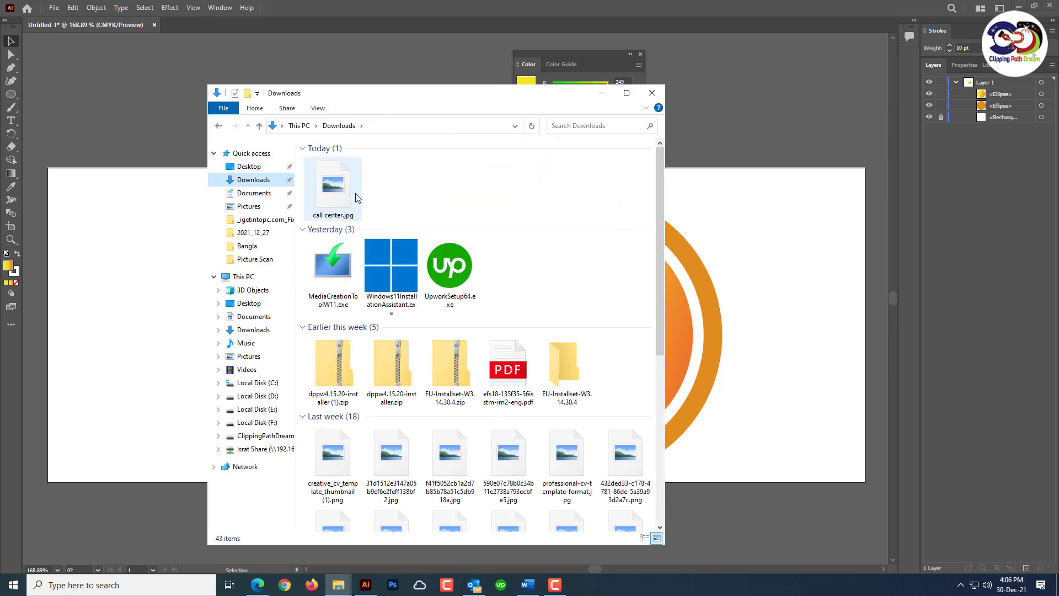
{"action": "double_click", "coordinate": [342, 193]}
{"action": "key", "text": "Return"}
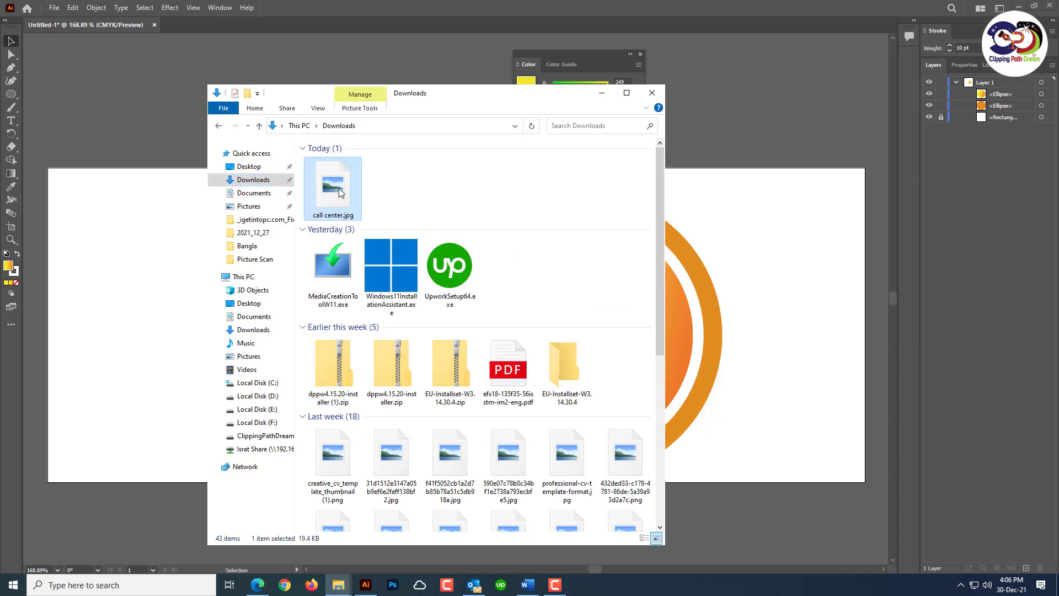
{"action": "right_click", "coordinate": [338, 188]}
{"action": "mouse_move", "coordinate": [373, 314]}
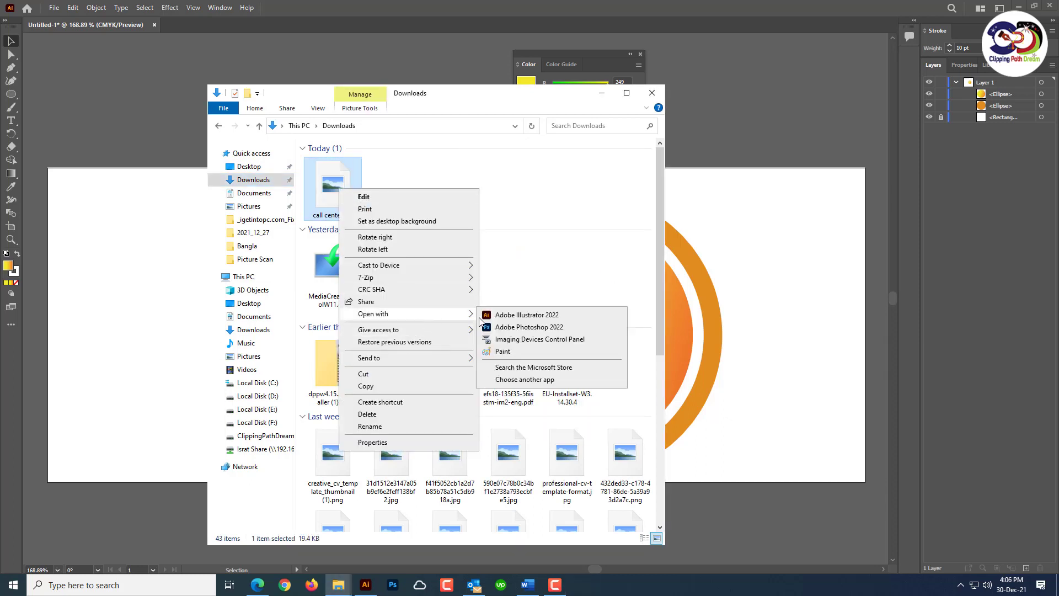
{"action": "left_click", "coordinate": [500, 351]}
{"action": "key", "text": "Return"}
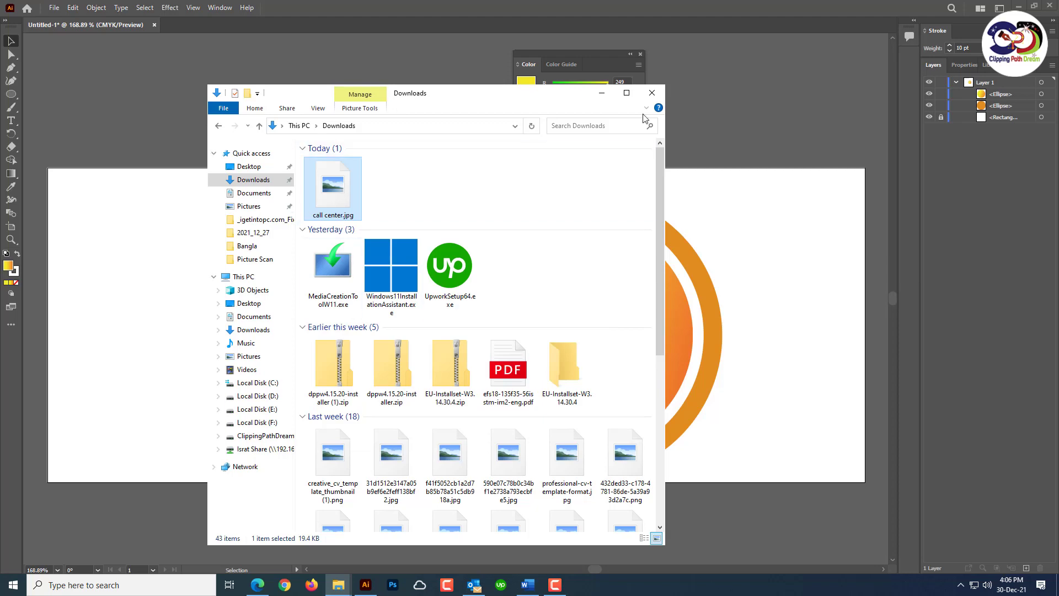
{"action": "left_click", "coordinate": [652, 92]}
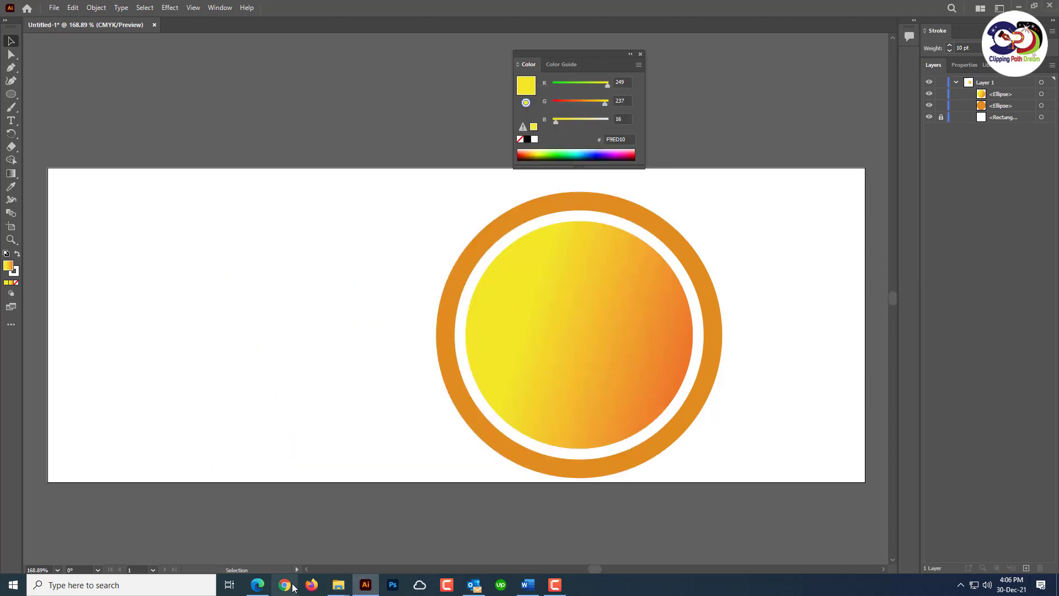
Search Google in Chrome for 'call centre hd photos' and show the Images results.
{"action": "left_click", "coordinate": [291, 587]}
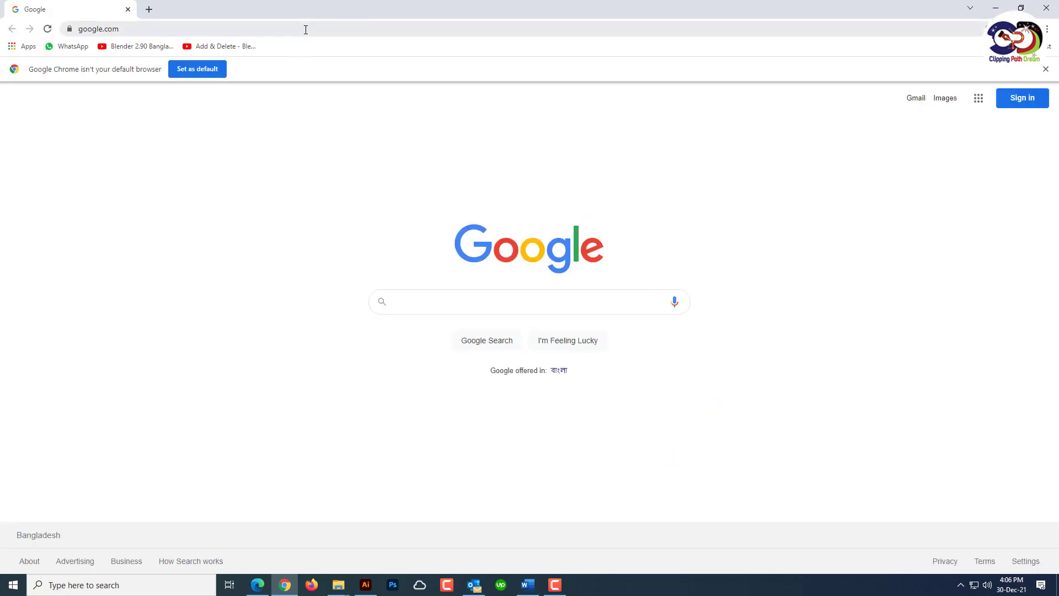
{"action": "left_click", "coordinate": [306, 29]}
{"action": "type", "text": "cal"}
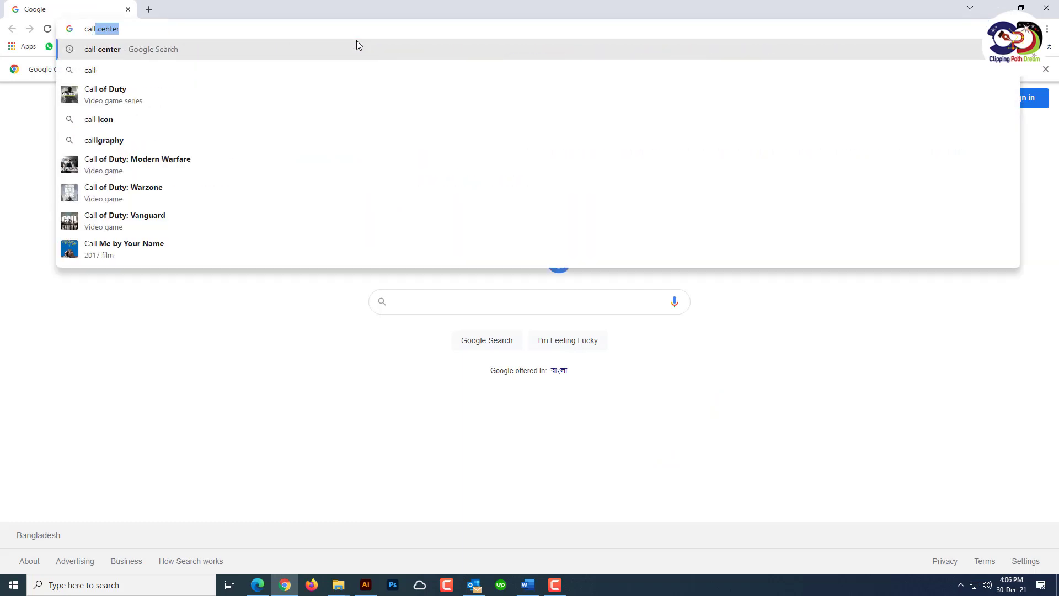
{"action": "type", "text": "l center"}
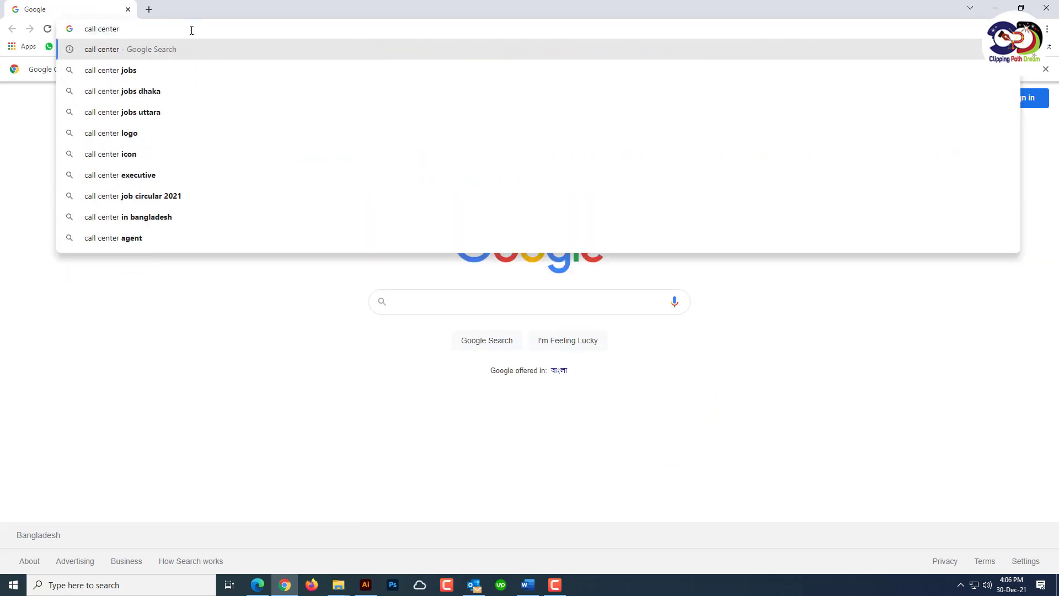
{"action": "type", "text": " jd"}
{"action": "key", "text": "BackSpace"}
{"action": "key", "text": "BackSpace"}
{"action": "type", "text": "hd"}
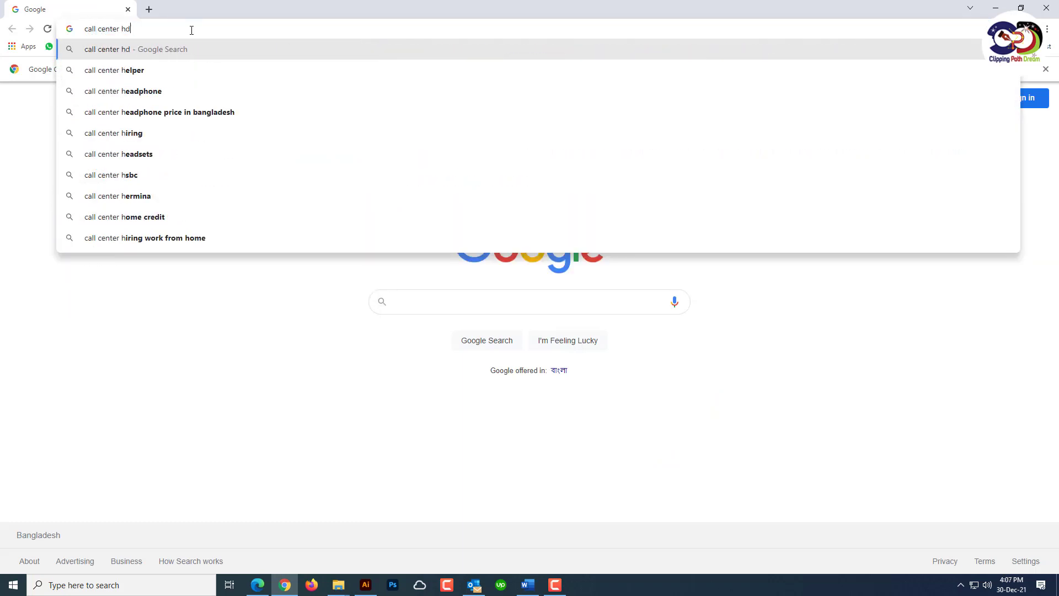
{"action": "type", "text": " p"}
{"action": "left_click", "coordinate": [197, 70]}
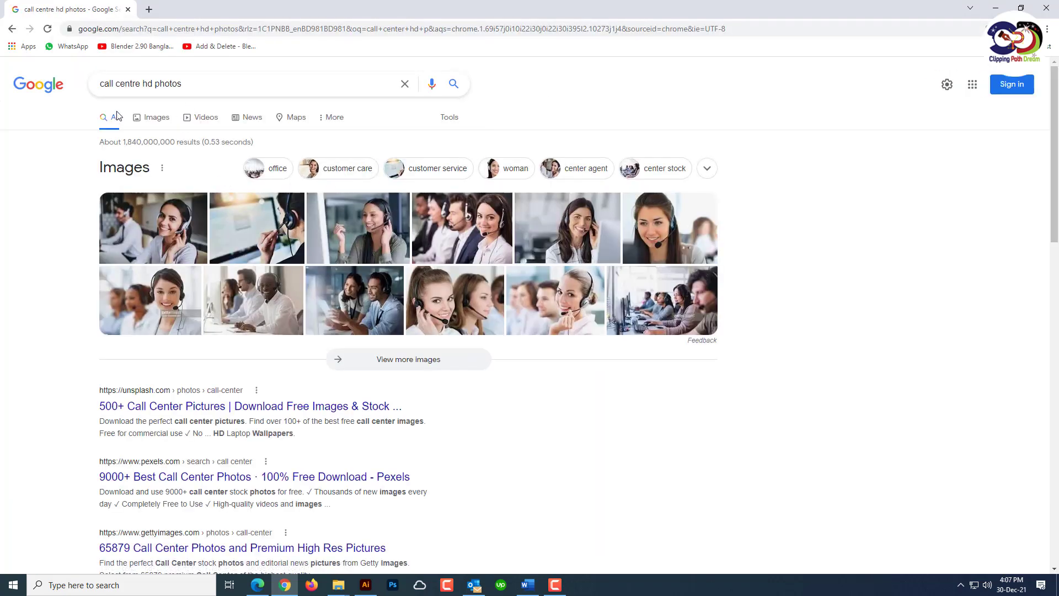
{"action": "left_click", "coordinate": [150, 116]}
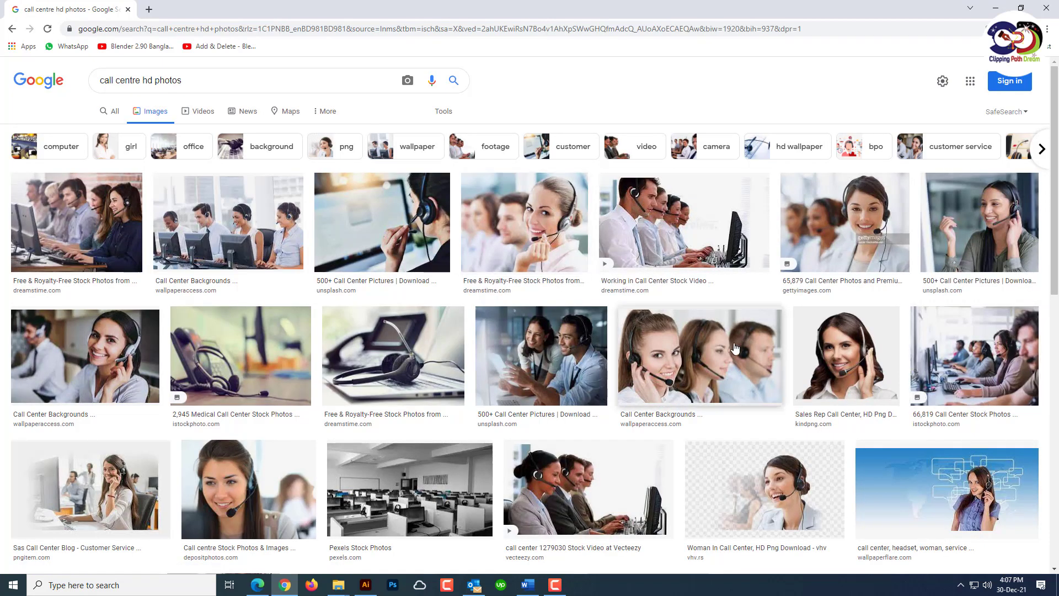
Scroll the image results, previewing the Wallpaper, Queueing Theory, Dreamstime and 123RF call-centre photos.
{"action": "scroll", "coordinate": [467, 411], "scroll_direction": "down", "scroll_amount": 1}
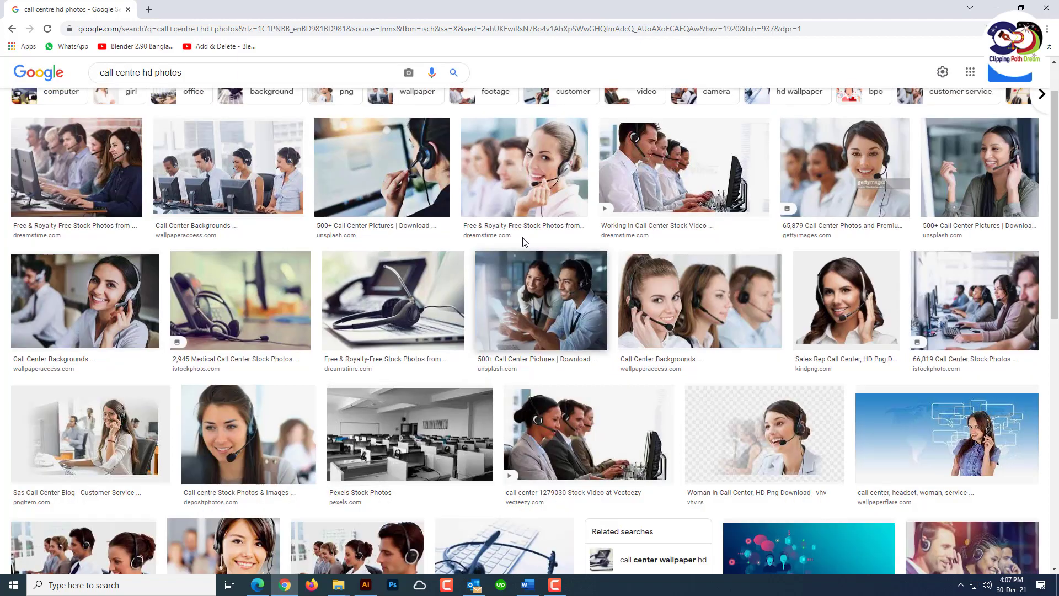
{"action": "scroll", "coordinate": [515, 363], "scroll_direction": "down", "scroll_amount": 3}
{"action": "scroll", "coordinate": [514, 363], "scroll_direction": "down", "scroll_amount": 3}
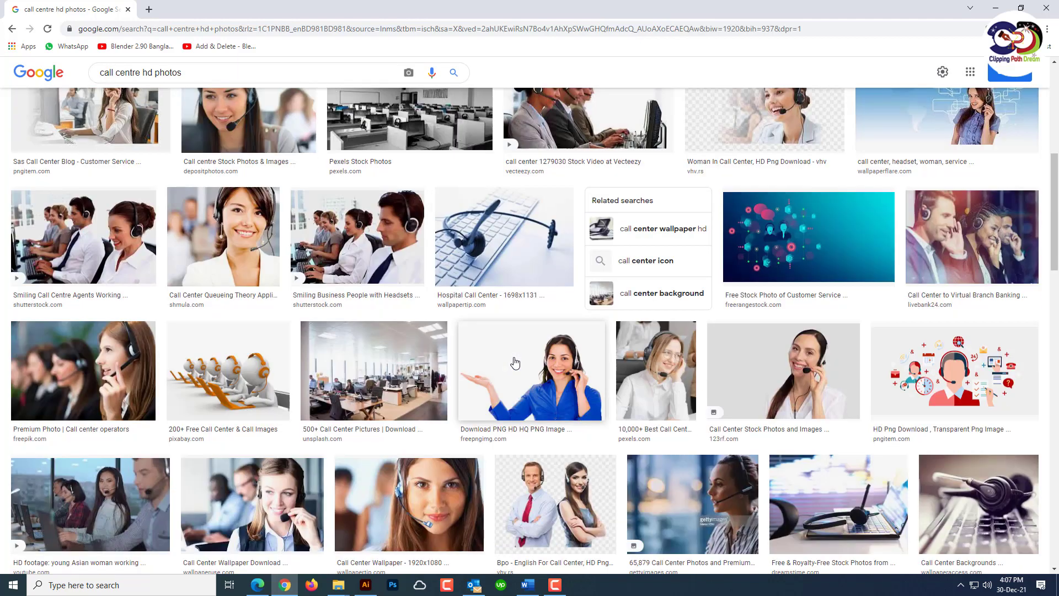
{"action": "scroll", "coordinate": [515, 362], "scroll_direction": "down", "scroll_amount": 2}
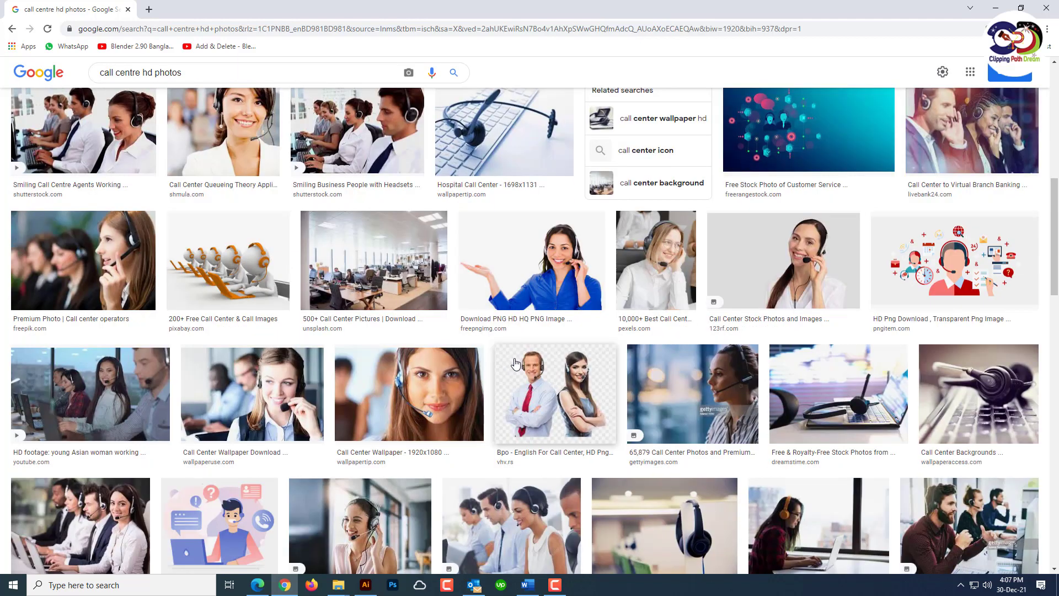
{"action": "scroll", "coordinate": [514, 363], "scroll_direction": "down", "scroll_amount": 1}
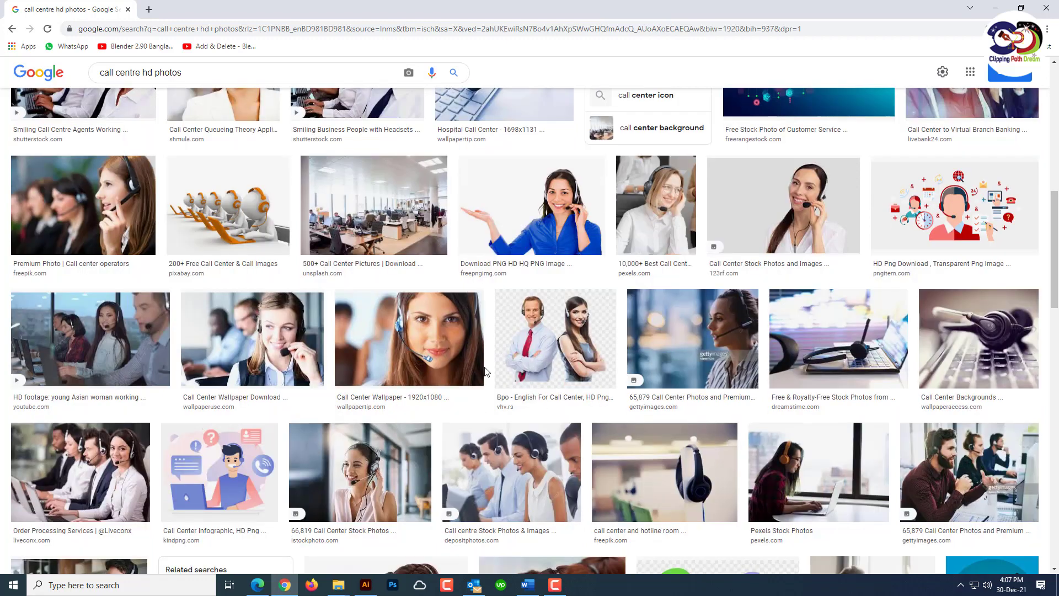
{"action": "left_click", "coordinate": [287, 353]}
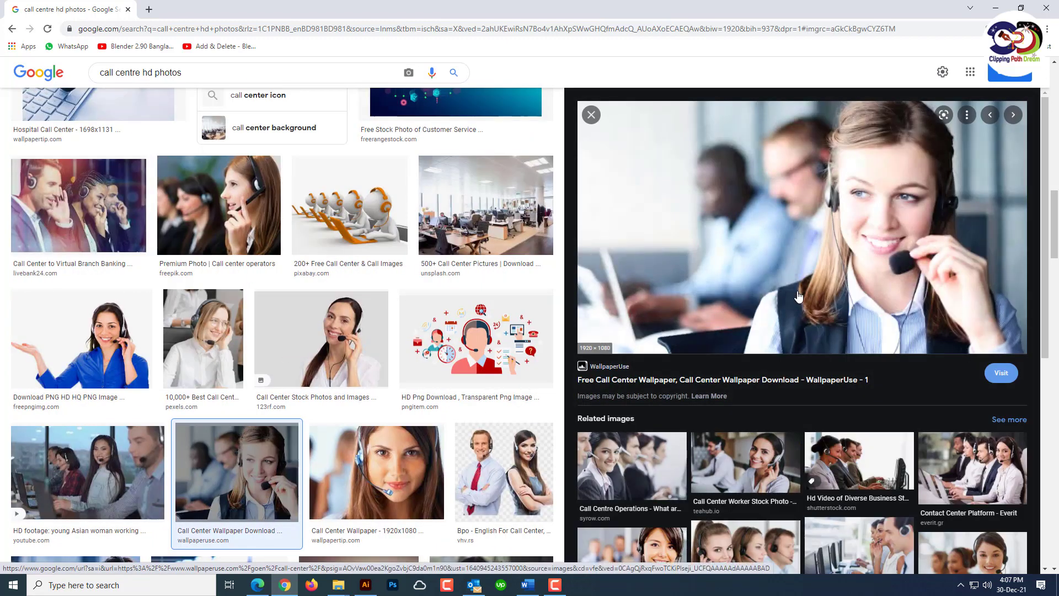
{"action": "scroll", "coordinate": [882, 297], "scroll_direction": "down", "scroll_amount": 2}
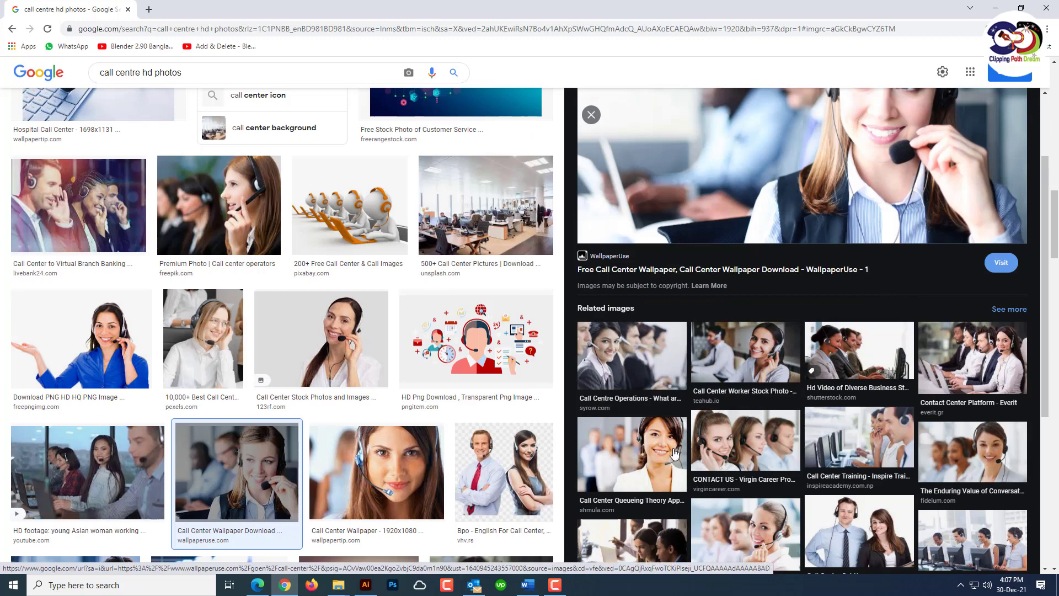
{"action": "left_click", "coordinate": [640, 453]}
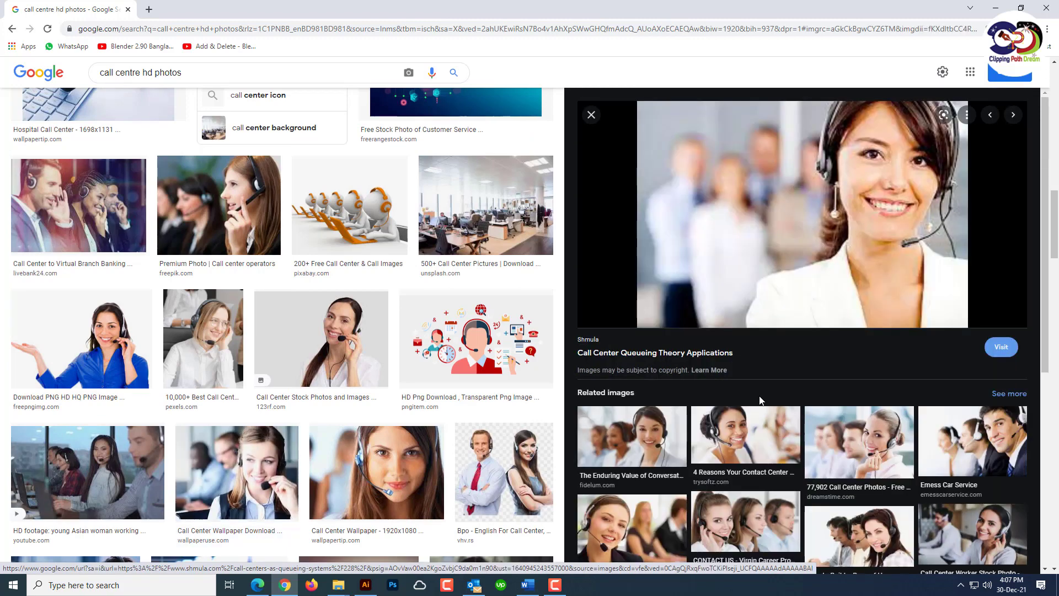
{"action": "left_click", "coordinate": [858, 441]}
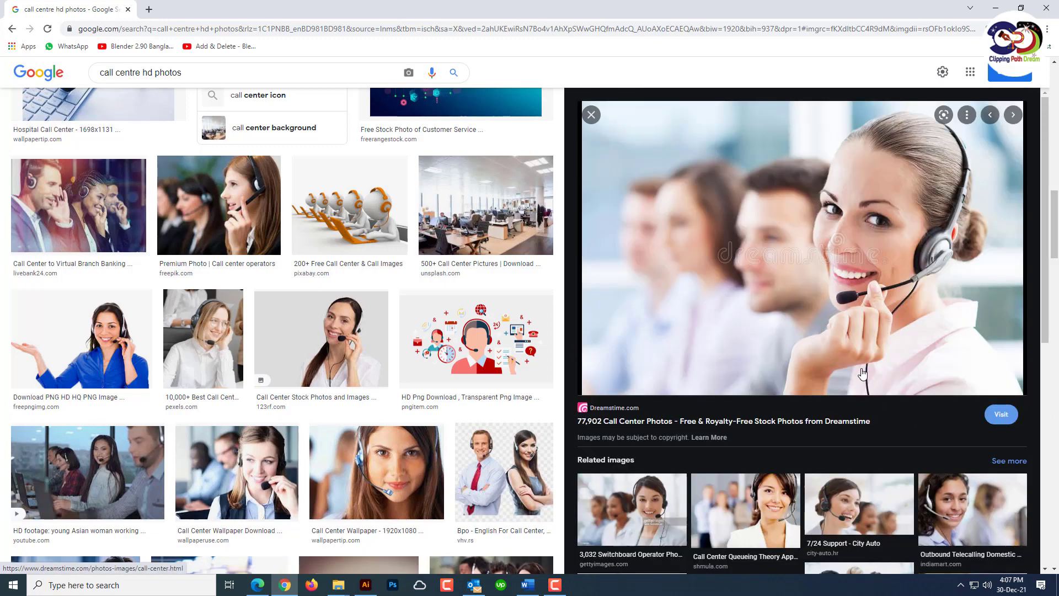
{"action": "scroll", "coordinate": [862, 373], "scroll_direction": "down", "scroll_amount": 3}
{"action": "scroll", "coordinate": [882, 386], "scroll_direction": "down", "scroll_amount": 1}
{"action": "left_click", "coordinate": [960, 444]}
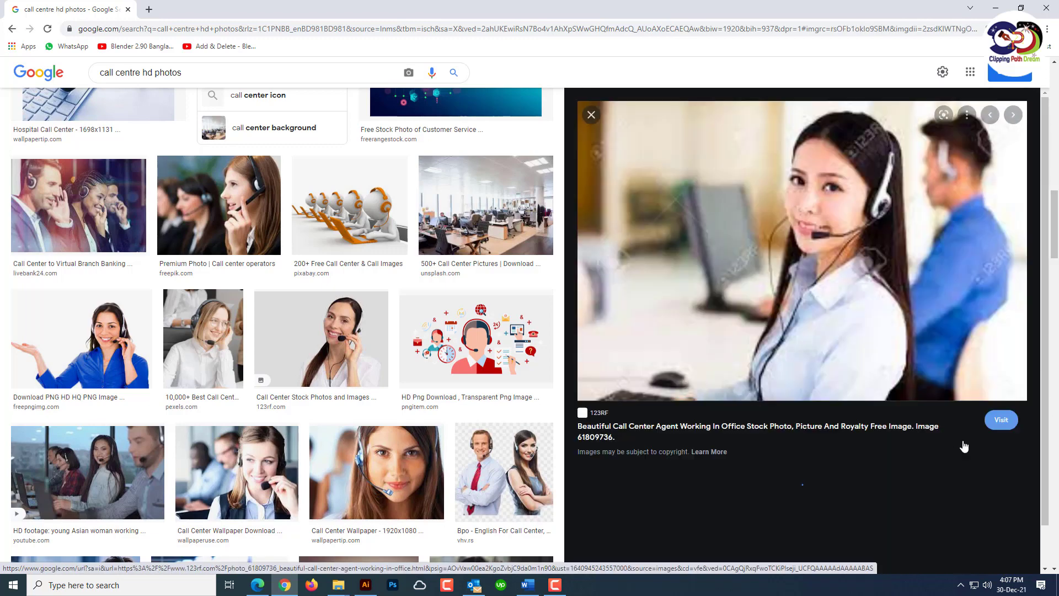
{"action": "scroll", "coordinate": [883, 386], "scroll_direction": "down", "scroll_amount": 2}
{"action": "left_click", "coordinate": [764, 430]}
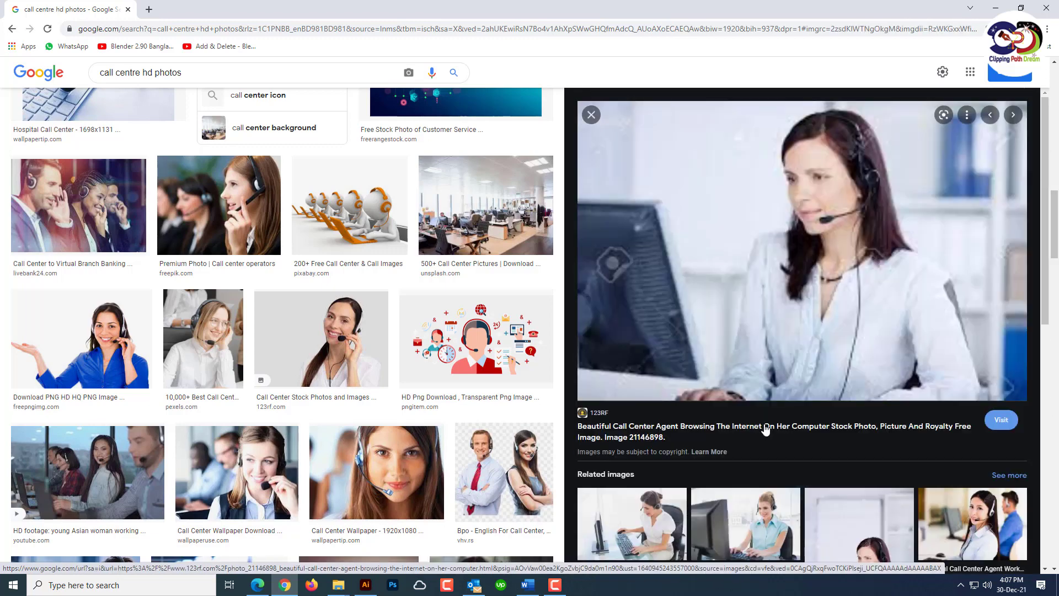
Revisit the shmula queueing theory photo and preview the BPO Call Centre Resolution photo.
{"action": "scroll", "coordinate": [691, 407], "scroll_direction": "down", "scroll_amount": 3}
{"action": "scroll", "coordinate": [353, 334], "scroll_direction": "up", "scroll_amount": 3}
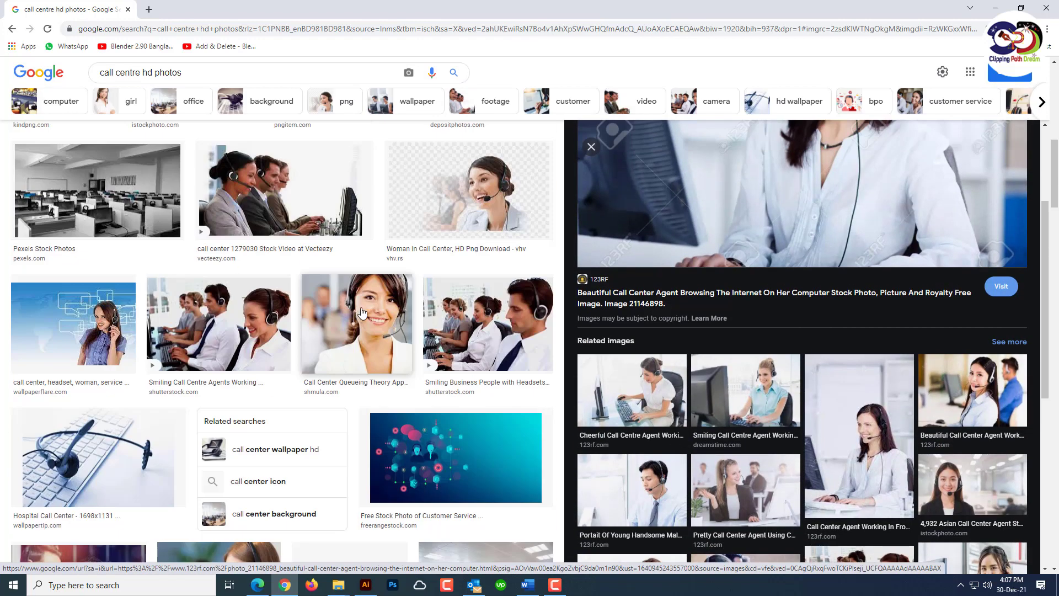
{"action": "scroll", "coordinate": [362, 313], "scroll_direction": "up", "scroll_amount": 4}
{"action": "left_click", "coordinate": [362, 313]}
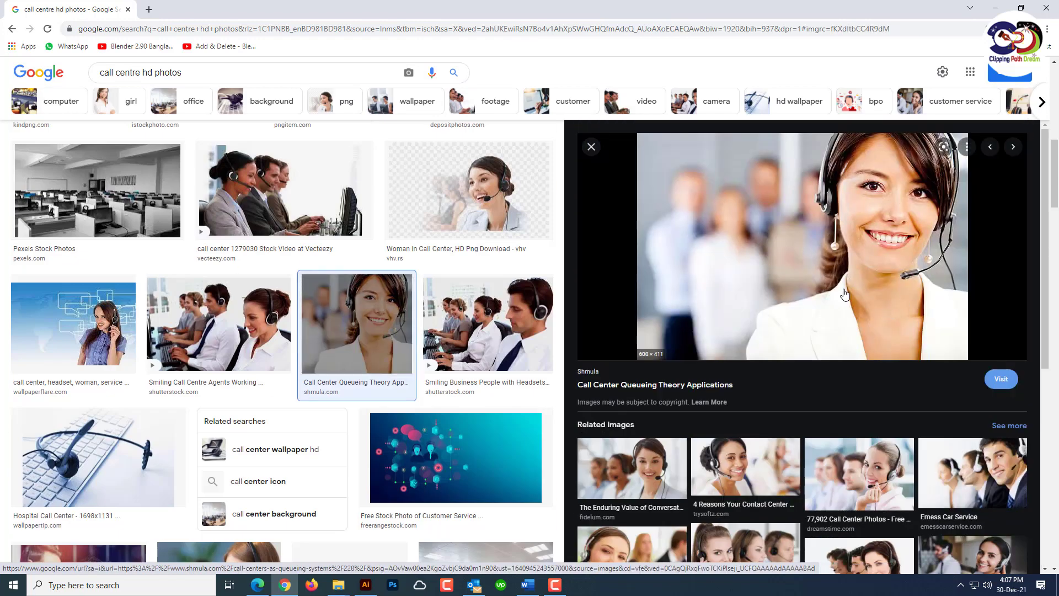
{"action": "scroll", "coordinate": [850, 293], "scroll_direction": "up", "scroll_amount": 3}
{"action": "scroll", "coordinate": [825, 309], "scroll_direction": "down", "scroll_amount": 2}
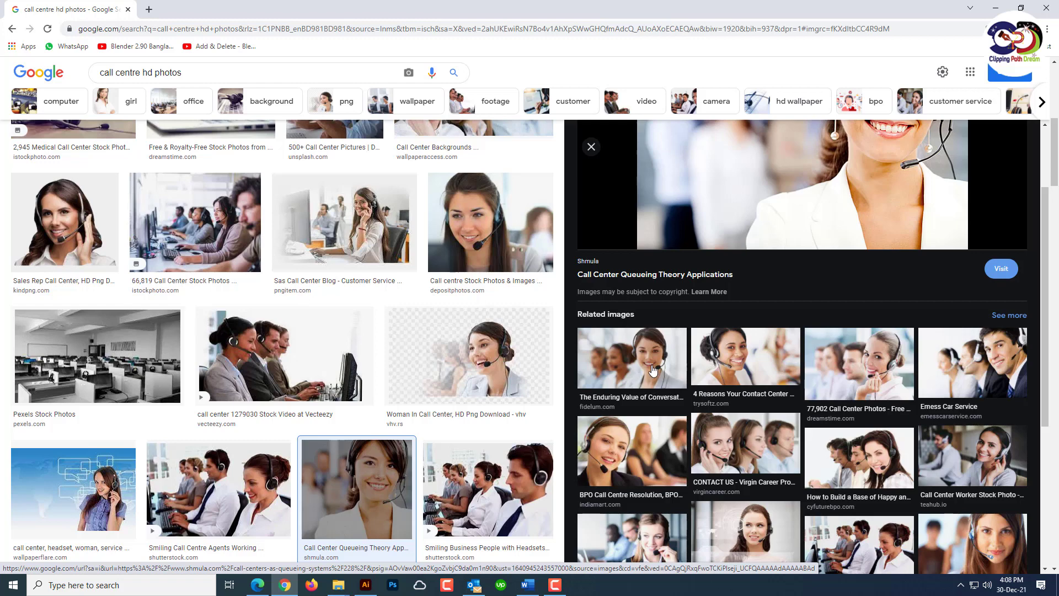
{"action": "left_click", "coordinate": [638, 458]}
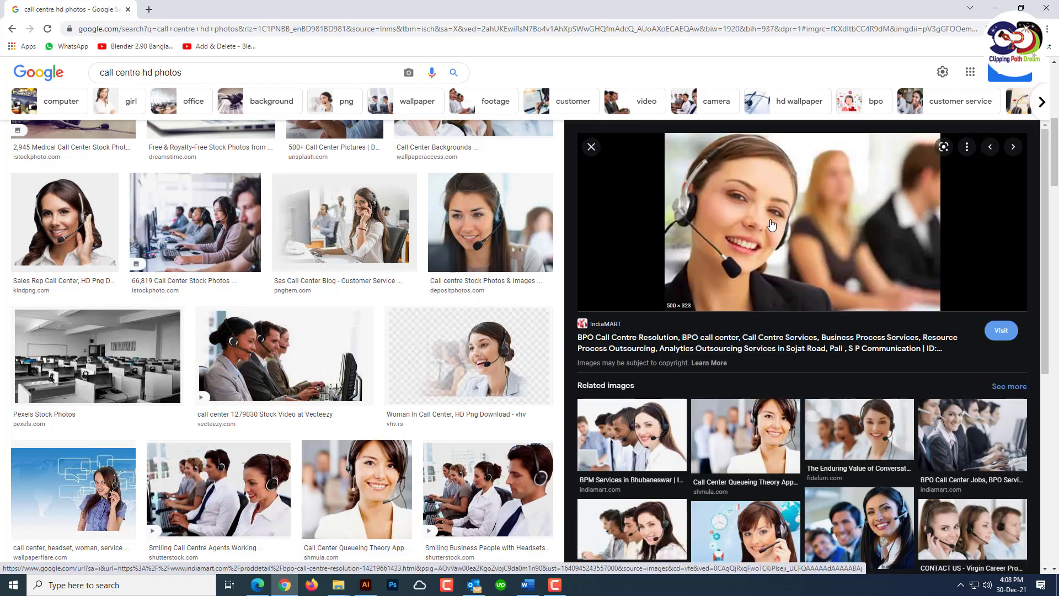
Save the BPM Services team photo to Downloads as bpm-services-500x500.png.
{"action": "left_click", "coordinate": [632, 436]}
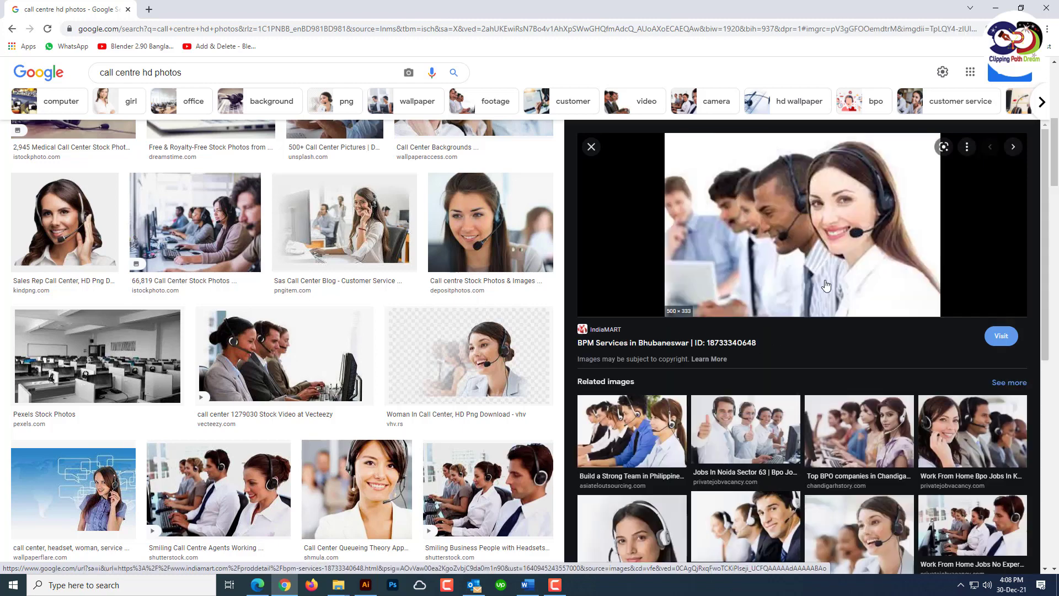
{"action": "right_click", "coordinate": [824, 244]}
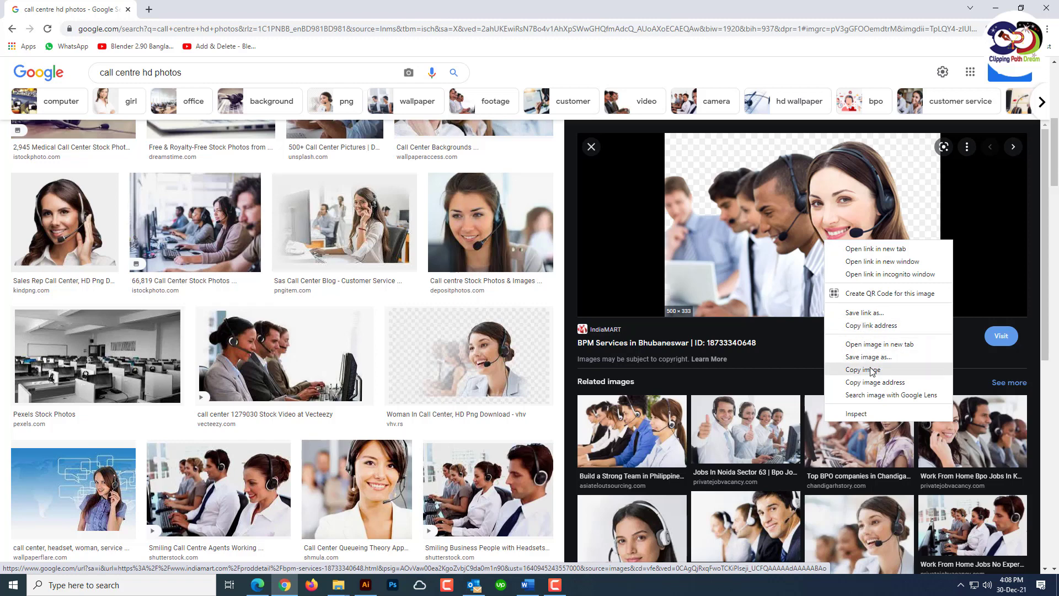
{"action": "left_click", "coordinate": [868, 357]}
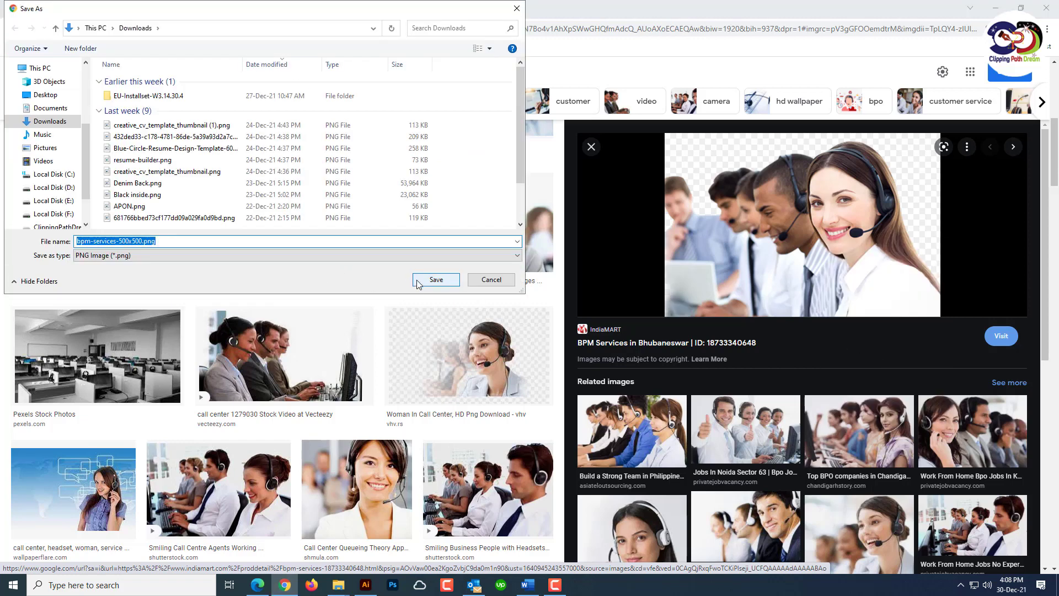
{"action": "left_click", "coordinate": [427, 285]}
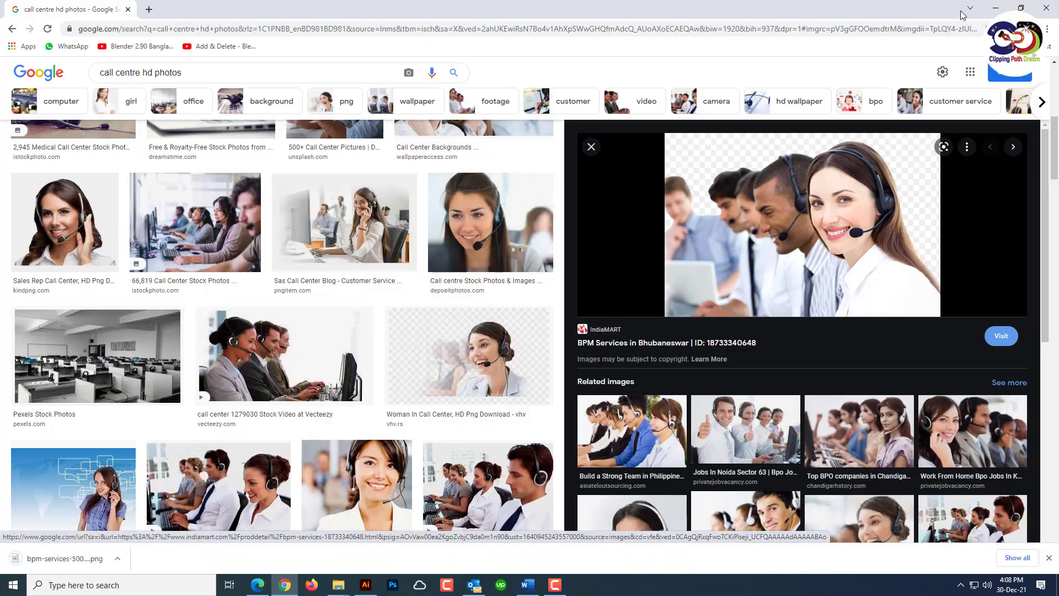
Back in Illustrator, place bpm-services-500x500.png onto the artboard.
{"action": "key", "text": "alt+Tab"}
{"action": "left_click", "coordinate": [55, 9]}
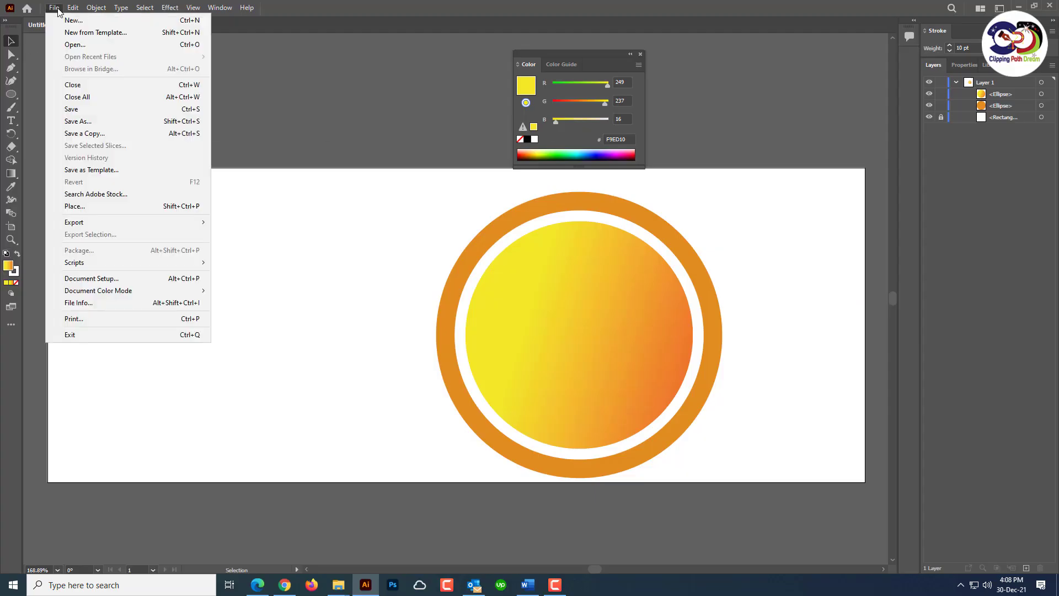
{"action": "left_click", "coordinate": [119, 195]}
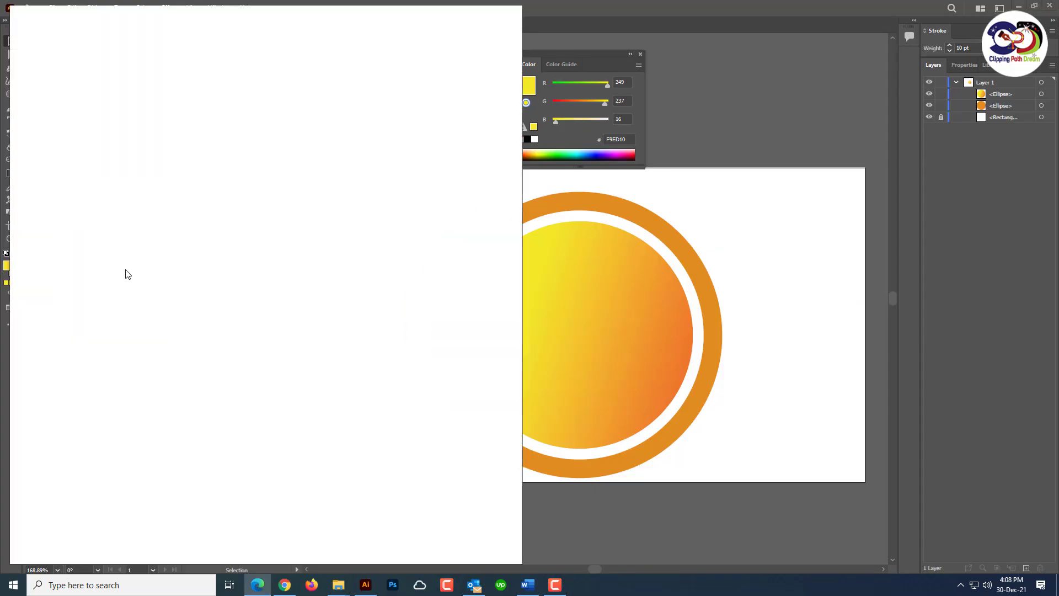
{"action": "left_click", "coordinate": [510, 18]}
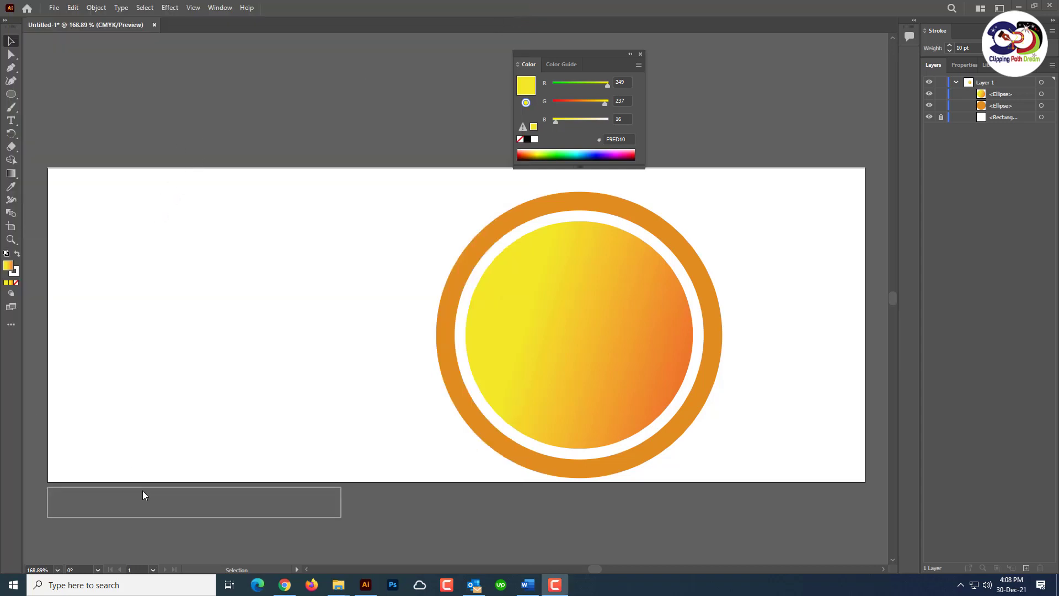
{"action": "left_click", "coordinate": [54, 7]}
{"action": "left_click", "coordinate": [75, 205]}
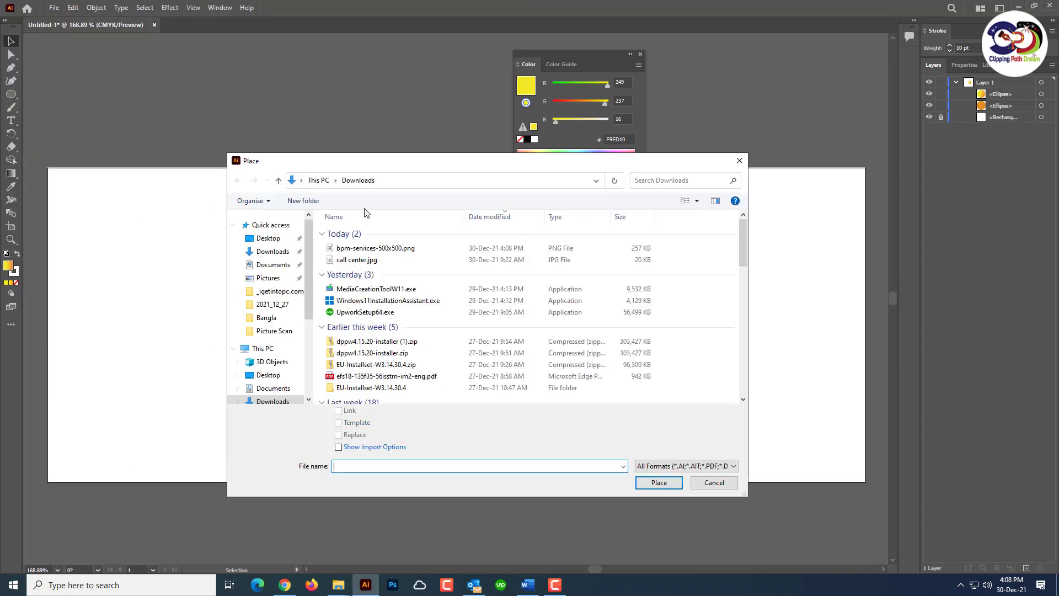
{"action": "left_click", "coordinate": [375, 247]}
{"action": "left_click", "coordinate": [659, 482]}
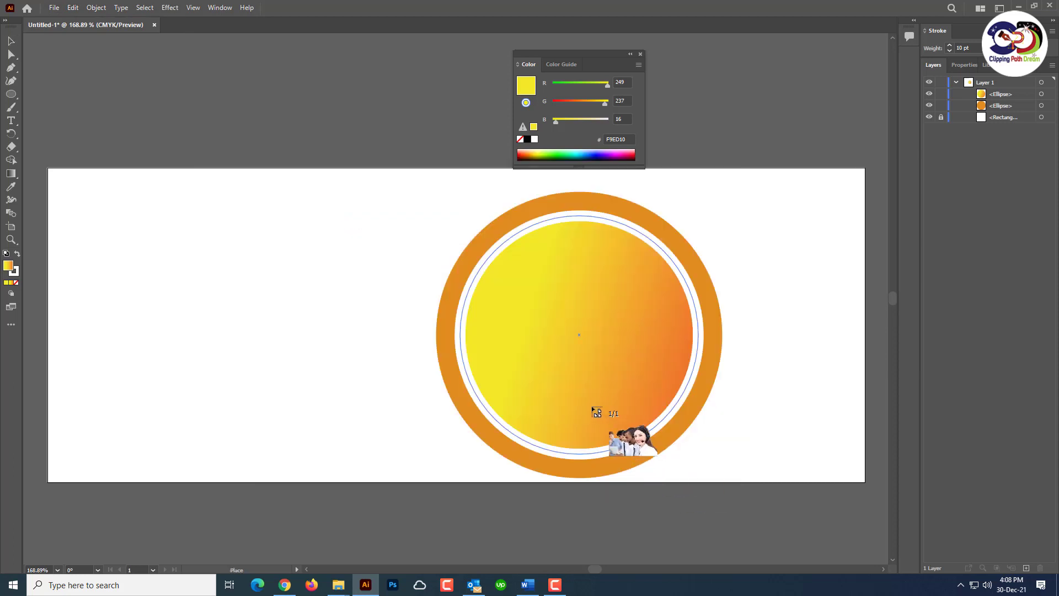
{"action": "left_click", "coordinate": [324, 326]}
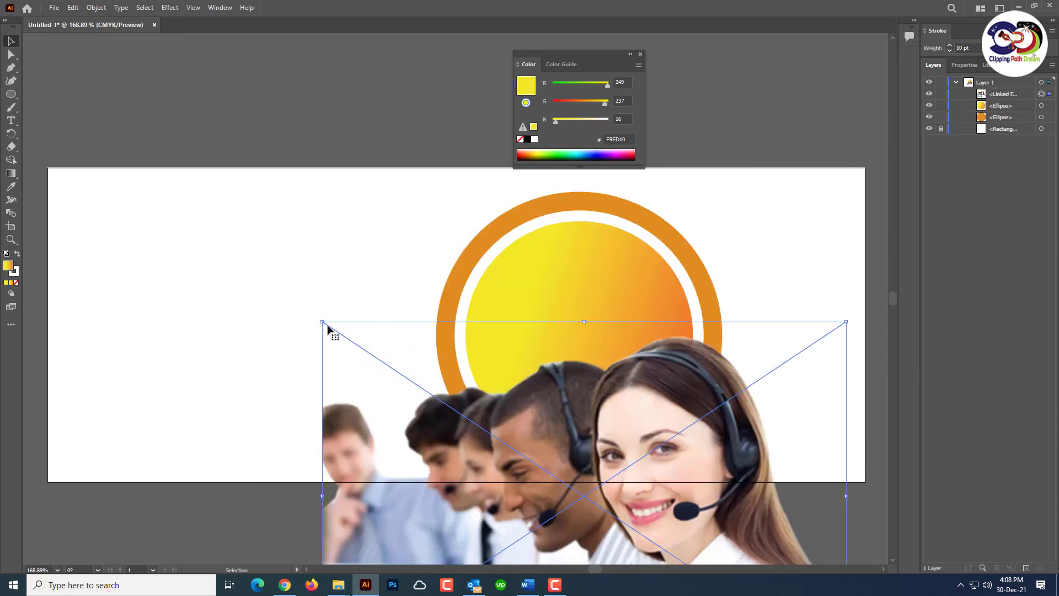
Shrink the placed photo and position it over the yellow circle.
{"action": "left_click_drag", "start_coordinate": [323, 325], "coordinate": [551, 485]}
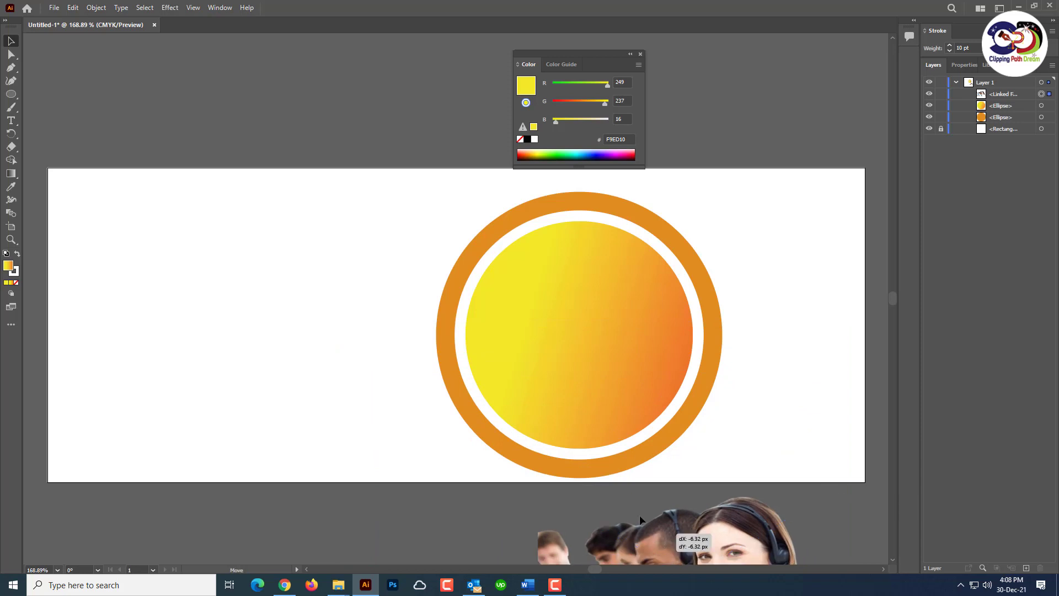
{"action": "left_click_drag", "start_coordinate": [617, 506], "coordinate": [293, 260]}
{"action": "mouse_move", "coordinate": [442, 310]}
{"action": "left_mouse_down"}
{"action": "mouse_move", "coordinate": [654, 331]}
{"action": "mouse_move", "coordinate": [655, 320]}
{"action": "left_mouse_up"}
{"action": "left_click_drag", "start_coordinate": [567, 325], "coordinate": [598, 325]}
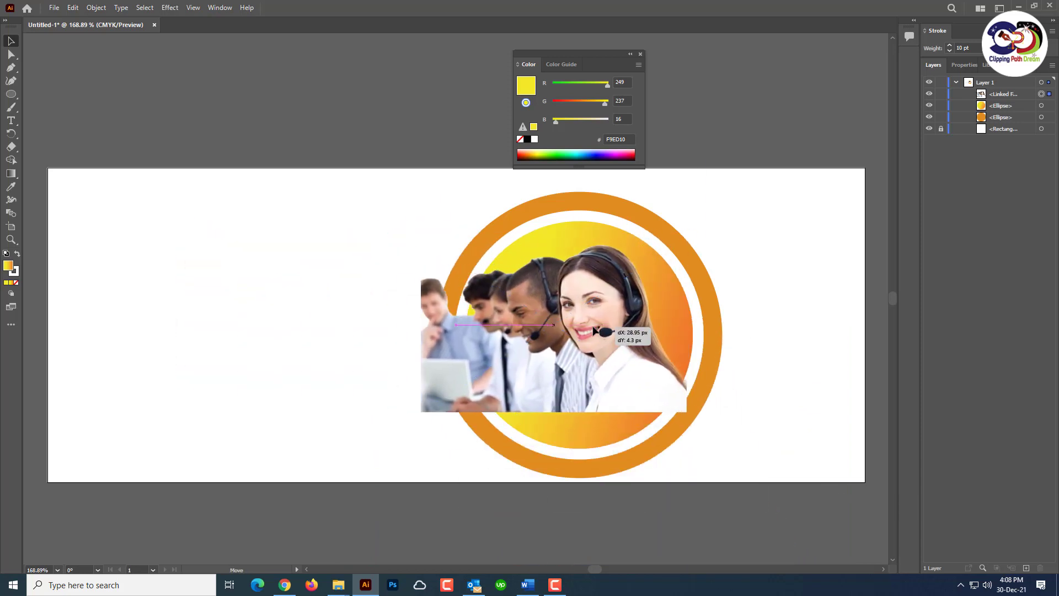
Switch to the Ellipse tool and undo an accidental small circle.
{"action": "left_click", "coordinate": [11, 94]}
{"action": "left_click", "coordinate": [50, 107]}
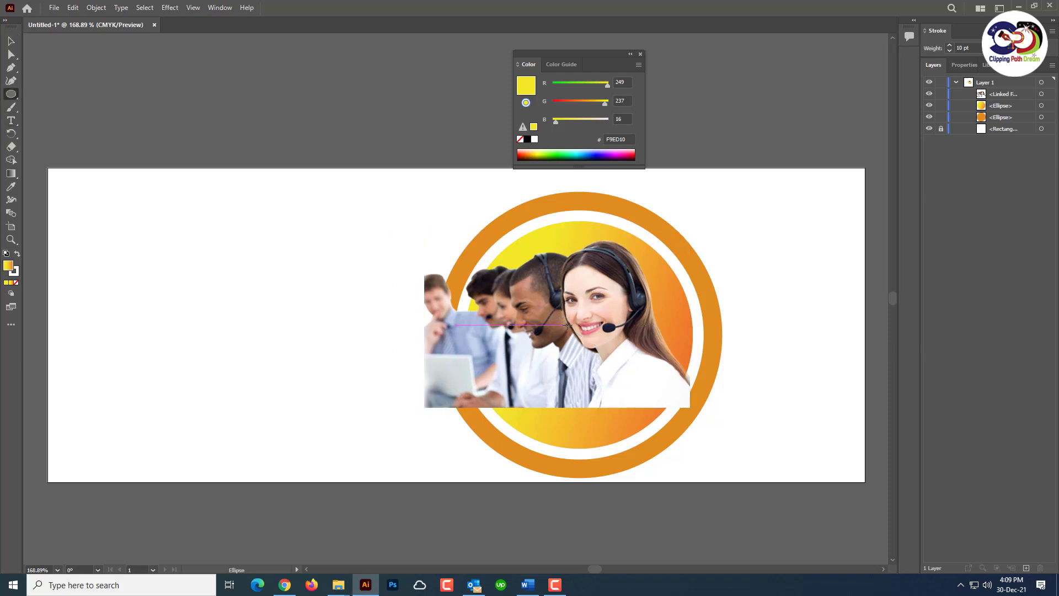
{"action": "left_click_drag", "start_coordinate": [568, 325], "coordinate": [576, 331]}
{"action": "key", "text": "ctrl+z"}
Draw an unfilled circle with a 2 pt outline over the yellow disc.
{"action": "left_click", "coordinate": [16, 282]}
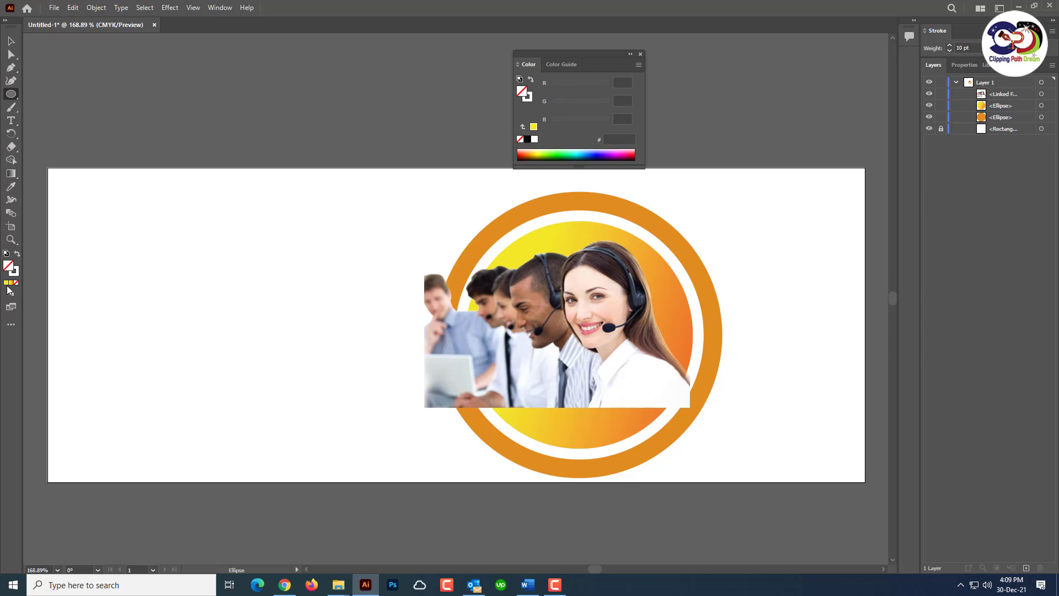
{"action": "left_click", "coordinate": [6, 283]}
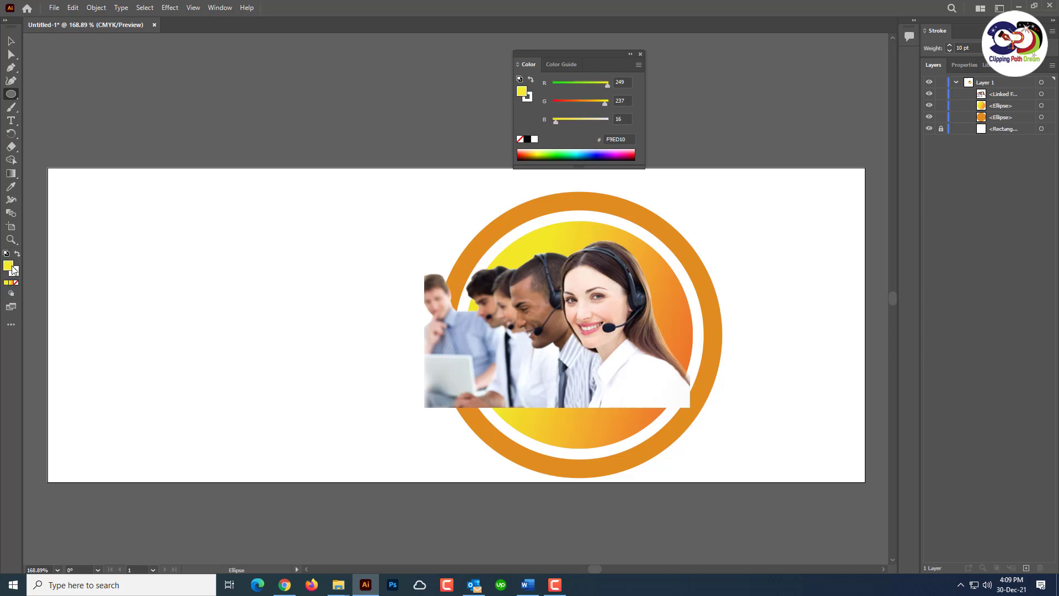
{"action": "left_click", "coordinate": [16, 283]}
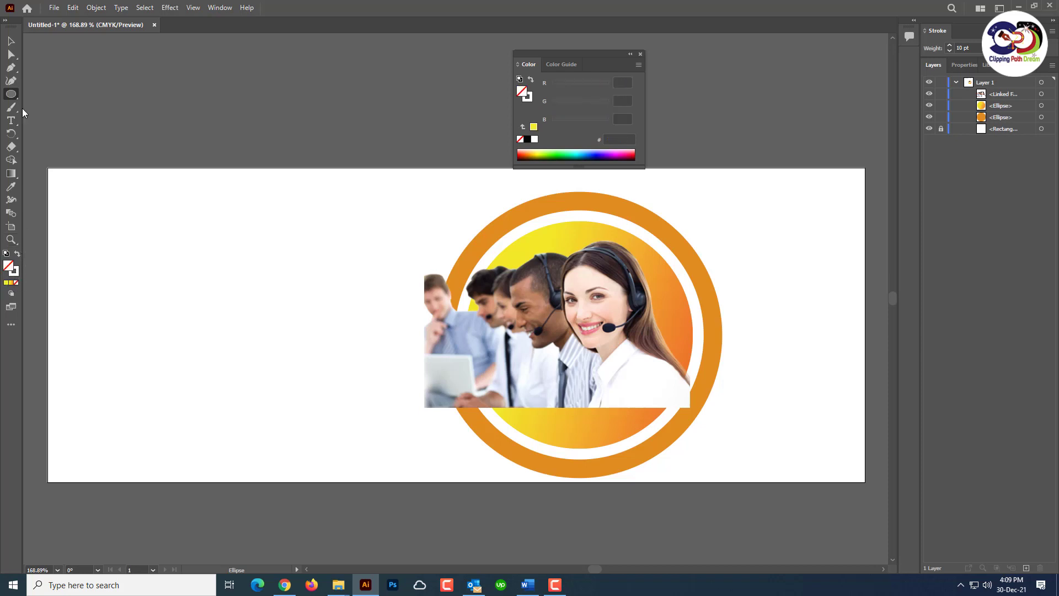
{"action": "mouse_move", "coordinate": [582, 326]}
{"action": "left_mouse_down"}
{"action": "mouse_move", "coordinate": [688, 448]}
{"action": "mouse_move", "coordinate": [705, 447]}
{"action": "left_mouse_up"}
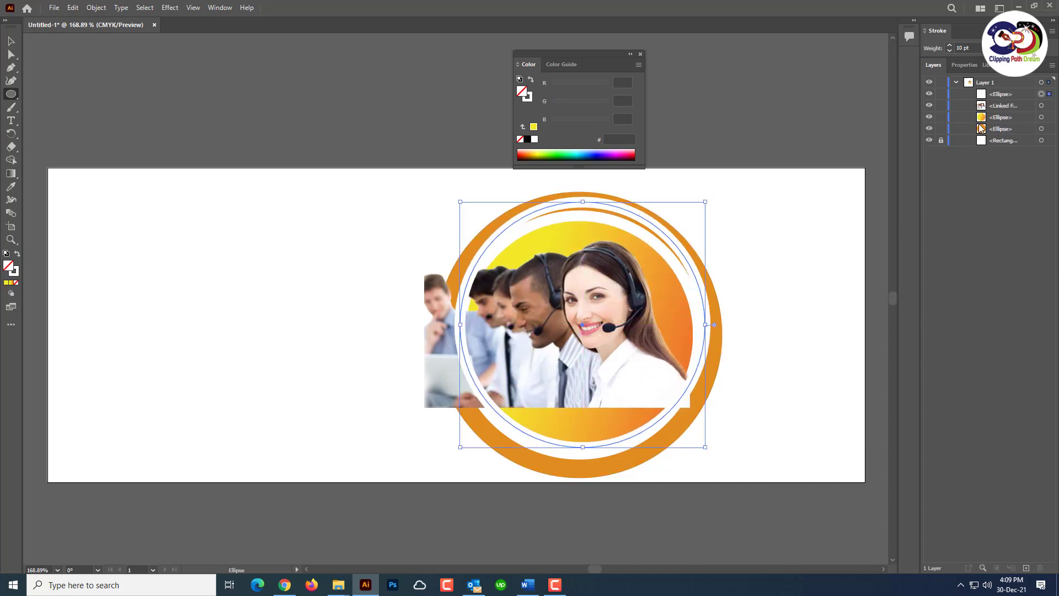
{"action": "left_click", "coordinate": [978, 49]}
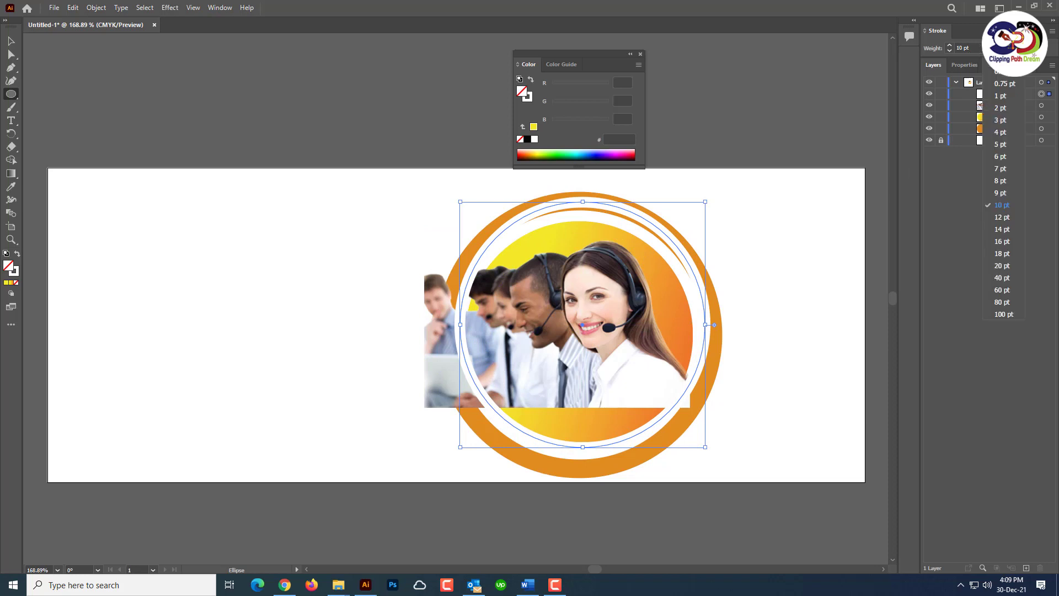
{"action": "left_click", "coordinate": [1001, 112]}
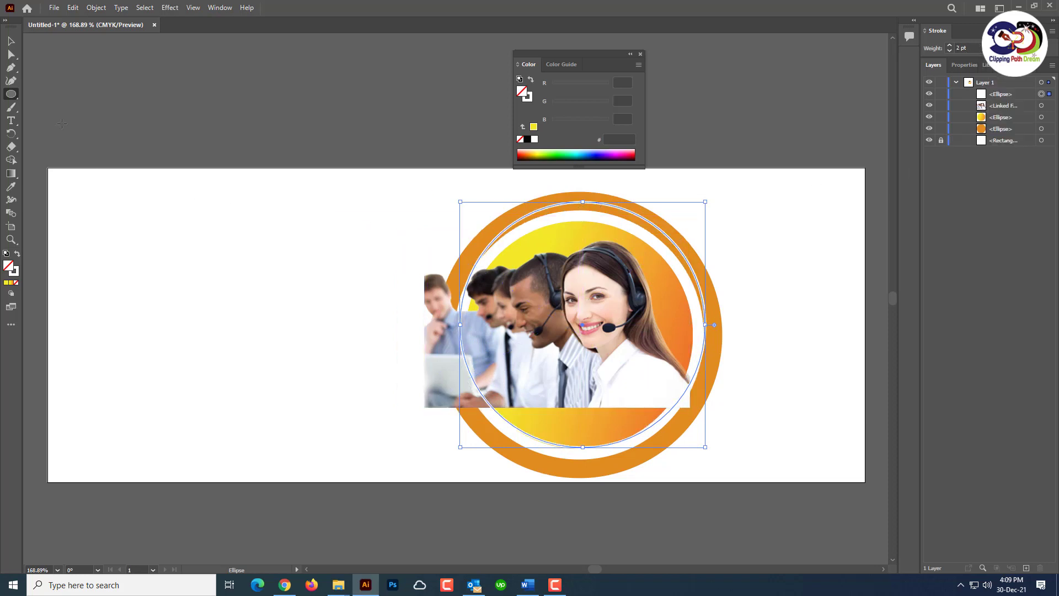
Align the circle and photo, then clip the photo to the circle with Make Clipping Mask.
{"action": "key", "text": "v"}
{"action": "left_click_drag", "start_coordinate": [638, 223], "coordinate": [638, 229]}
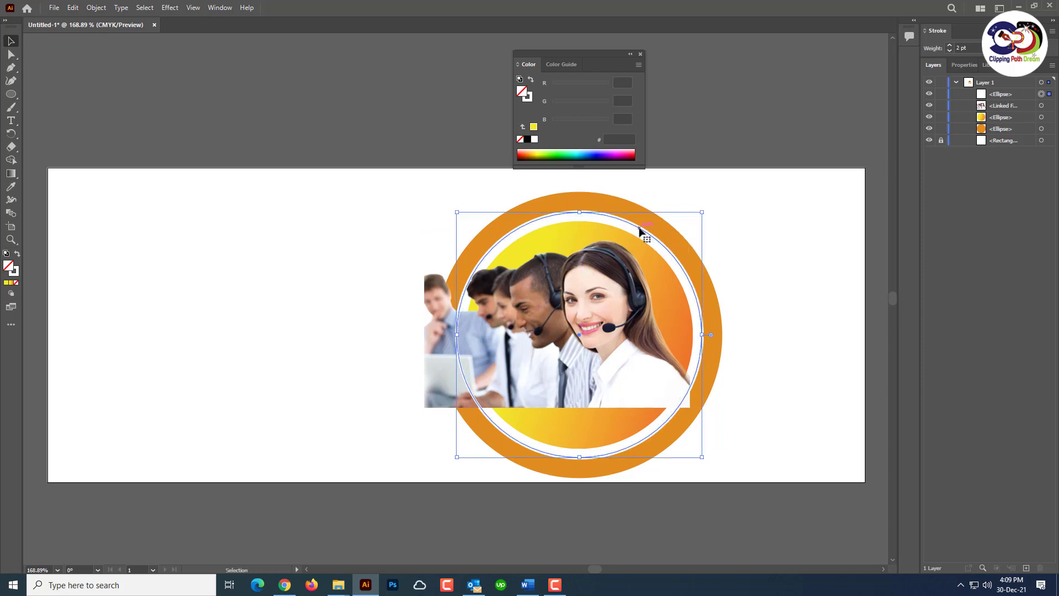
{"action": "left_click", "coordinate": [596, 366]}
{"action": "left_click_drag", "start_coordinate": [585, 367], "coordinate": [605, 374]}
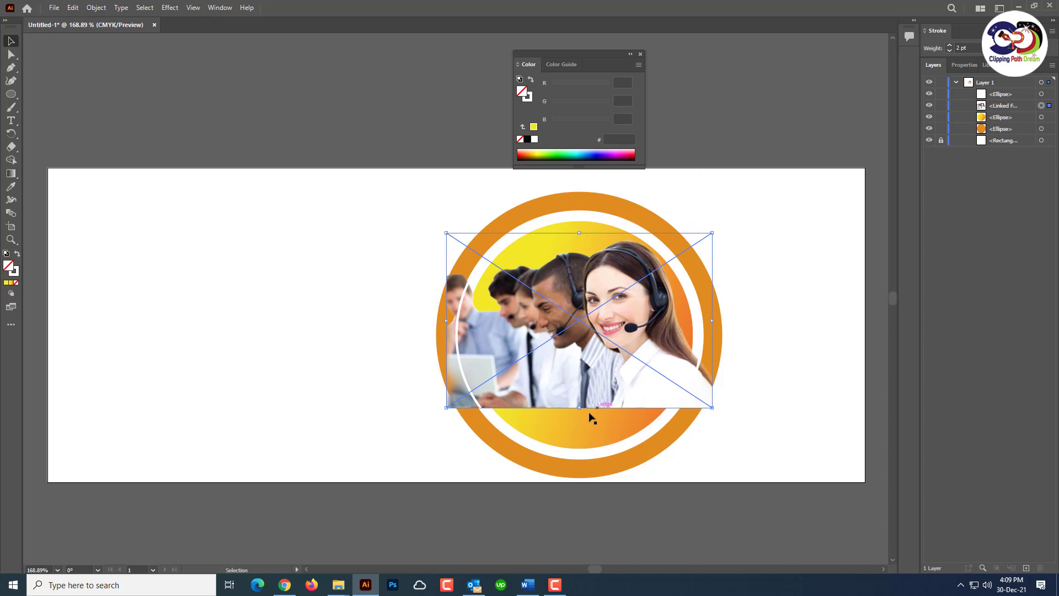
{"action": "left_click", "coordinate": [472, 278]}
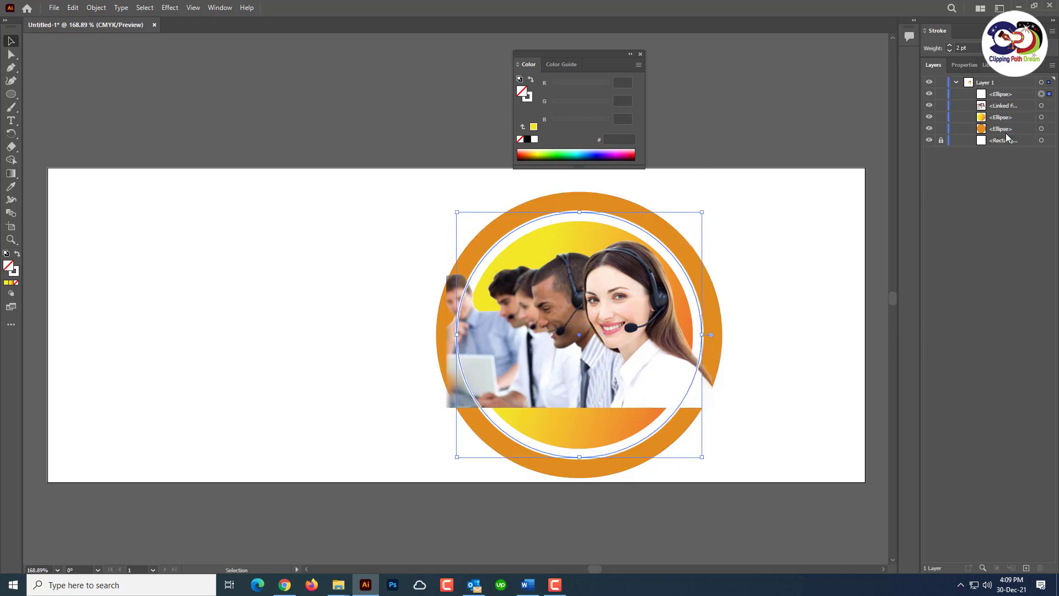
{"action": "left_click", "coordinate": [1002, 110], "text": "shift"}
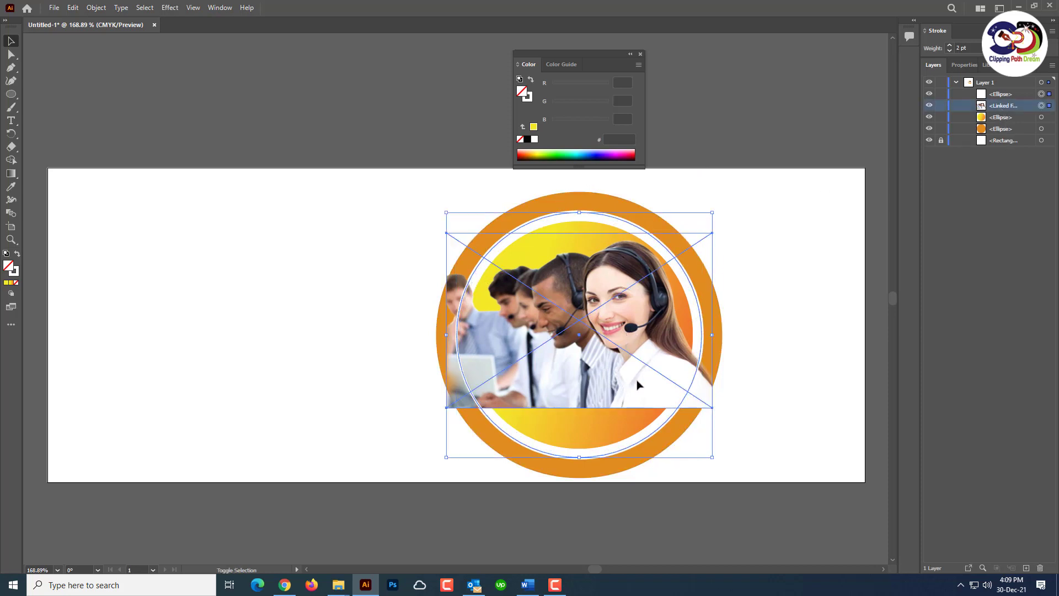
{"action": "right_click", "coordinate": [635, 325]}
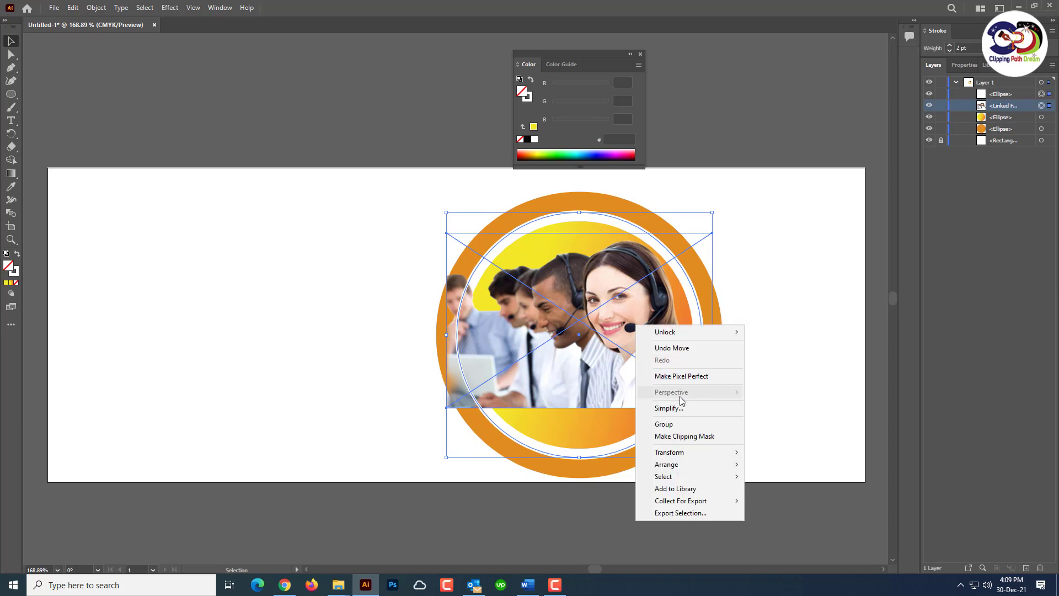
{"action": "left_click", "coordinate": [696, 438]}
Shrink the clipped photo group so it fits inside the white ring.
{"action": "left_click", "coordinate": [277, 406]}
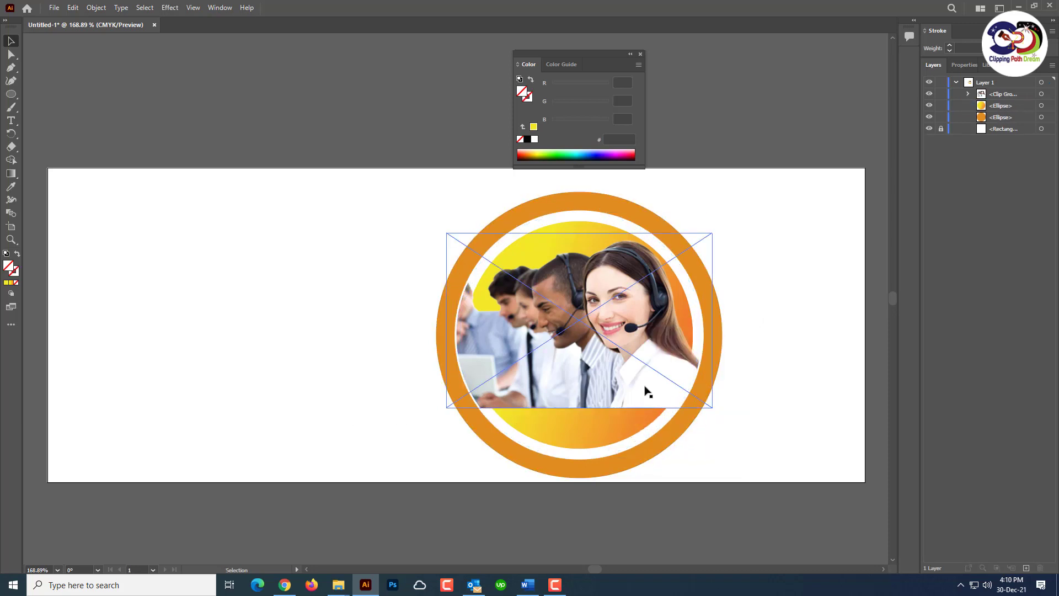
{"action": "left_click", "coordinate": [614, 384]}
{"action": "left_click_drag", "start_coordinate": [704, 212], "coordinate": [699, 222]}
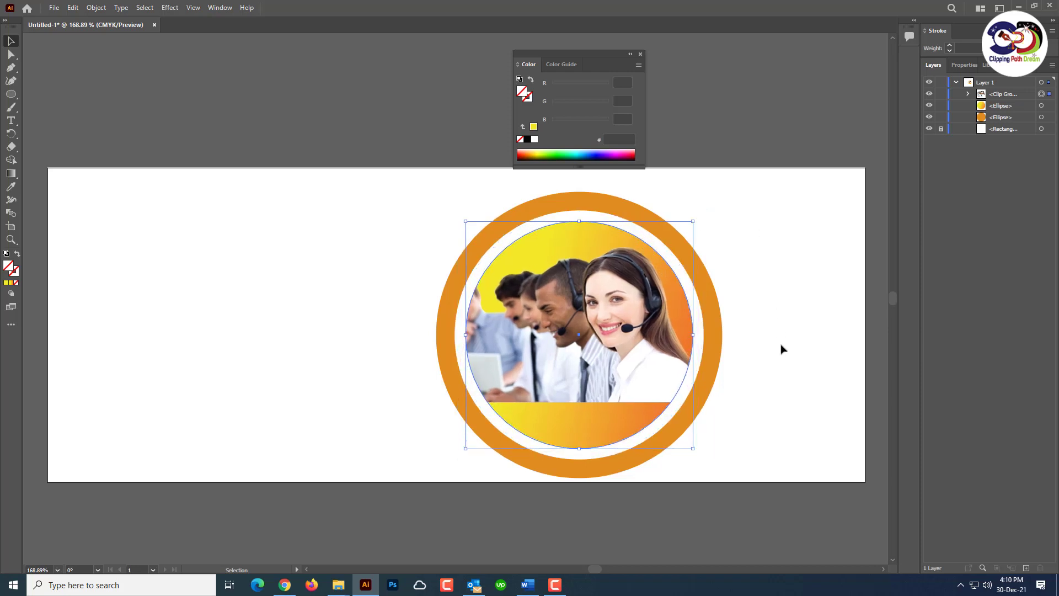
{"action": "left_click", "coordinate": [747, 354]}
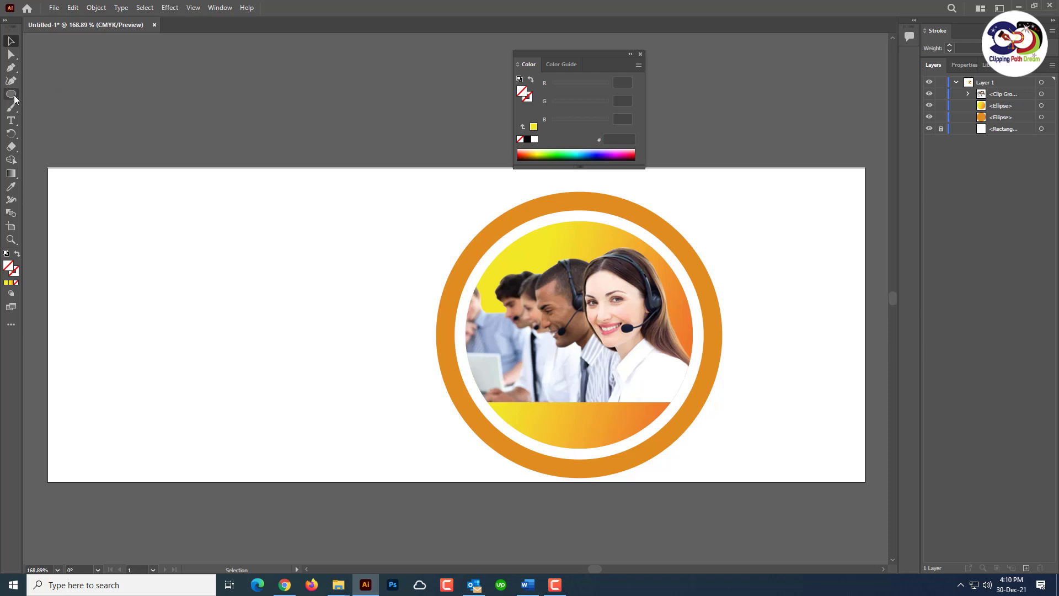
Draw a yellow-outlined rectangle and move it over the circle.
{"action": "left_click_drag", "start_coordinate": [15, 99], "coordinate": [50, 91]}
{"action": "left_click_drag", "start_coordinate": [155, 243], "coordinate": [430, 435]}
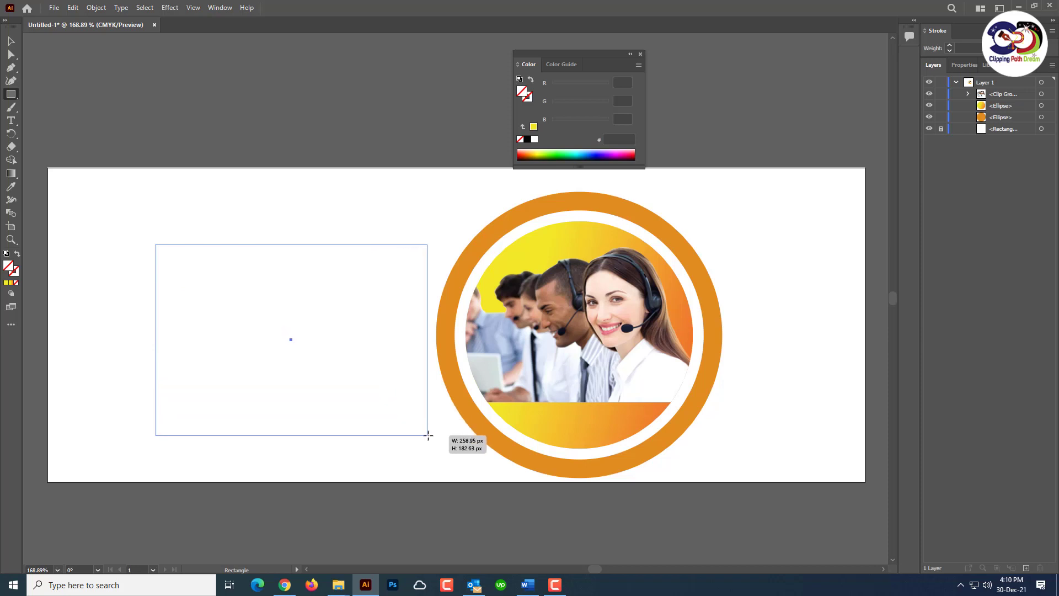
{"action": "left_click", "coordinate": [11, 283]}
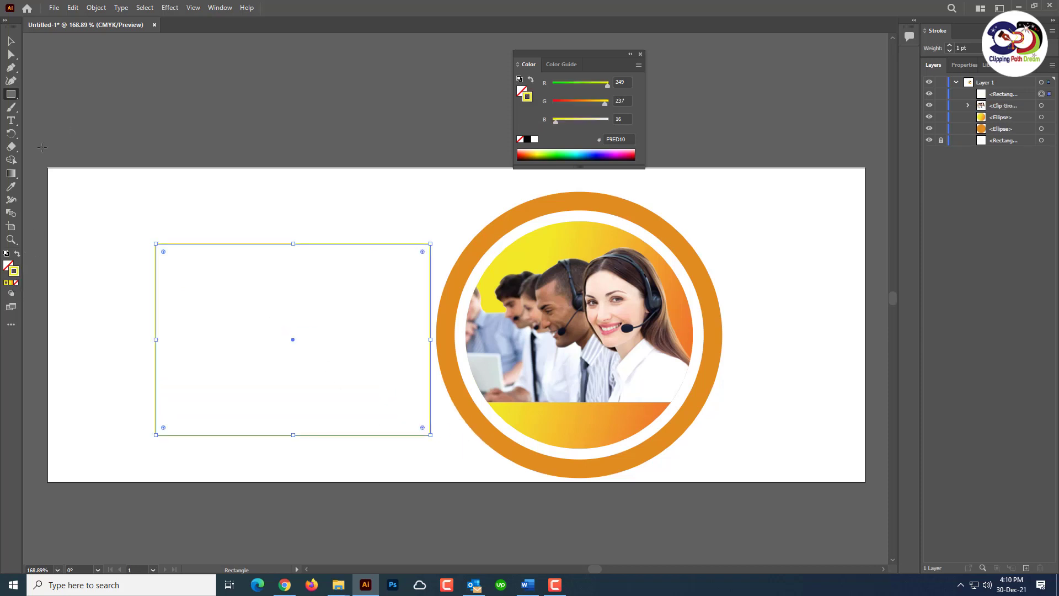
{"action": "key", "text": "v"}
{"action": "left_click_drag", "start_coordinate": [368, 248], "coordinate": [715, 227]}
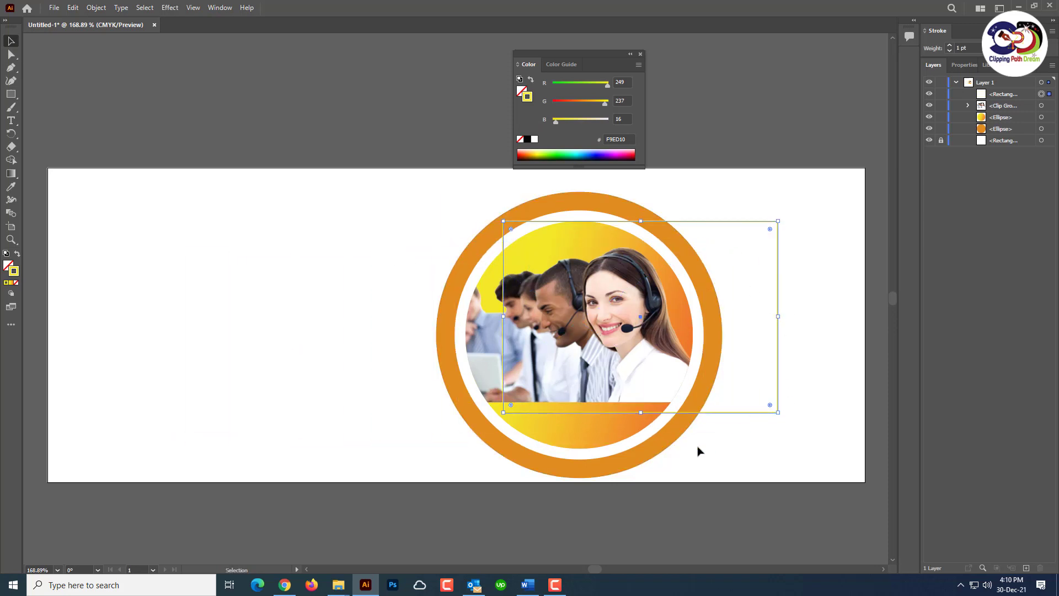
Rotate the square about 41°, enlarge it past the top-right, and stack it above the background.
{"action": "left_click_drag", "start_coordinate": [502, 418], "coordinate": [597, 470]}
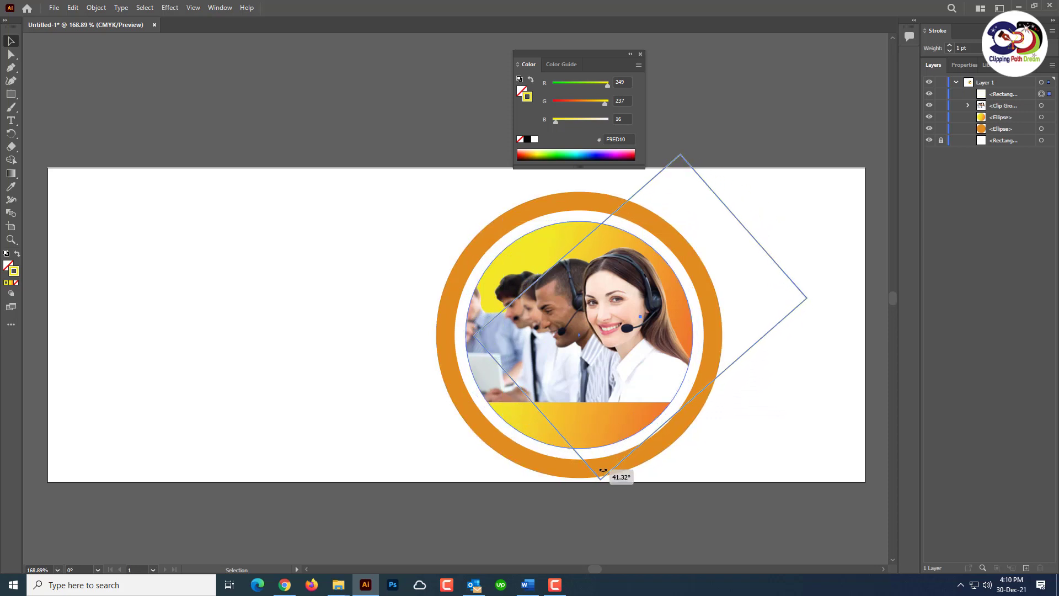
{"action": "left_click_drag", "start_coordinate": [597, 470], "coordinate": [609, 472]}
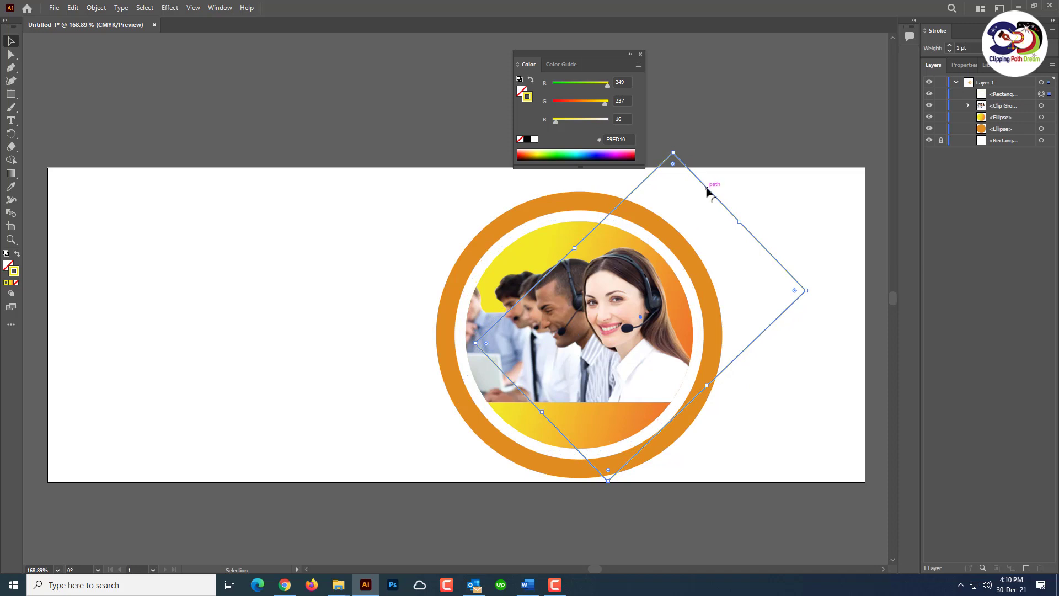
{"action": "left_click_drag", "start_coordinate": [709, 189], "coordinate": [736, 164]}
{"action": "left_click_drag", "start_coordinate": [602, 221], "coordinate": [558, 189]}
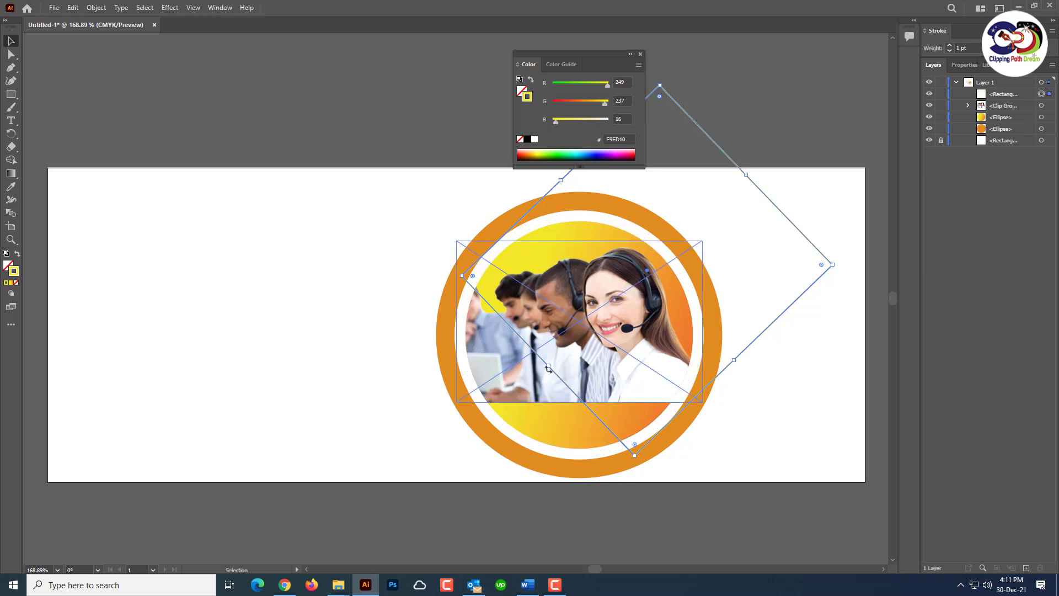
{"action": "left_click_drag", "start_coordinate": [548, 368], "coordinate": [576, 346]}
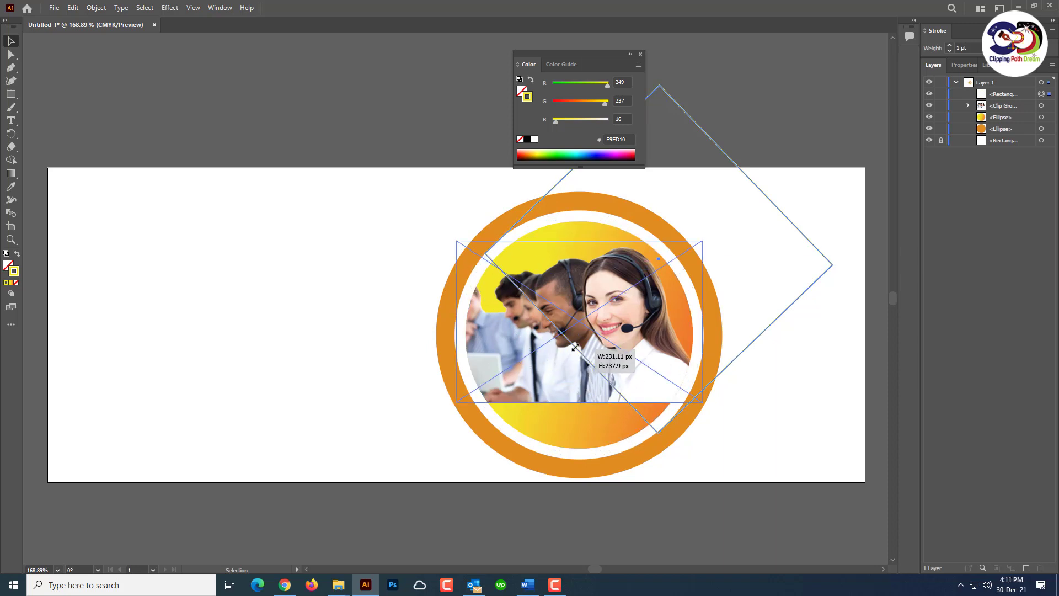
{"action": "left_click_drag", "start_coordinate": [575, 347], "coordinate": [579, 346]}
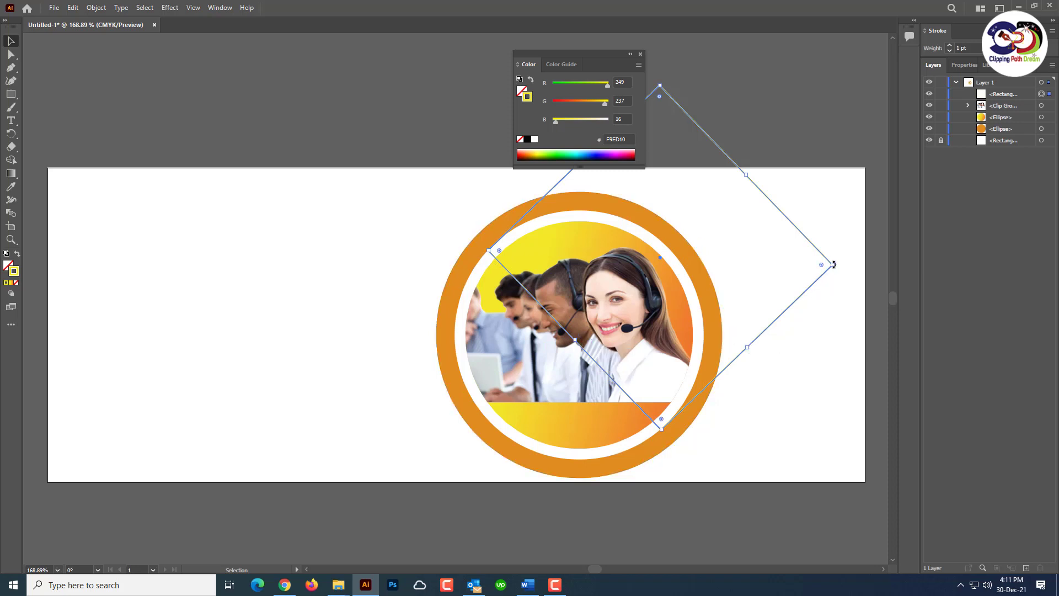
{"action": "left_click_drag", "start_coordinate": [747, 176], "coordinate": [846, 124]}
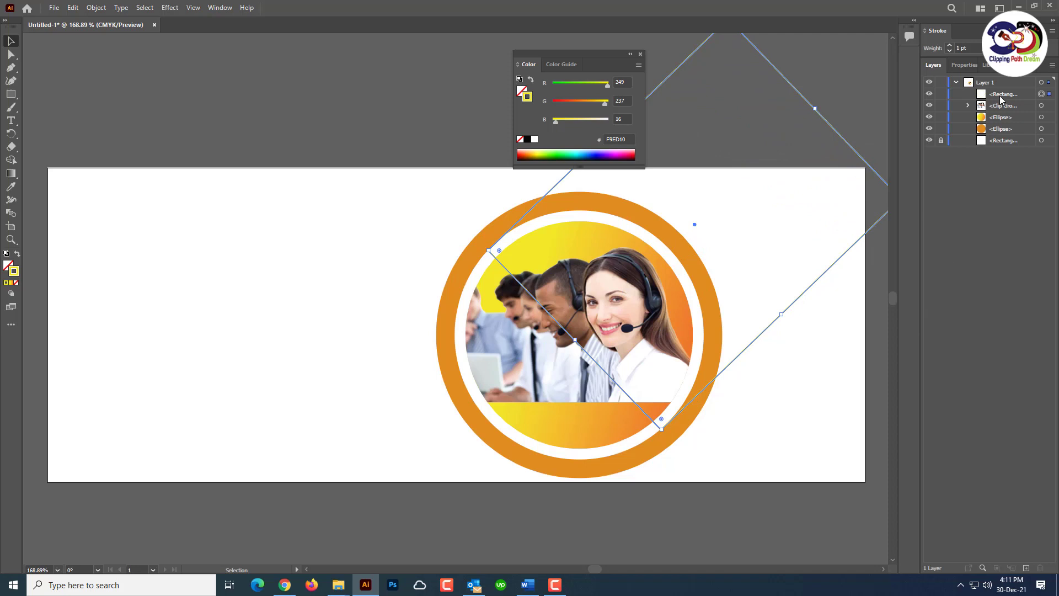
{"action": "left_click_drag", "start_coordinate": [1001, 97], "coordinate": [1001, 135]}
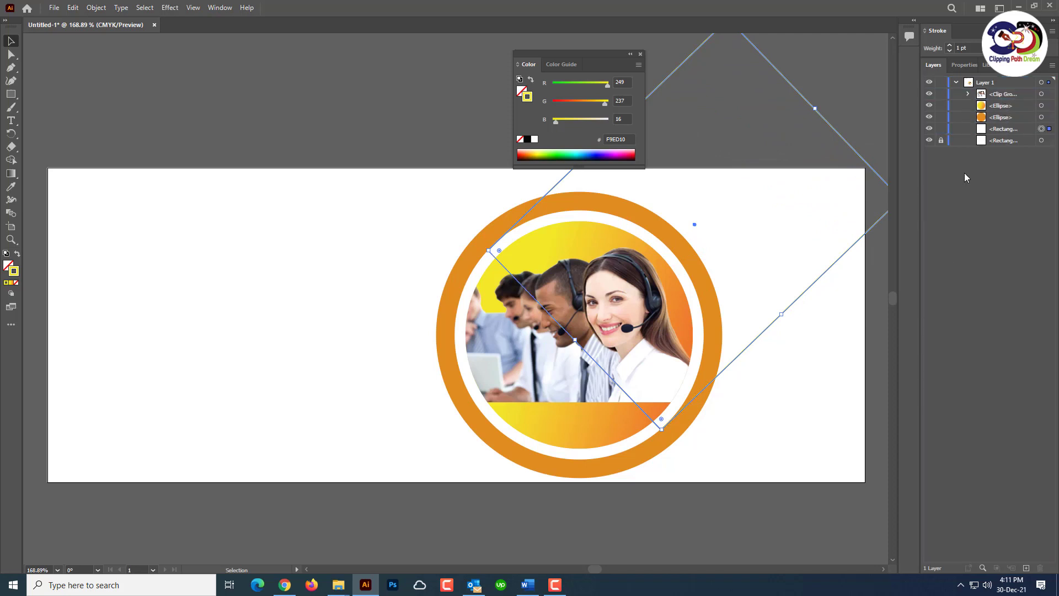
Give the rotated square a solid near-black 0A0901 fill.
{"action": "left_click", "coordinate": [18, 254]}
{"action": "double_click", "coordinate": [8, 266]}
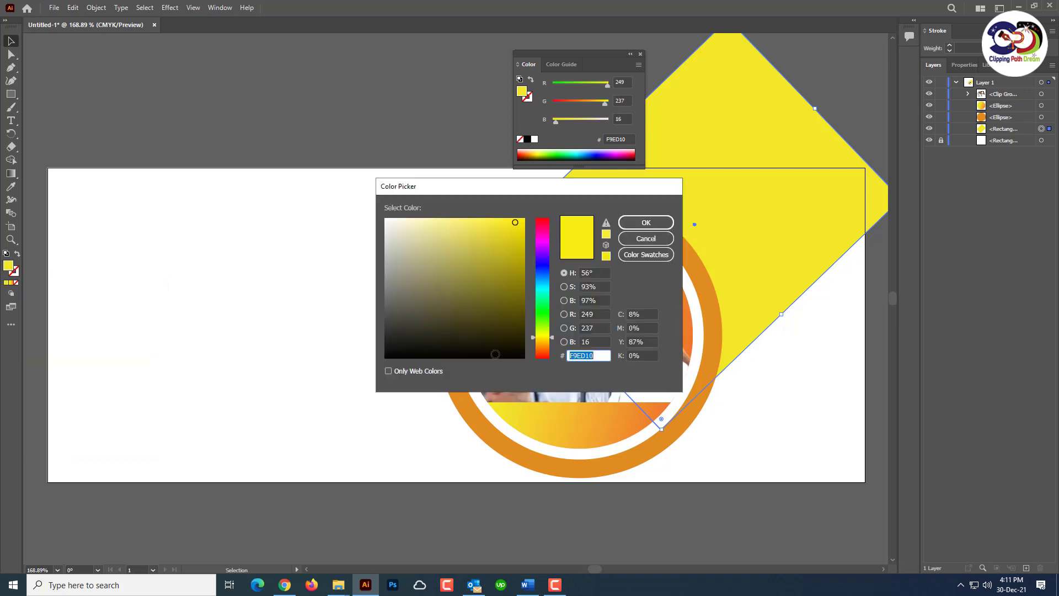
{"action": "left_click", "coordinate": [515, 352]}
{"action": "left_click", "coordinate": [645, 222]}
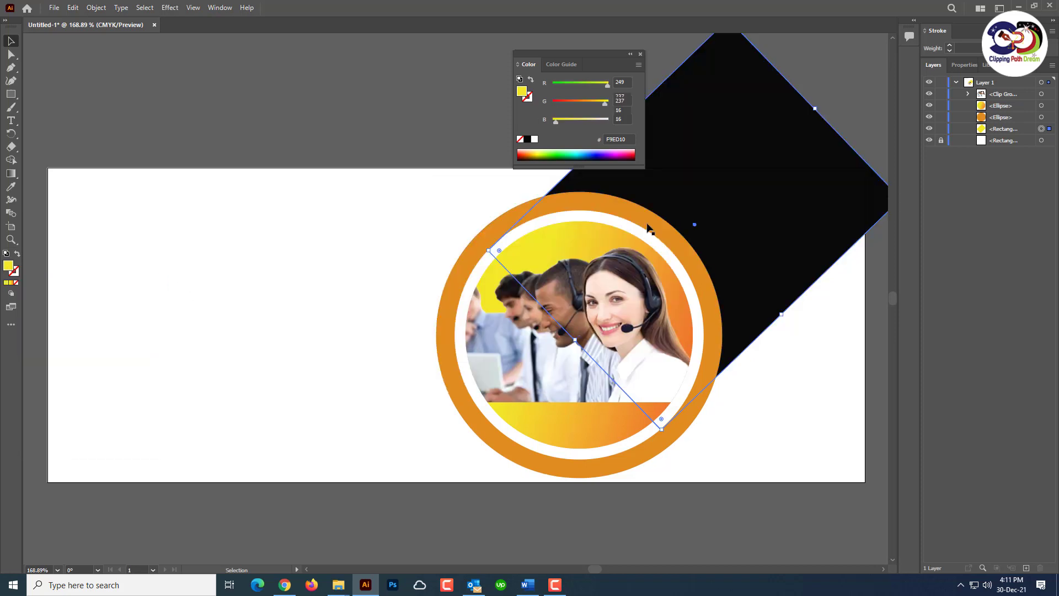
Draw a no-fill rectangle over the banner's right part, layered below the ellipses.
{"action": "left_click", "coordinate": [11, 54]}
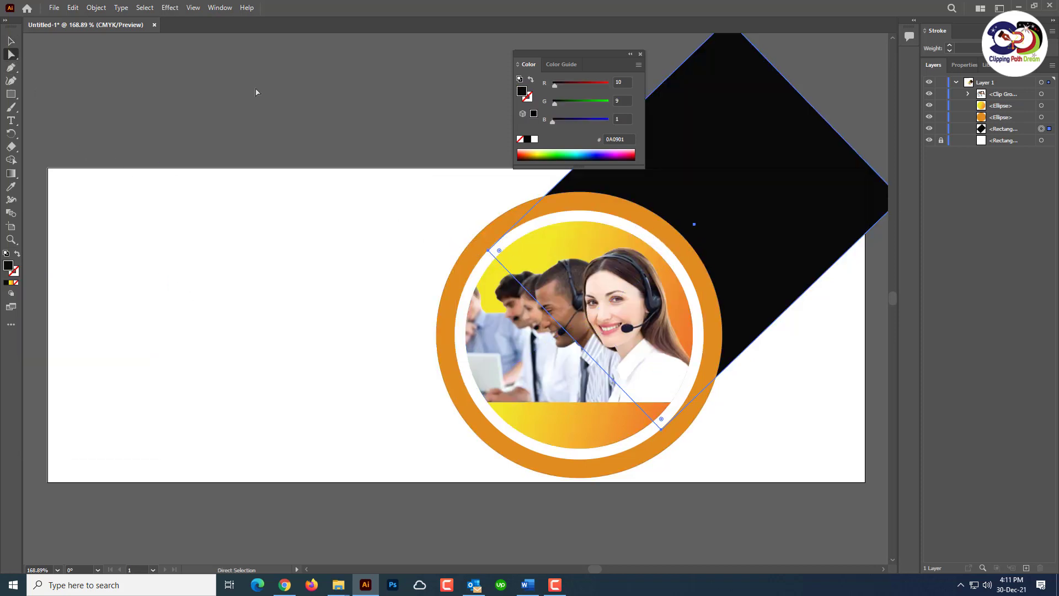
{"action": "left_click", "coordinate": [818, 323]}
{"action": "left_click_drag", "start_coordinate": [818, 323], "coordinate": [769, 381]}
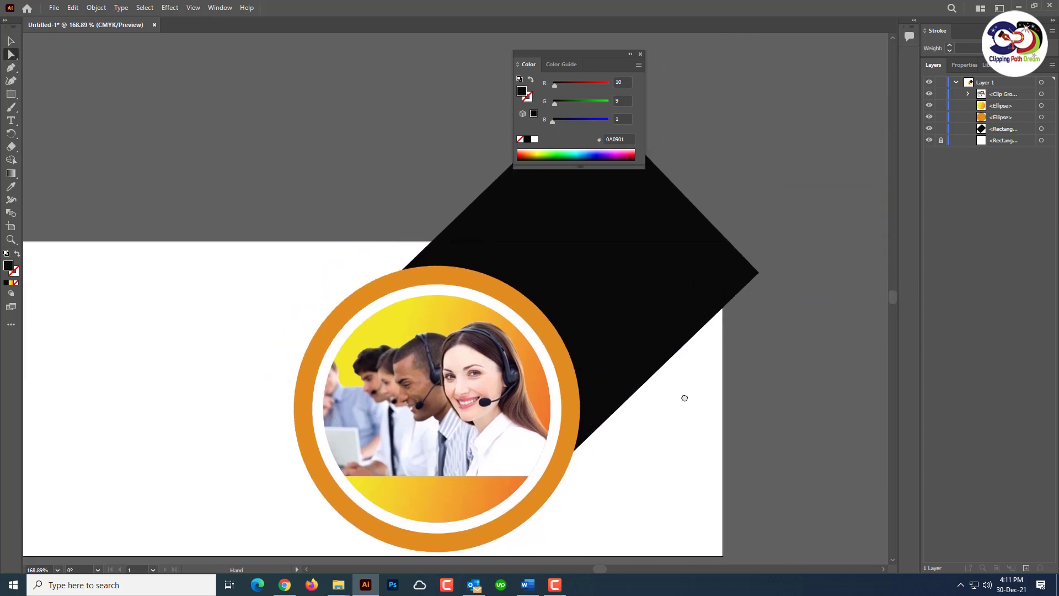
{"action": "key", "text": "ctrl+shift+a"}
{"action": "left_click", "coordinate": [11, 94]}
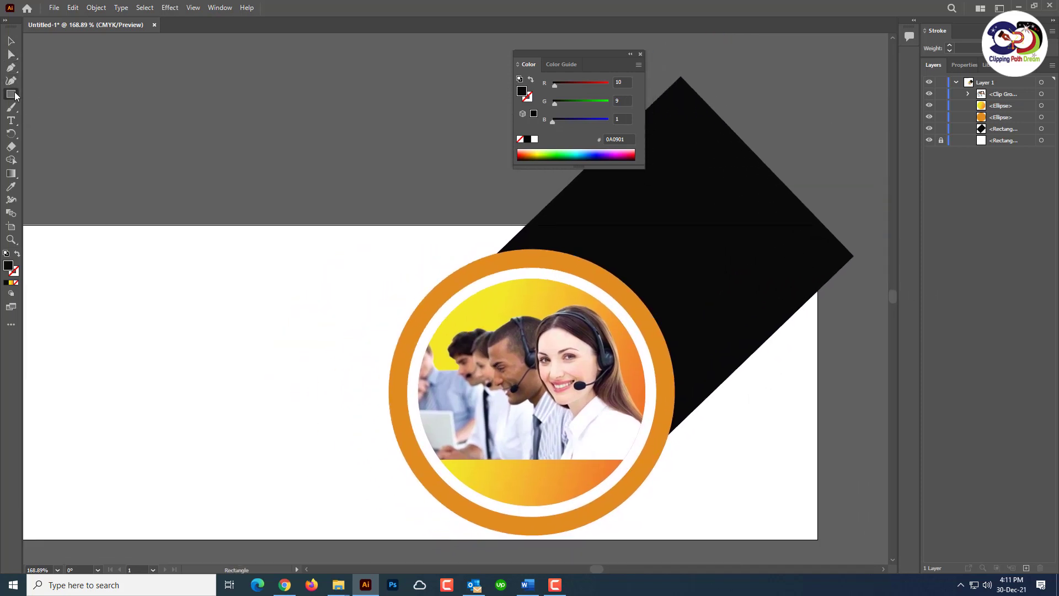
{"action": "mouse_move", "coordinate": [468, 225]}
{"action": "left_mouse_down"}
{"action": "mouse_move", "coordinate": [817, 433]}
{"action": "mouse_move", "coordinate": [818, 492]}
{"action": "left_mouse_up"}
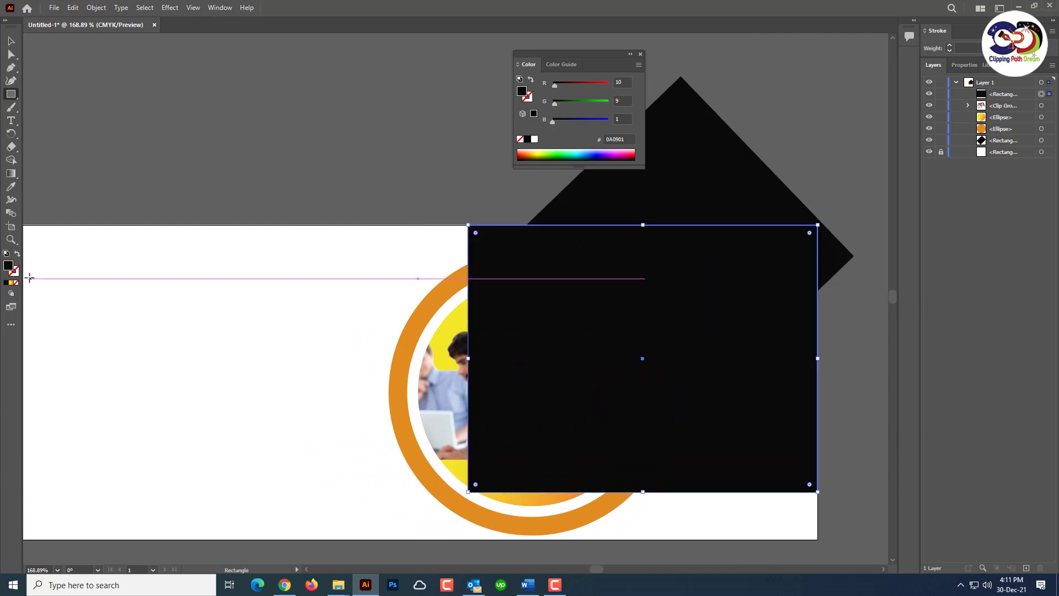
{"action": "left_click", "coordinate": [17, 253]}
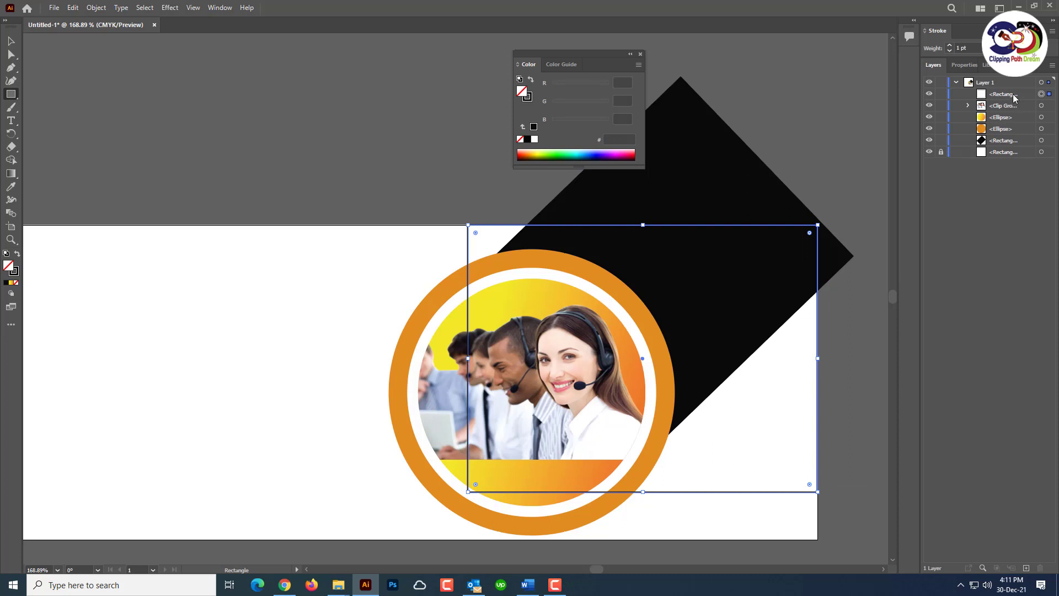
{"action": "left_click_drag", "start_coordinate": [1021, 95], "coordinate": [1023, 136]}
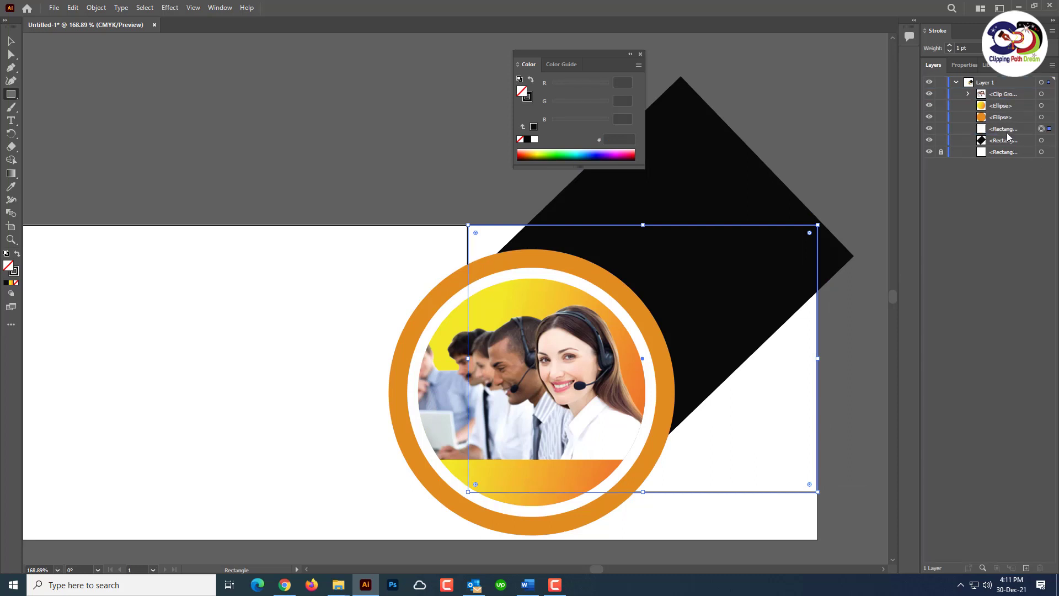
Clip the black diamond to the outline rectangle with Make Clipping Mask.
{"action": "left_click", "coordinate": [1008, 131]}
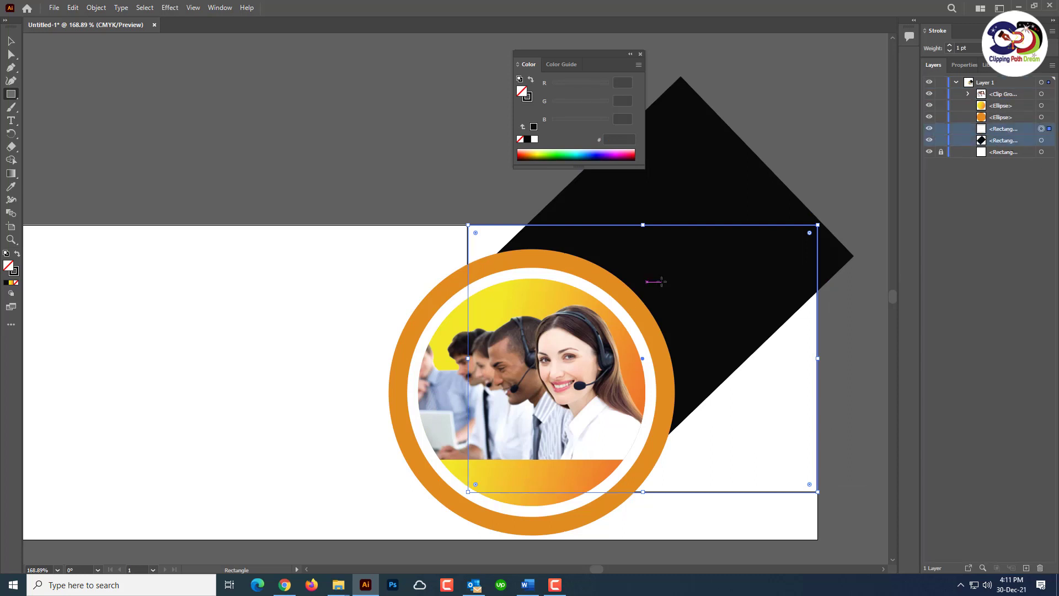
{"action": "key", "text": "v"}
{"action": "left_click", "coordinate": [764, 182]}
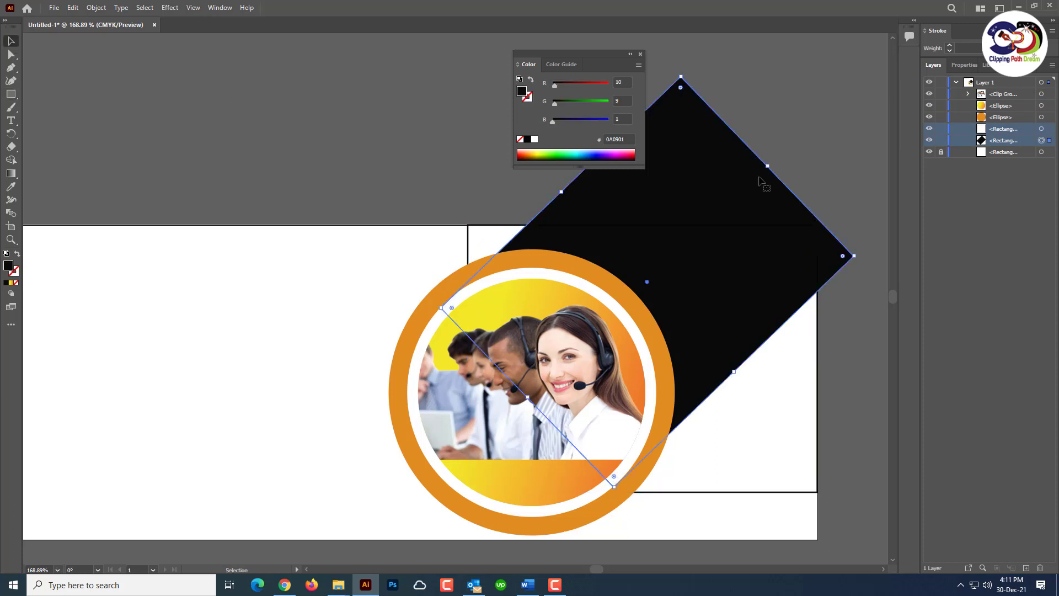
{"action": "left_click", "coordinate": [717, 492], "text": "shift"}
{"action": "right_click", "coordinate": [704, 282]}
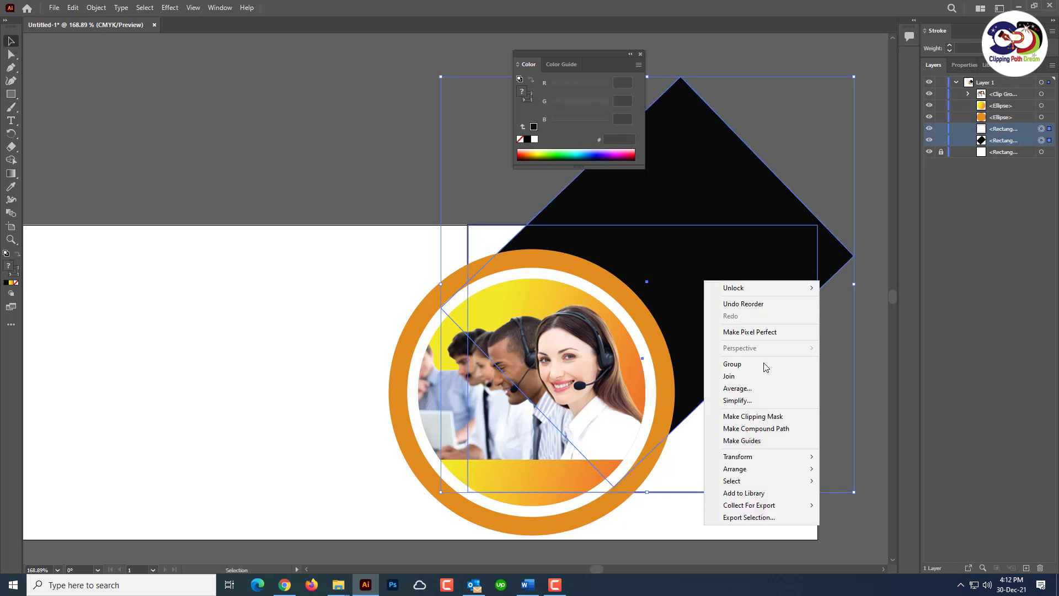
{"action": "left_click", "coordinate": [772, 417]}
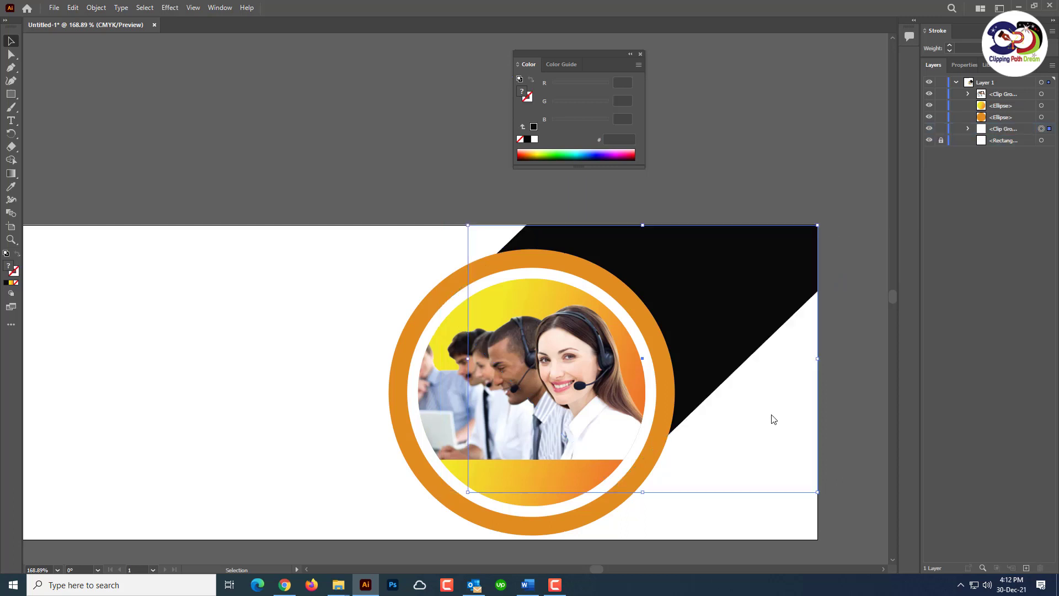
{"action": "left_click", "coordinate": [845, 366]}
Raise the black corner shape above the orange ring and adjust its top edge.
{"action": "scroll", "coordinate": [700, 425], "scroll_direction": "down", "scroll_amount": 1}
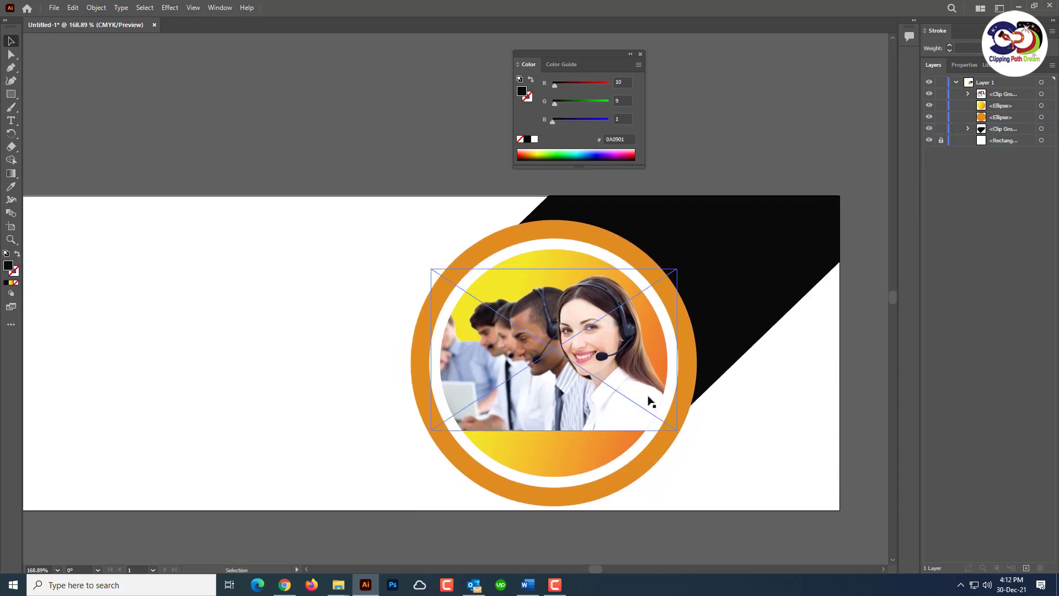
{"action": "left_click_drag", "start_coordinate": [1005, 130], "coordinate": [1003, 115]}
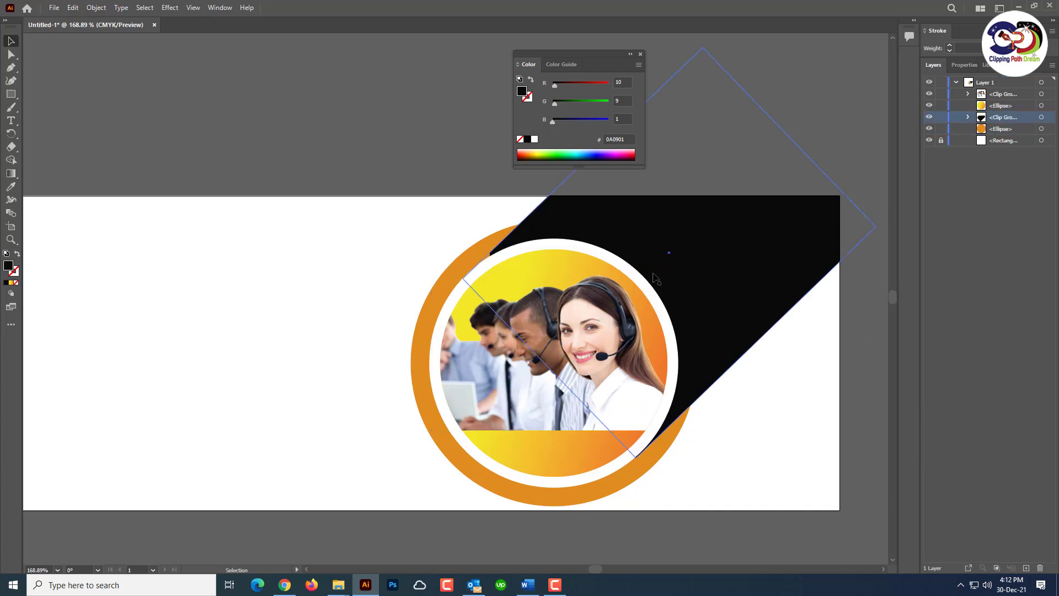
{"action": "left_click", "coordinate": [638, 241]}
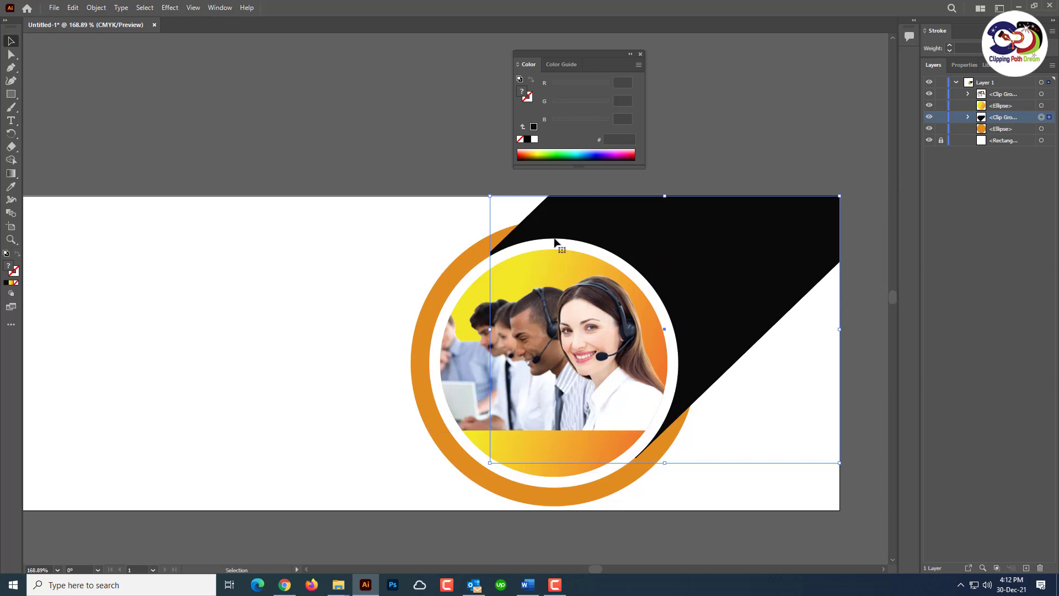
{"action": "left_click_drag", "start_coordinate": [490, 196], "coordinate": [490, 202]}
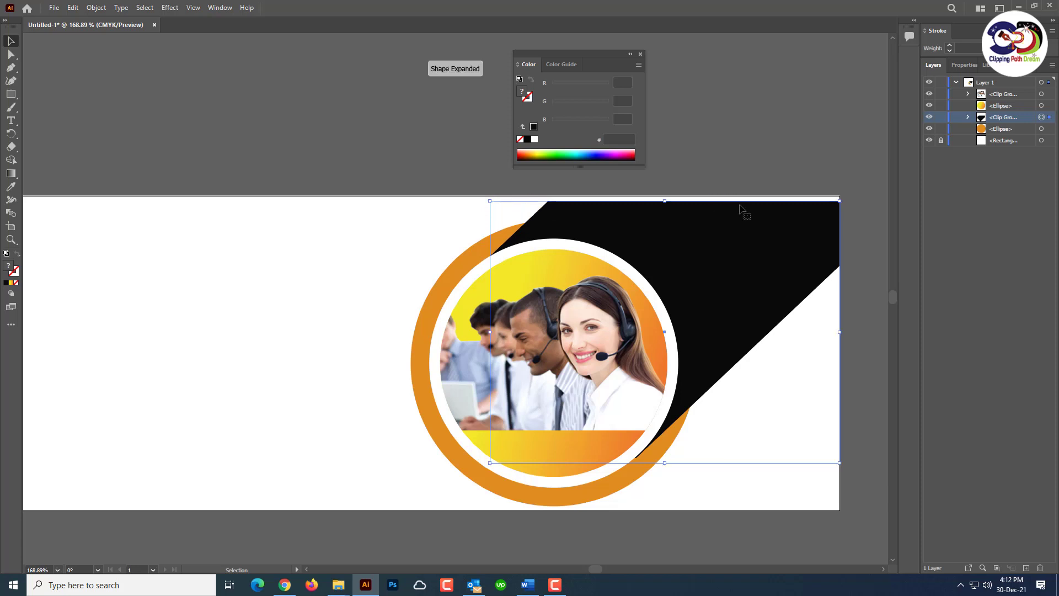
{"action": "left_click_drag", "start_coordinate": [839, 201], "coordinate": [840, 196]}
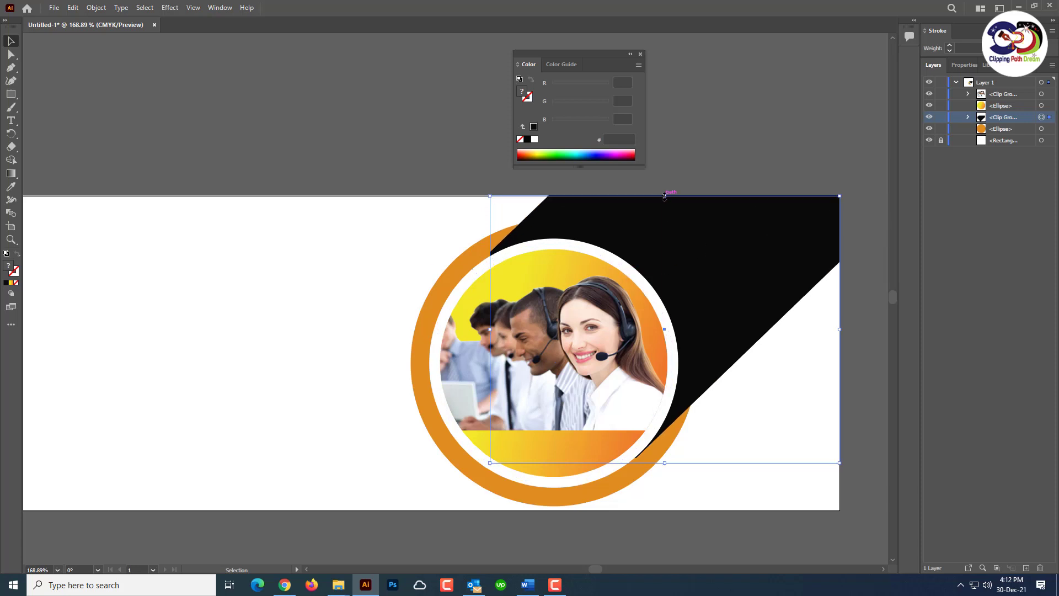
{"action": "left_click_drag", "start_coordinate": [664, 195], "coordinate": [664, 201]}
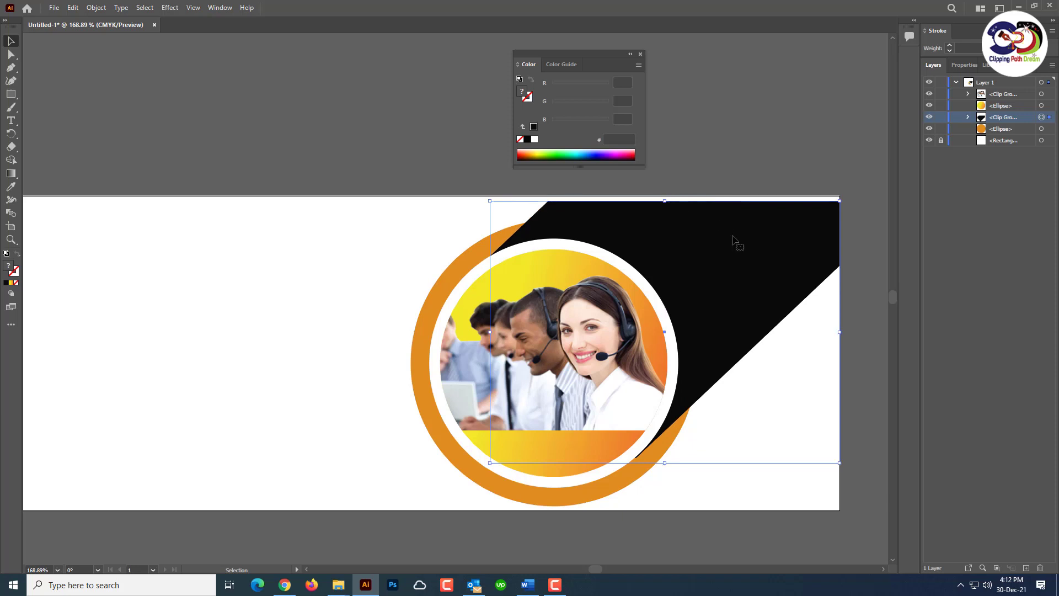
{"action": "key", "text": "Return"}
{"action": "left_click", "coordinate": [585, 376]}
Resize the group's clipping rectangle so it stops at the artboard's top and right edges.
{"action": "left_click", "coordinate": [968, 117]}
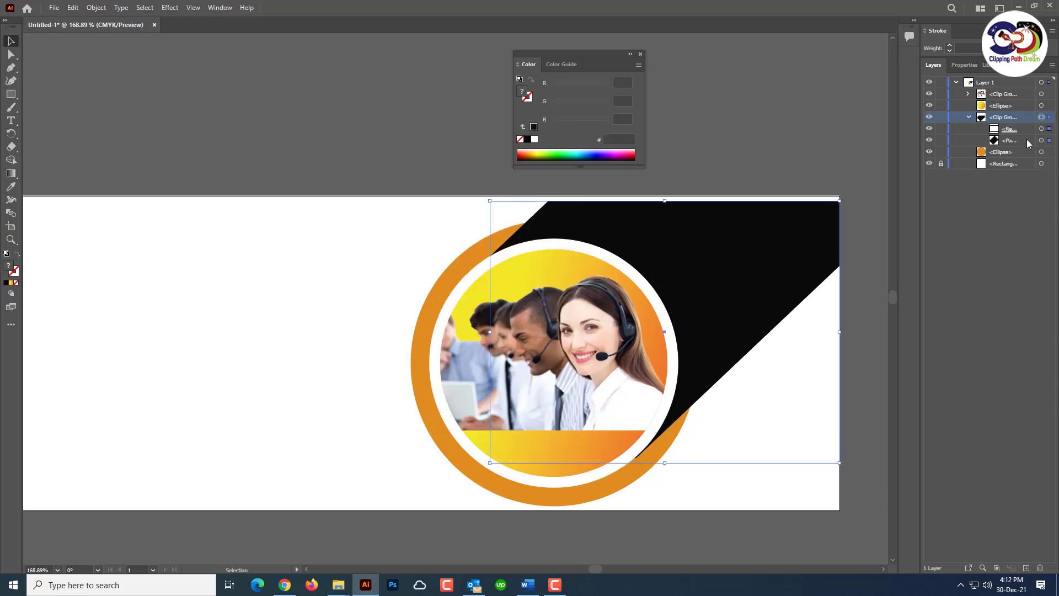
{"action": "left_click", "coordinate": [1041, 128]}
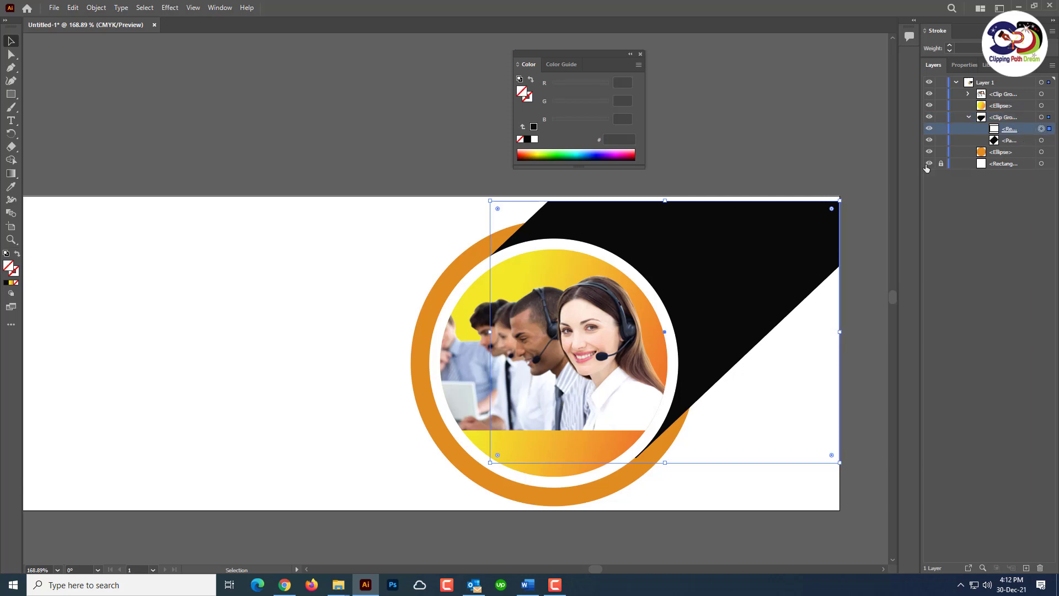
{"action": "left_click_drag", "start_coordinate": [665, 200], "coordinate": [666, 196]}
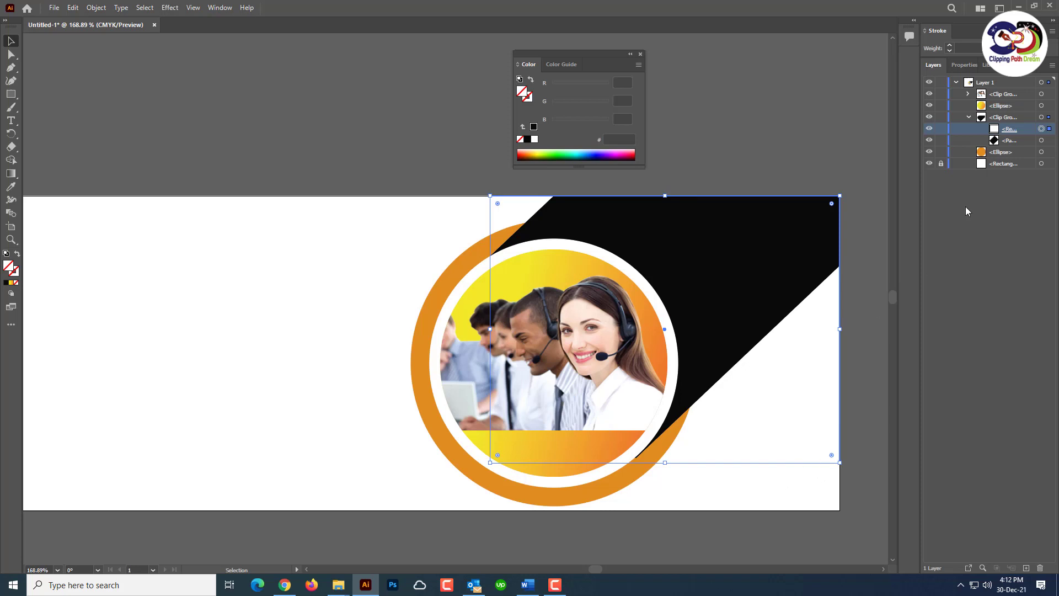
{"action": "left_click_drag", "start_coordinate": [837, 460], "coordinate": [837, 458]}
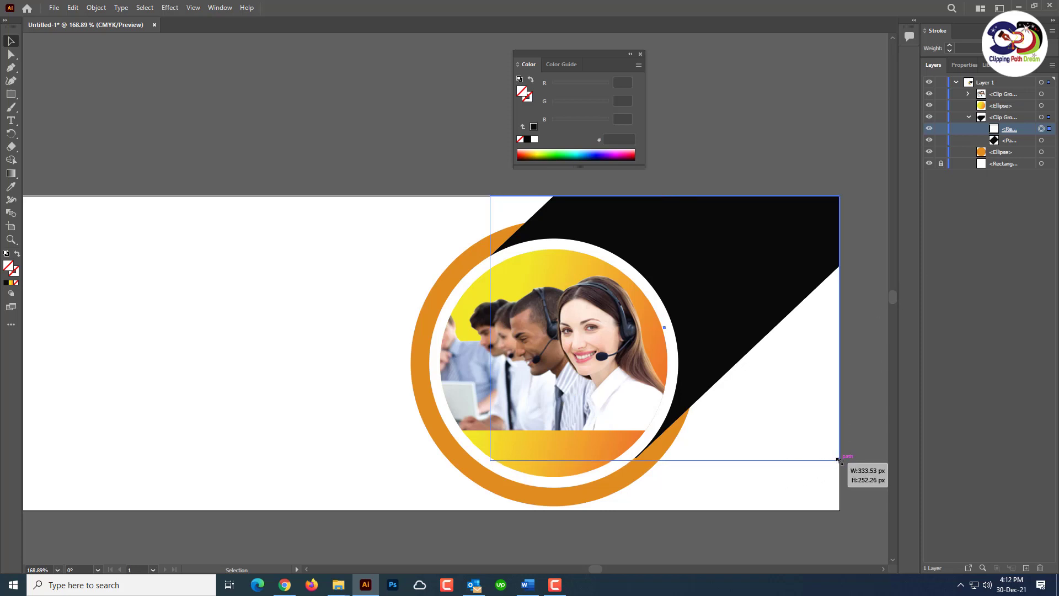
{"action": "left_click", "coordinate": [712, 380]}
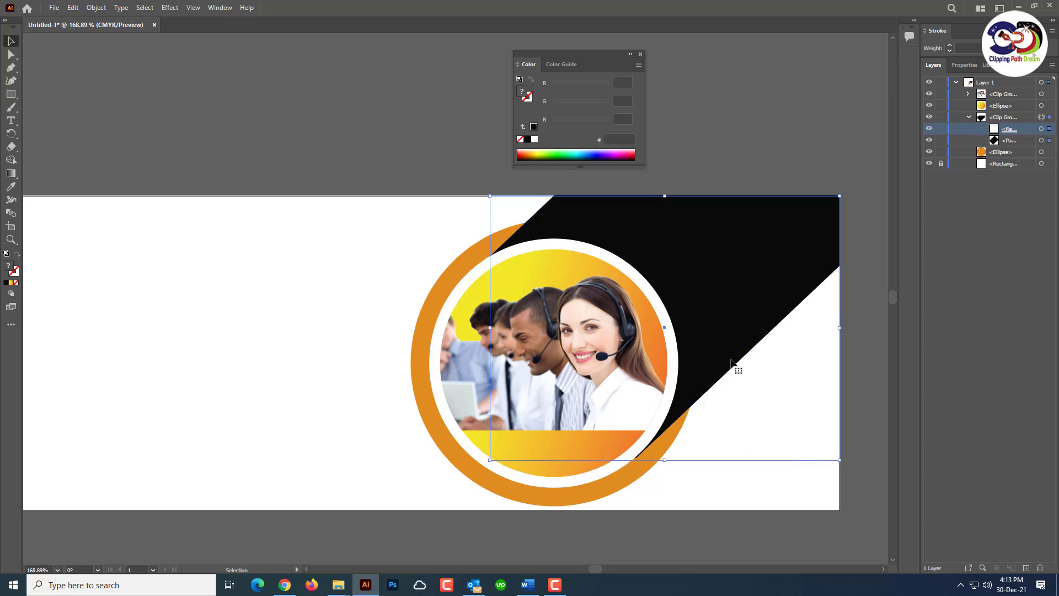
{"action": "left_click", "coordinate": [1014, 142]}
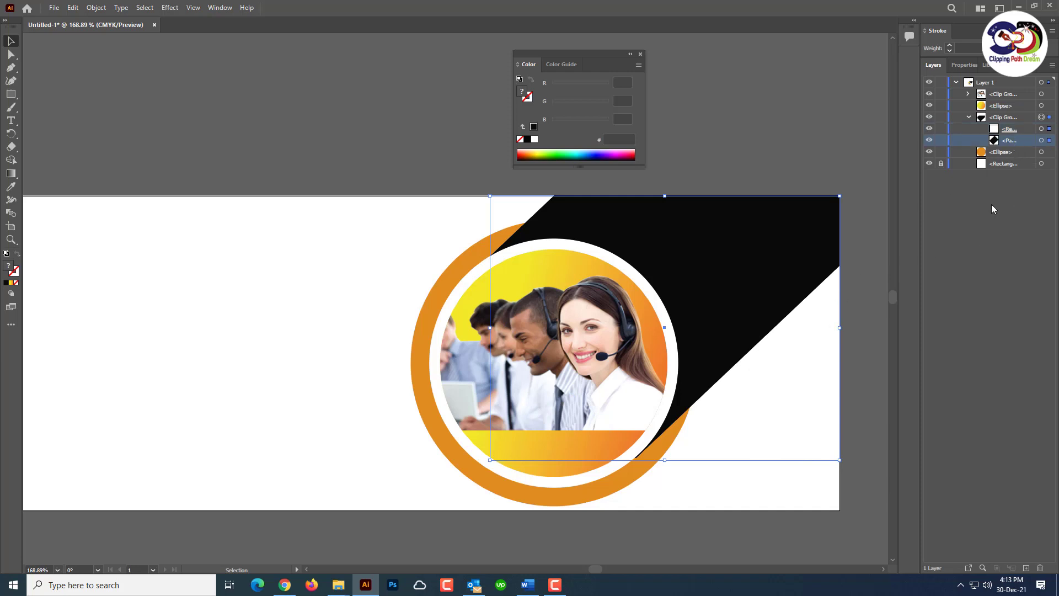
{"action": "left_click", "coordinate": [981, 181]}
{"action": "left_click", "coordinate": [1011, 130]}
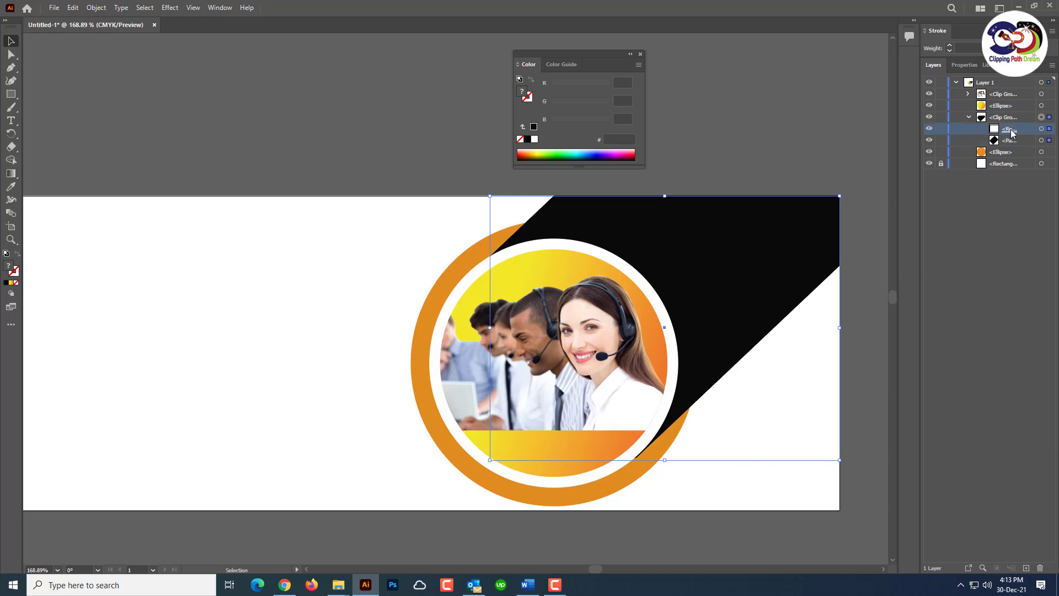
{"action": "key", "text": "Left"}
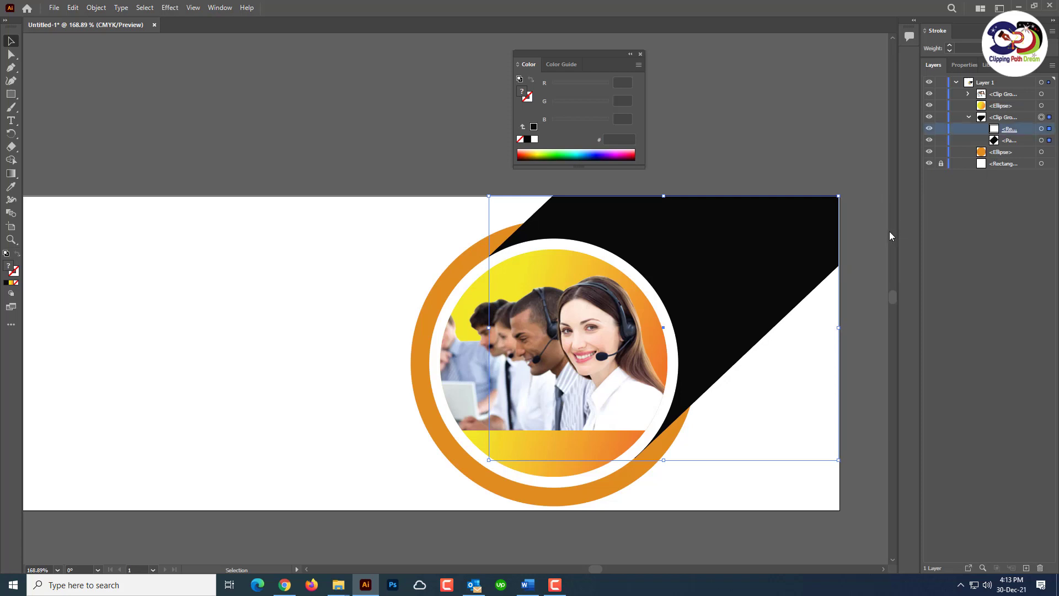
{"action": "left_click_drag", "start_coordinate": [839, 328], "coordinate": [839, 330]}
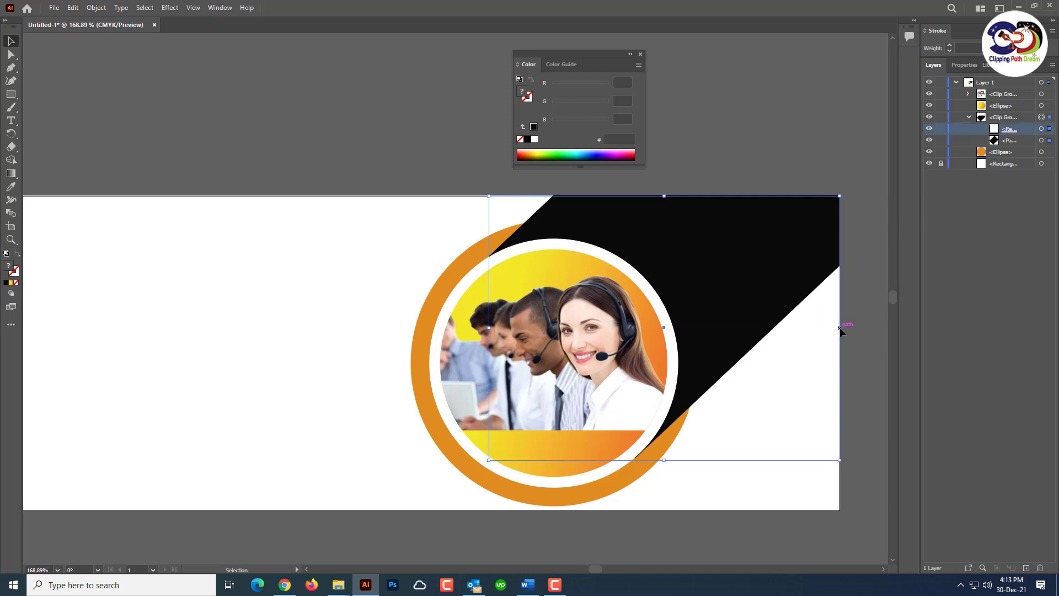
Deselect the clipped corner shape and pan to review the banner.
{"action": "left_click", "coordinate": [754, 484]}
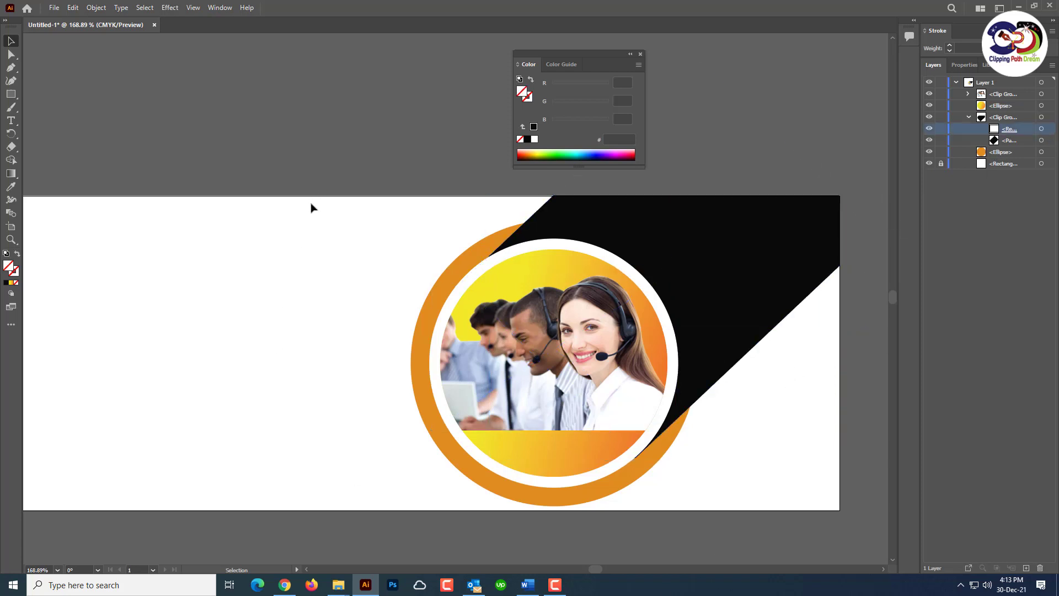
{"action": "scroll", "coordinate": [342, 258], "scroll_direction": "down", "scroll_amount": 3}
{"action": "scroll", "coordinate": [353, 253], "scroll_direction": "left", "scroll_amount": 2}
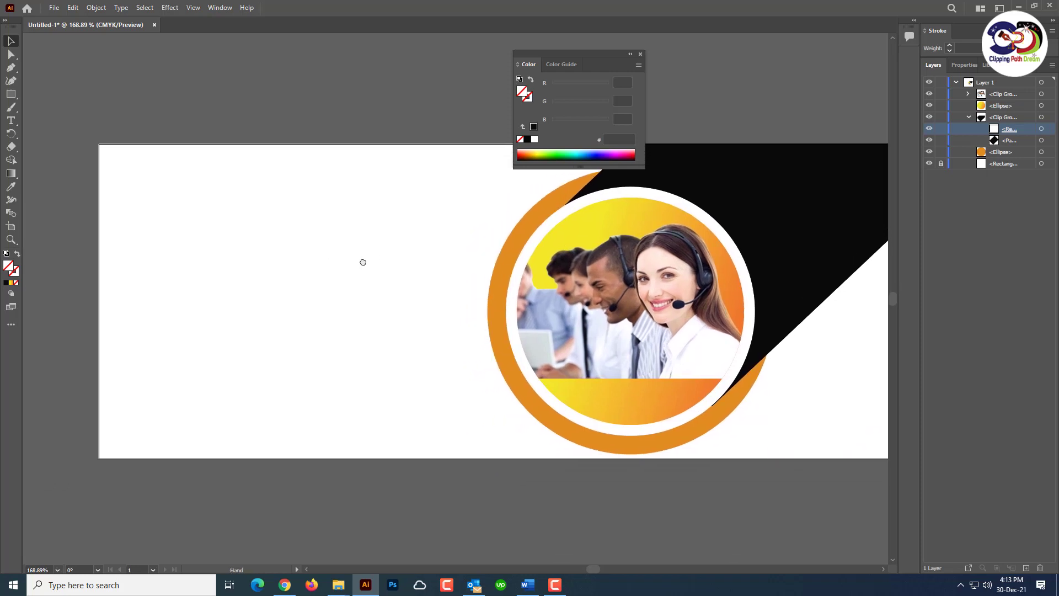
{"action": "left_click_drag", "start_coordinate": [362, 262], "coordinate": [371, 280]}
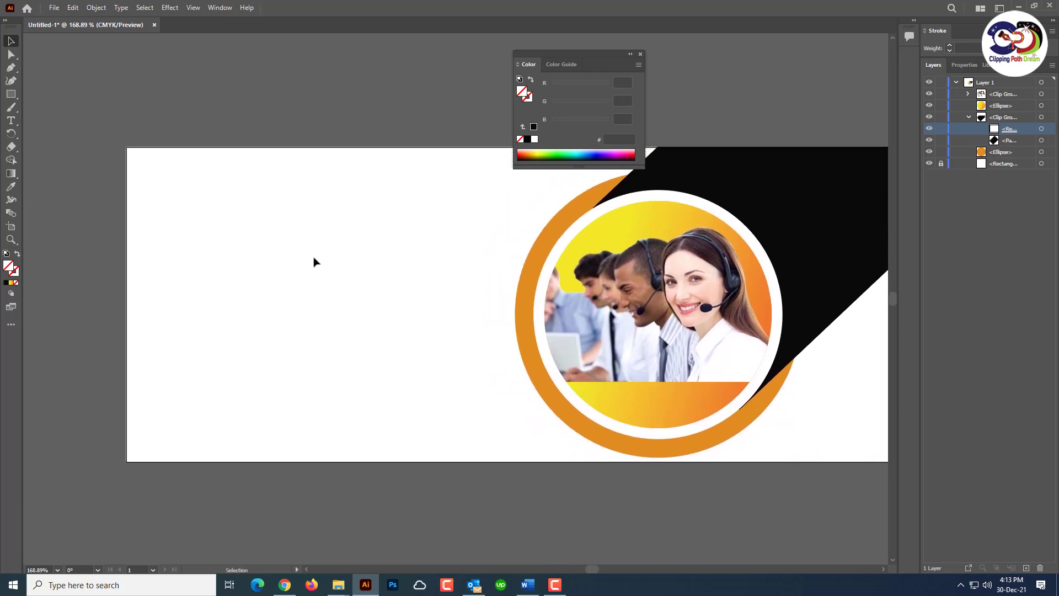
Draw a long rectangle across the left of the artboard filled olive #B7AA08.
{"action": "left_click", "coordinate": [11, 94]}
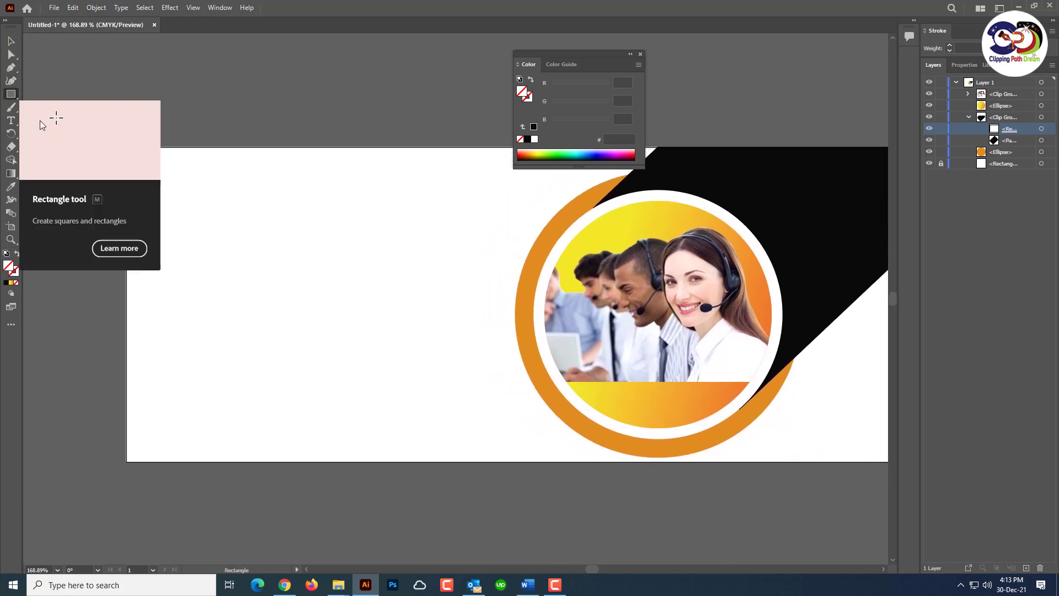
{"action": "mouse_move", "coordinate": [83, 209]}
{"action": "left_mouse_down"}
{"action": "mouse_move", "coordinate": [438, 286]}
{"action": "mouse_move", "coordinate": [470, 279]}
{"action": "left_mouse_up"}
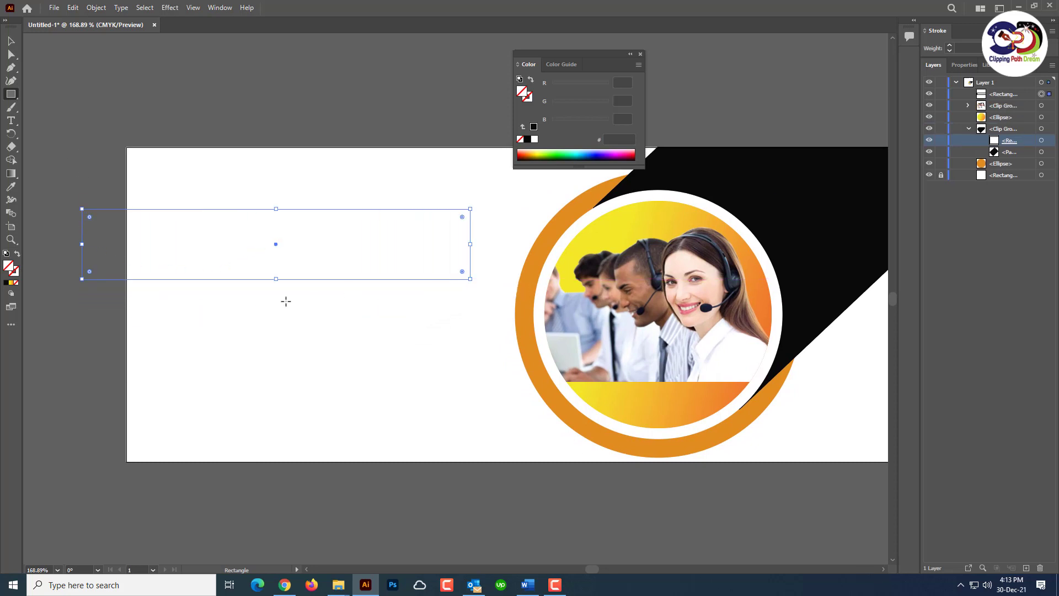
{"action": "double_click", "coordinate": [8, 266]}
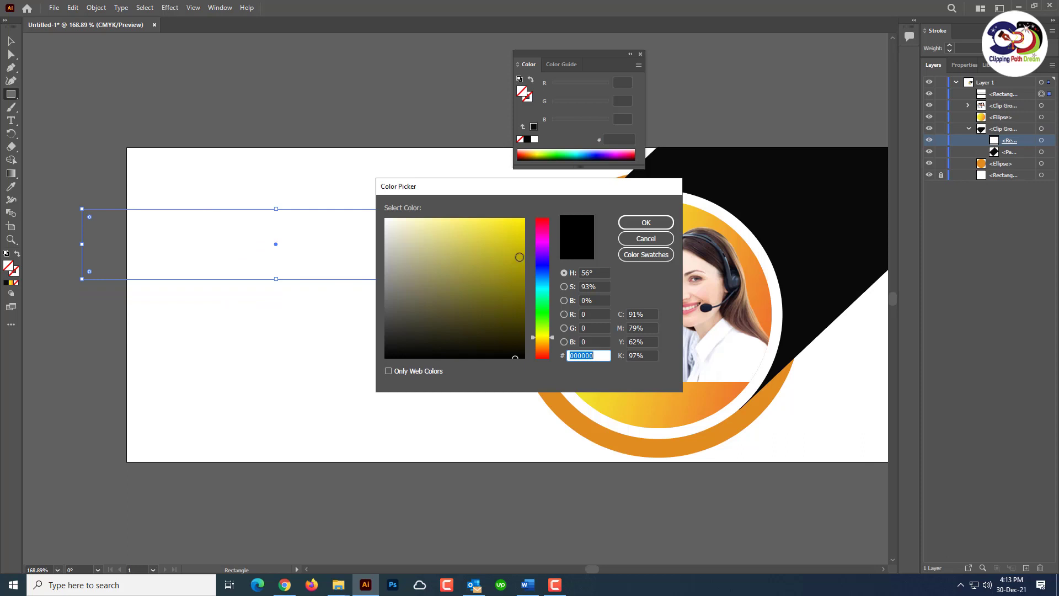
{"action": "type", "text": "B7AA08"}
{"action": "left_click", "coordinate": [646, 222]}
Rotate the olive bar about 40° onto a diagonal, move it lower and lengthen it toward the upper right.
{"action": "key", "text": "v"}
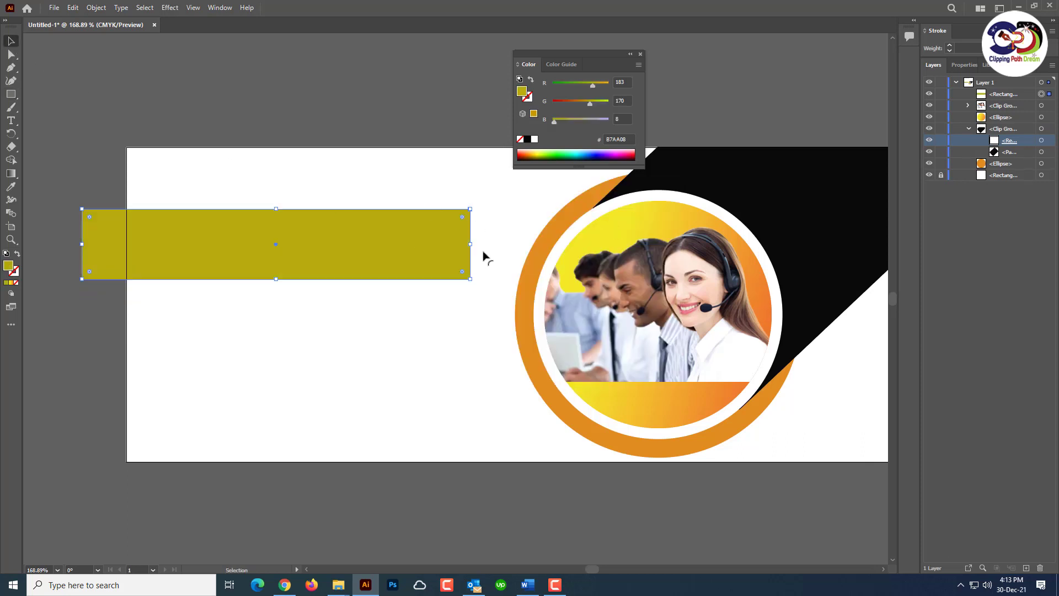
{"action": "left_click_drag", "start_coordinate": [476, 247], "coordinate": [441, 85]}
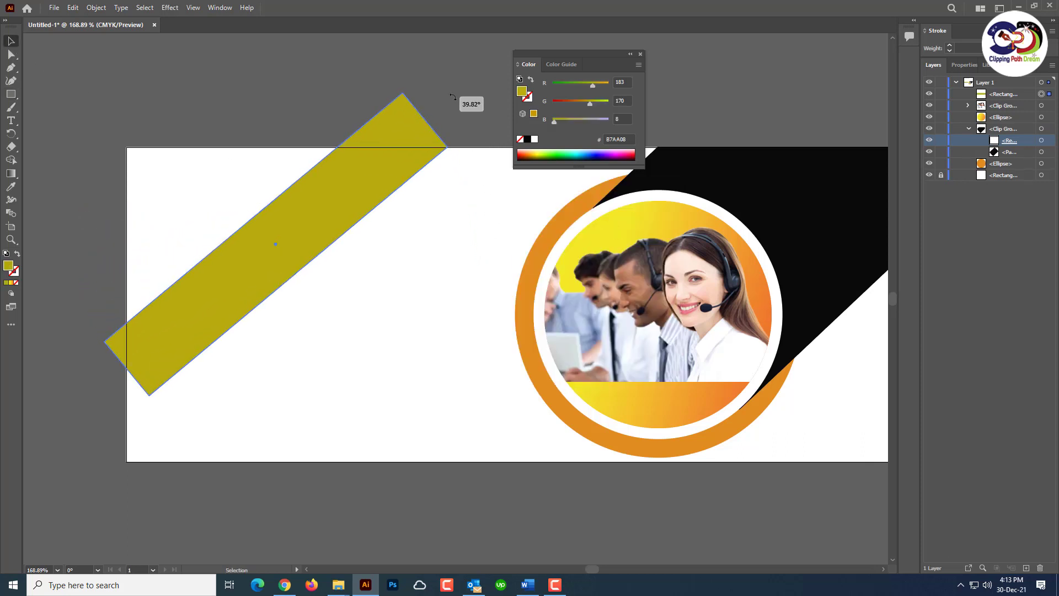
{"action": "mouse_move", "coordinate": [248, 302]}
{"action": "left_mouse_down"}
{"action": "mouse_move", "coordinate": [253, 384]}
{"action": "mouse_move", "coordinate": [244, 393]}
{"action": "left_mouse_up"}
{"action": "left_click_drag", "start_coordinate": [412, 211], "coordinate": [499, 131]}
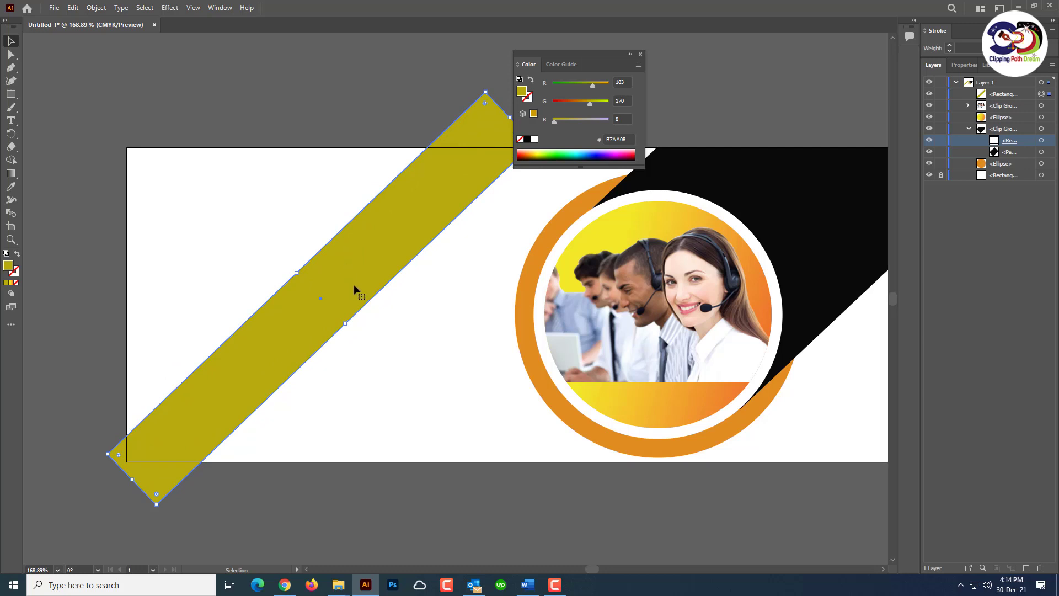
Nudge the olive bar into place and add two parallel copies beside it.
{"action": "left_click_drag", "start_coordinate": [355, 289], "coordinate": [308, 248]}
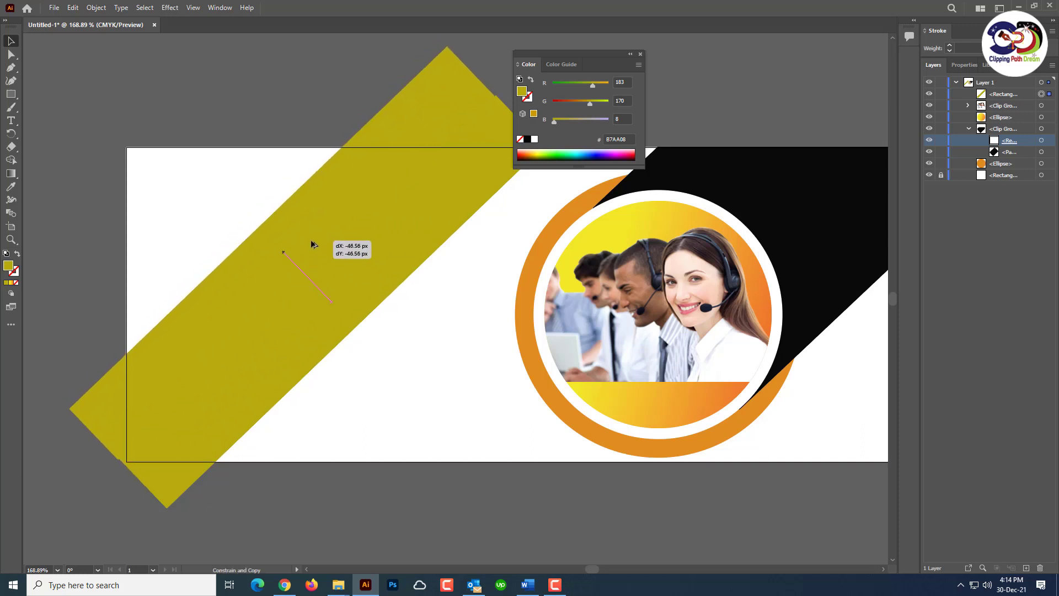
{"action": "mouse_move", "coordinate": [308, 248]}
{"action": "left_mouse_down"}
{"action": "mouse_move", "coordinate": [326, 232]}
{"action": "mouse_move", "coordinate": [319, 241]}
{"action": "left_mouse_up"}
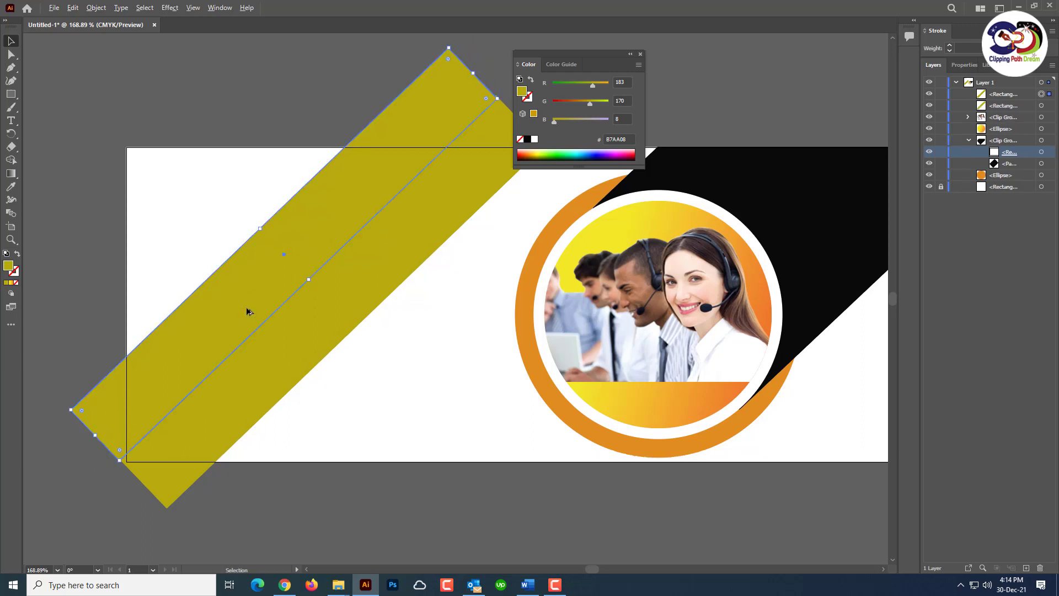
{"action": "left_click_drag", "start_coordinate": [246, 308], "coordinate": [199, 262]}
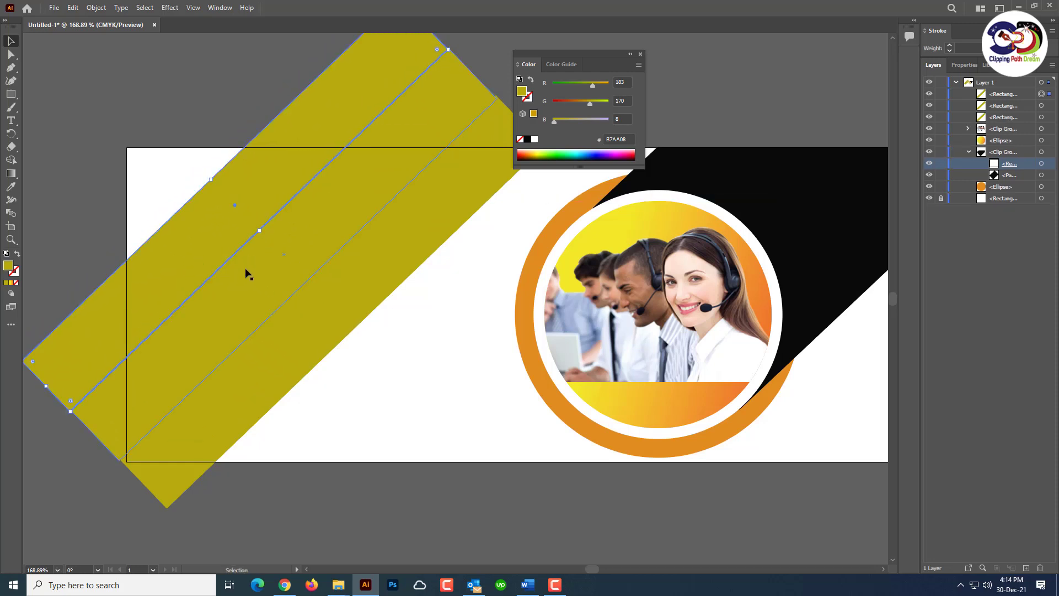
Recolour the top bar light yellow #F4ECA6 and give the lower bar a pale shade.
{"action": "double_click", "coordinate": [9, 266]}
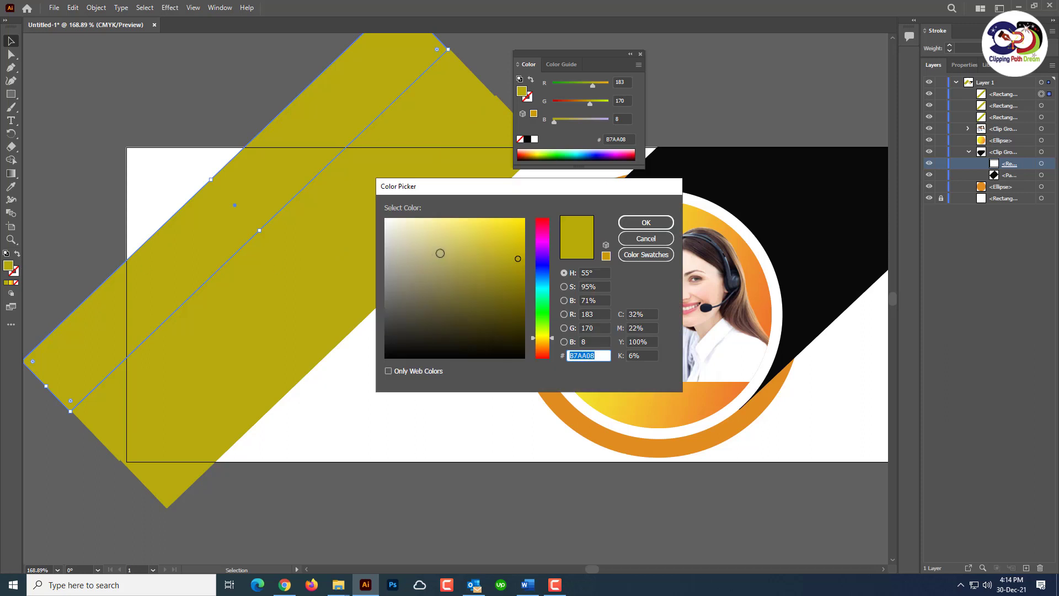
{"action": "left_click", "coordinate": [430, 224]}
{"action": "left_click", "coordinate": [646, 223]}
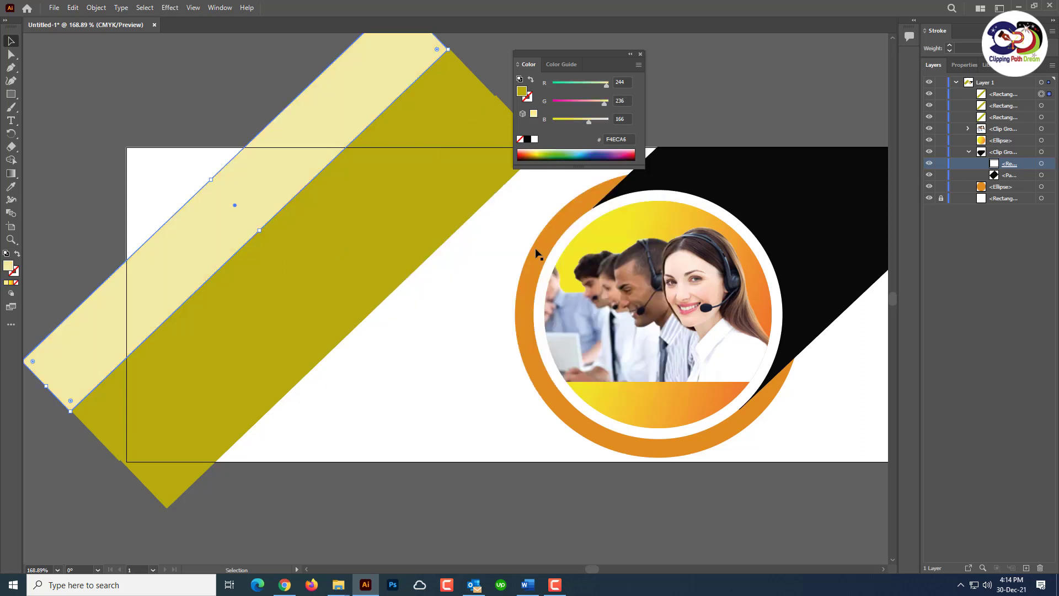
{"action": "left_click", "coordinate": [291, 338]}
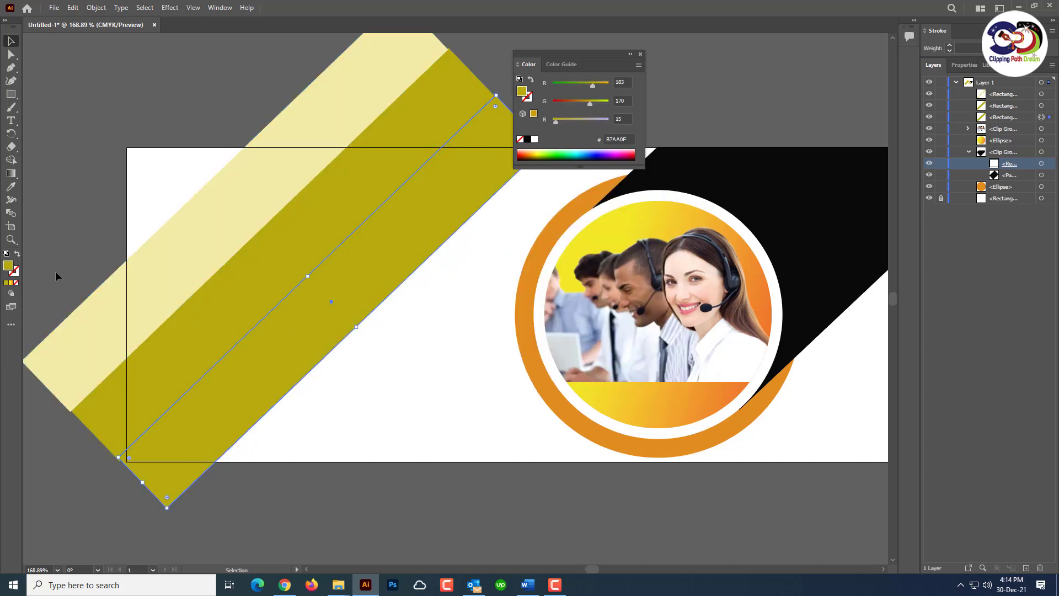
{"action": "double_click", "coordinate": [10, 268]}
{"action": "left_click", "coordinate": [439, 227]}
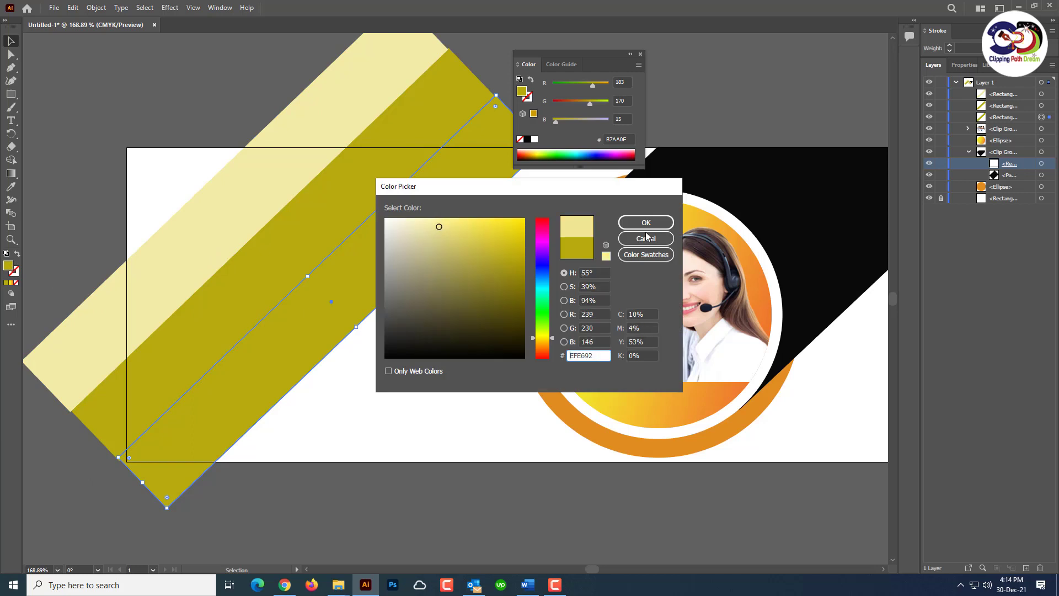
{"action": "left_click", "coordinate": [413, 235]}
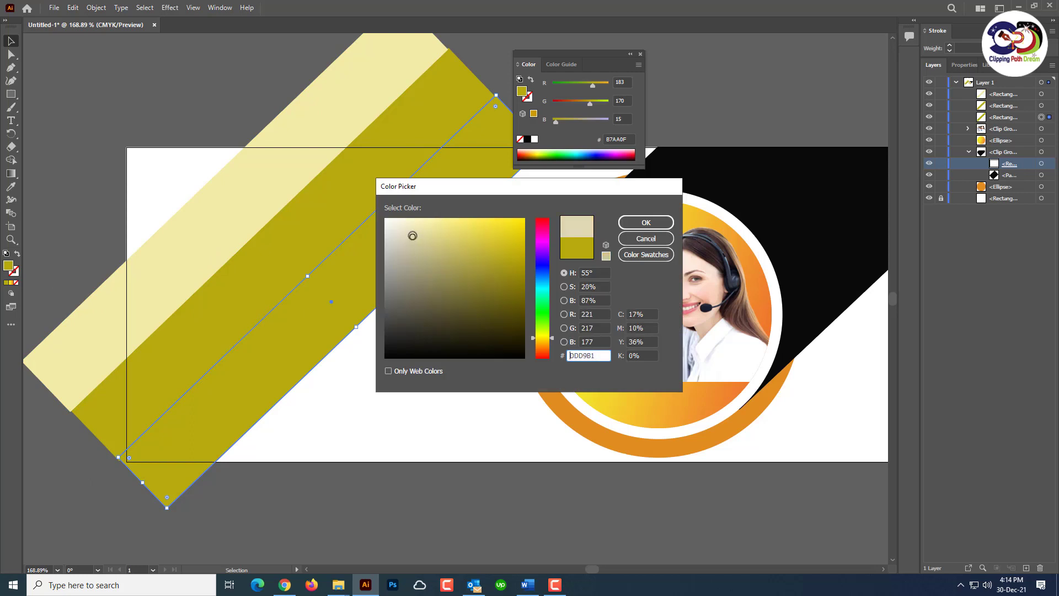
{"action": "key", "text": "Return"}
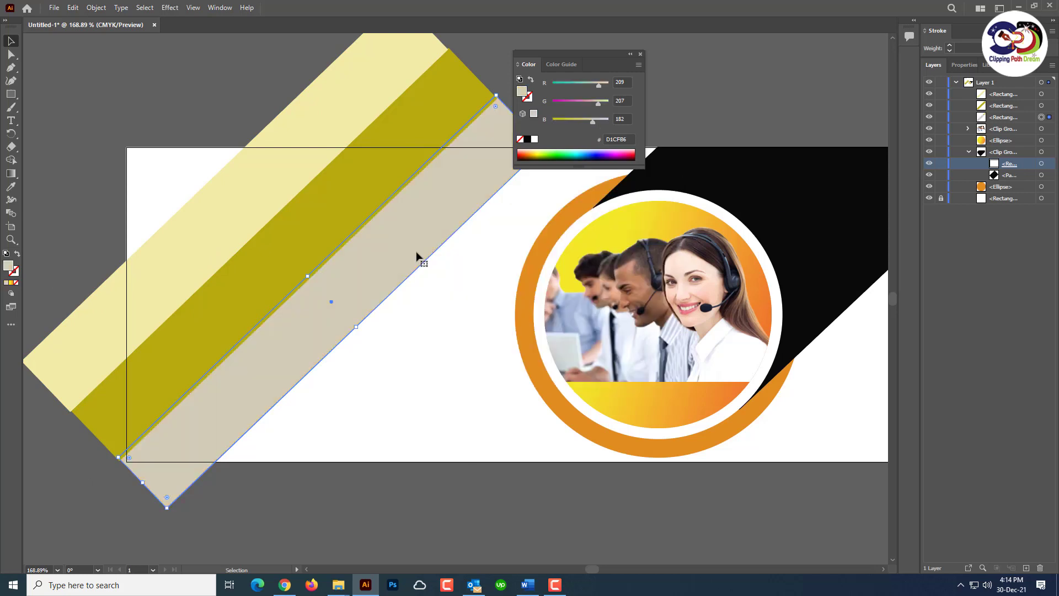
Change the lower bar's fill to a warmer cream, #E0D786.
{"action": "left_click", "coordinate": [340, 310]}
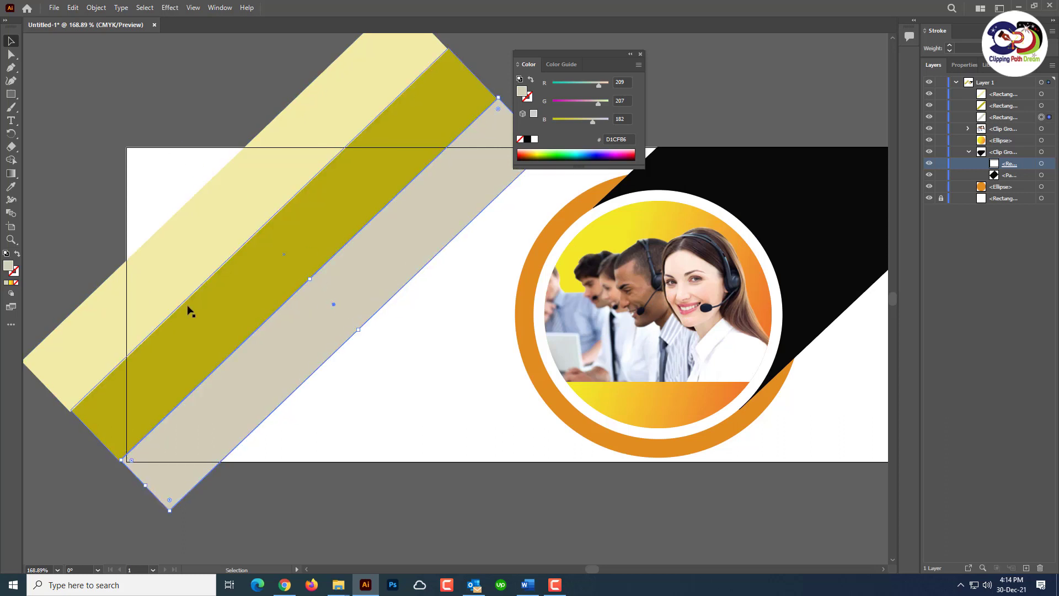
{"action": "double_click", "coordinate": [8, 266]}
{"action": "left_click", "coordinate": [441, 235]}
{"action": "left_click", "coordinate": [662, 222]}
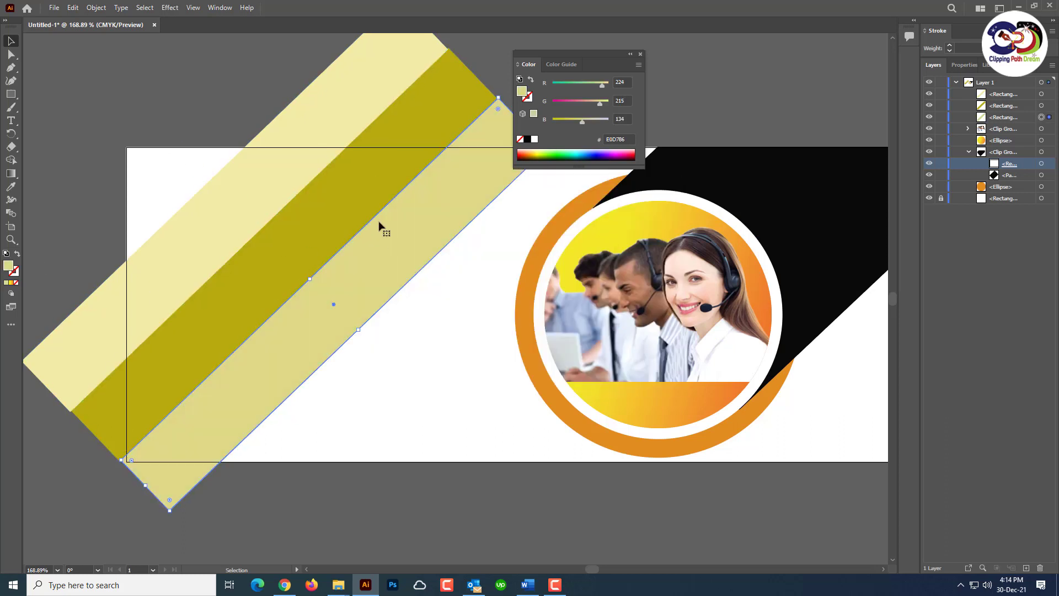
Draw a rectangle covering the artboard's left part.
{"action": "left_click", "coordinate": [113, 260]}
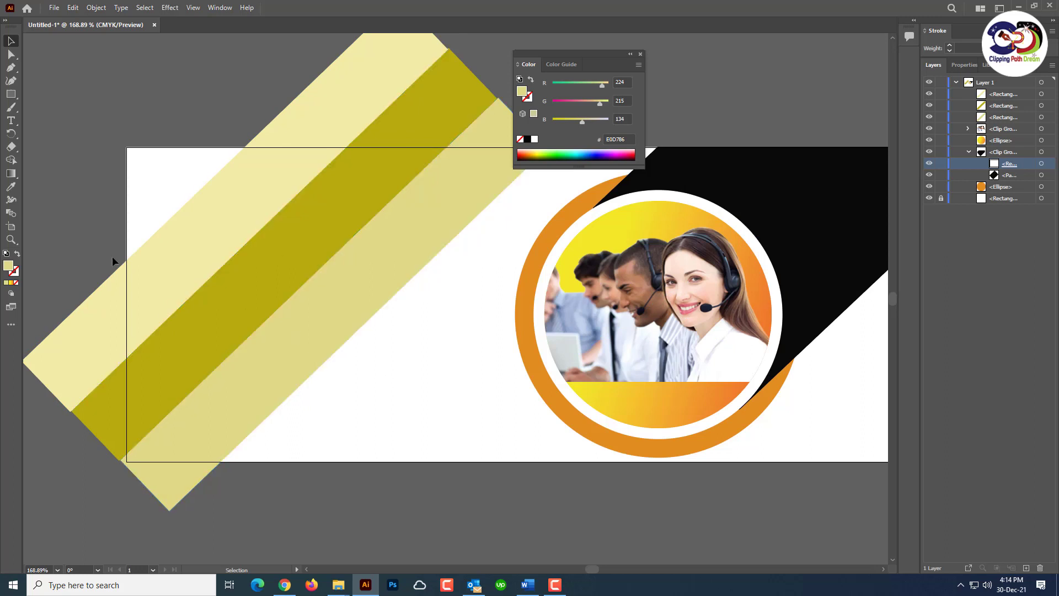
{"action": "left_click", "coordinate": [11, 94]}
{"action": "mouse_move", "coordinate": [126, 147]}
{"action": "left_mouse_down"}
{"action": "mouse_move", "coordinate": [369, 461]}
{"action": "mouse_move", "coordinate": [579, 461]}
{"action": "left_mouse_up"}
Make the new rectangle unfilled, dock the colour controls, and start selecting rectangles in Layers.
{"action": "left_click", "coordinate": [17, 256]}
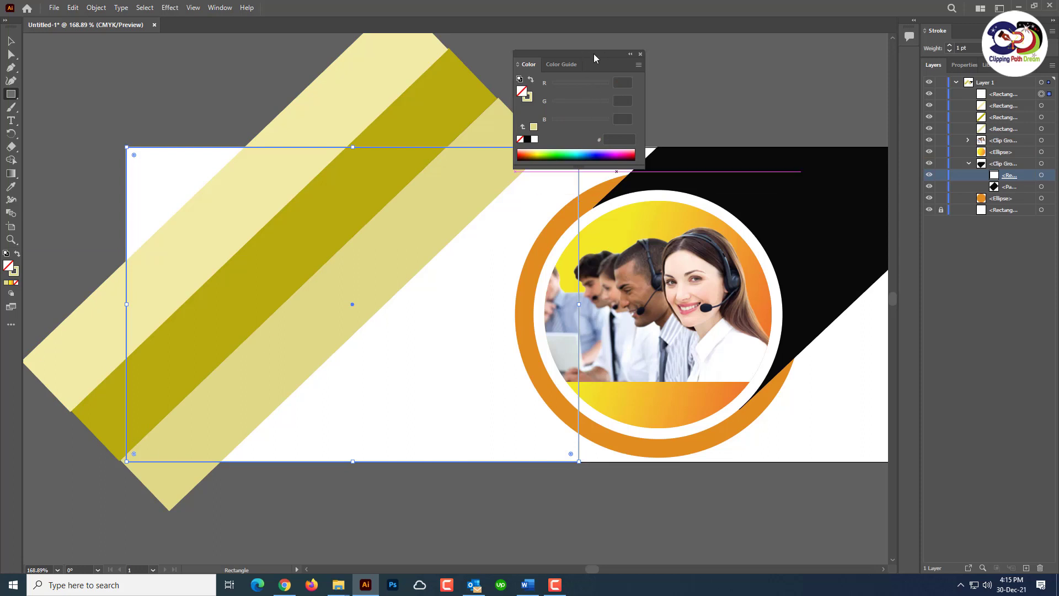
{"action": "left_click_drag", "start_coordinate": [594, 58], "coordinate": [963, 33]}
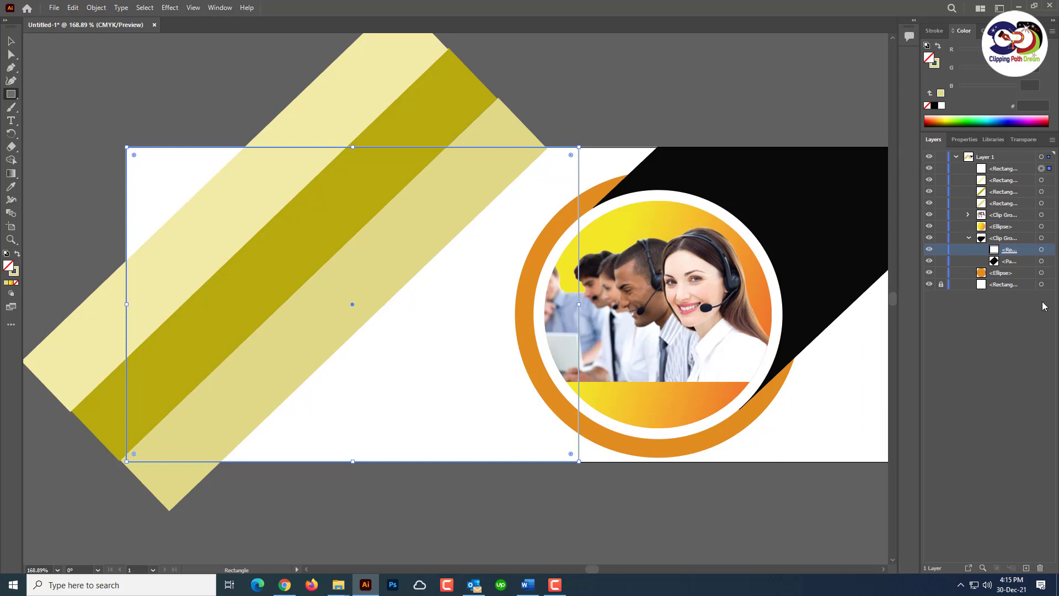
{"action": "left_click", "coordinate": [969, 238]}
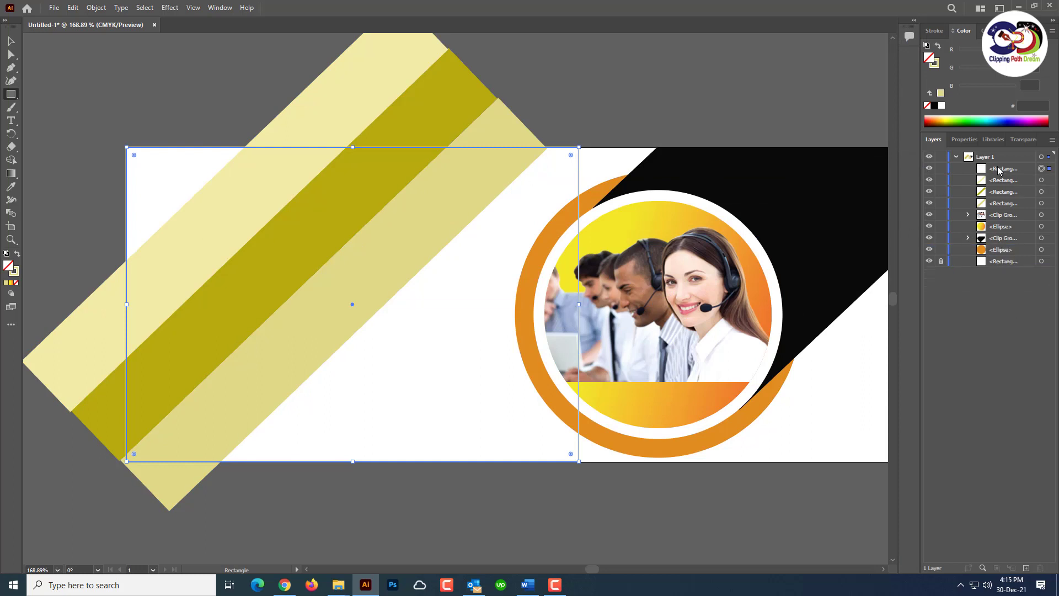
{"action": "left_click", "coordinate": [1004, 181]}
{"action": "left_click", "coordinate": [1002, 193], "text": "shift"}
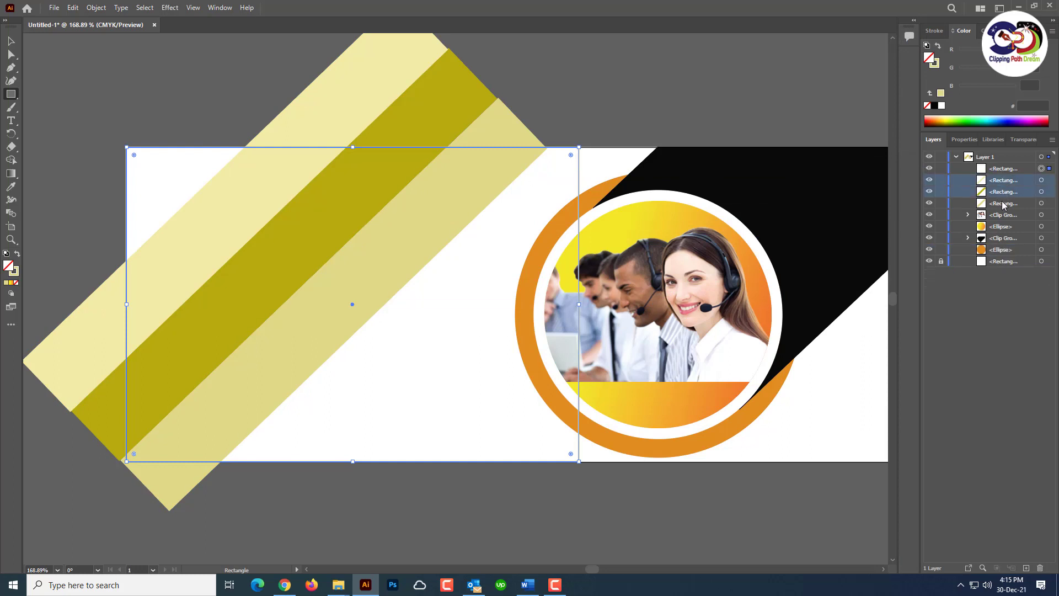
{"action": "left_click", "coordinate": [999, 170], "text": "shift"}
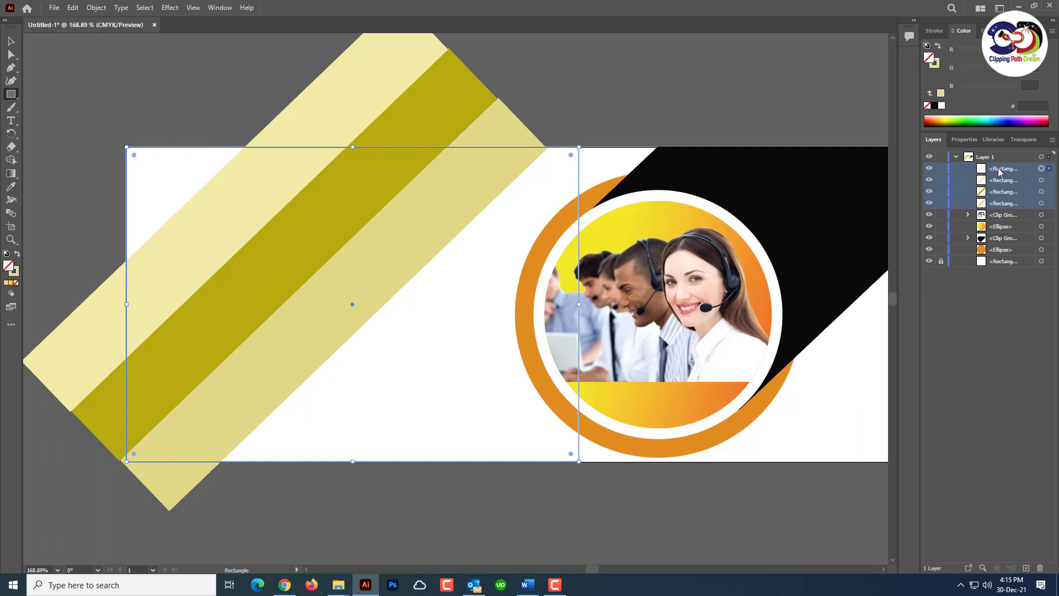
{"action": "left_click", "coordinate": [1041, 179]}
{"action": "left_click", "coordinate": [1041, 191], "text": "shift"}
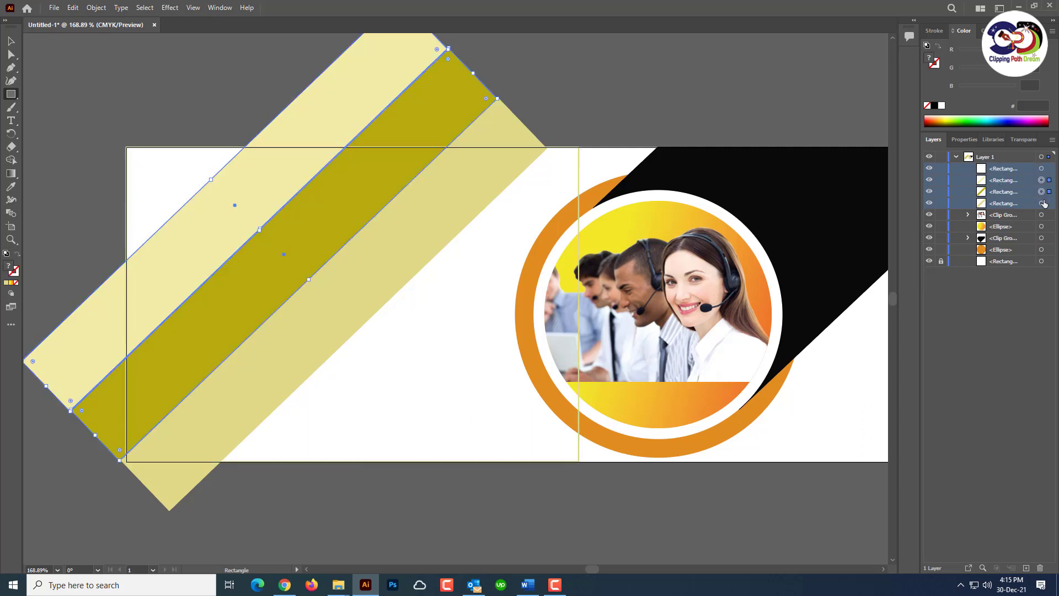
Select just the three diagonal stripe rectangles in the Layers panel.
{"action": "left_click", "coordinate": [1041, 168]}
{"action": "left_click", "coordinate": [1041, 180], "text": "shift"}
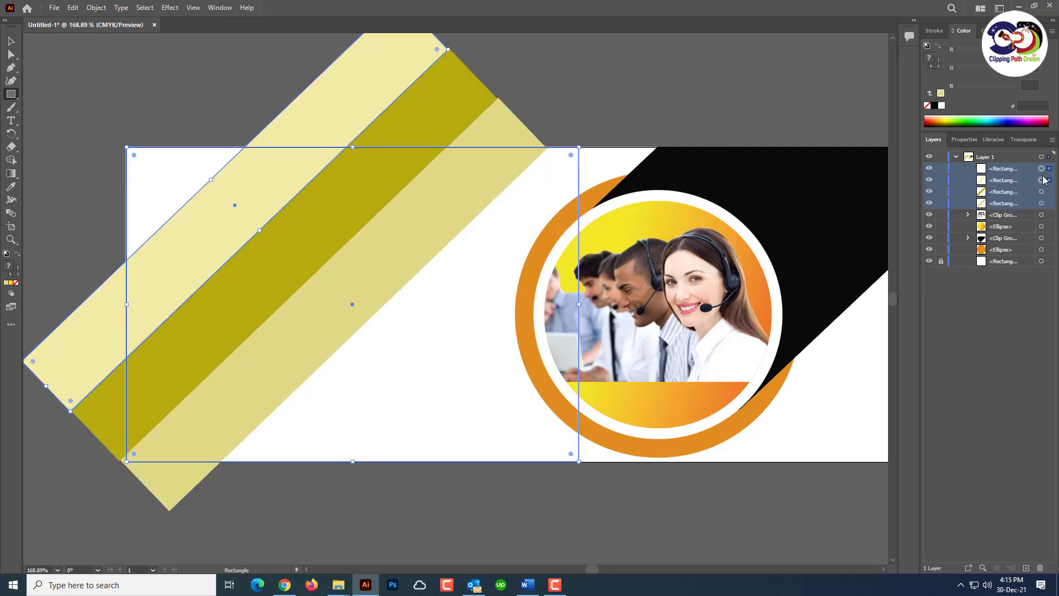
{"action": "left_click", "coordinate": [1041, 191], "text": "shift"}
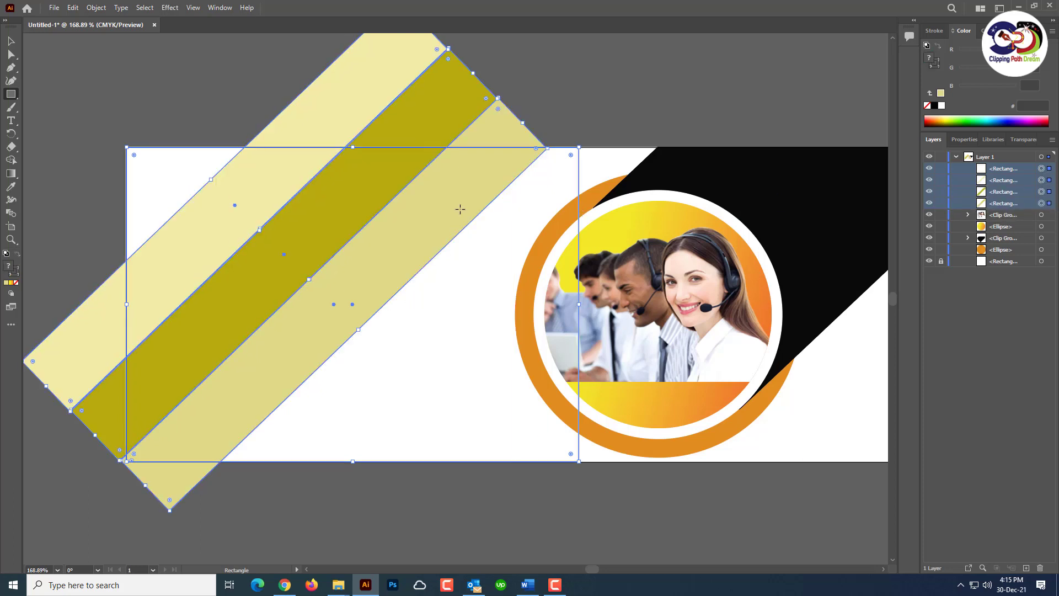
{"action": "left_click", "coordinate": [1000, 181]}
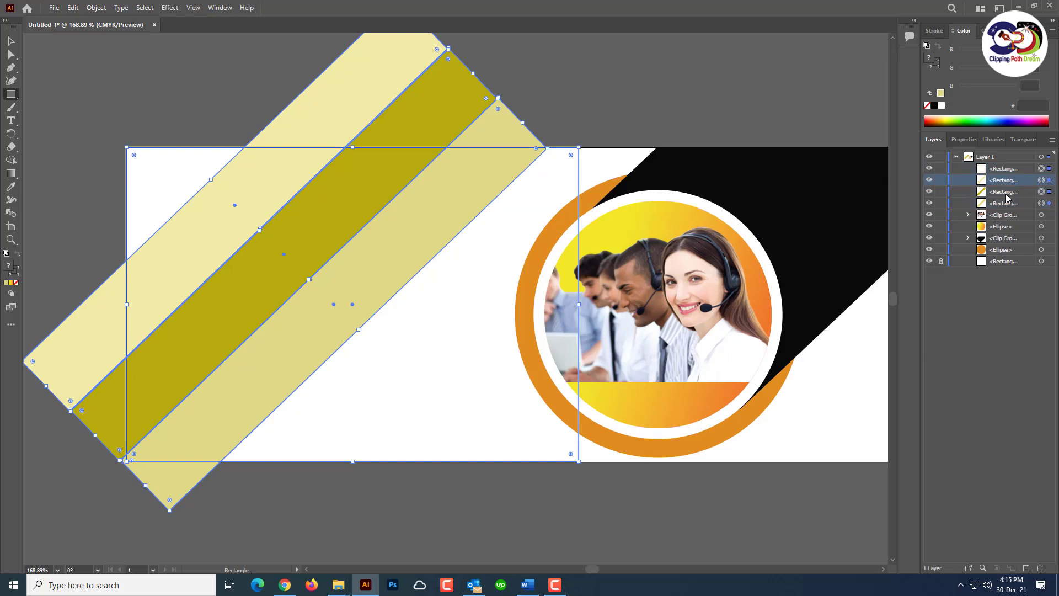
{"action": "left_click", "coordinate": [1026, 312]}
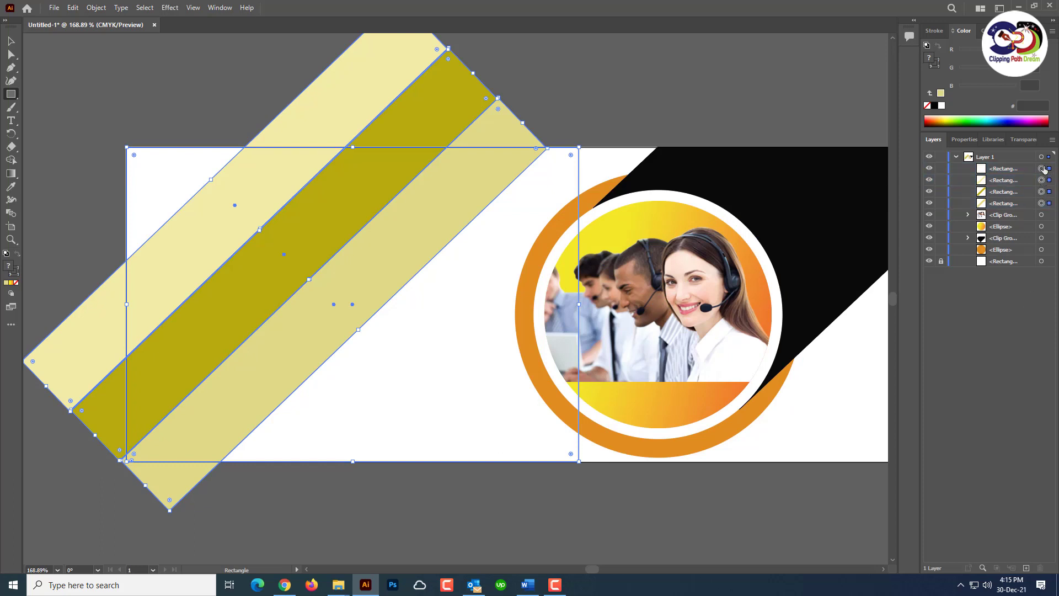
{"action": "left_click", "coordinate": [1041, 168]}
{"action": "left_click", "coordinate": [1042, 180]}
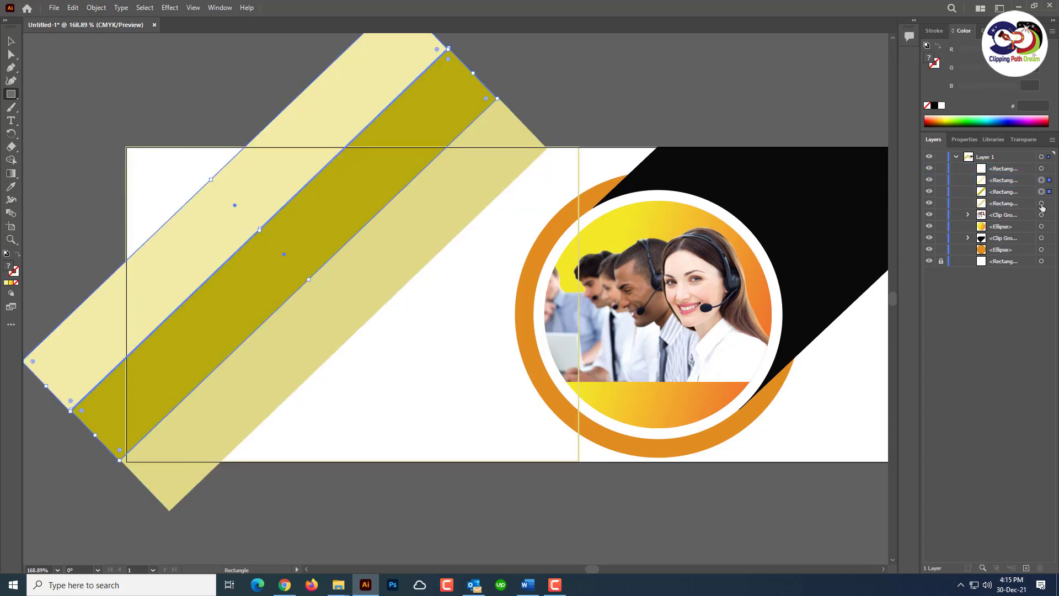
{"action": "left_click", "coordinate": [1042, 203], "text": "shift"}
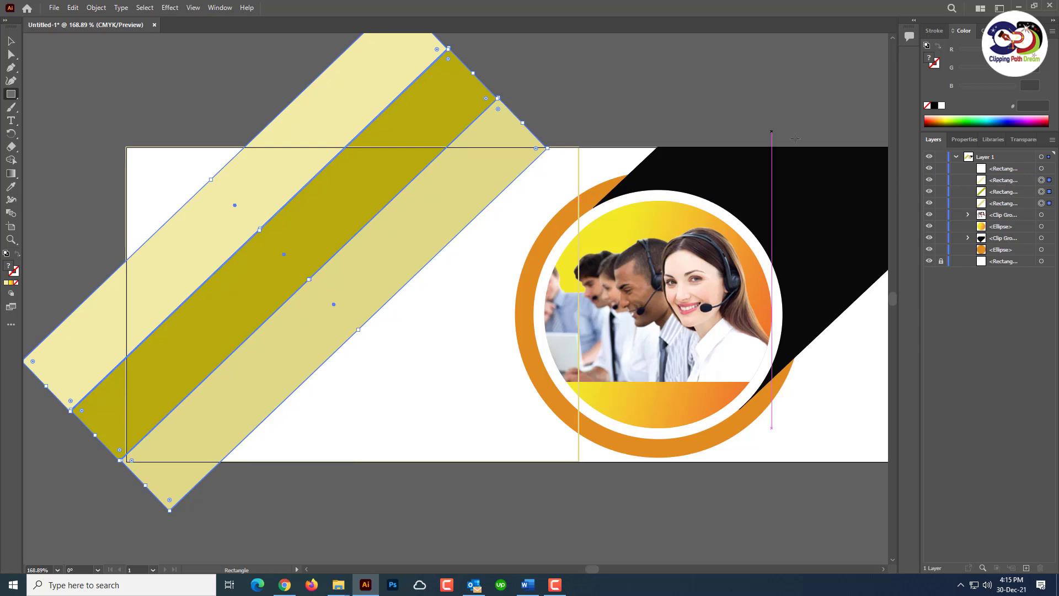
Group the three stripes and clip them to the white banner rectangle with Make Clipping Mask.
{"action": "left_click", "coordinate": [97, 7]}
{"action": "left_click", "coordinate": [110, 60]}
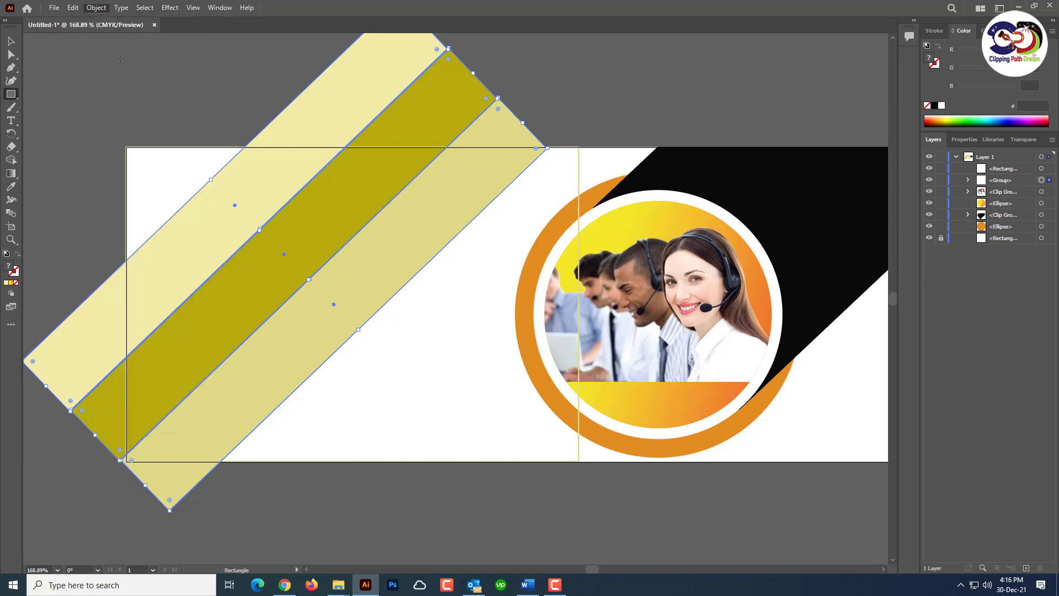
{"action": "left_click", "coordinate": [1042, 168], "text": "shift"}
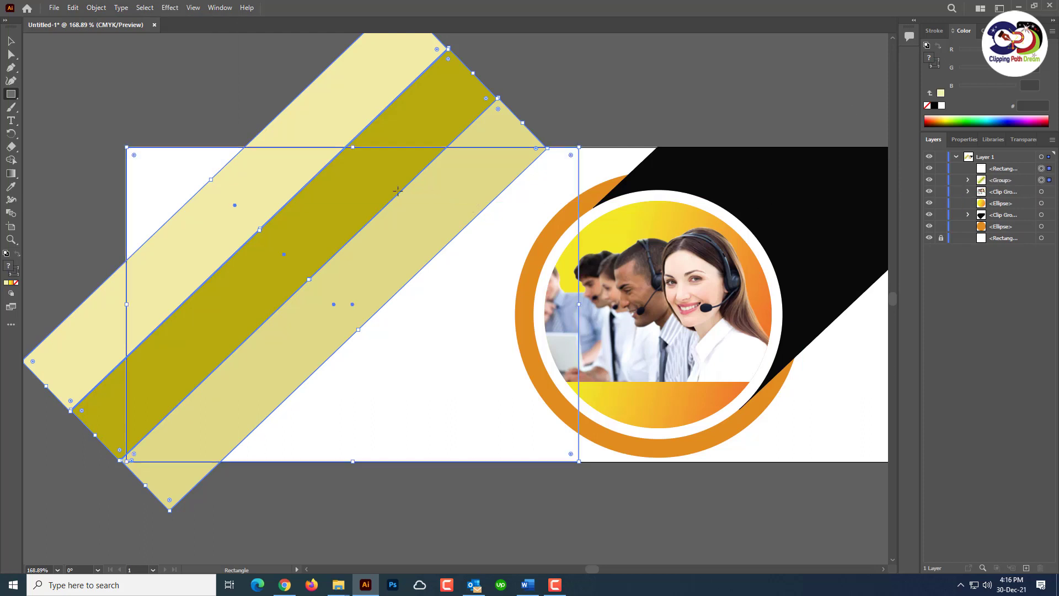
{"action": "right_click", "coordinate": [344, 183]}
{"action": "left_click", "coordinate": [397, 291]}
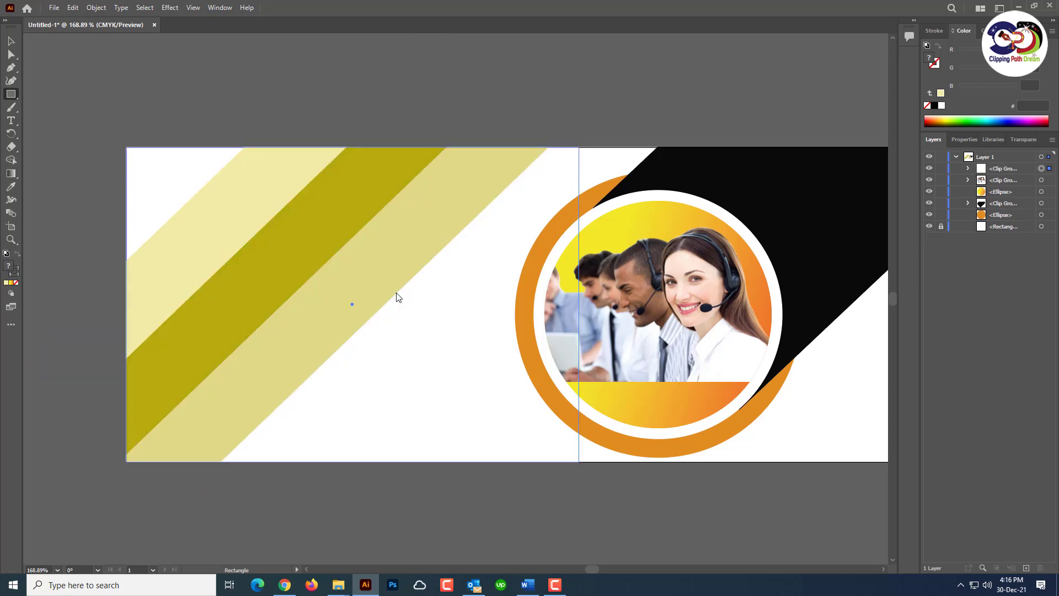
Clear the selection, reposition the view, and select the orange ring and photo circle.
{"action": "left_click", "coordinate": [11, 41]}
{"action": "left_click", "coordinate": [243, 87]}
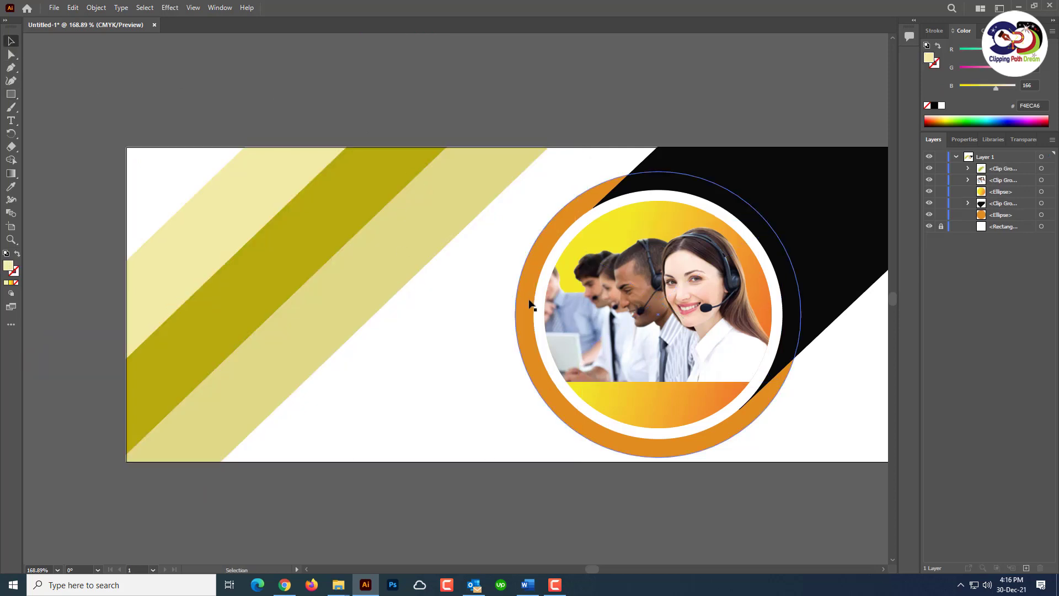
{"action": "left_click", "coordinate": [367, 326]}
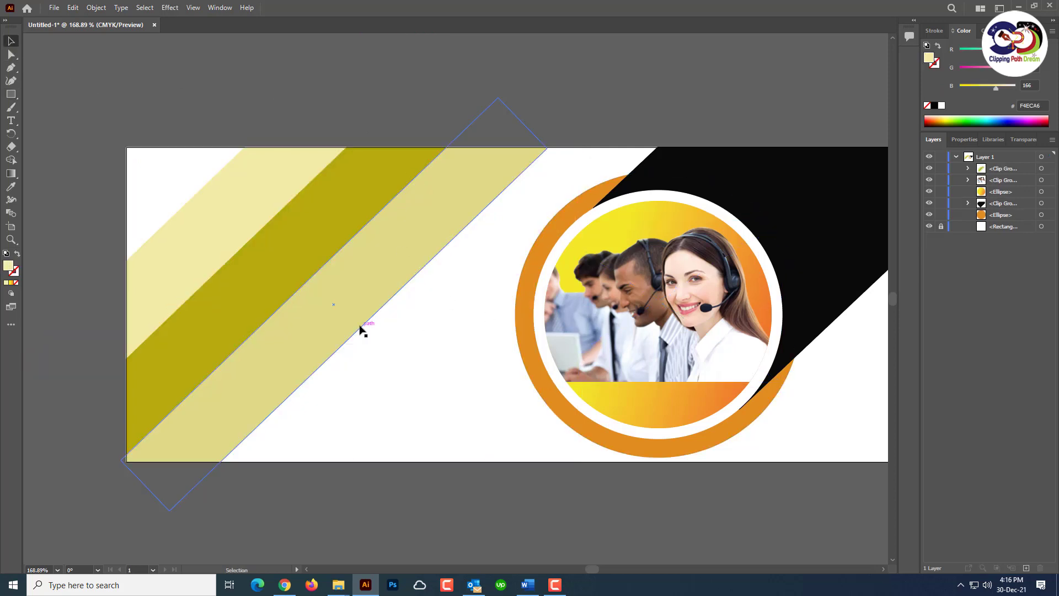
{"action": "left_click", "coordinate": [409, 330]}
{"action": "key", "text": "space"}
{"action": "left_click_drag", "start_coordinate": [467, 351], "coordinate": [364, 368]}
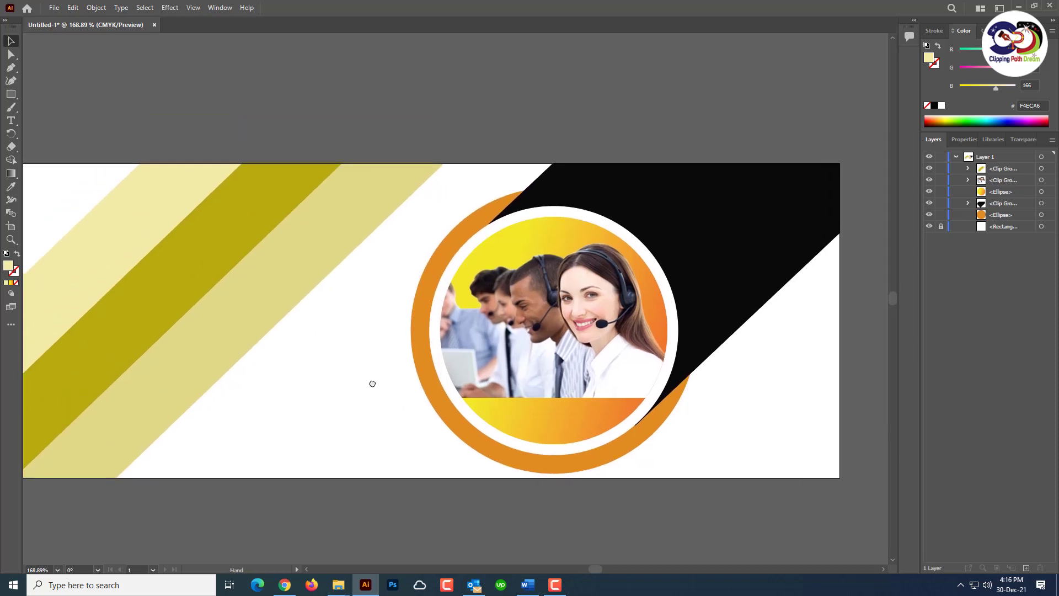
{"action": "left_click_drag", "start_coordinate": [371, 383], "coordinate": [397, 374]}
{"action": "left_click", "coordinate": [454, 368]}
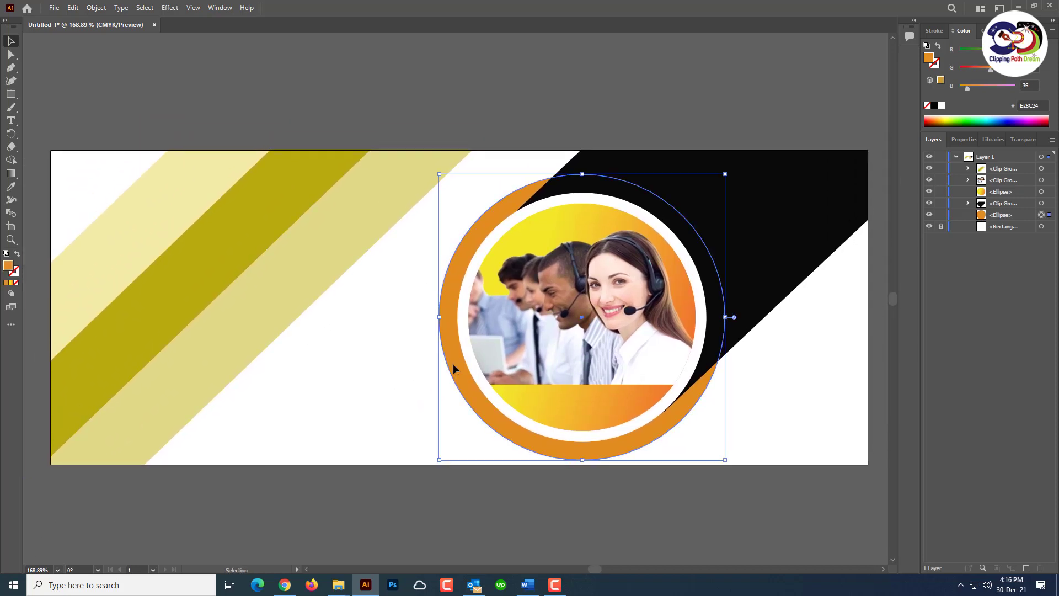
{"action": "left_click", "coordinate": [551, 371], "text": "shift"}
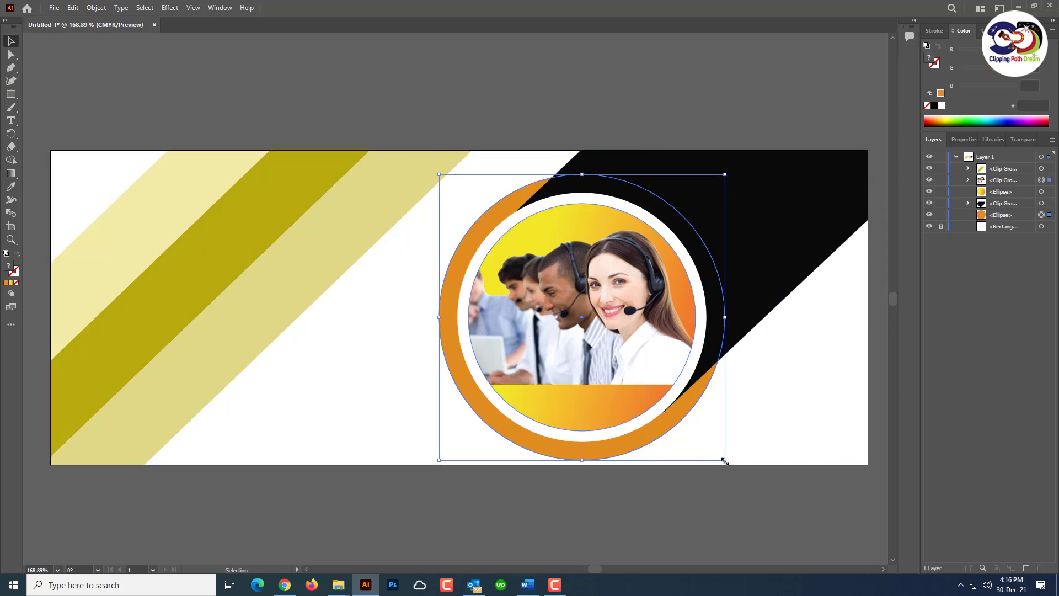
{"action": "left_click_drag", "start_coordinate": [724, 459], "coordinate": [746, 475]}
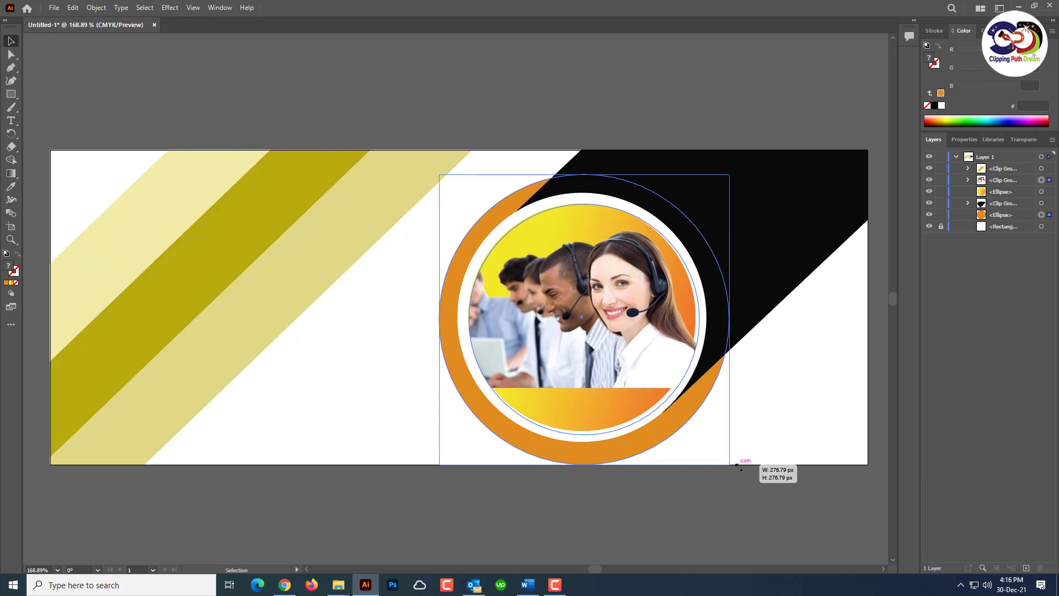
{"action": "key", "text": "ctrl+z"}
{"action": "left_click", "coordinate": [652, 350]}
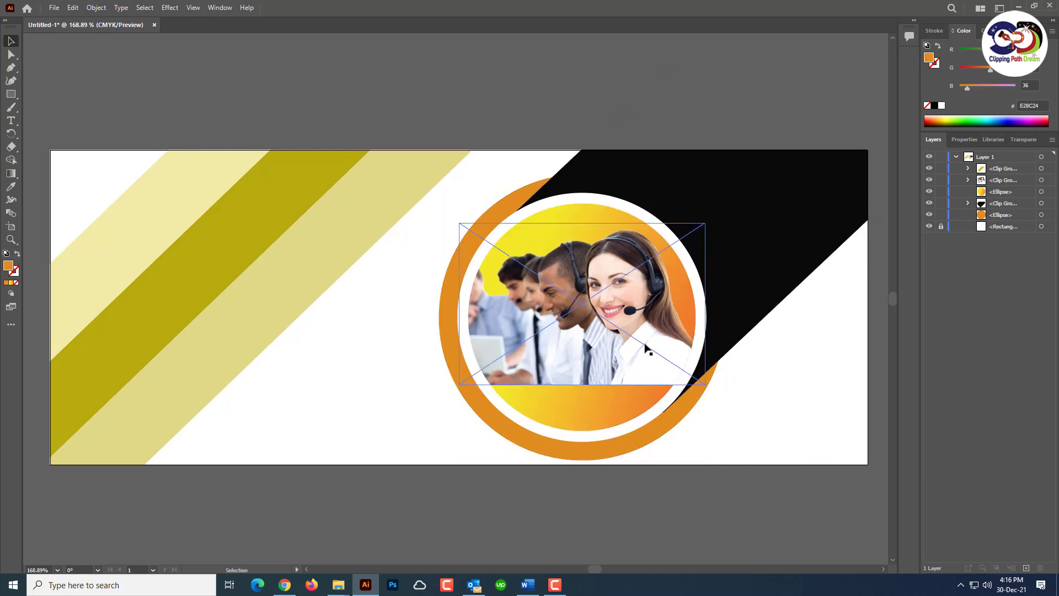
{"action": "left_click", "coordinate": [709, 328], "text": "shift"}
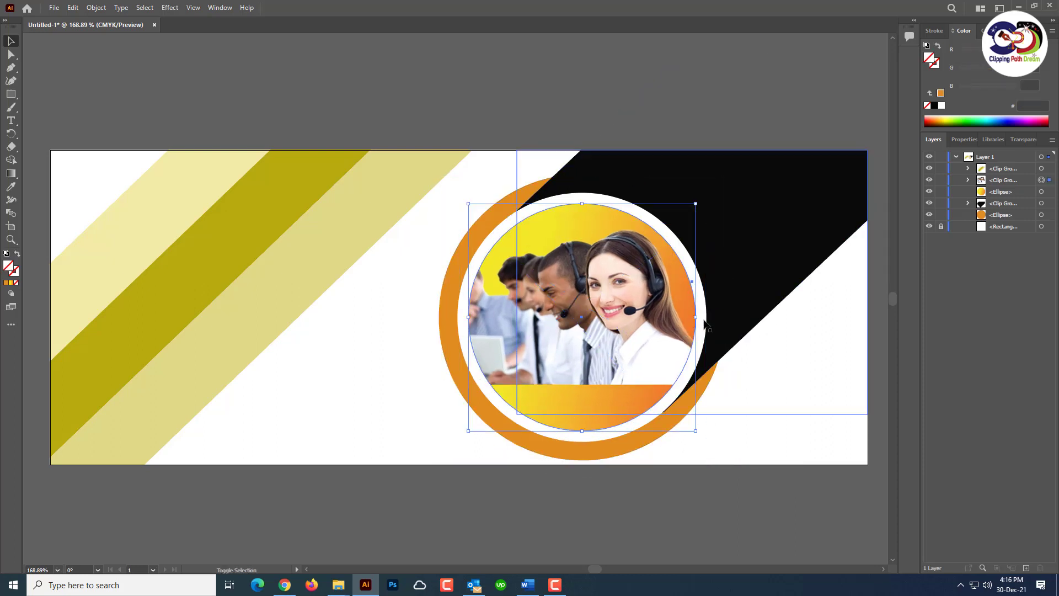
{"action": "left_click", "coordinate": [688, 407], "text": "shift"}
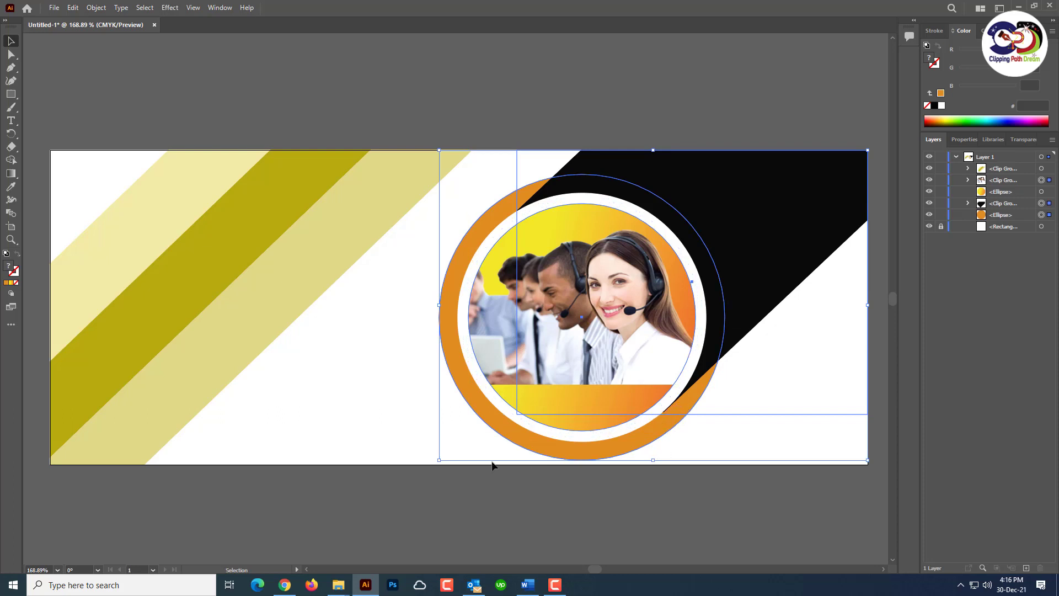
{"action": "left_click_drag", "start_coordinate": [440, 461], "coordinate": [406, 528]}
{"action": "left_click_drag", "start_coordinate": [545, 403], "coordinate": [557, 405]}
{"action": "left_click", "coordinate": [557, 406]}
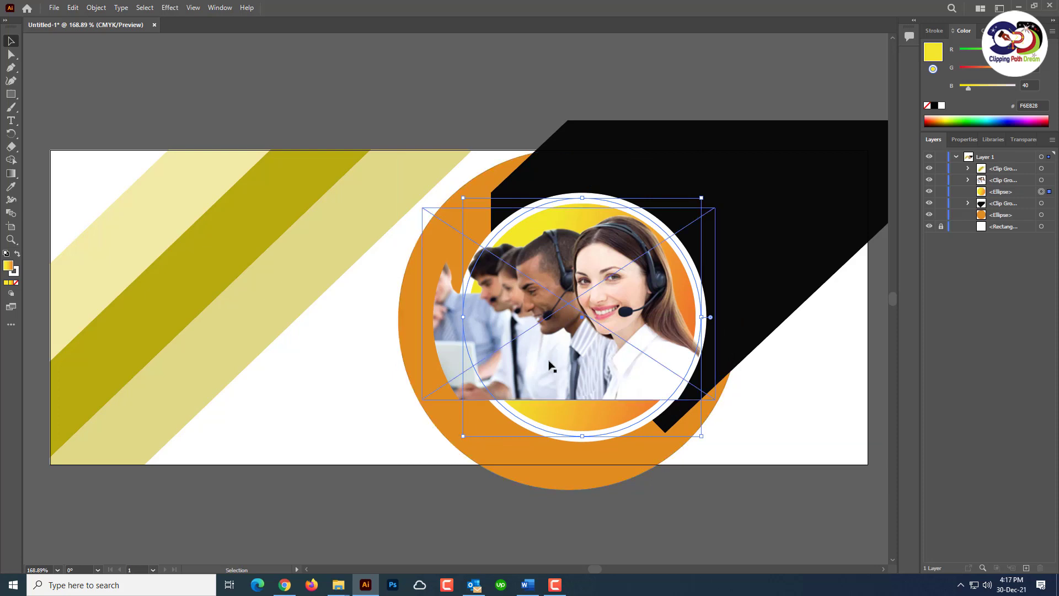
{"action": "left_click", "coordinate": [692, 353]}
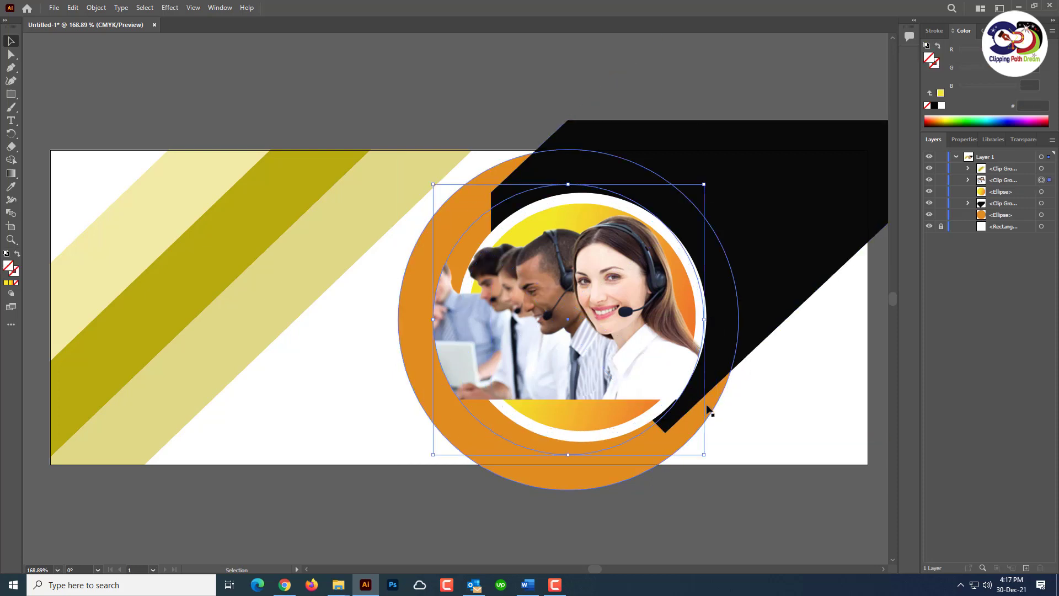
{"action": "key", "text": "ctrl+z"}
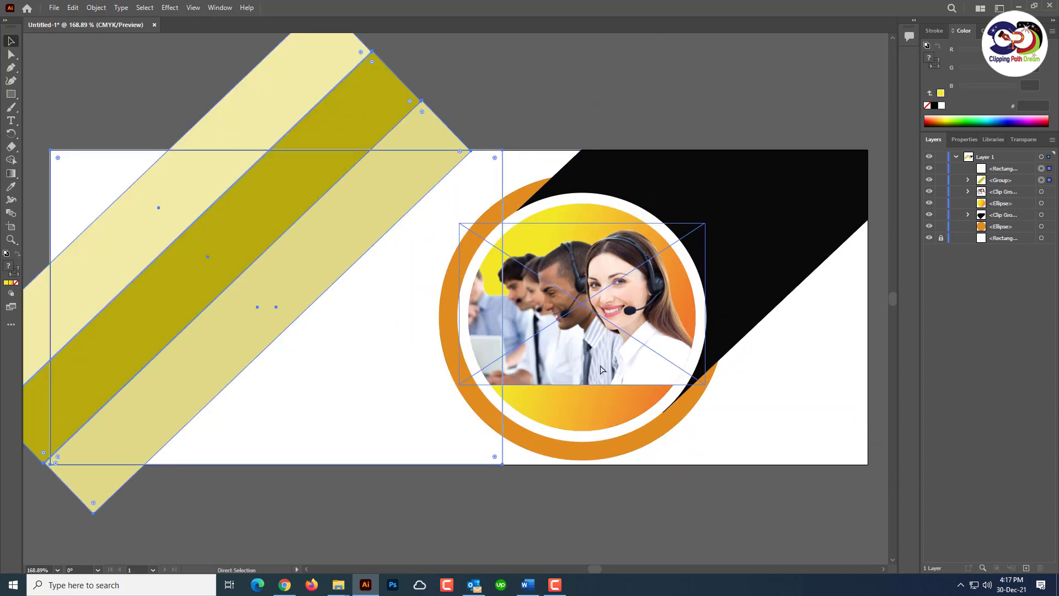
{"action": "left_click", "coordinate": [73, 7]}
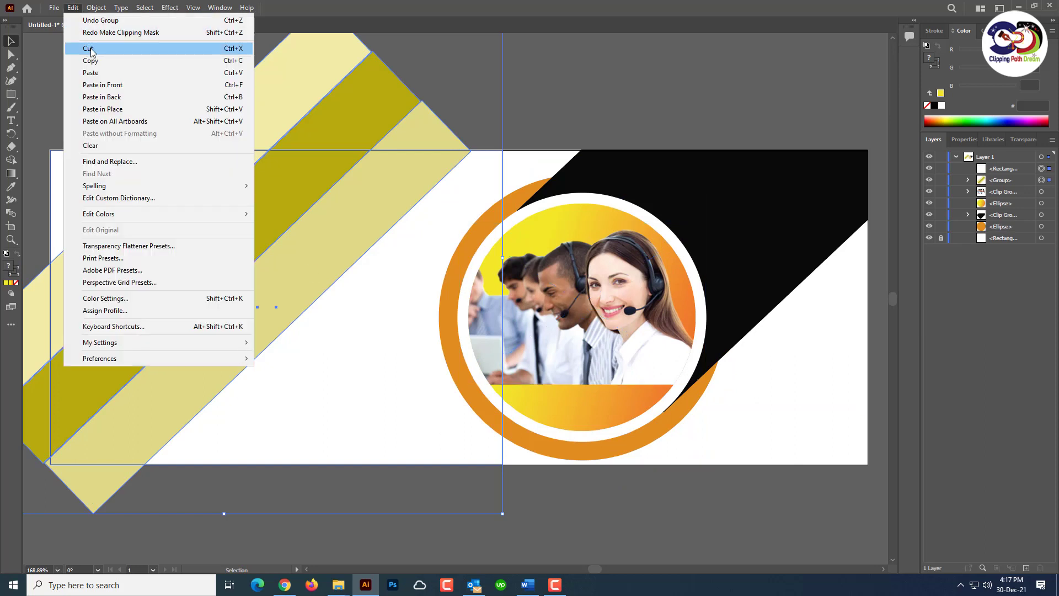
{"action": "left_click", "coordinate": [106, 32]}
{"action": "left_click", "coordinate": [557, 122]}
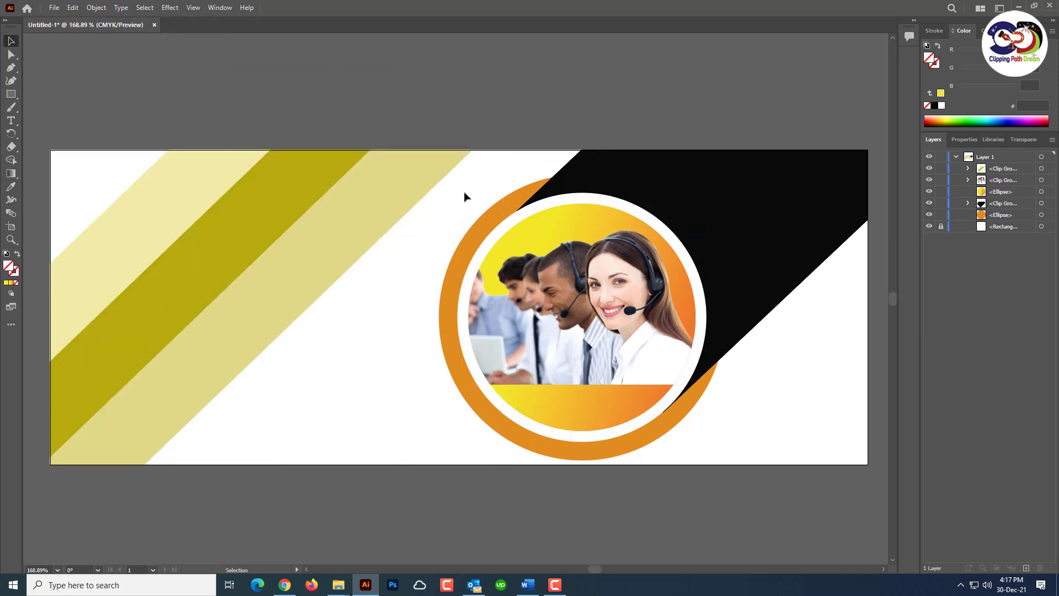
{"action": "left_click_drag", "start_coordinate": [464, 197], "coordinate": [751, 440]}
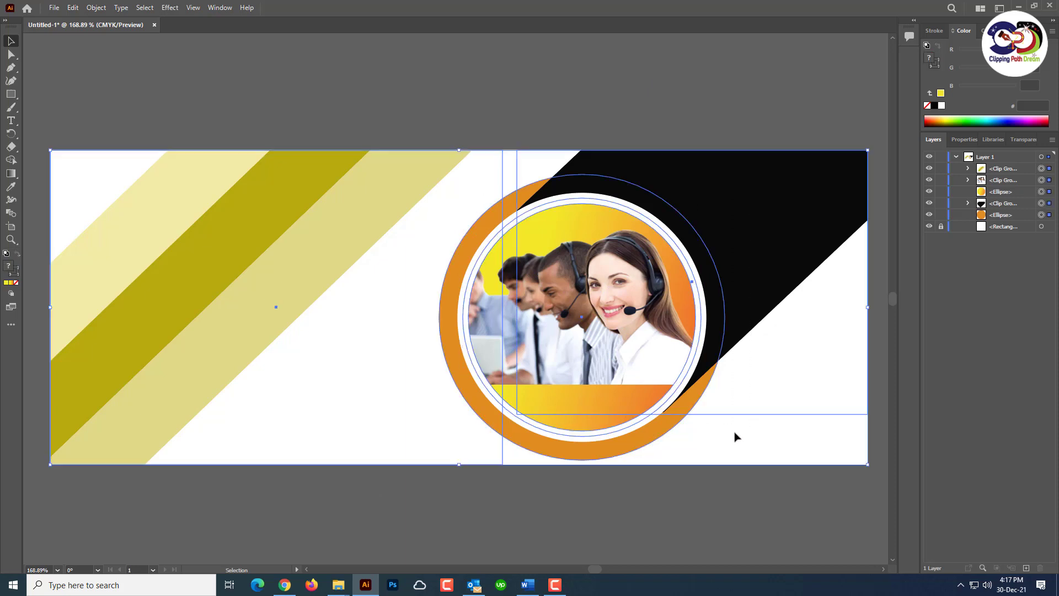
Lock the clipped stripes group and enlarge the photo, ring and black shape together.
{"action": "key", "text": "ctrl+minus"}
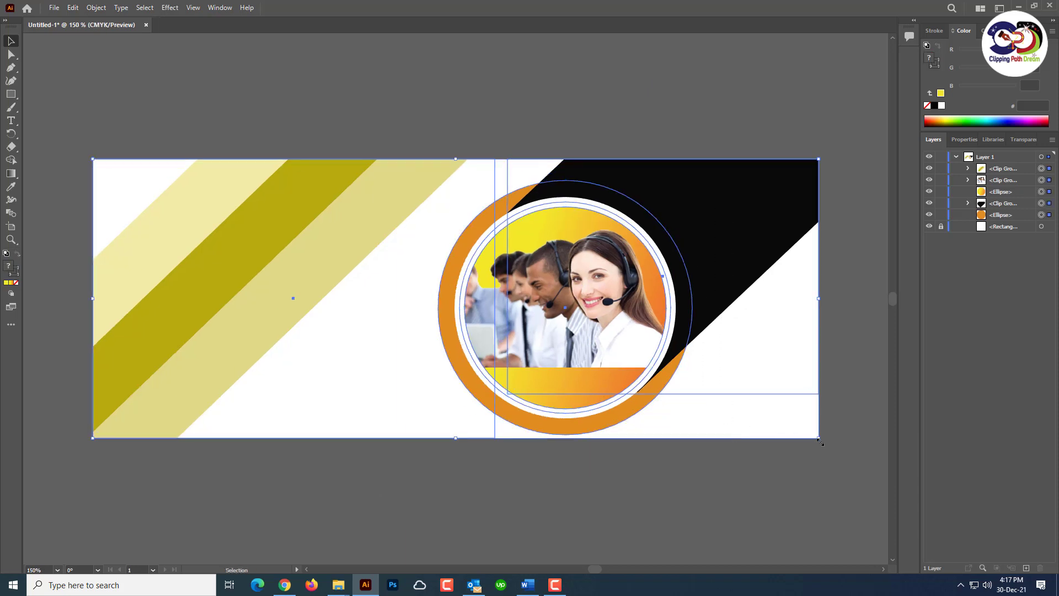
{"action": "left_click_drag", "start_coordinate": [820, 439], "coordinate": [822, 439]}
{"action": "left_click", "coordinate": [1041, 169]}
{"action": "left_click", "coordinate": [941, 169]}
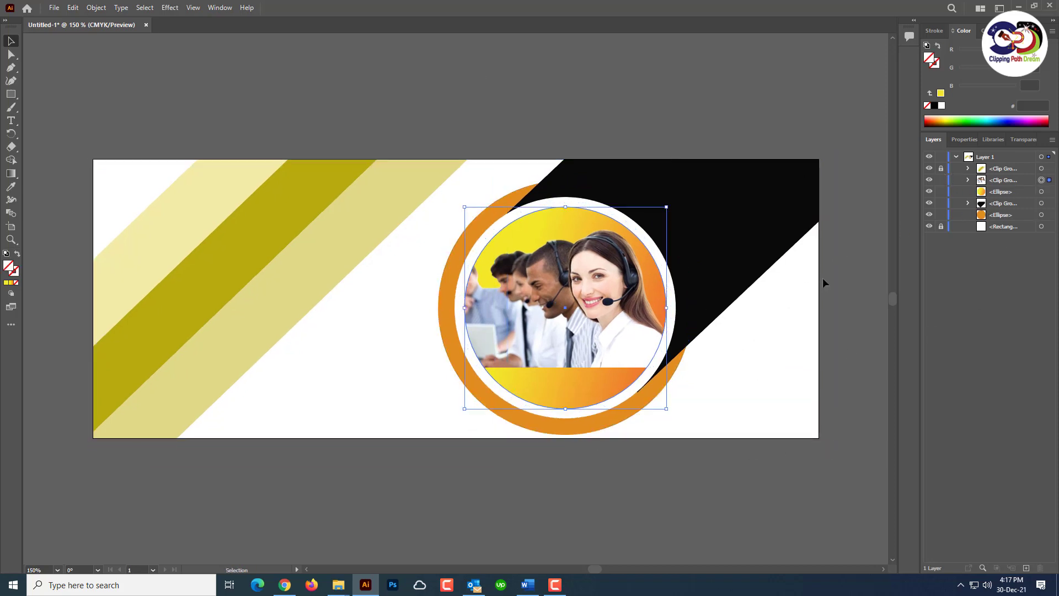
{"action": "left_click_drag", "start_coordinate": [861, 168], "coordinate": [445, 432]}
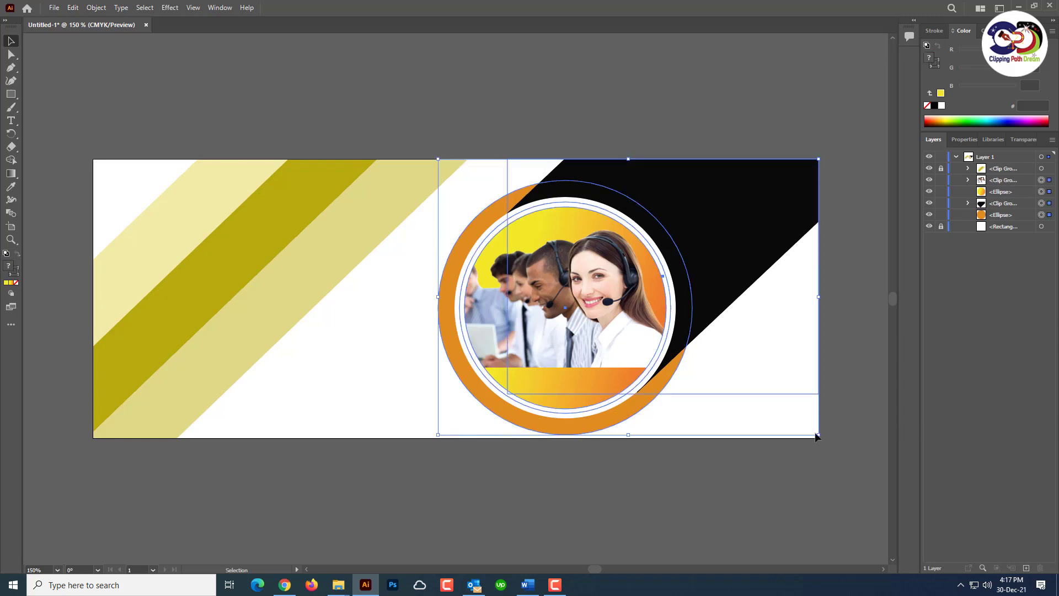
{"action": "left_click_drag", "start_coordinate": [818, 435], "coordinate": [878, 482]}
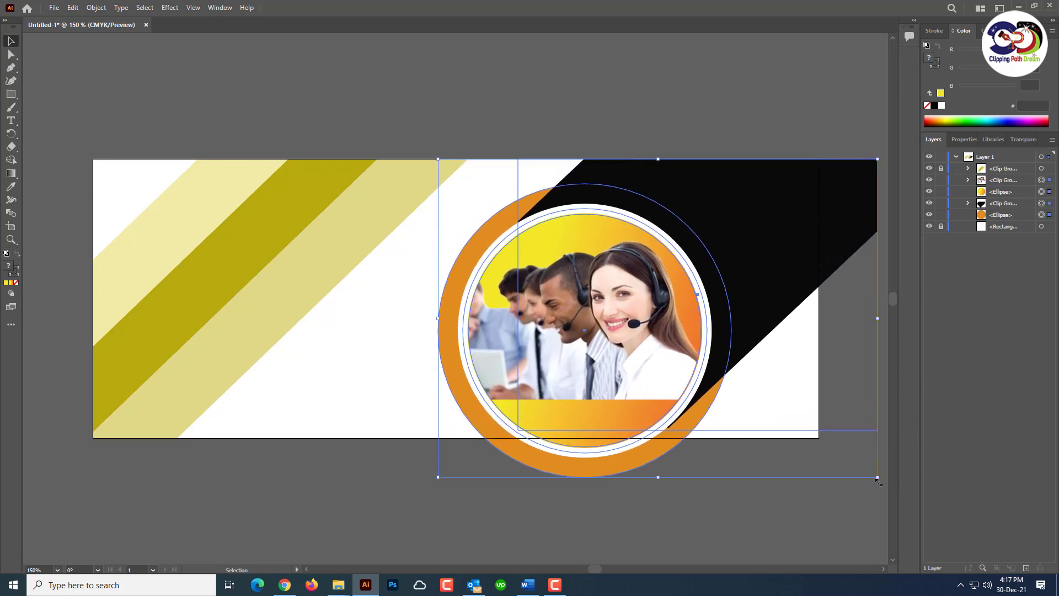
{"action": "left_click", "coordinate": [787, 512]}
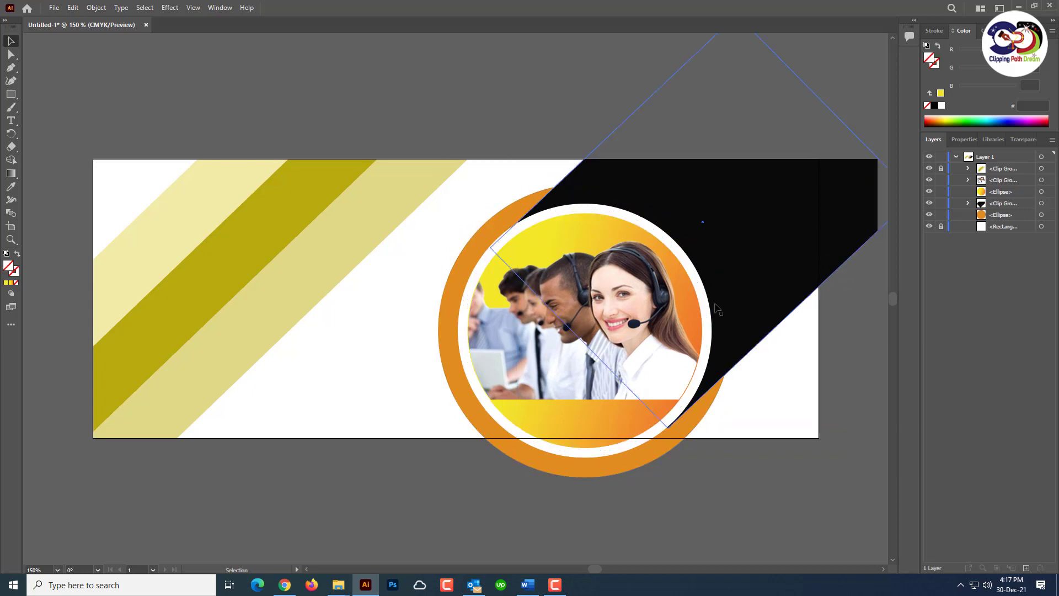
Scale up the white ring so it hugs the photo.
{"action": "left_click", "coordinate": [742, 237]}
{"action": "left_click", "coordinate": [703, 438]}
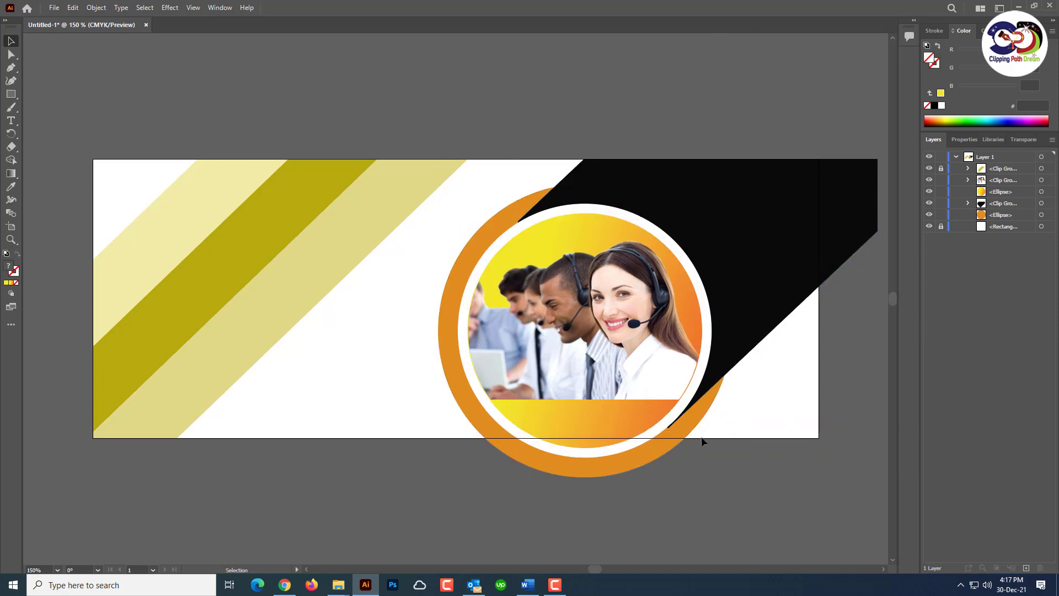
{"action": "left_click", "coordinate": [603, 214]}
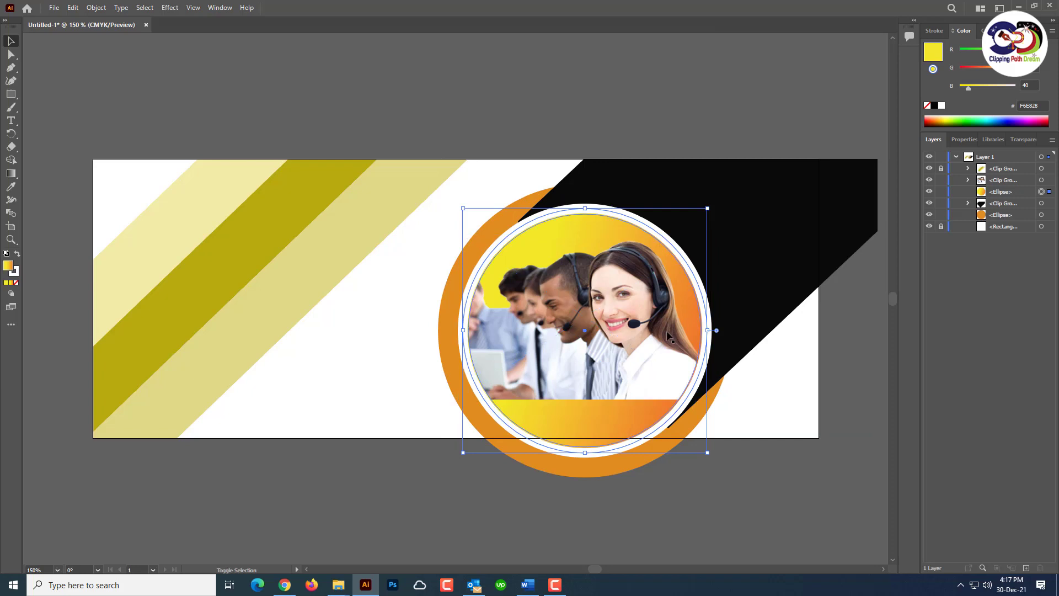
{"action": "left_click", "coordinate": [673, 410], "text": "shift"}
{"action": "left_click_drag", "start_coordinate": [707, 452], "coordinate": [714, 466]}
{"action": "left_click", "coordinate": [715, 469]}
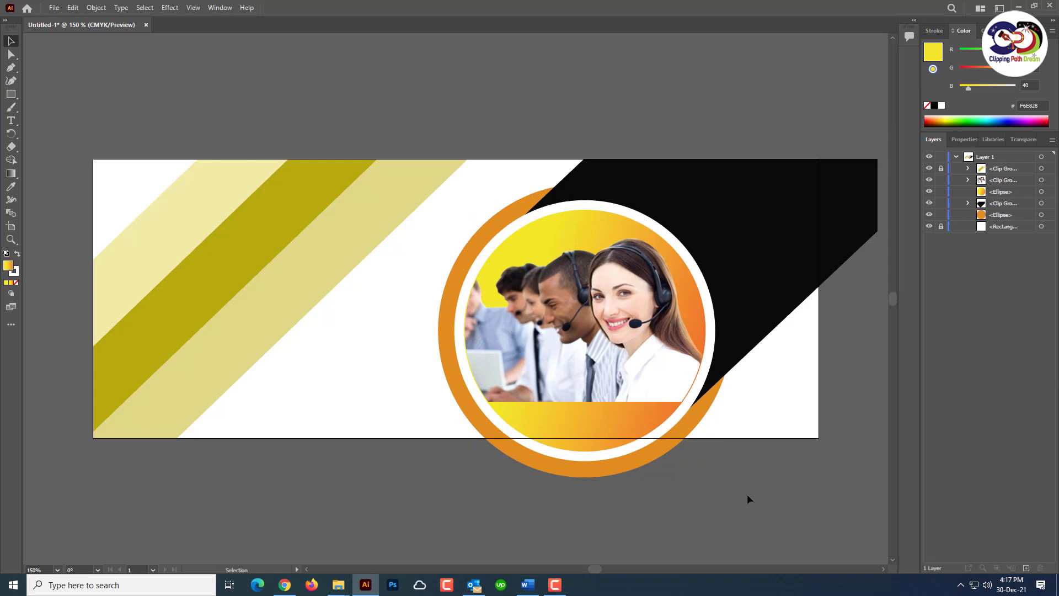
Give the white ring an 8 pt stroke weight and zoom out.
{"action": "left_click", "coordinate": [704, 353]}
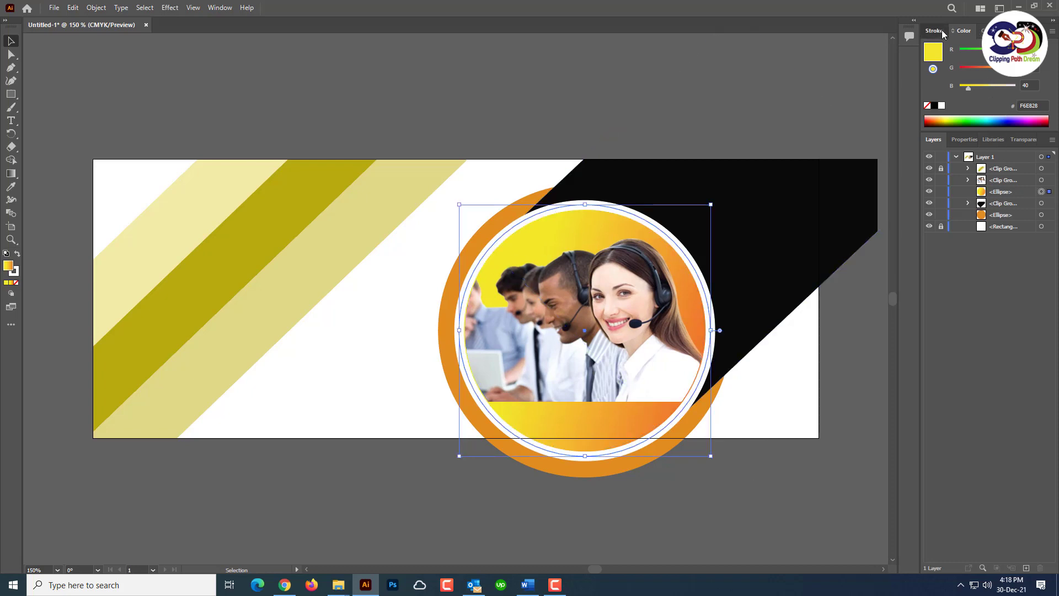
{"action": "left_click", "coordinate": [936, 31]}
{"action": "left_click", "coordinate": [984, 49]}
{"action": "left_click", "coordinate": [986, 191]}
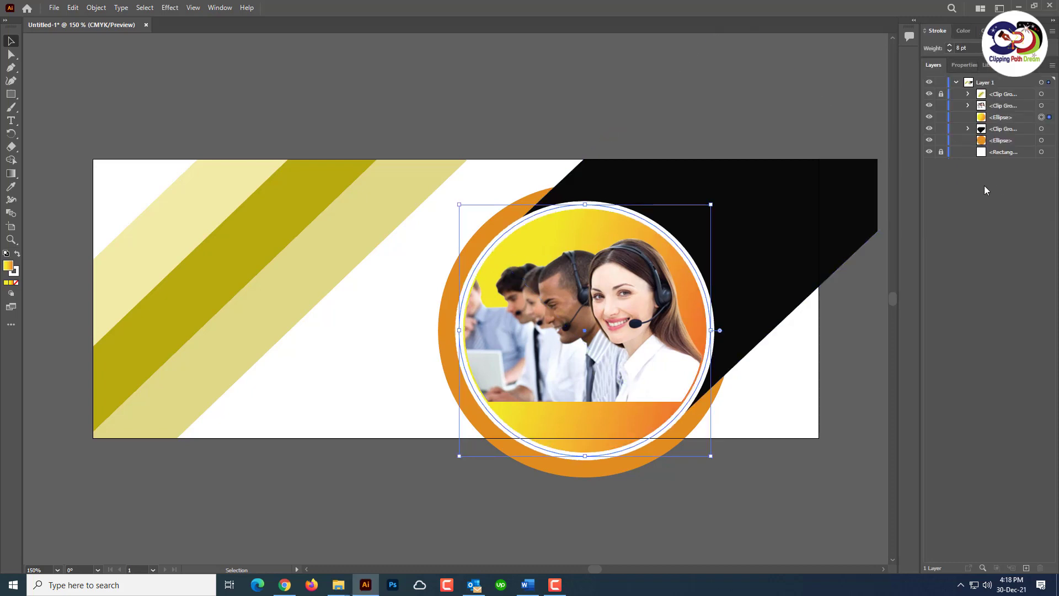
{"action": "left_click", "coordinate": [839, 421]}
{"action": "key", "text": "ctrl+minus"}
{"action": "key", "text": "ctrl+minus"}
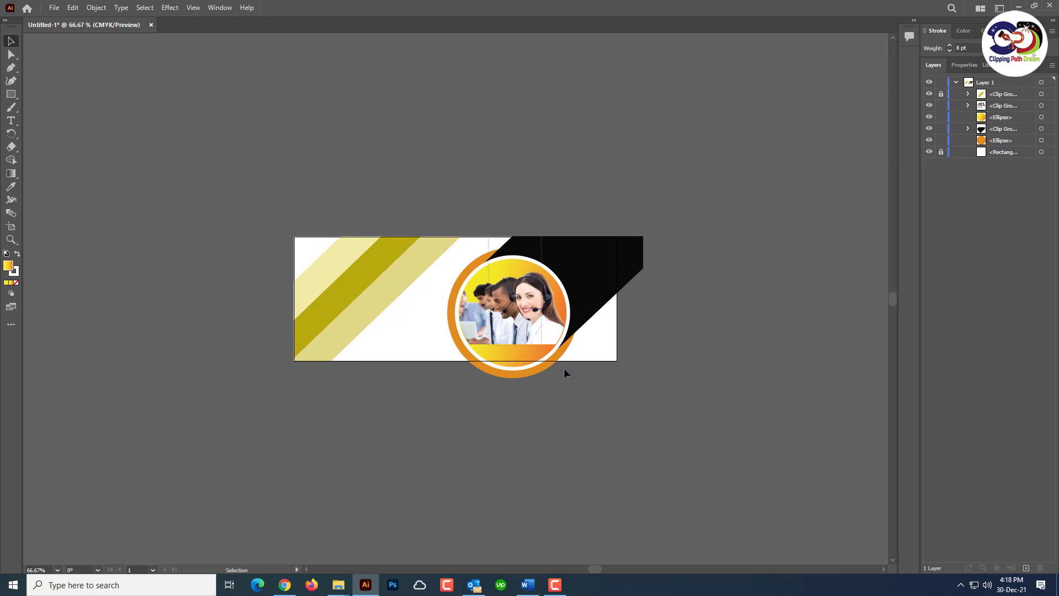
Group the photo circle, rings and black corner shape.
{"action": "left_click_drag", "start_coordinate": [564, 369], "coordinate": [533, 317]}
{"action": "right_click", "coordinate": [534, 317]}
{"action": "left_click", "coordinate": [562, 416]}
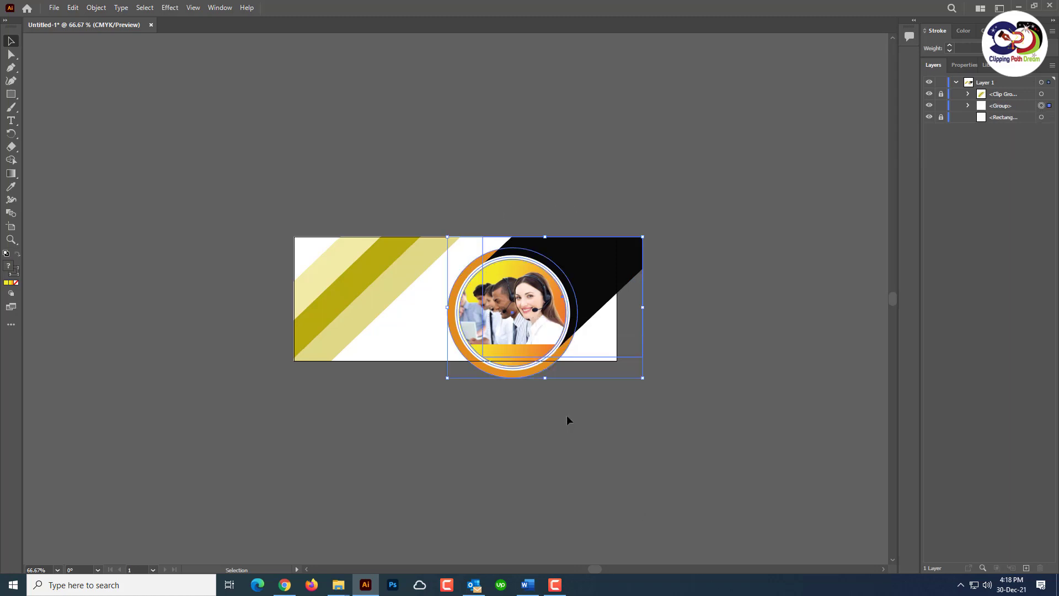
{"action": "left_click", "coordinate": [608, 329]}
Draw a rectangle over the banner's right part with no fill and no stroke.
{"action": "left_click", "coordinate": [11, 95]}
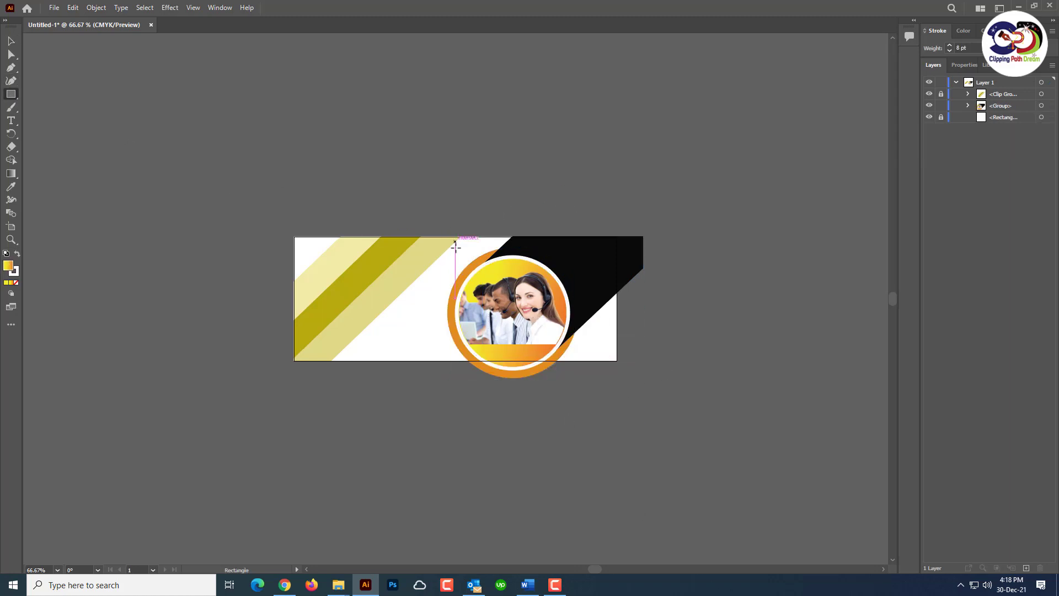
{"action": "left_click_drag", "start_coordinate": [453, 231], "coordinate": [505, 357]}
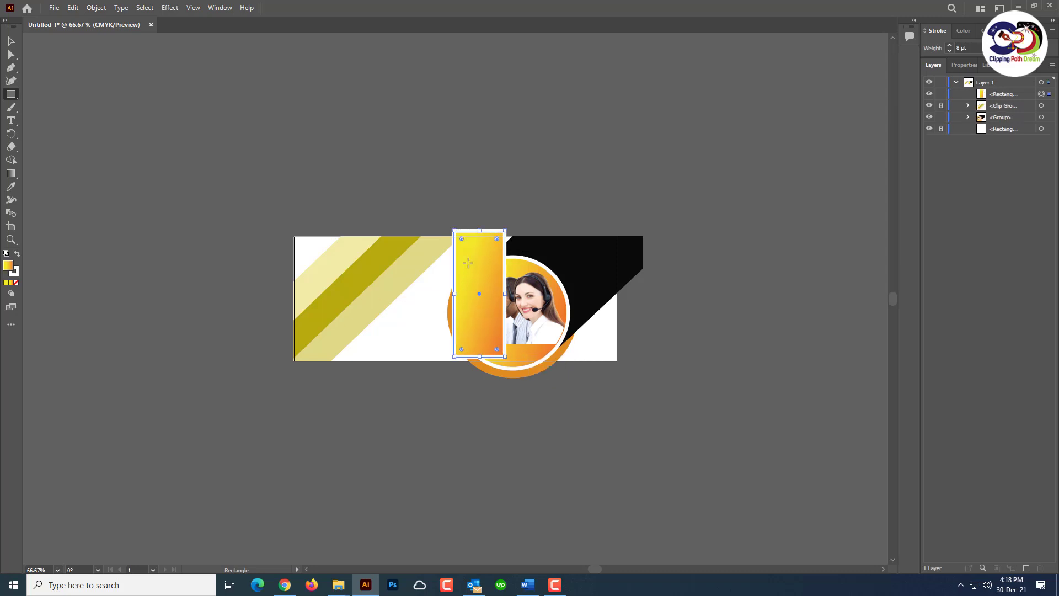
{"action": "key", "text": "Delete"}
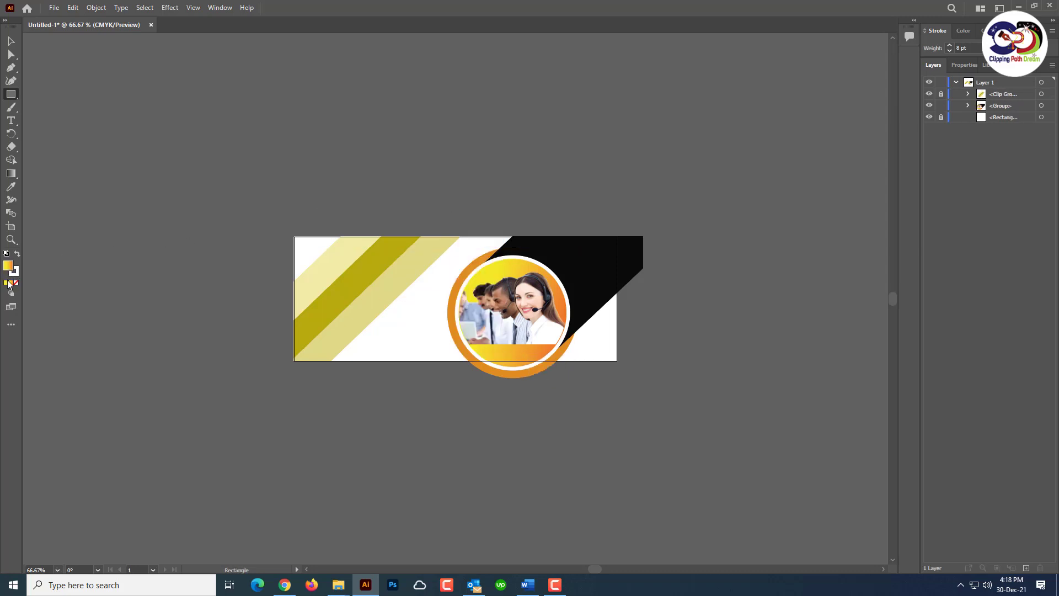
{"action": "left_click", "coordinate": [6, 282]}
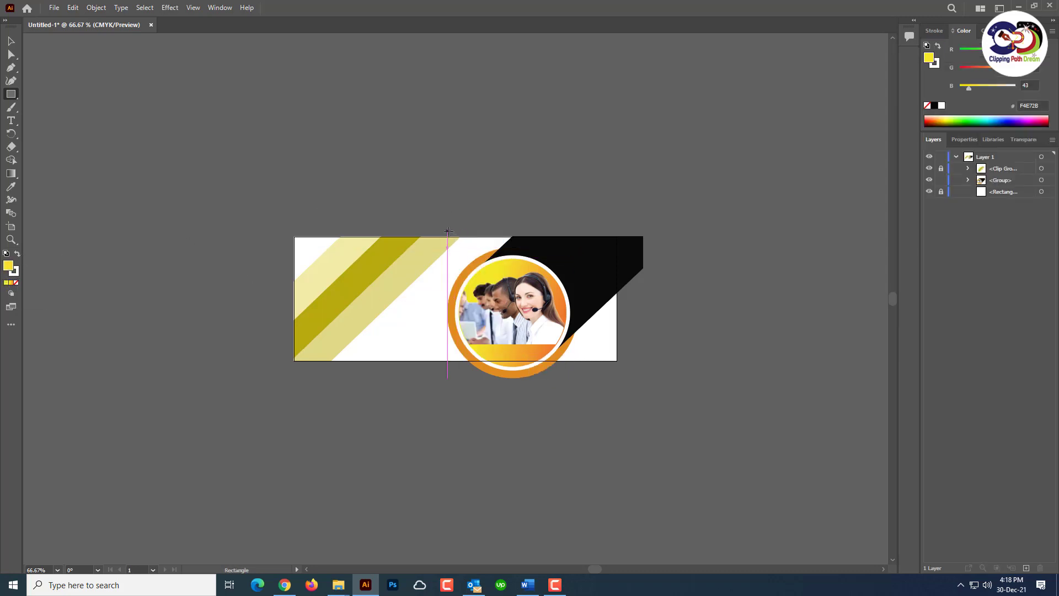
{"action": "mouse_move", "coordinate": [447, 227]}
{"action": "left_mouse_down"}
{"action": "mouse_move", "coordinate": [509, 361]}
{"action": "mouse_move", "coordinate": [617, 363]}
{"action": "left_mouse_up"}
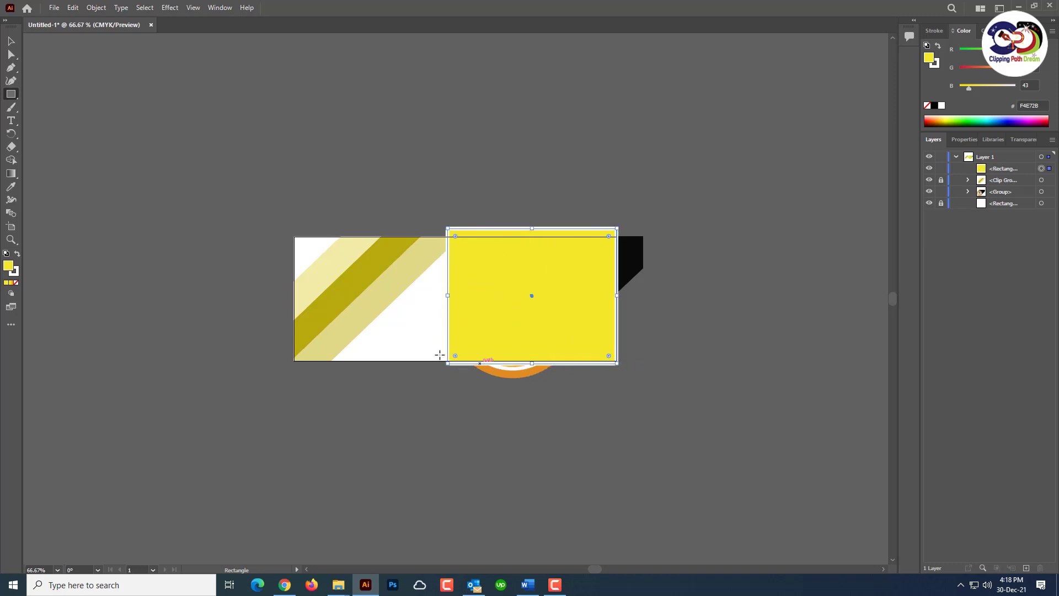
{"action": "left_click", "coordinate": [15, 271]}
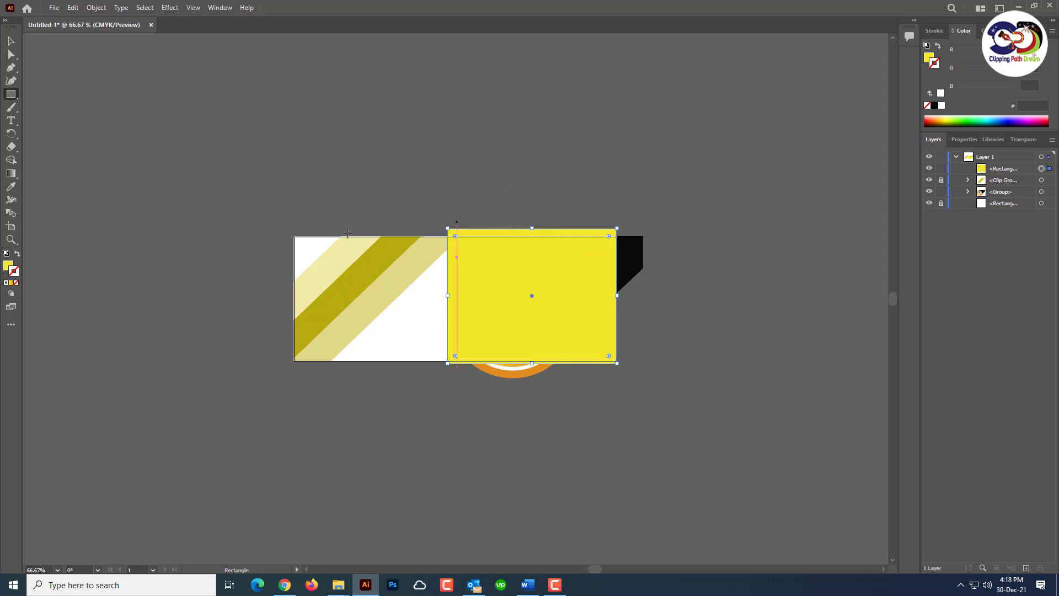
{"action": "left_click", "coordinate": [17, 253]}
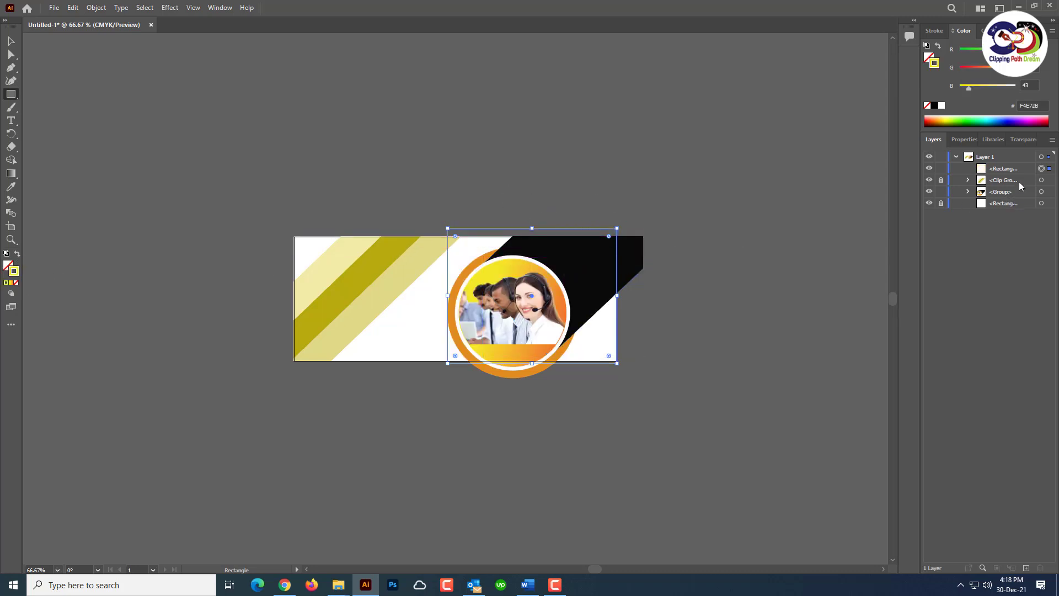
Place the rectangle above the group and make a clipping mask from both.
{"action": "left_click_drag", "start_coordinate": [1014, 170], "coordinate": [1001, 188]}
{"action": "left_click", "coordinate": [1042, 192], "text": "shift"}
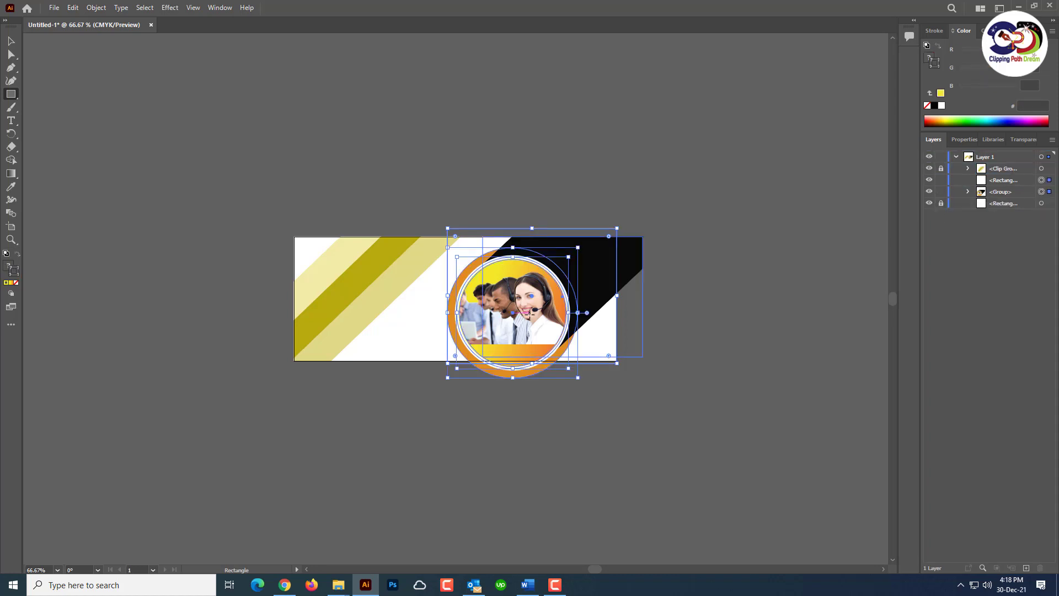
{"action": "right_click", "coordinate": [528, 312]}
{"action": "left_click", "coordinate": [557, 423]}
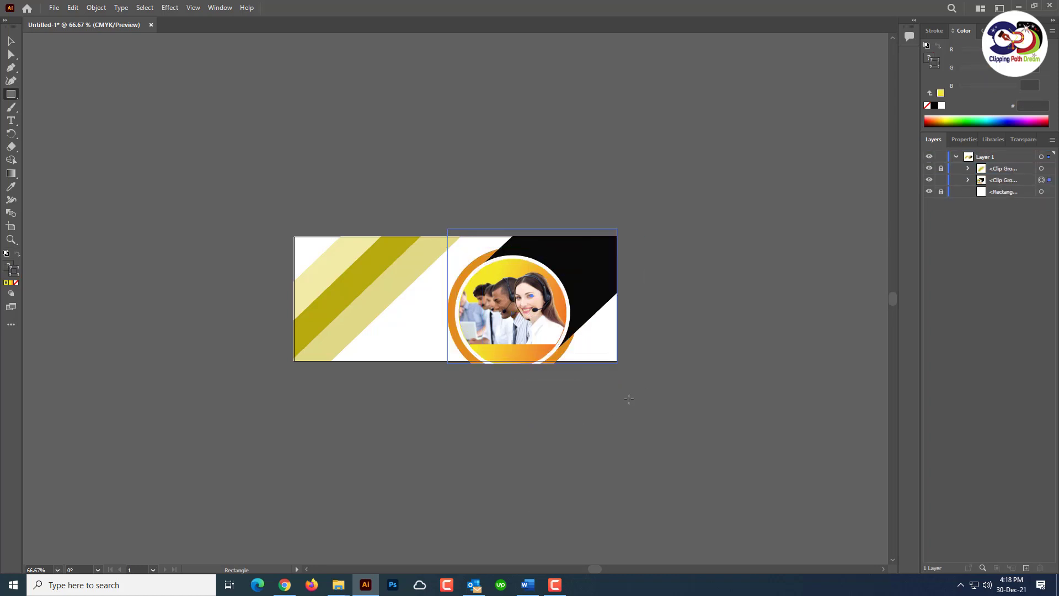
{"action": "left_click", "coordinate": [11, 41]}
Expand the right-side clip group and slightly adjust its clipping path.
{"action": "left_click", "coordinate": [125, 127]}
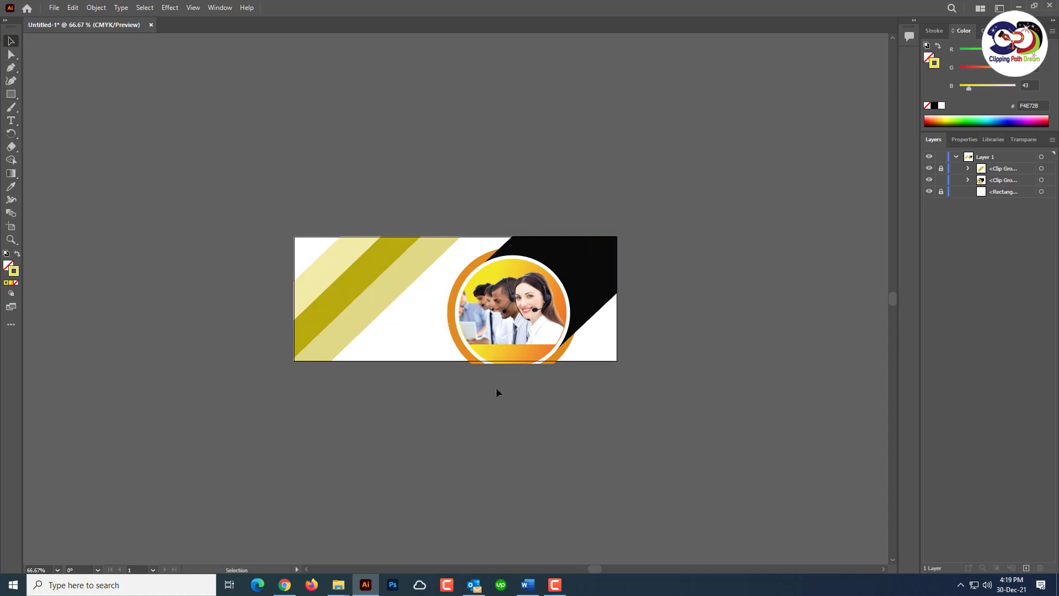
{"action": "left_click", "coordinate": [968, 181]}
{"action": "left_click", "coordinate": [1041, 192]}
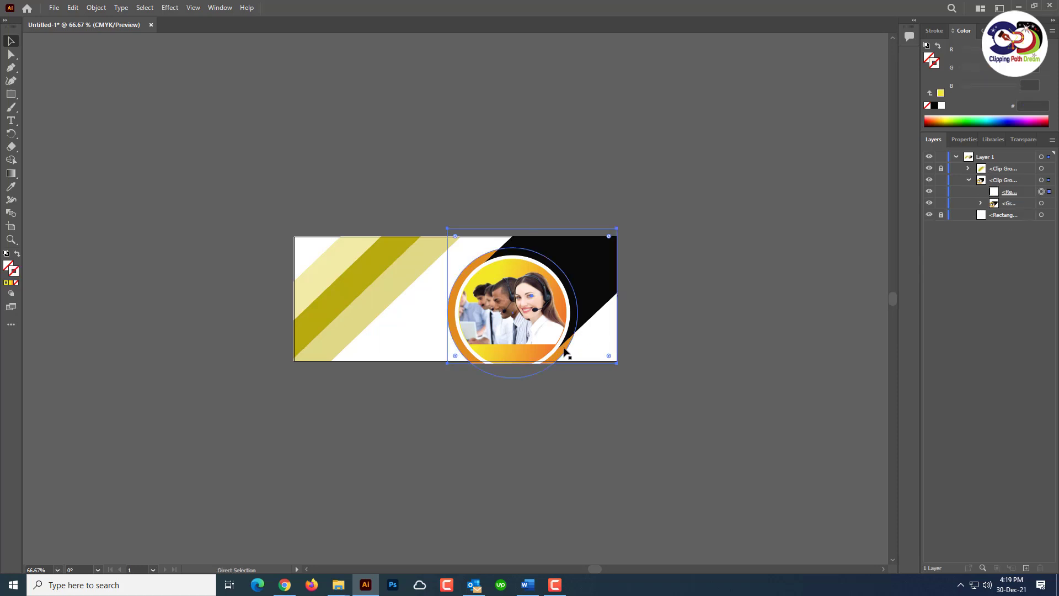
{"action": "key", "text": "ctrl+equal"}
{"action": "left_click_drag", "start_coordinate": [460, 397], "coordinate": [456, 395]}
{"action": "left_click", "coordinate": [697, 409]}
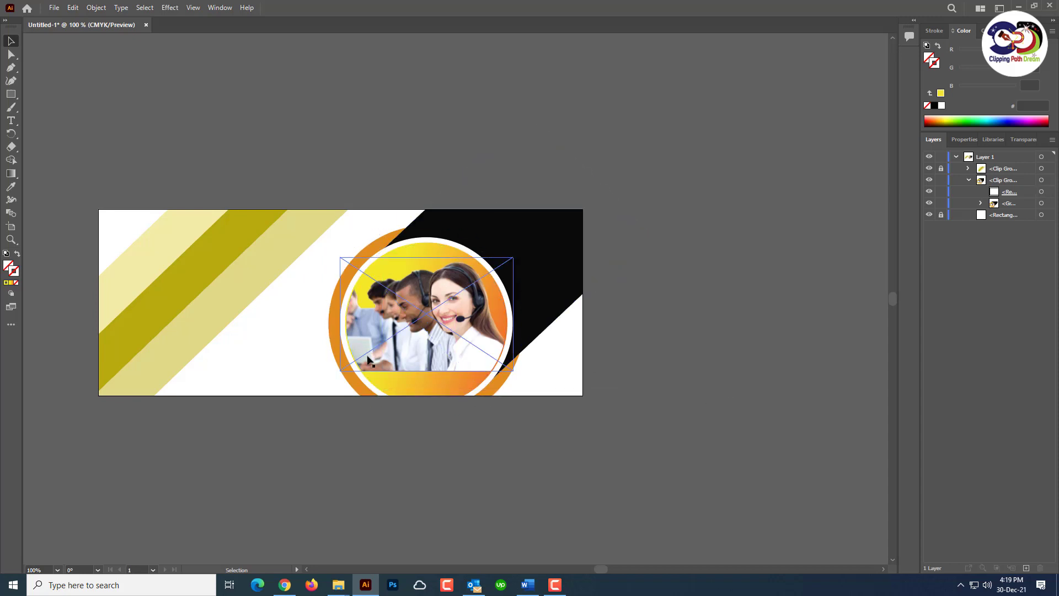
Create a trial 408.9 × 326.7 px rectangle, then delete it.
{"action": "scroll", "coordinate": [772, 424], "scroll_direction": "left", "scroll_amount": 3}
{"action": "scroll", "coordinate": [772, 425], "scroll_direction": "down", "scroll_amount": 1}
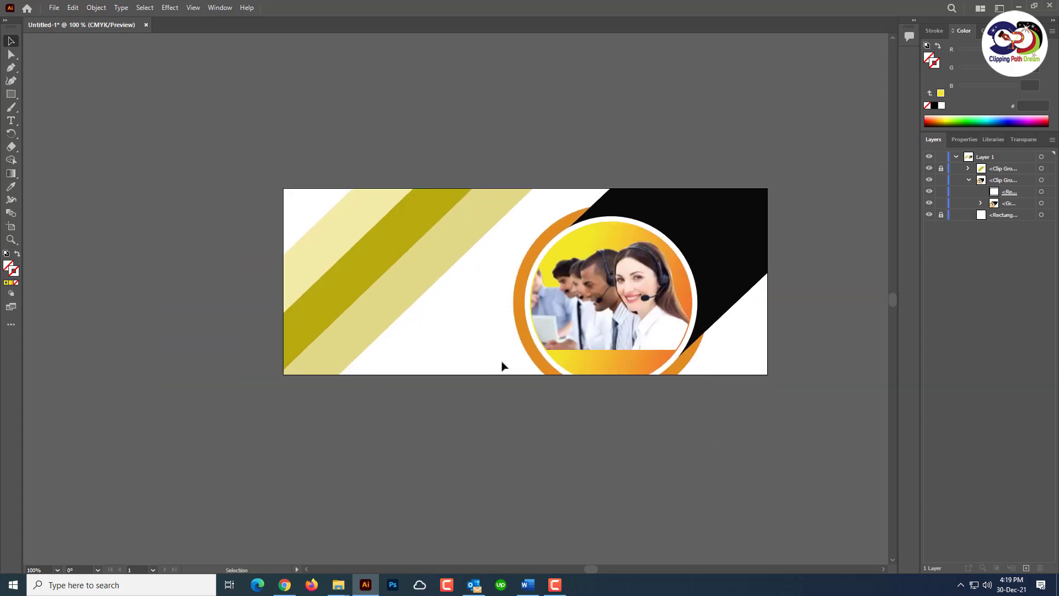
{"action": "left_click", "coordinate": [12, 96]}
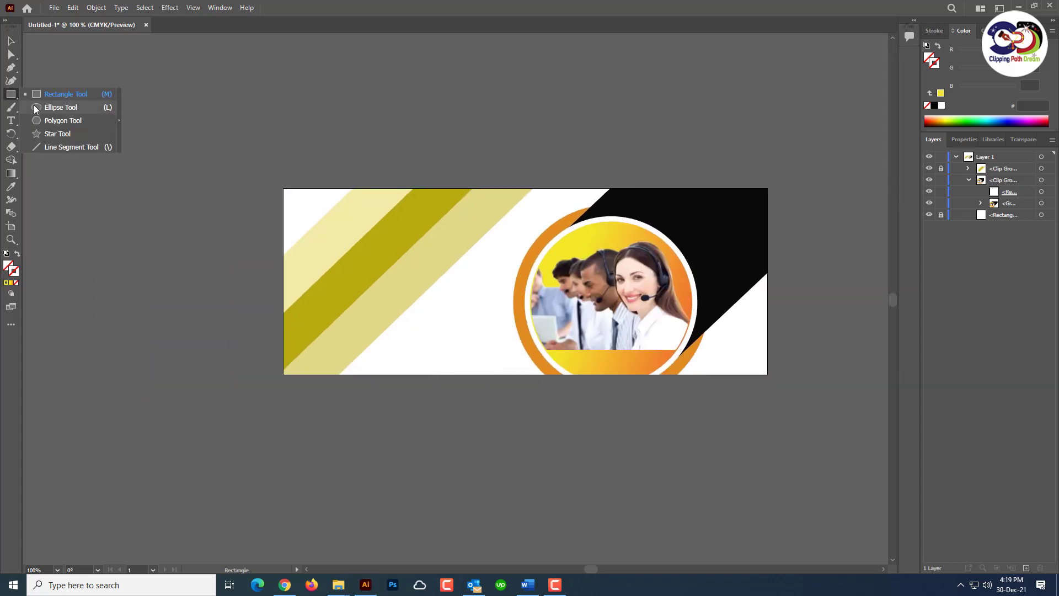
{"action": "left_click", "coordinate": [416, 333]}
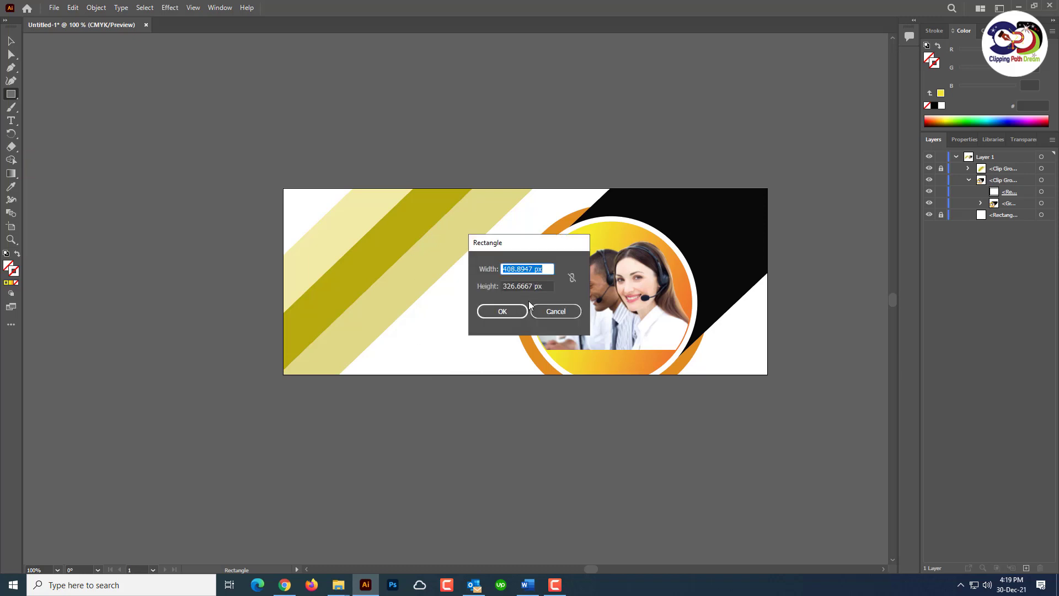
{"action": "left_click", "coordinate": [501, 311]}
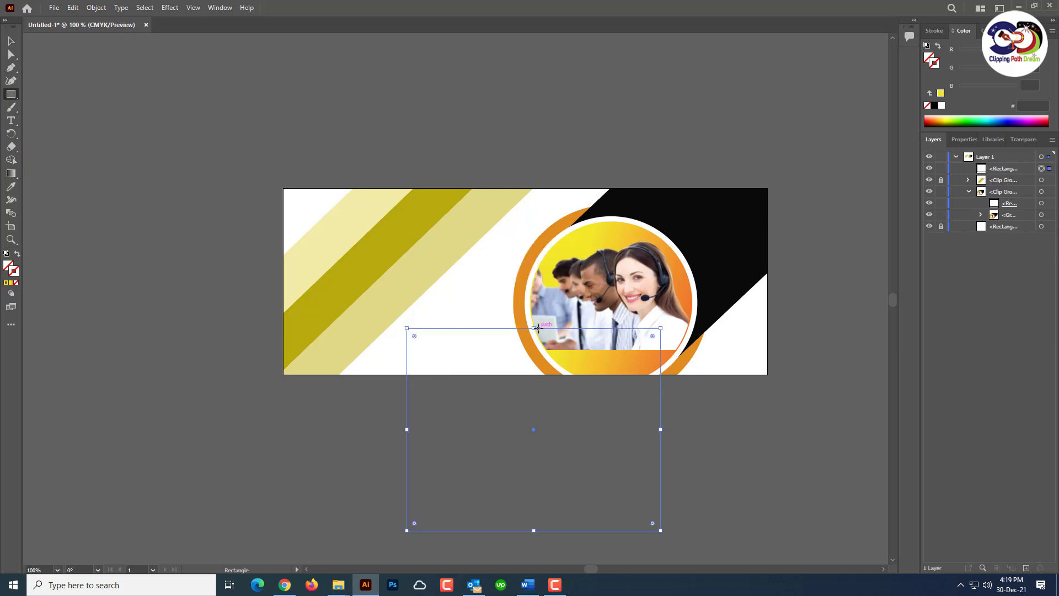
{"action": "key", "text": "Delete"}
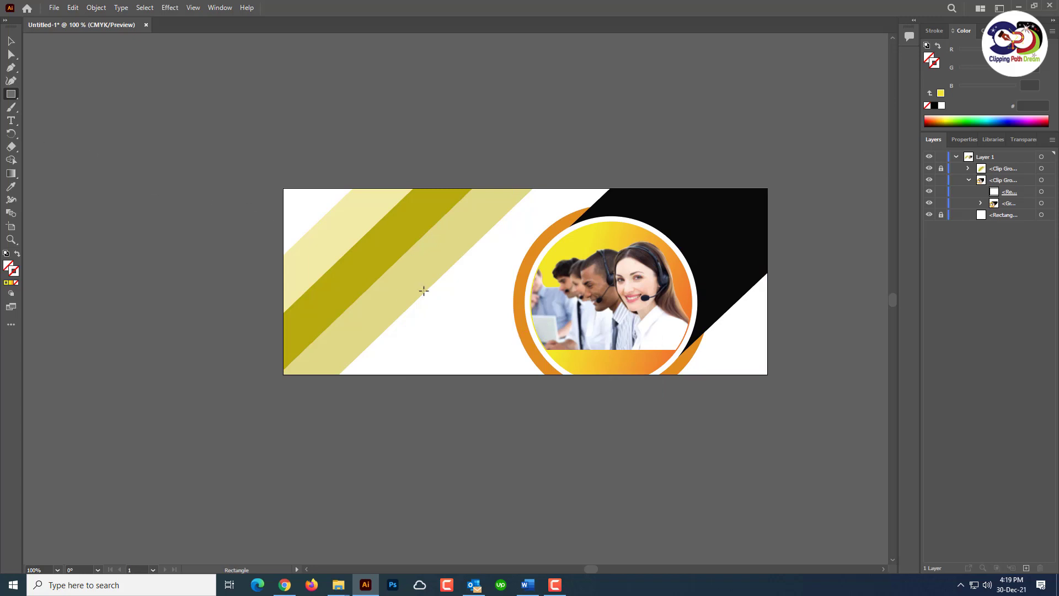
Show the full list of available tools from the toolbar.
{"action": "right_click", "coordinate": [433, 300]}
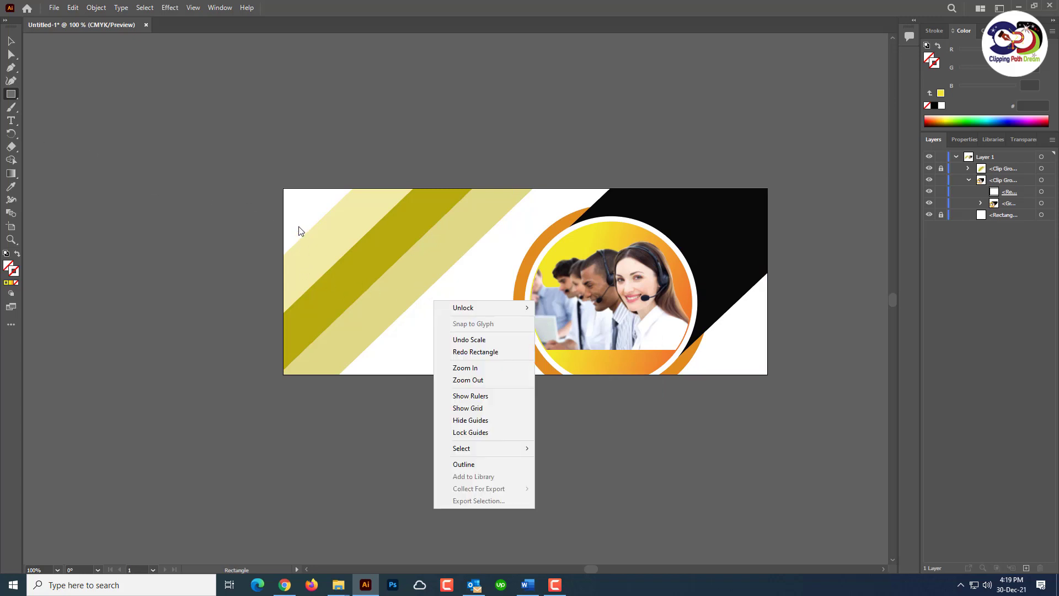
{"action": "left_click", "coordinate": [12, 95]}
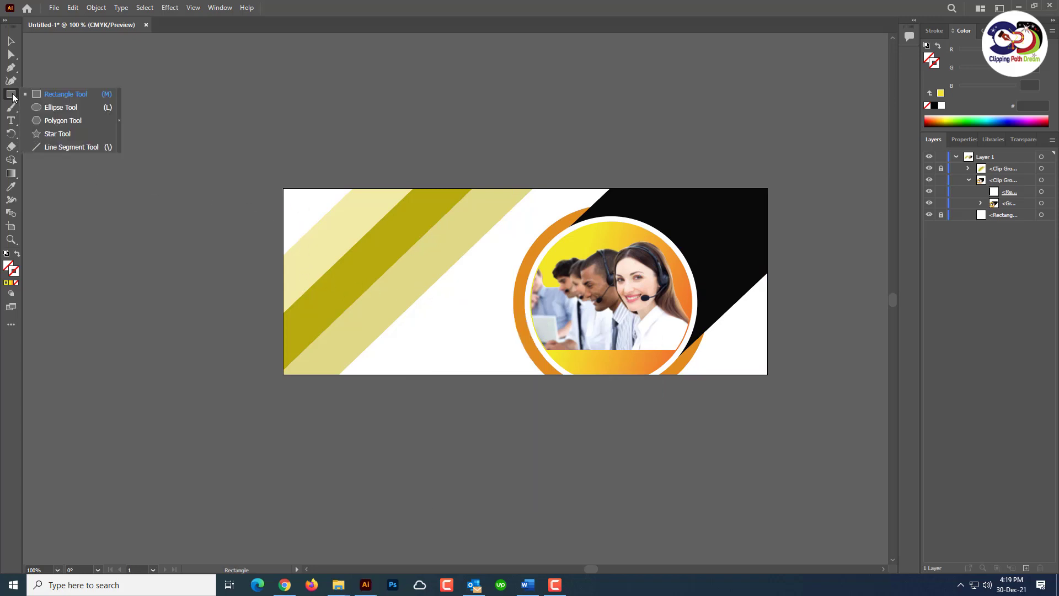
{"action": "left_click", "coordinate": [12, 326]}
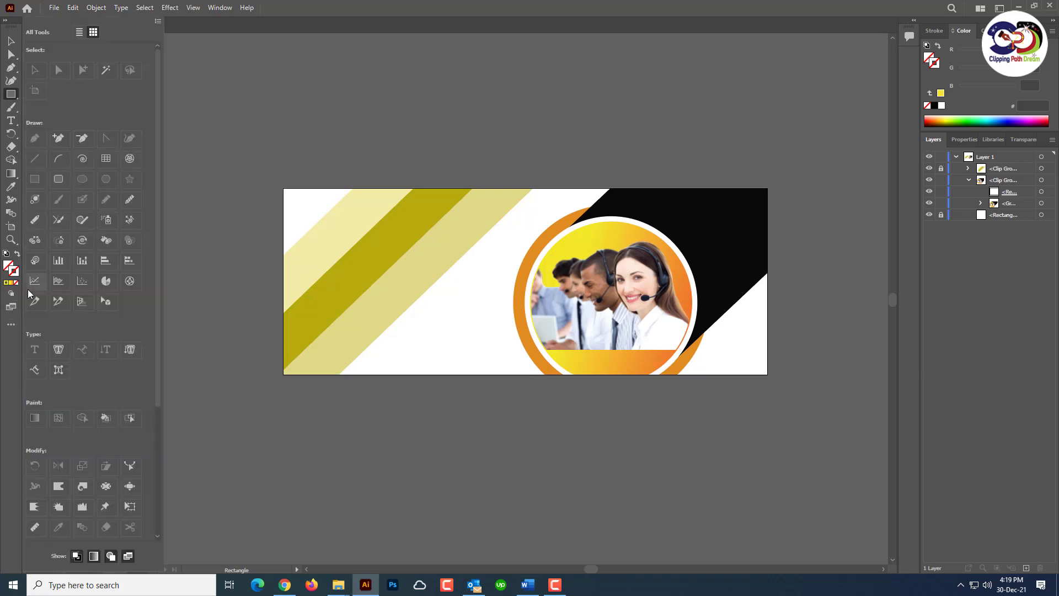
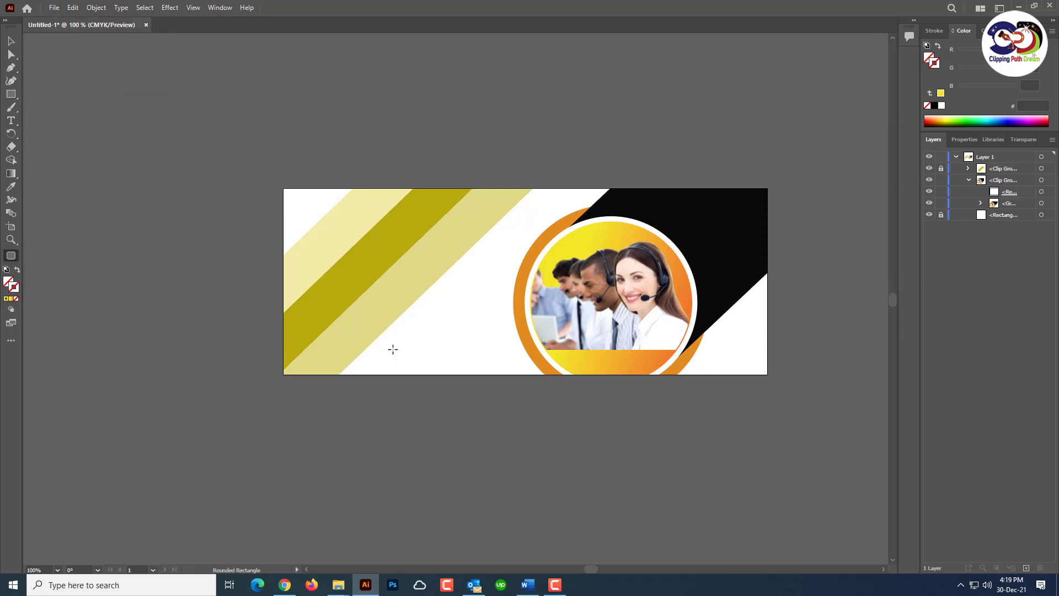
Draw a small rectangle near the banner's bottom and round its corners fully into a pill.
{"action": "left_click_drag", "start_coordinate": [388, 343], "coordinate": [470, 374]}
{"action": "left_click", "coordinate": [417, 317]}
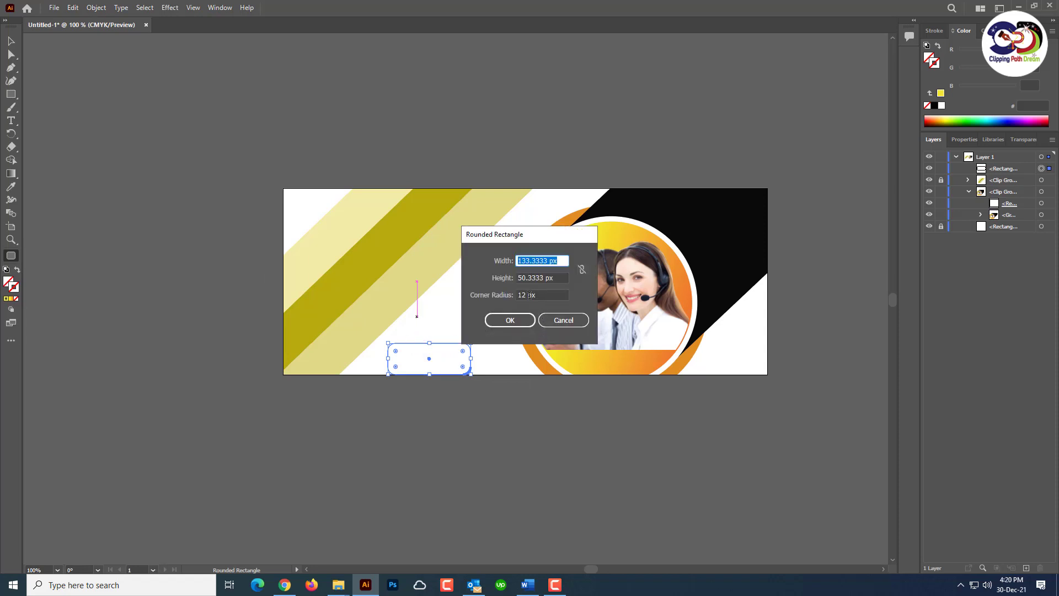
{"action": "left_click", "coordinate": [563, 320]}
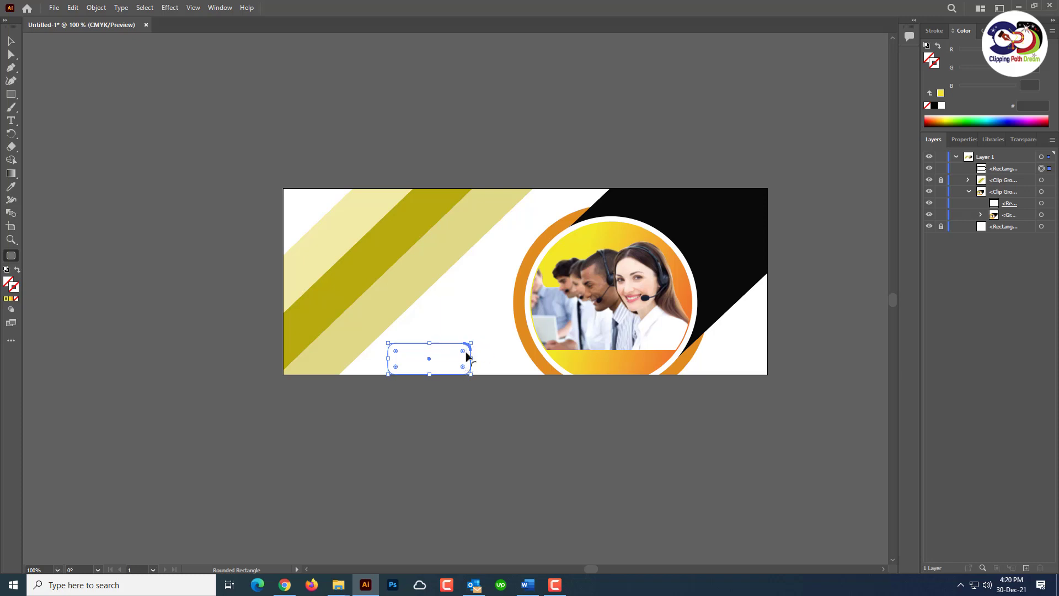
{"action": "mouse_move", "coordinate": [462, 351]}
{"action": "left_mouse_down"}
{"action": "mouse_move", "coordinate": [458, 363]}
{"action": "mouse_move", "coordinate": [390, 301]}
{"action": "mouse_move", "coordinate": [415, 354]}
{"action": "mouse_move", "coordinate": [415, 343]}
{"action": "left_mouse_up"}
{"action": "left_click", "coordinate": [11, 41]}
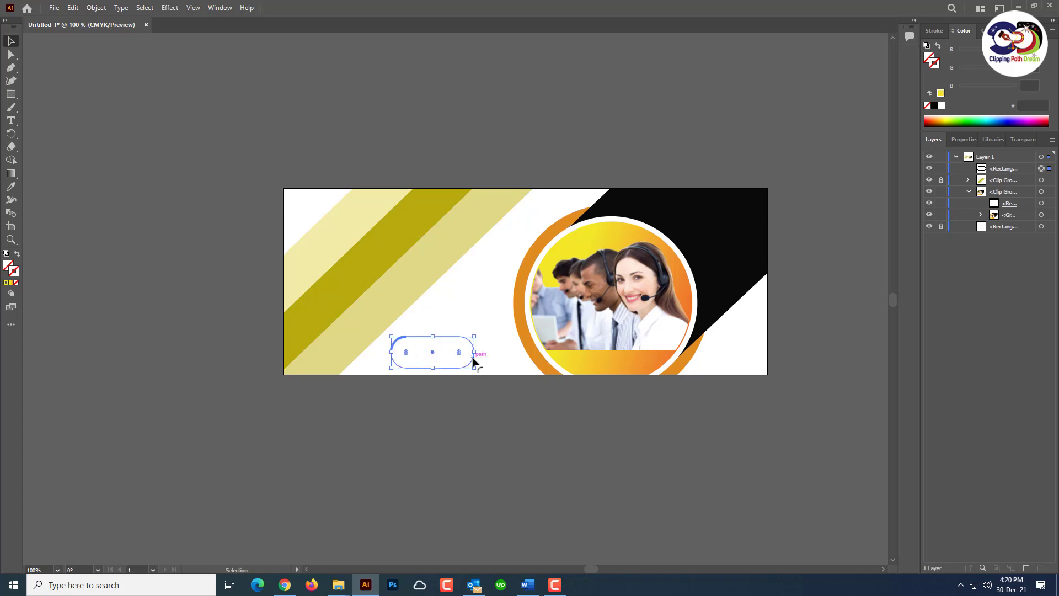
Move the pill shape up-left onto the yellow stripes.
{"action": "double_click", "coordinate": [11, 269]}
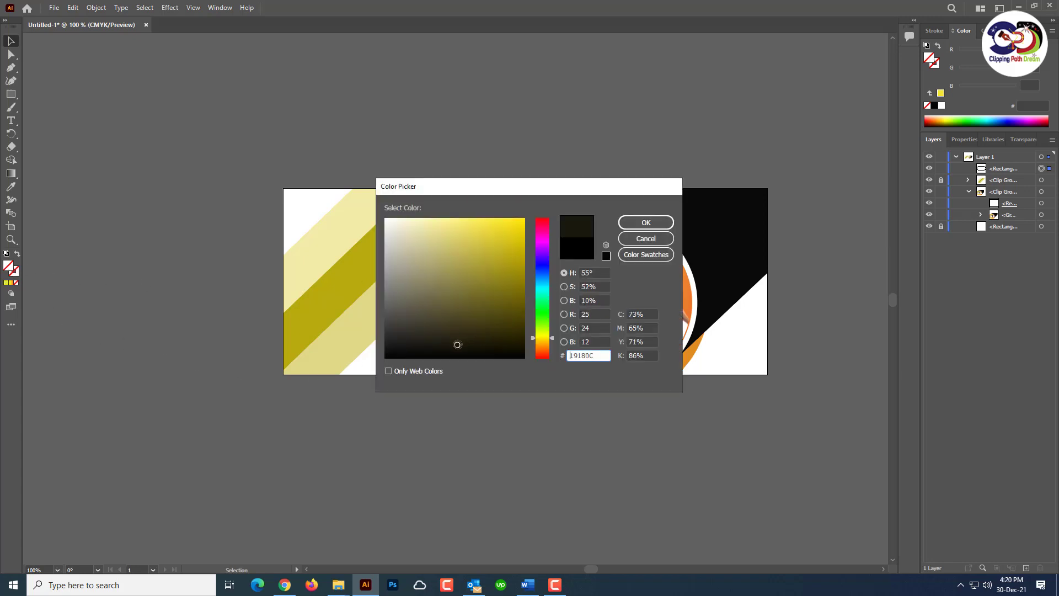
{"action": "left_click", "coordinate": [645, 239]}
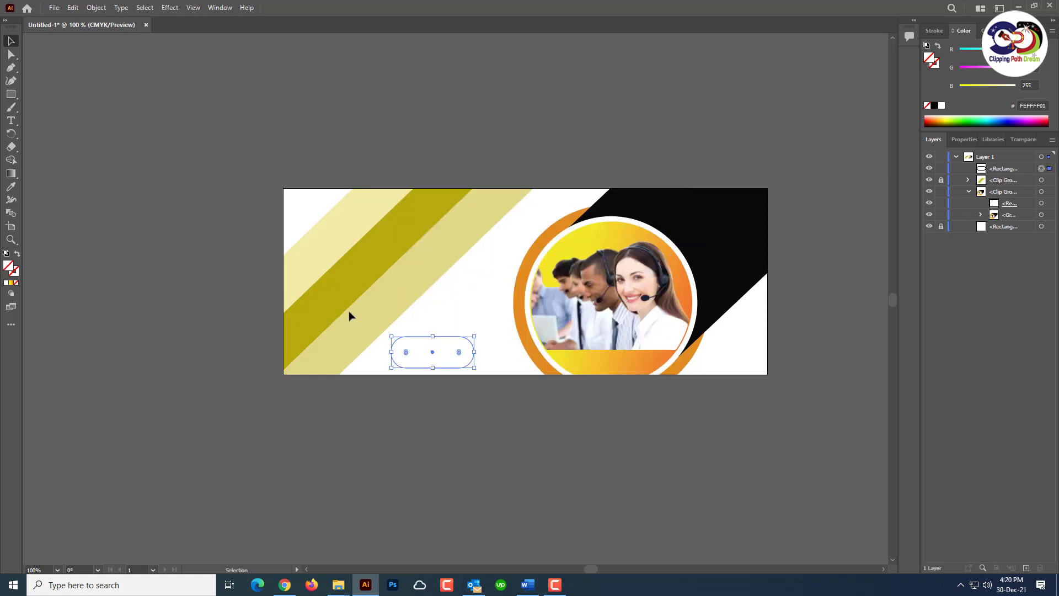
{"action": "double_click", "coordinate": [10, 269]}
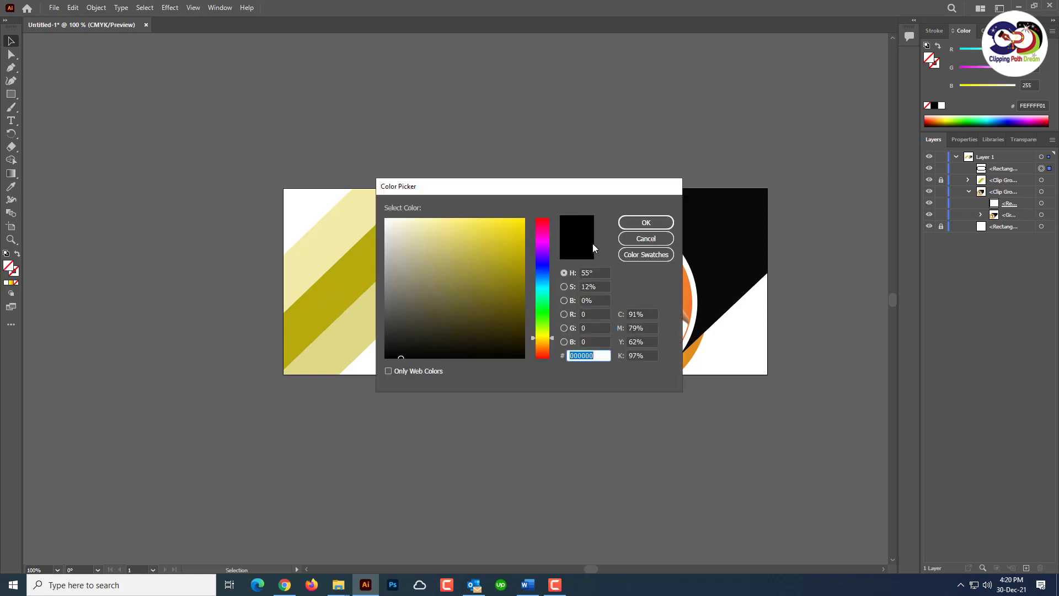
{"action": "left_click", "coordinate": [642, 222]}
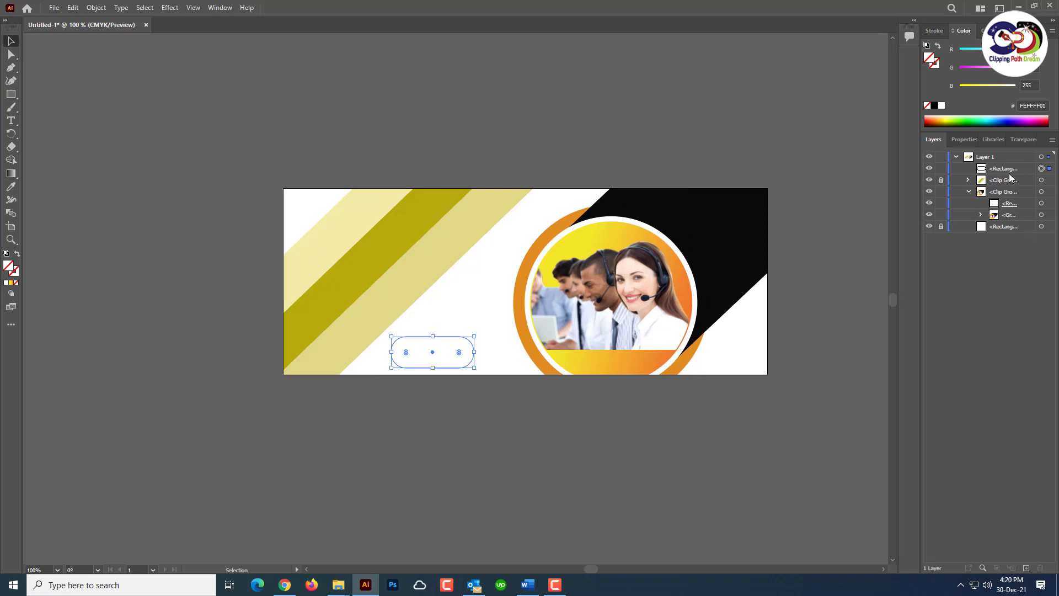
{"action": "left_click", "coordinate": [969, 191]}
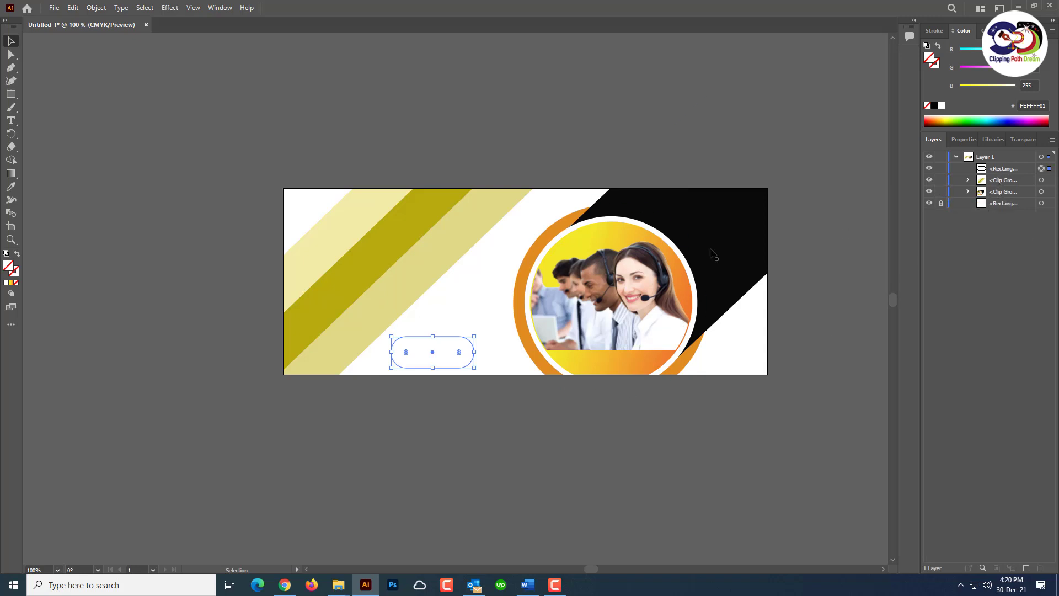
{"action": "left_click_drag", "start_coordinate": [434, 334], "coordinate": [373, 301]}
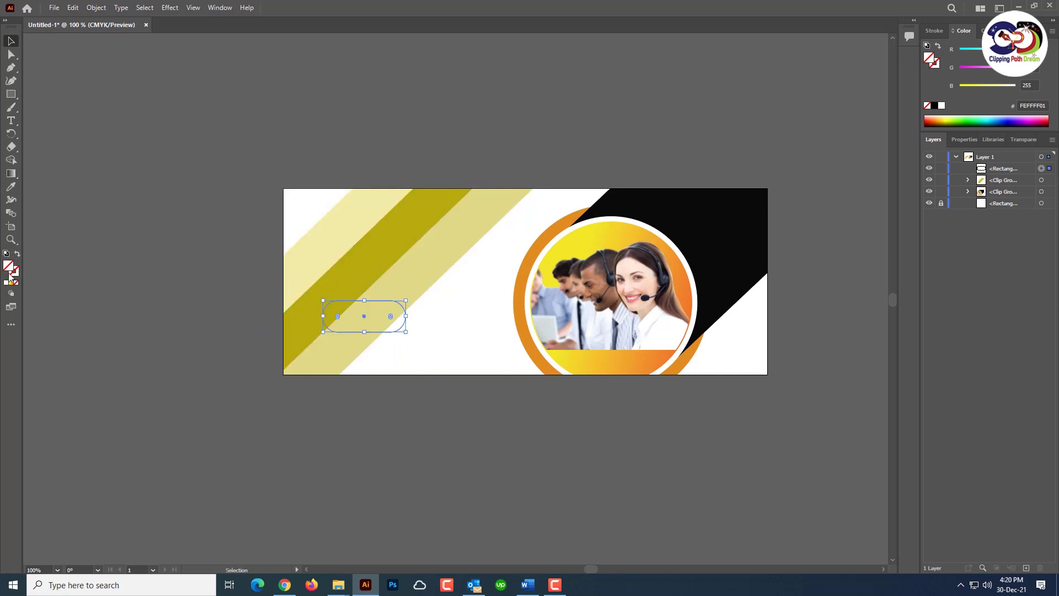
{"action": "left_click", "coordinate": [363, 345]}
{"action": "left_click", "coordinate": [359, 332]}
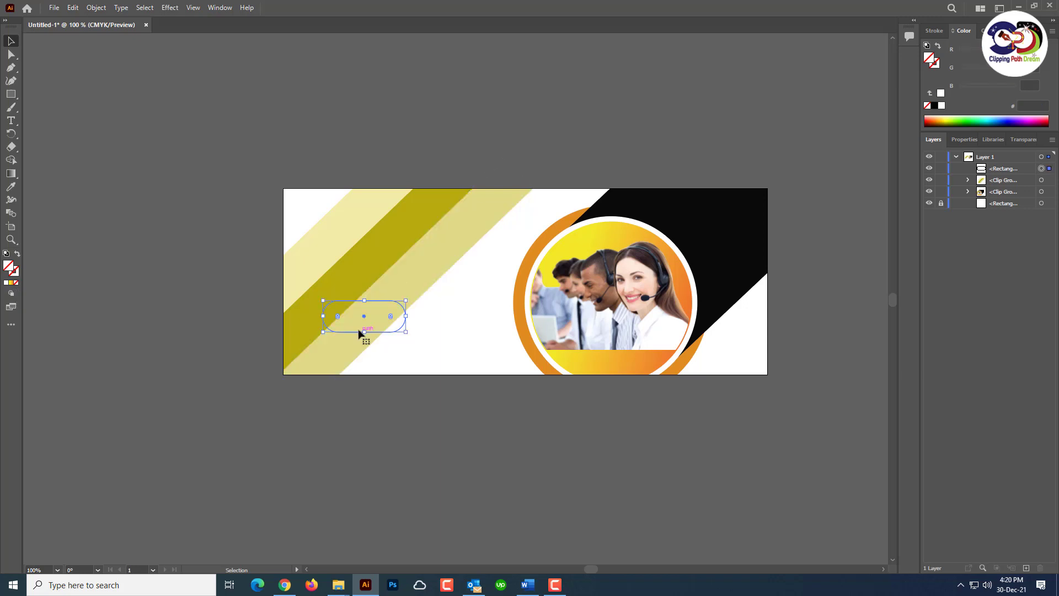
Fill the pill near-black, first trying hex 333300.
{"action": "double_click", "coordinate": [11, 266]}
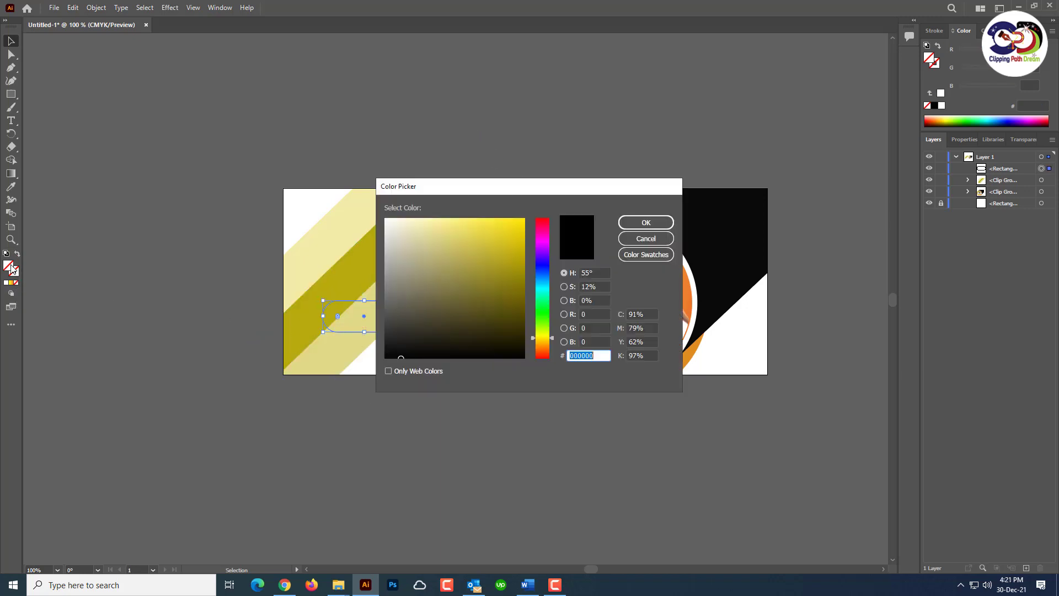
{"action": "type", "text": "333300"}
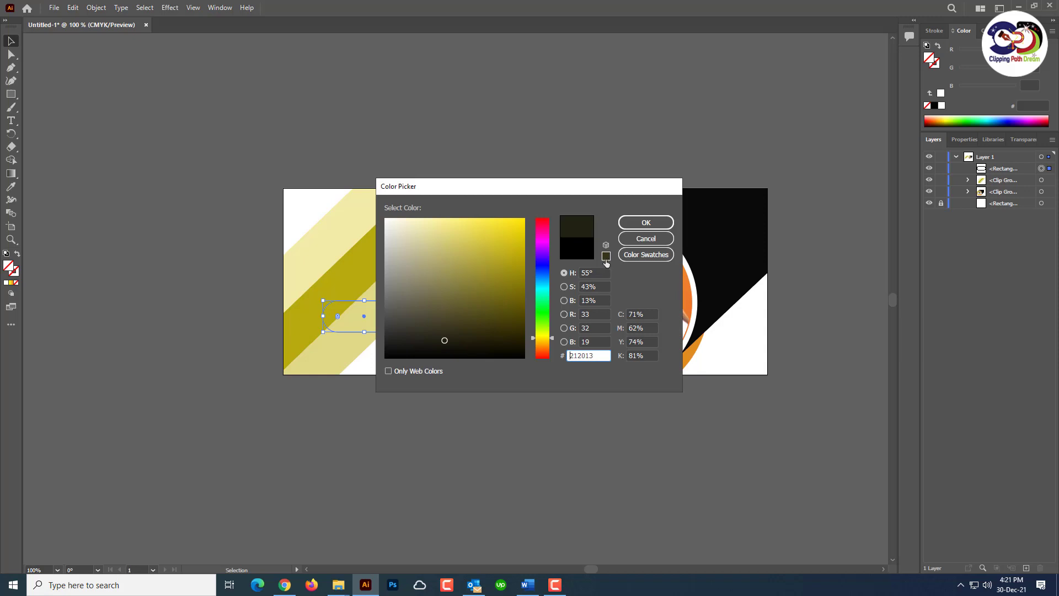
{"action": "key", "text": "Return"}
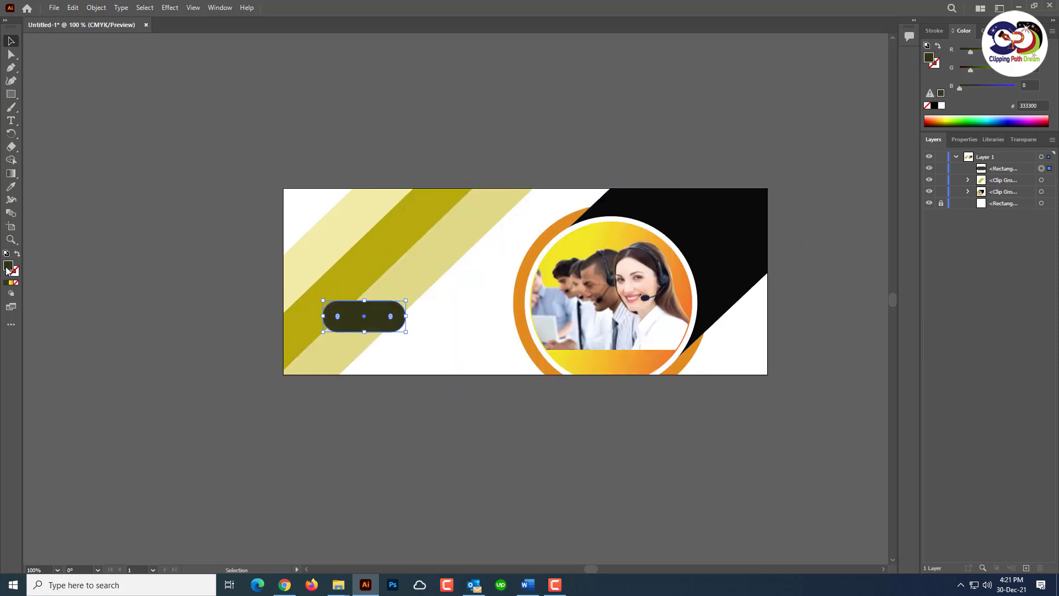
{"action": "double_click", "coordinate": [7, 269]}
{"action": "left_click", "coordinate": [387, 357]}
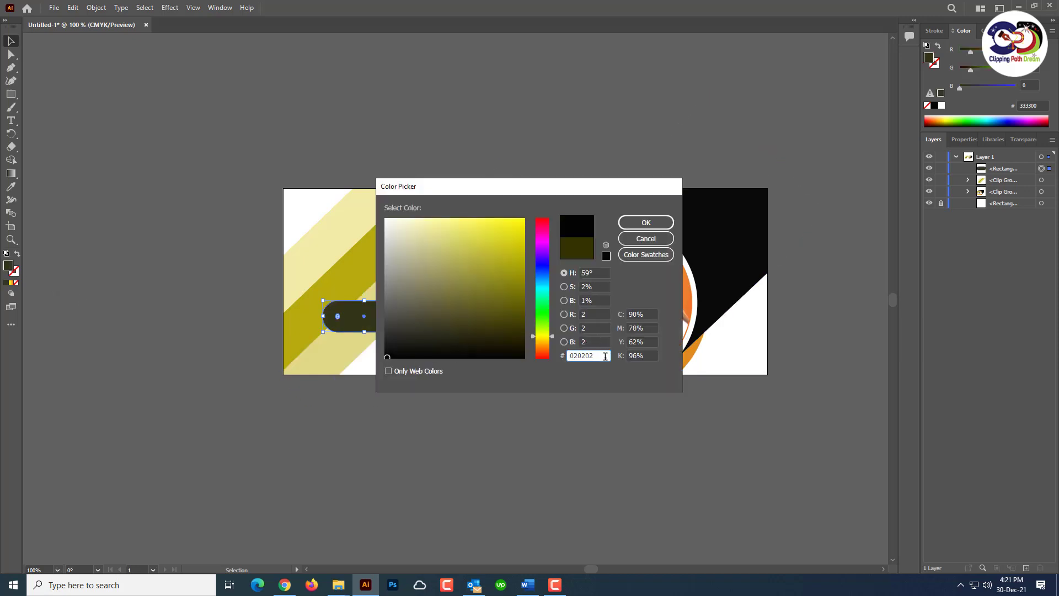
{"action": "left_click", "coordinate": [646, 223]}
{"action": "left_click", "coordinate": [425, 342]}
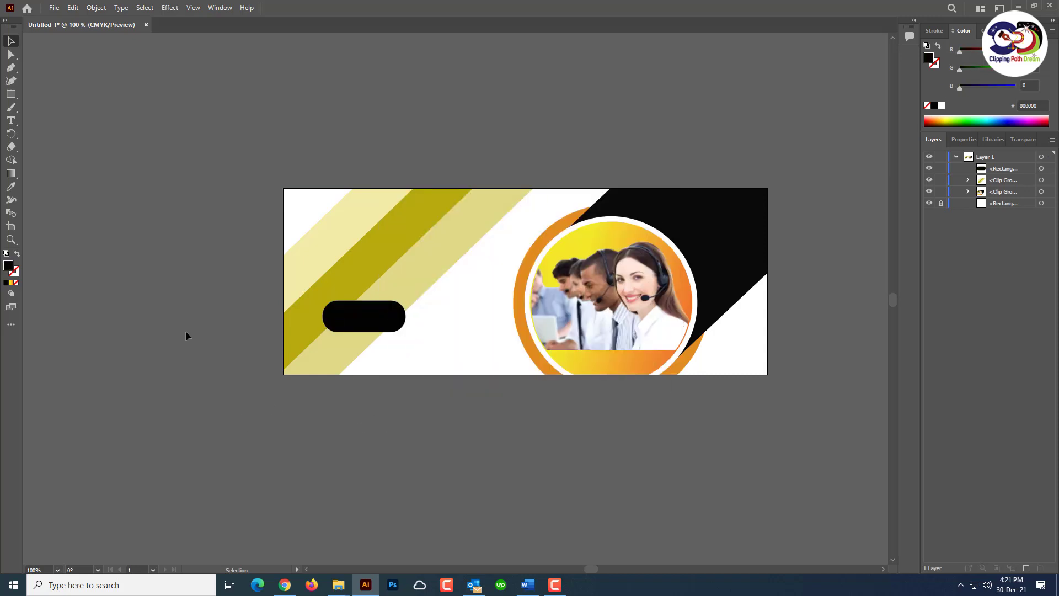
Type 'SHOP NOW' just below the black pill and select it.
{"action": "left_click", "coordinate": [12, 125]}
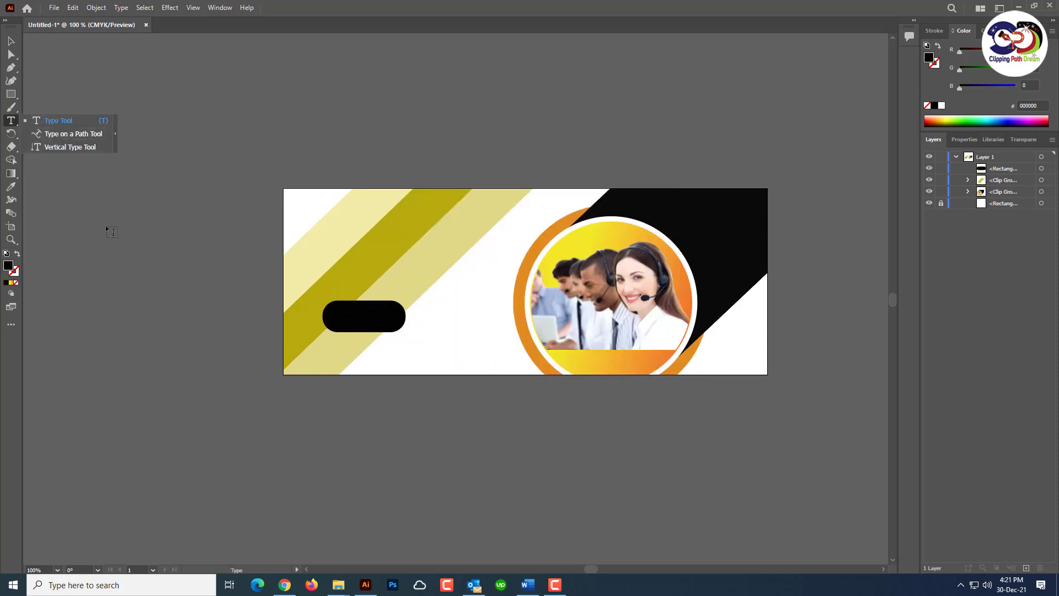
{"action": "left_click", "coordinate": [407, 360]}
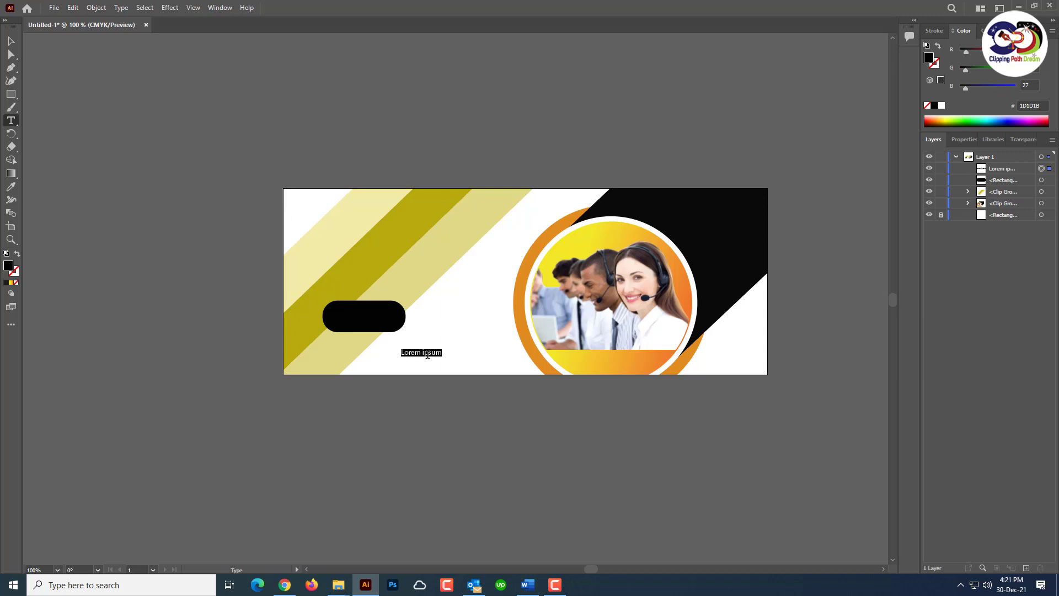
{"action": "type", "text": "SHOP NOW"}
{"action": "left_click_drag", "start_coordinate": [437, 351], "coordinate": [392, 351]}
Show the Character panel and dock it with the other panels.
{"action": "left_click", "coordinate": [219, 8]}
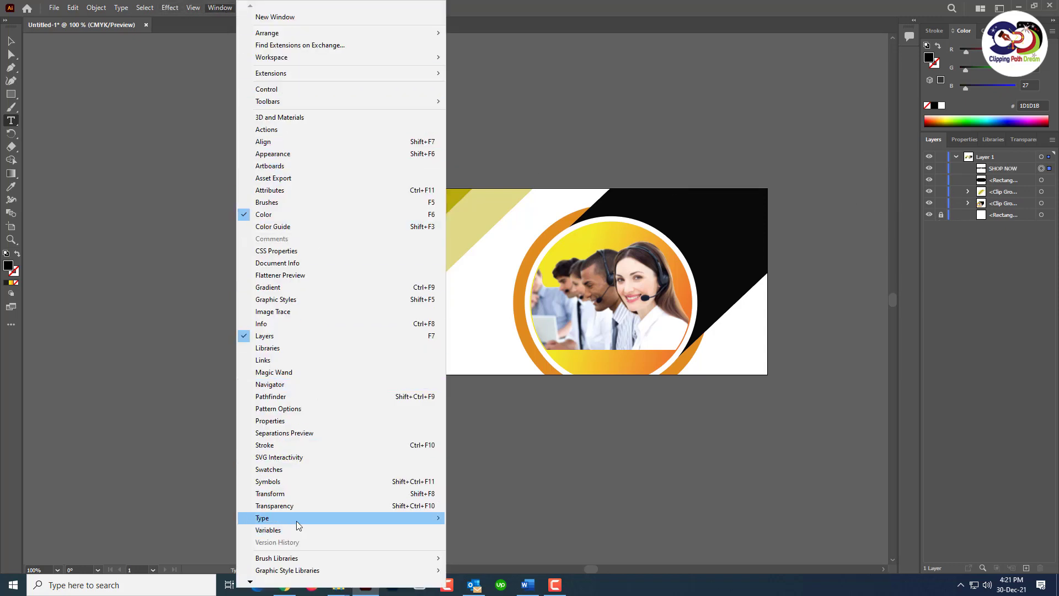
{"action": "mouse_move", "coordinate": [339, 518]}
{"action": "left_click", "coordinate": [490, 445]}
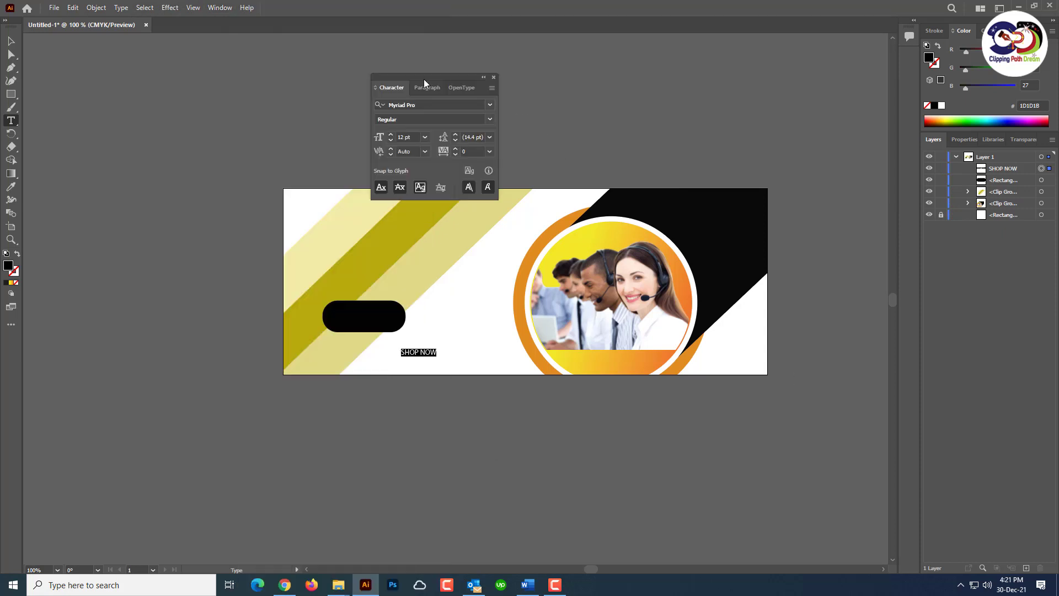
{"action": "mouse_move", "coordinate": [424, 78]}
{"action": "left_mouse_down"}
{"action": "mouse_move", "coordinate": [977, 227]}
{"action": "mouse_move", "coordinate": [919, 422]}
{"action": "mouse_move", "coordinate": [979, 136]}
{"action": "left_mouse_up"}
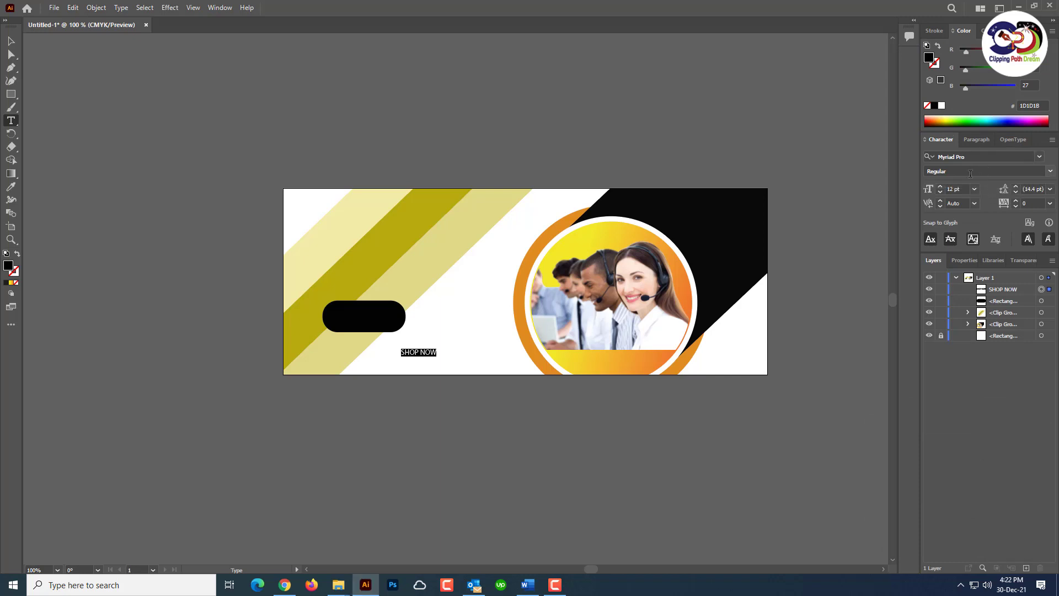
Choose Franklin Gothic Demi from the Character panel's font list for SHOP NOW.
{"action": "left_click", "coordinate": [961, 156]}
{"action": "left_click", "coordinate": [1039, 156]}
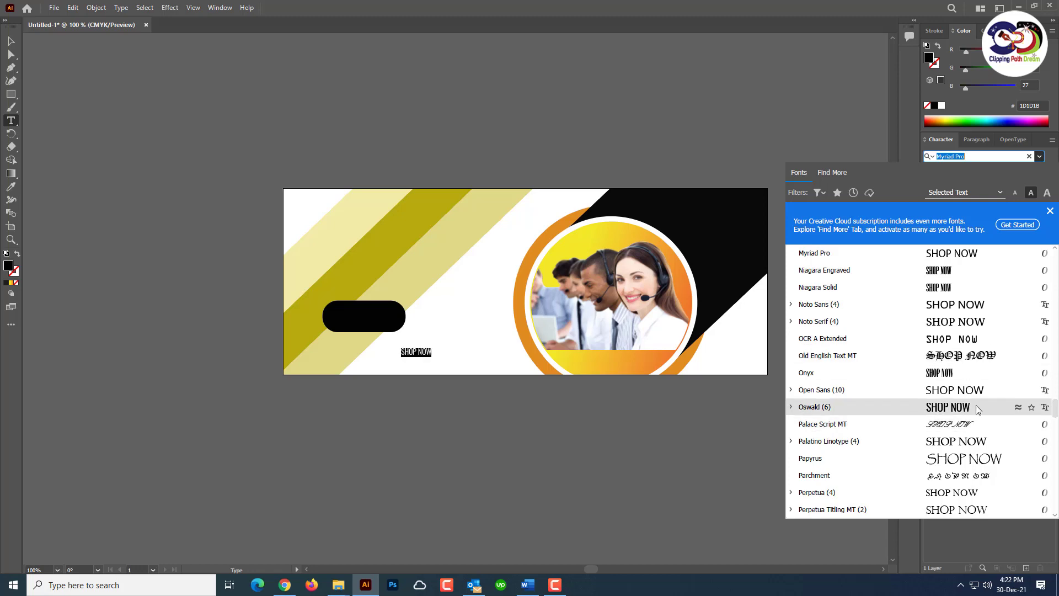
{"action": "scroll", "coordinate": [976, 409], "scroll_direction": "down", "scroll_amount": 2}
{"action": "scroll", "coordinate": [976, 409], "scroll_direction": "down", "scroll_amount": 2}
{"action": "scroll", "coordinate": [979, 419], "scroll_direction": "down", "scroll_amount": 1}
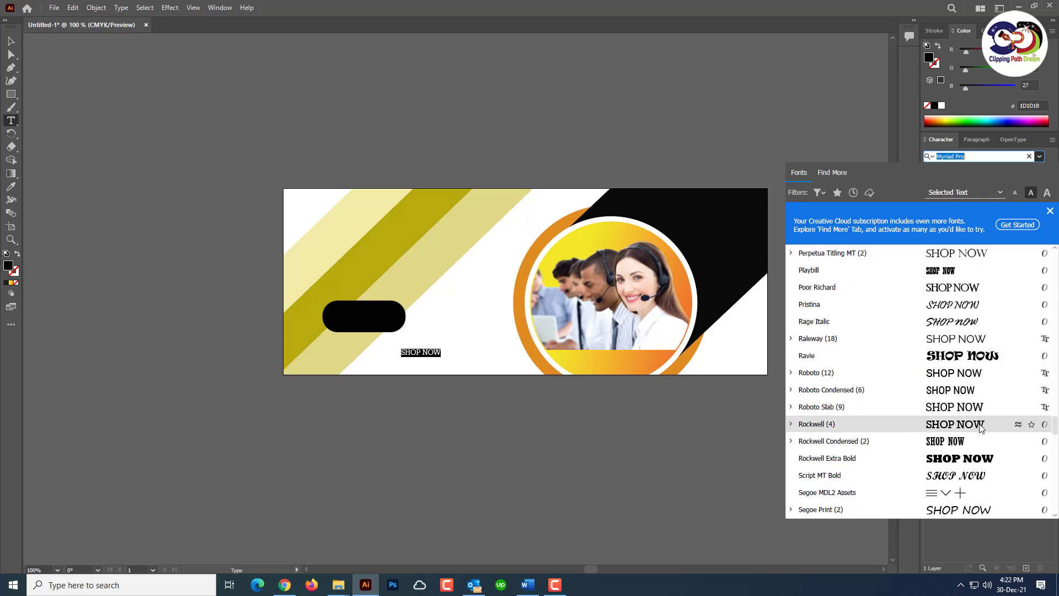
{"action": "scroll", "coordinate": [980, 428], "scroll_direction": "down", "scroll_amount": 1}
{"action": "scroll", "coordinate": [980, 428], "scroll_direction": "down", "scroll_amount": 1}
{"action": "scroll", "coordinate": [980, 428], "scroll_direction": "down", "scroll_amount": 1}
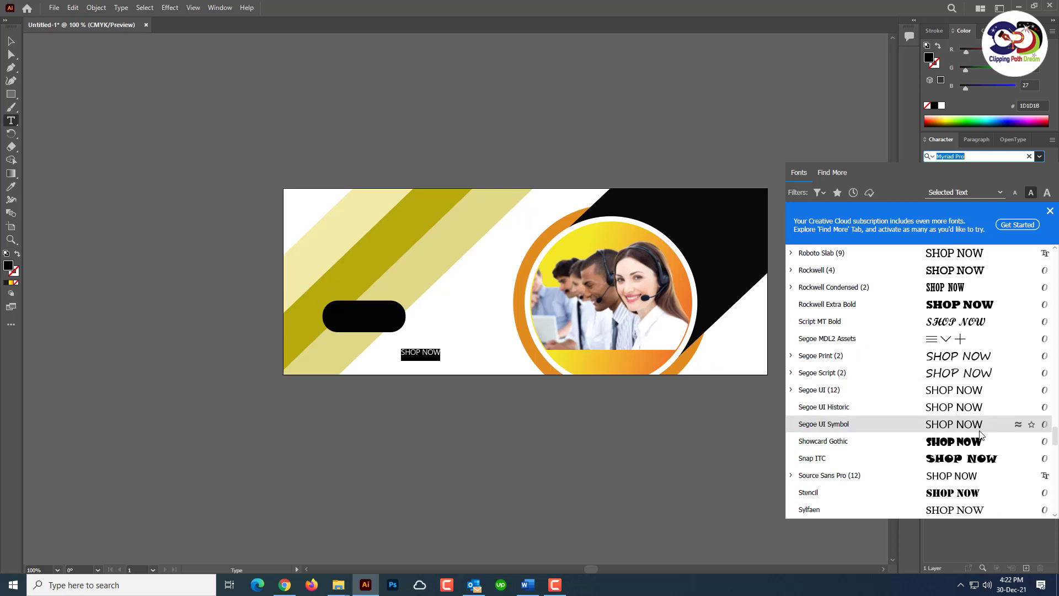
{"action": "scroll", "coordinate": [980, 433], "scroll_direction": "down", "scroll_amount": 2}
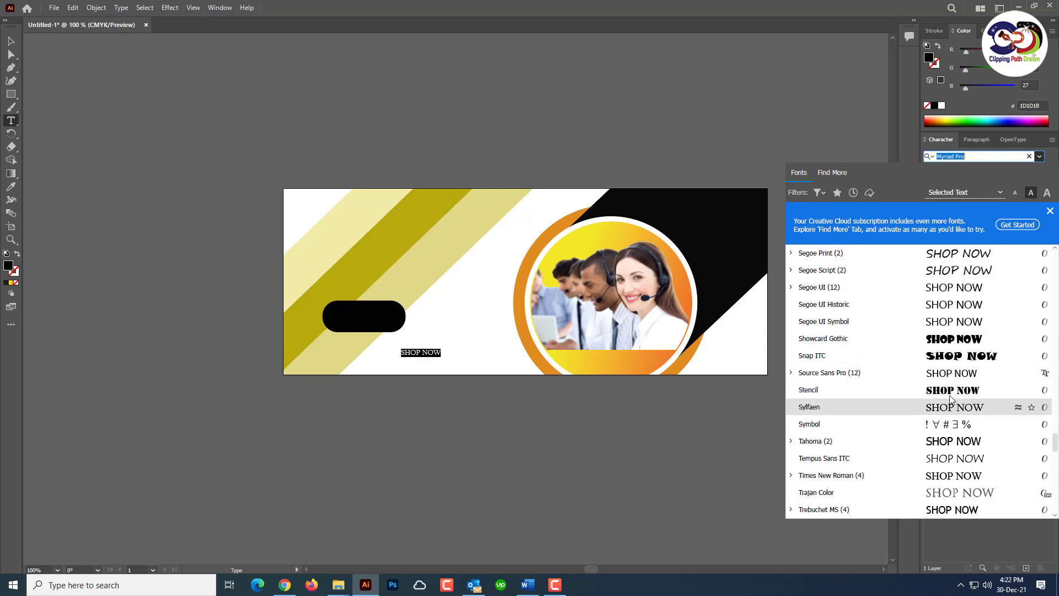
{"action": "left_click", "coordinate": [1051, 212]}
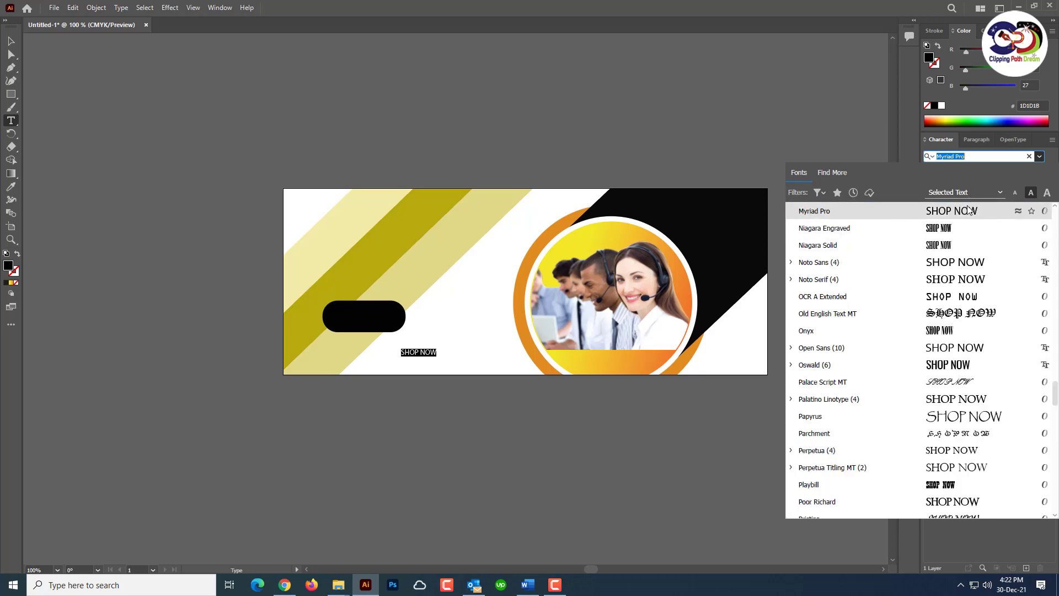
{"action": "scroll", "coordinate": [965, 435], "scroll_direction": "up", "scroll_amount": 2}
{"action": "scroll", "coordinate": [965, 435], "scroll_direction": "up", "scroll_amount": 2}
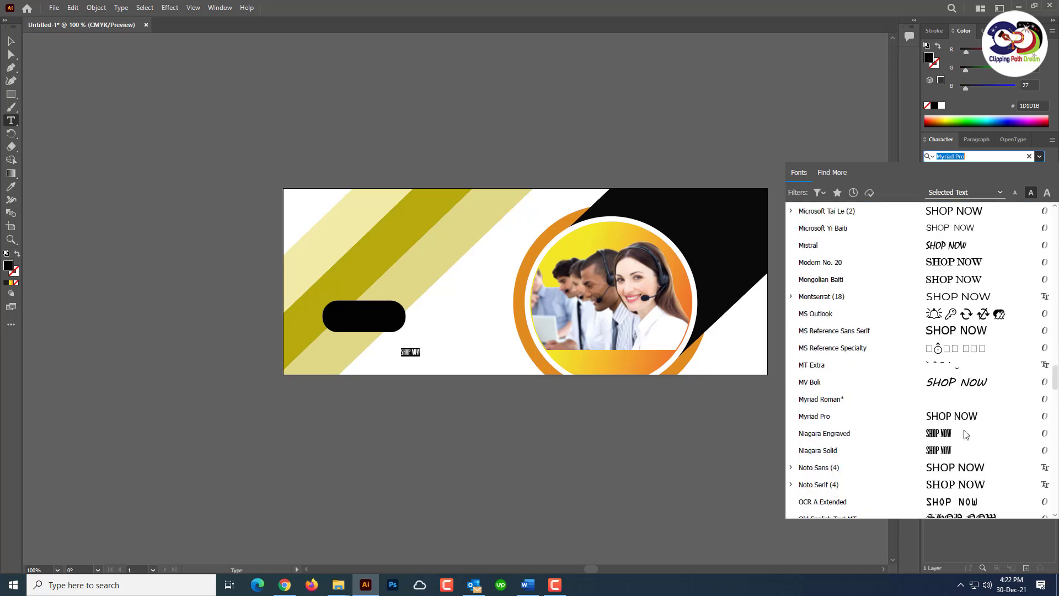
{"action": "scroll", "coordinate": [965, 435], "scroll_direction": "up", "scroll_amount": 1}
{"action": "scroll", "coordinate": [965, 435], "scroll_direction": "down", "scroll_amount": 6}
{"action": "scroll", "coordinate": [954, 427], "scroll_direction": "down", "scroll_amount": 6}
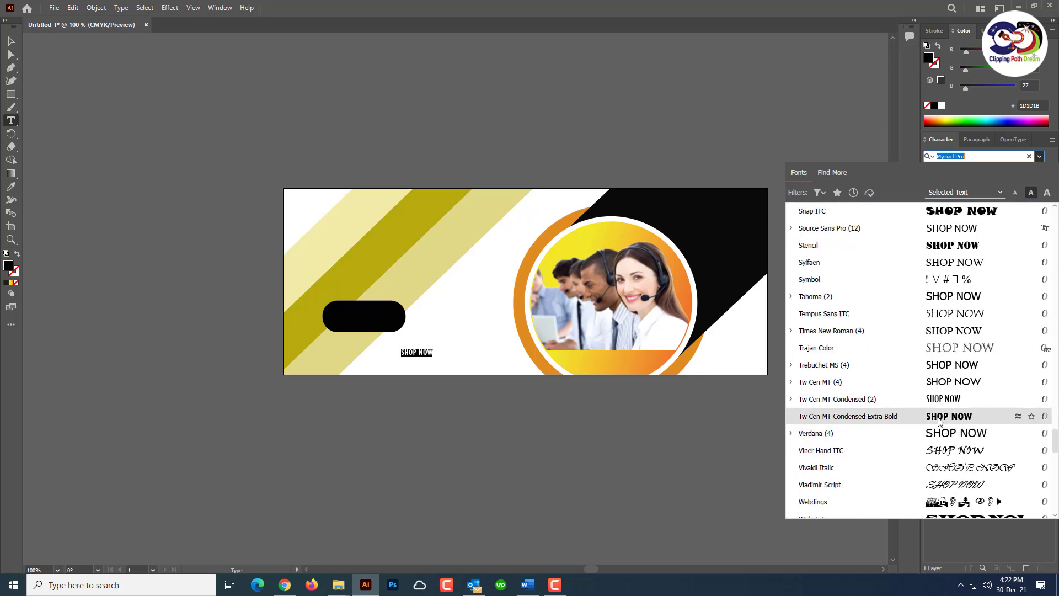
{"action": "scroll", "coordinate": [948, 386], "scroll_direction": "up", "scroll_amount": 4}
{"action": "scroll", "coordinate": [951, 353], "scroll_direction": "up", "scroll_amount": 4}
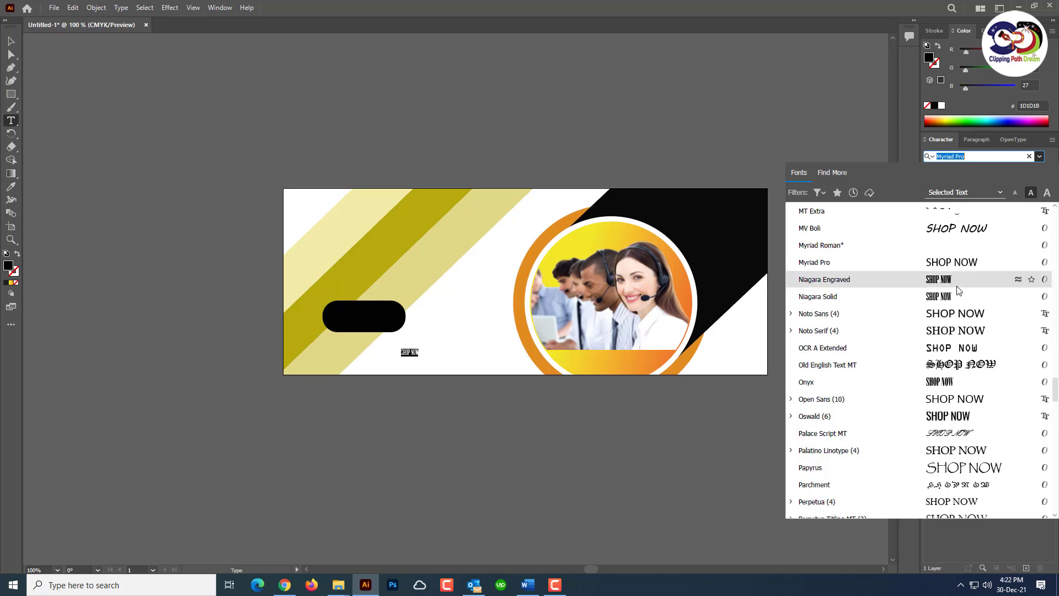
{"action": "scroll", "coordinate": [954, 320], "scroll_direction": "up", "scroll_amount": 4}
{"action": "scroll", "coordinate": [957, 289], "scroll_direction": "up", "scroll_amount": 4}
{"action": "scroll", "coordinate": [958, 289], "scroll_direction": "up", "scroll_amount": 4}
{"action": "scroll", "coordinate": [958, 284], "scroll_direction": "up", "scroll_amount": 4}
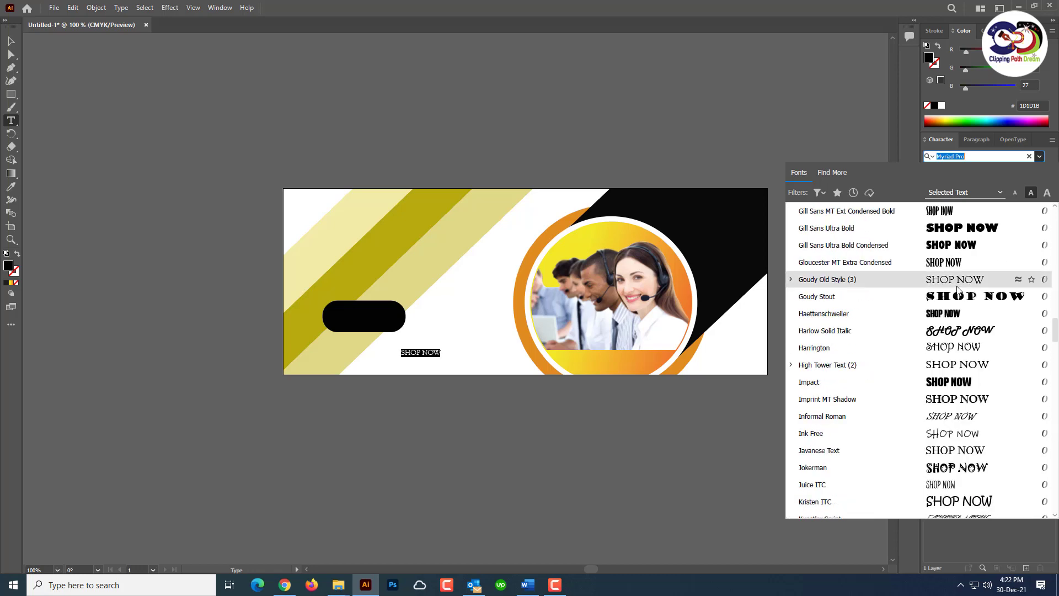
{"action": "scroll", "coordinate": [958, 279], "scroll_direction": "up", "scroll_amount": 5}
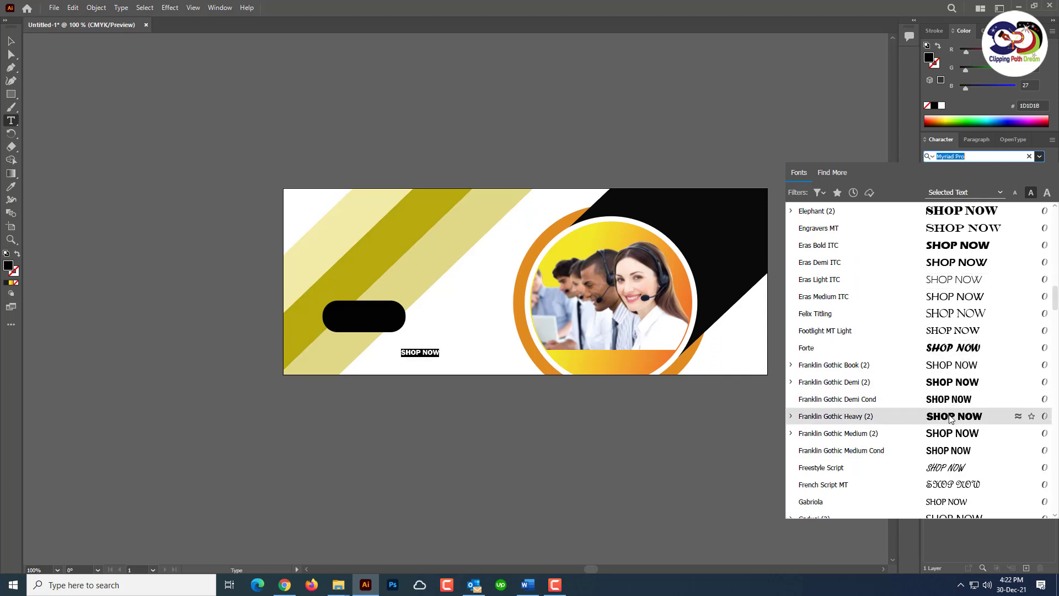
{"action": "scroll", "coordinate": [949, 419], "scroll_direction": "up", "scroll_amount": 1}
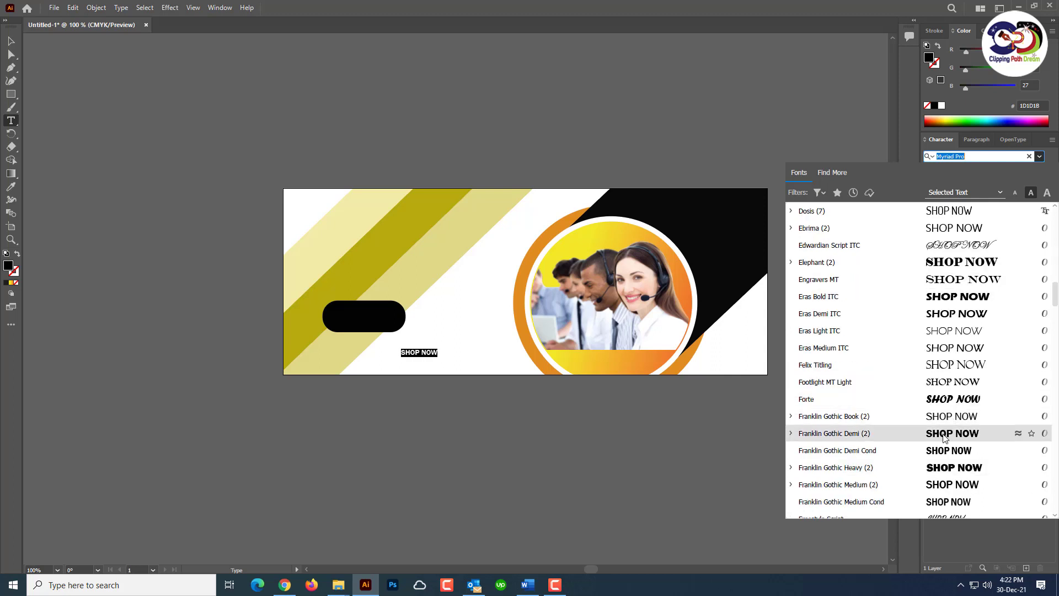
{"action": "left_click", "coordinate": [943, 434]}
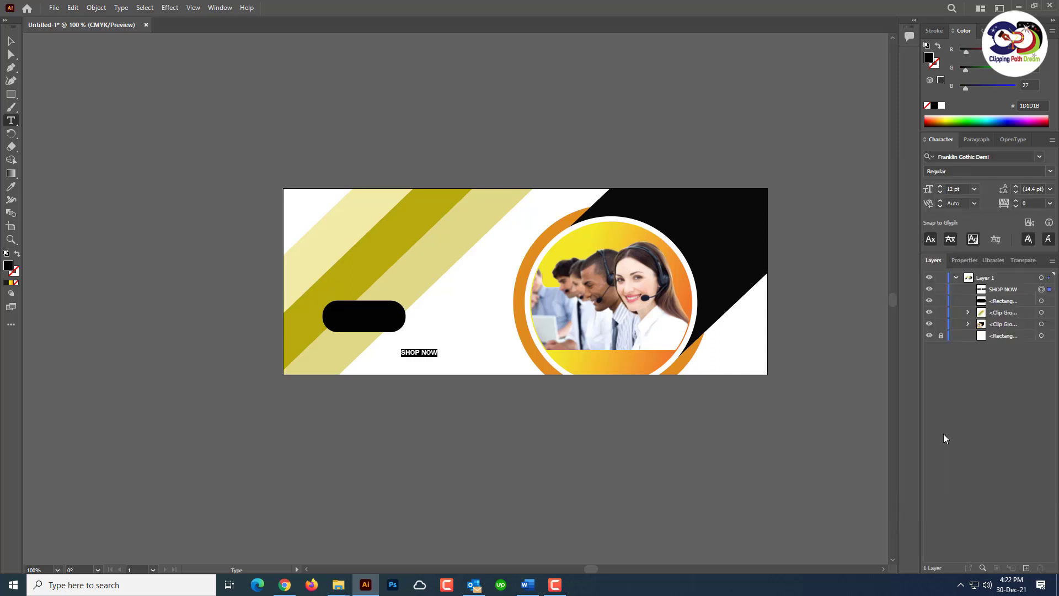
Colour the SHOP NOW text pale yellow (EFEB5E).
{"action": "double_click", "coordinate": [10, 266]}
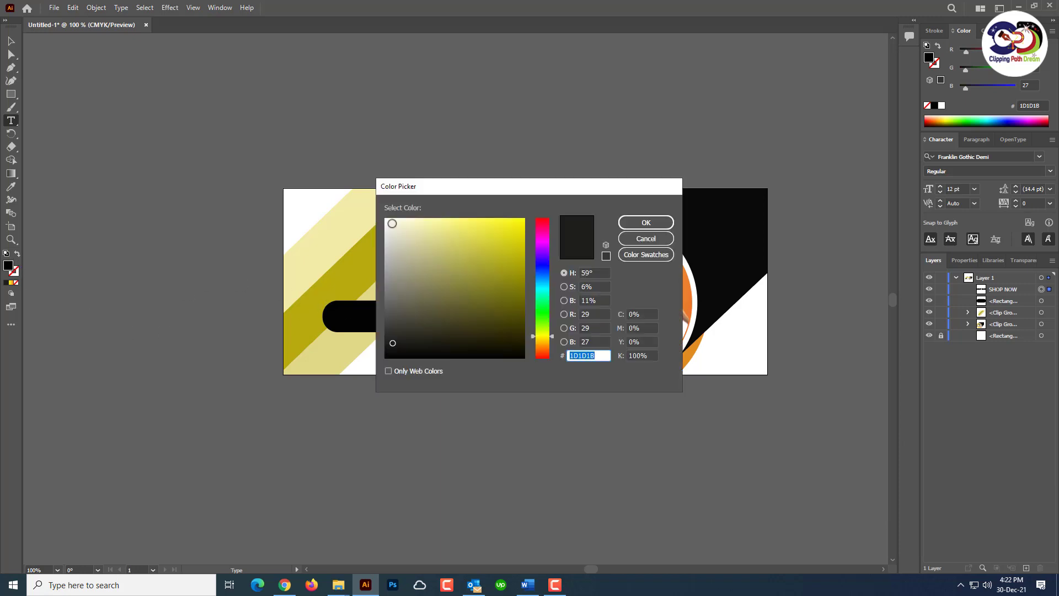
{"action": "left_click", "coordinate": [470, 226]}
{"action": "left_click", "coordinate": [646, 222]}
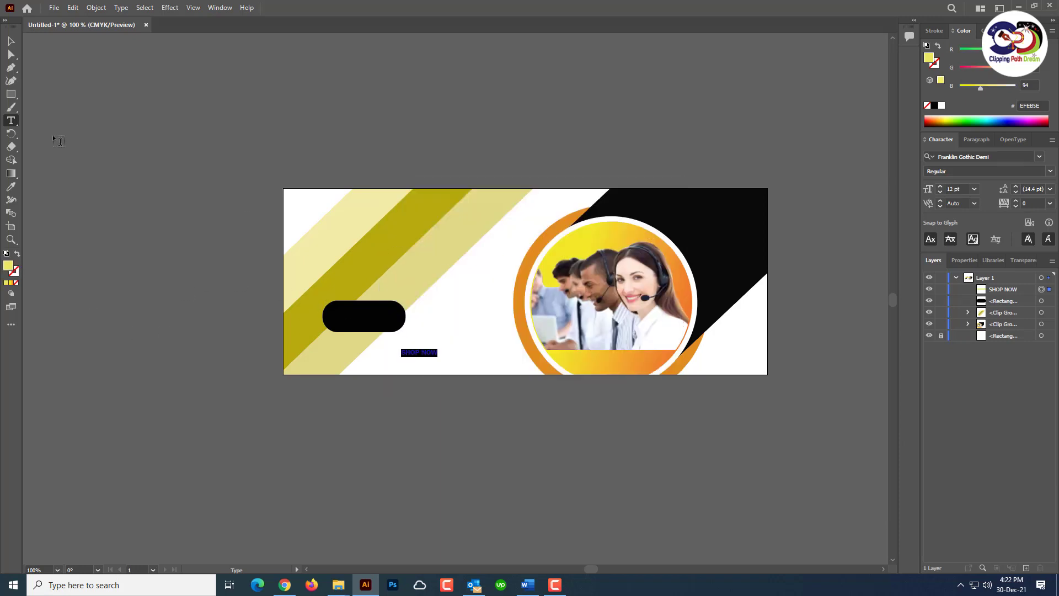
Enlarge SHOP NOW to about double size, centre it on the pill, and start text below.
{"action": "key", "text": "Escape"}
{"action": "left_click_drag", "start_coordinate": [408, 352], "coordinate": [358, 320]}
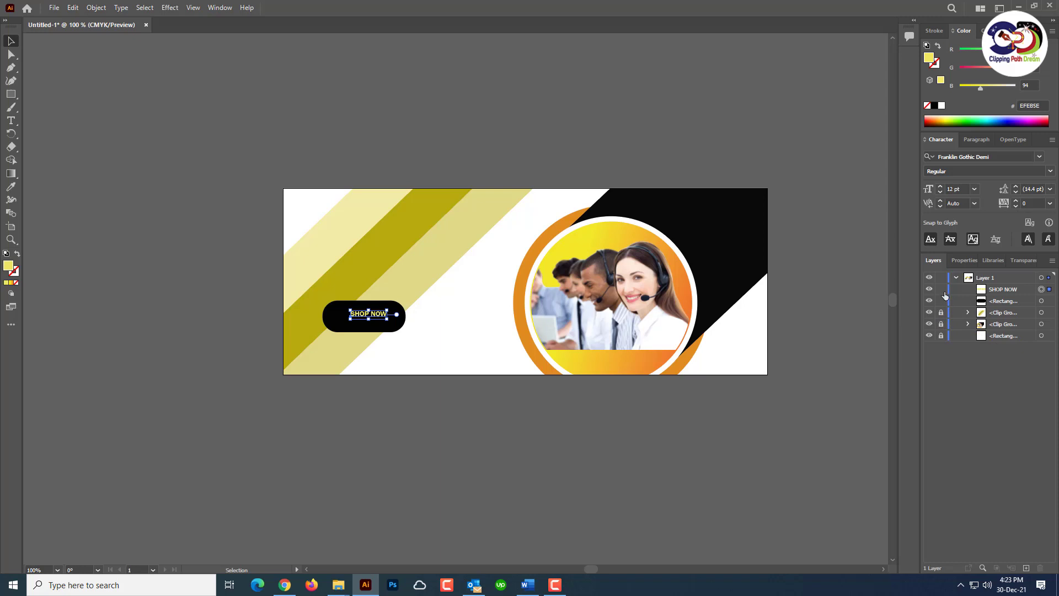
{"action": "mouse_move", "coordinate": [387, 319]}
{"action": "left_mouse_down"}
{"action": "mouse_move", "coordinate": [422, 321]}
{"action": "mouse_move", "coordinate": [393, 318]}
{"action": "left_mouse_up"}
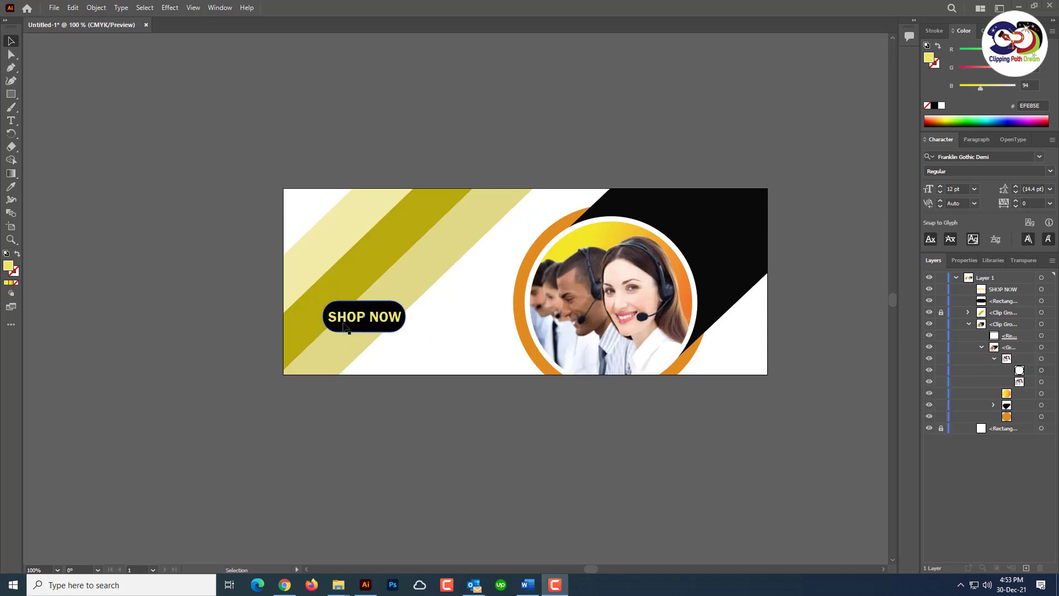
{"action": "left_click_drag", "start_coordinate": [355, 319], "coordinate": [384, 321]}
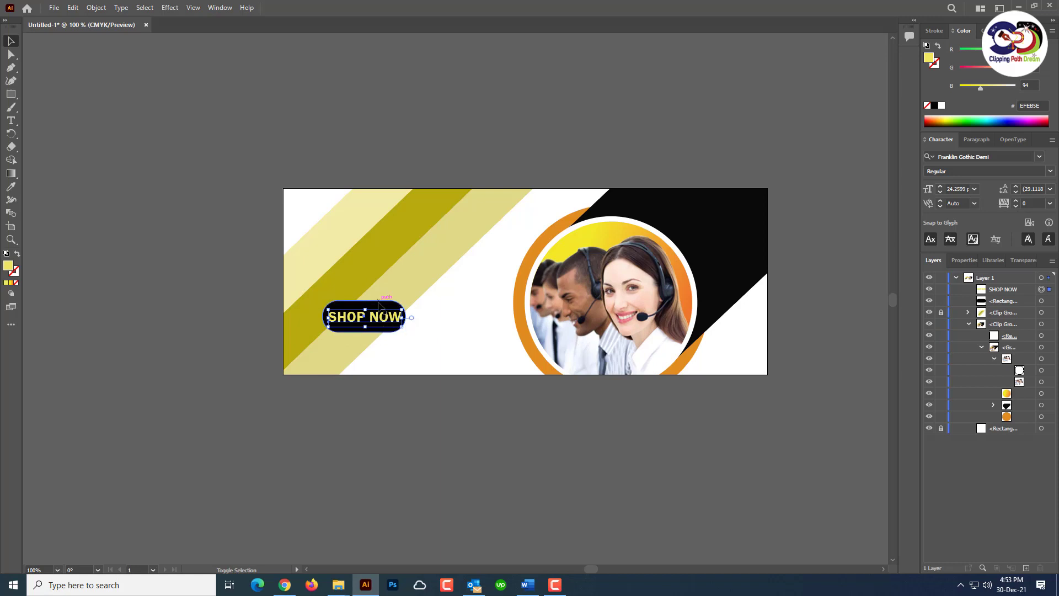
{"action": "mouse_move", "coordinate": [381, 310]}
{"action": "left_mouse_down"}
{"action": "mouse_move", "coordinate": [411, 329]}
{"action": "mouse_move", "coordinate": [445, 329]}
{"action": "left_mouse_up"}
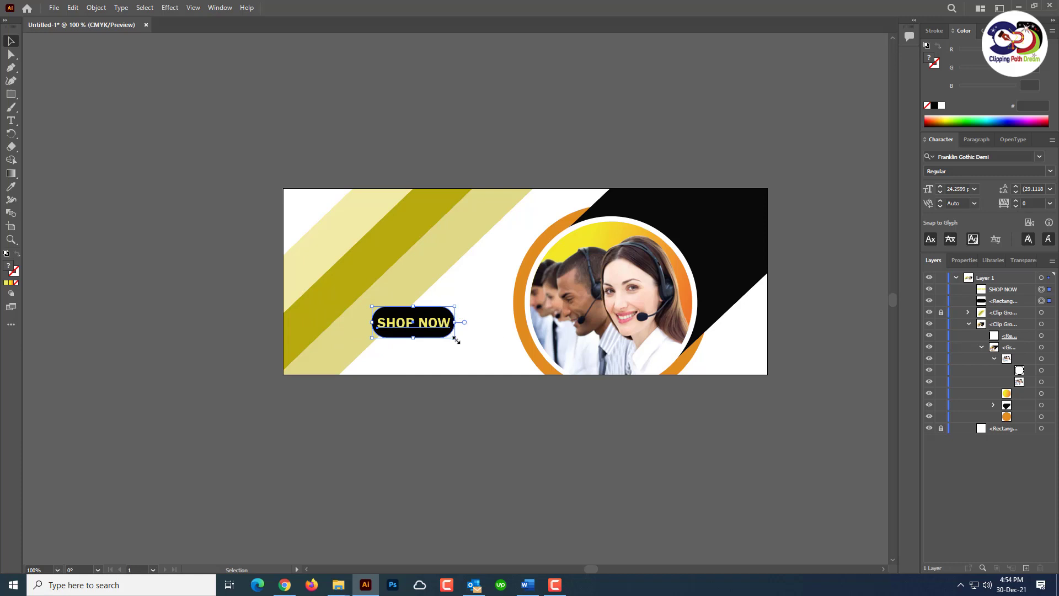
{"action": "left_click", "coordinate": [435, 353]}
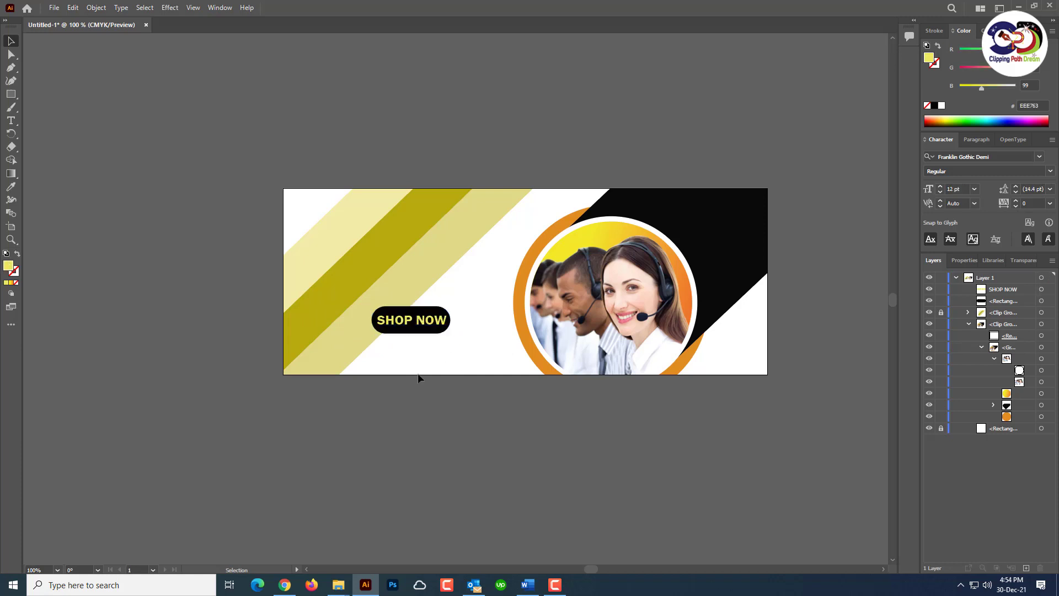
{"action": "left_click", "coordinate": [11, 120]}
{"action": "left_click", "coordinate": [383, 358]}
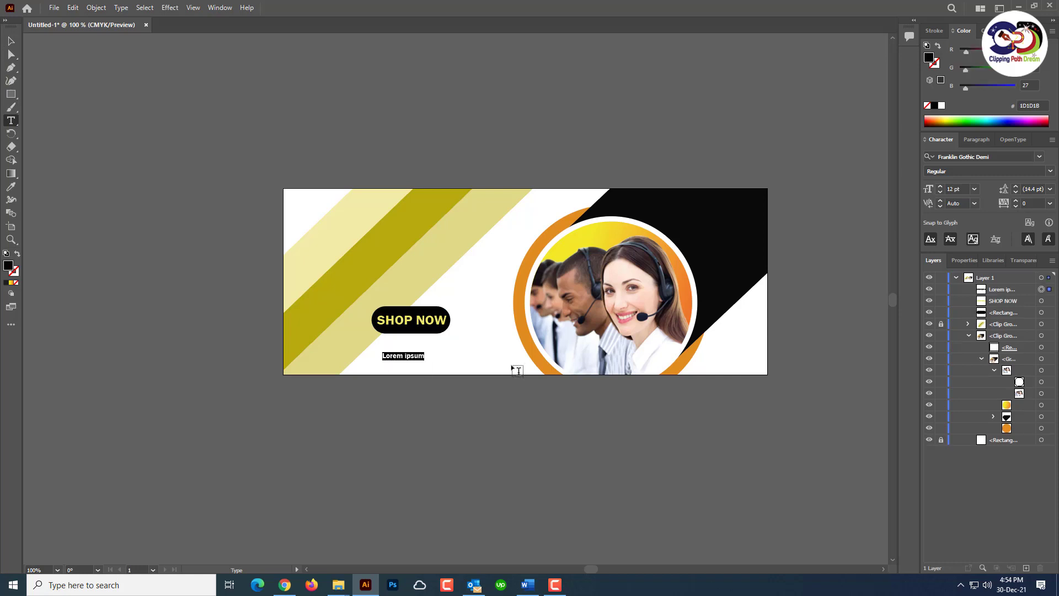
{"action": "type", "text": "www.clippingpathdream.com"}
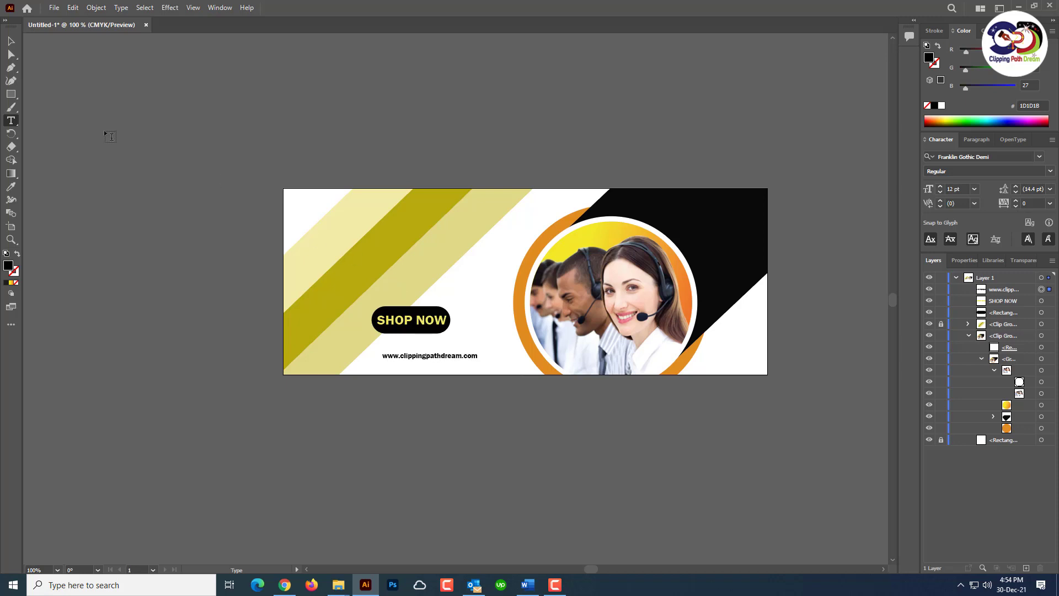
{"action": "left_click", "coordinate": [10, 41]}
{"action": "left_click_drag", "start_coordinate": [406, 361], "coordinate": [428, 379]}
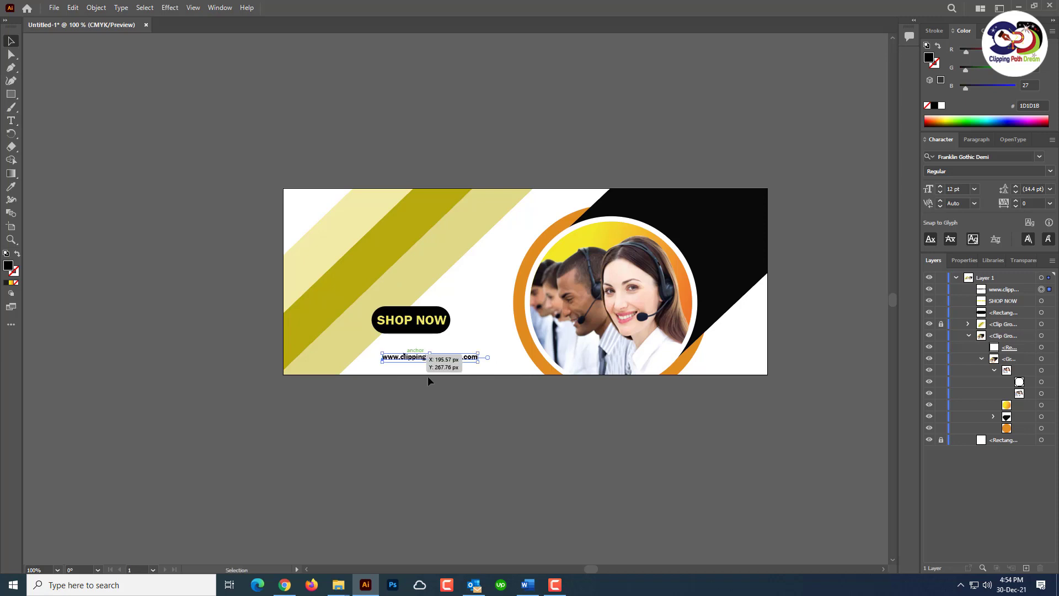
{"action": "left_click", "coordinate": [44, 241]}
{"action": "left_click", "coordinate": [12, 94]}
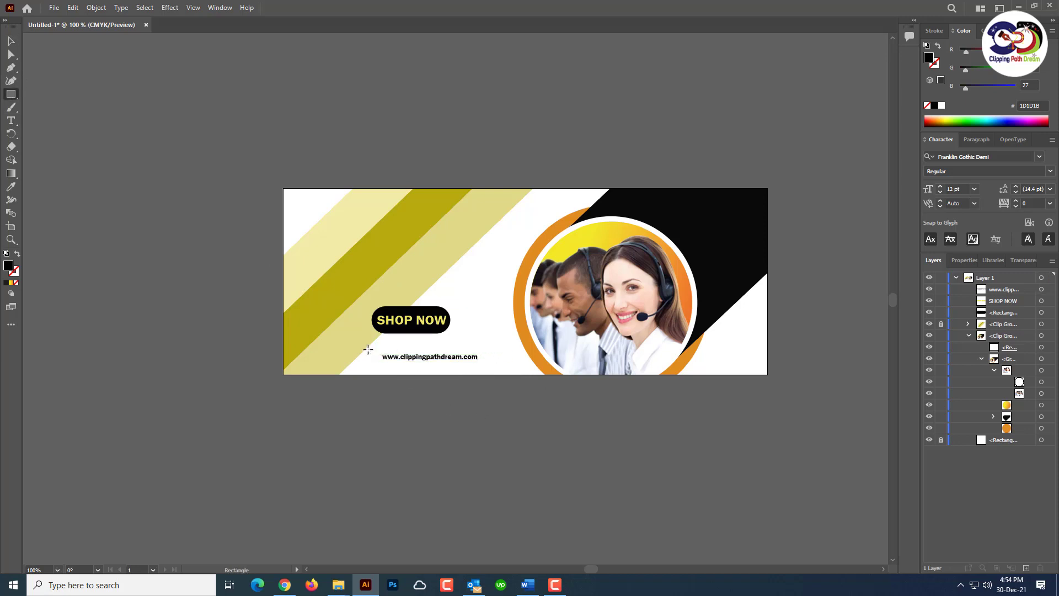
Draw a thin outlined box around the web address and select it with the text.
{"action": "left_click_drag", "start_coordinate": [380, 354], "coordinate": [486, 363]}
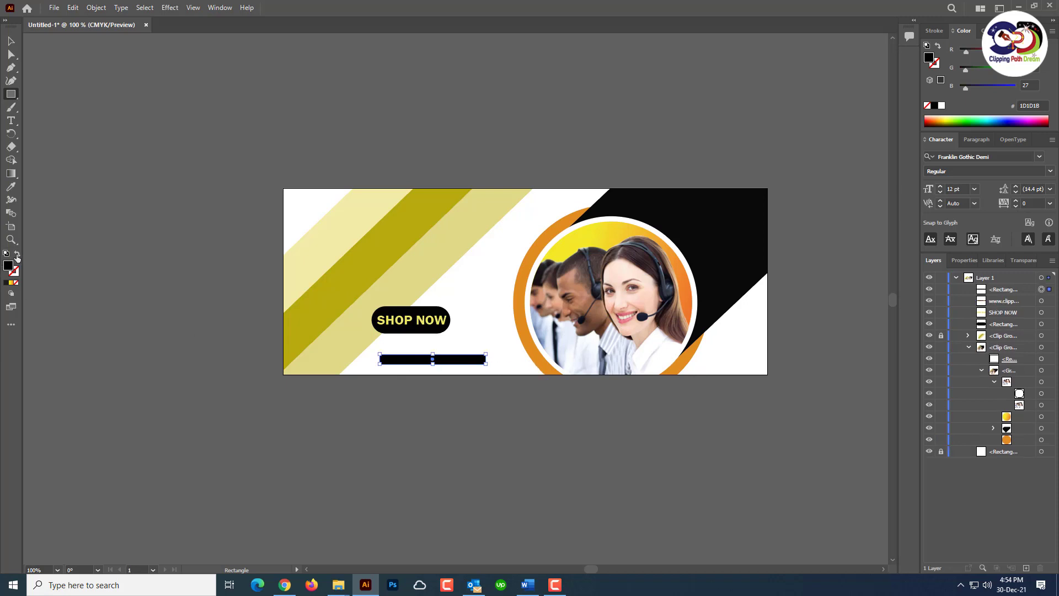
{"action": "left_click", "coordinate": [17, 255]}
{"action": "left_click", "coordinate": [11, 41]}
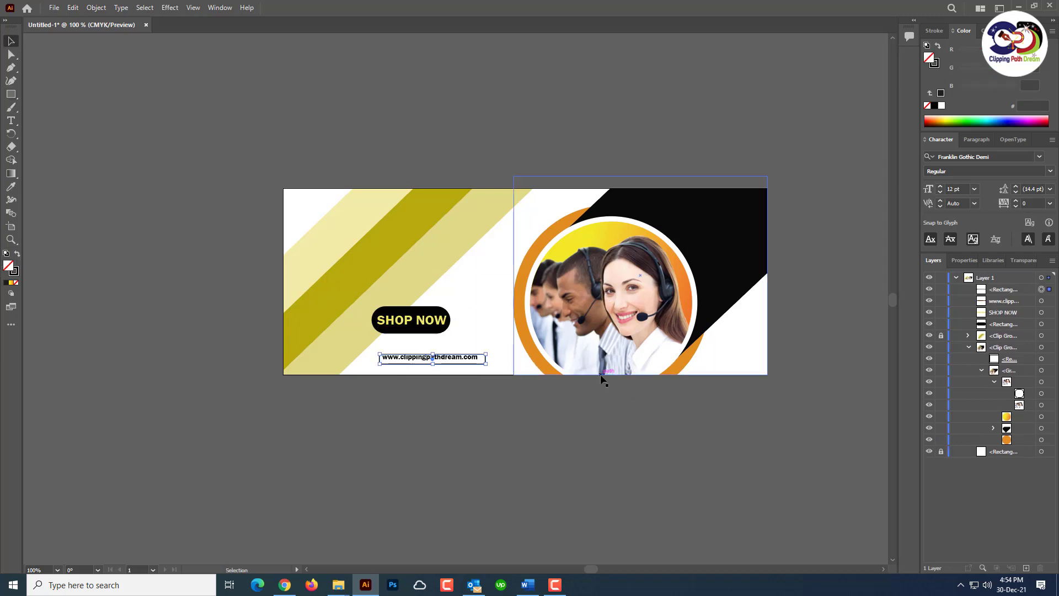
{"action": "key", "text": "Up"}
{"action": "key", "text": "Up"}
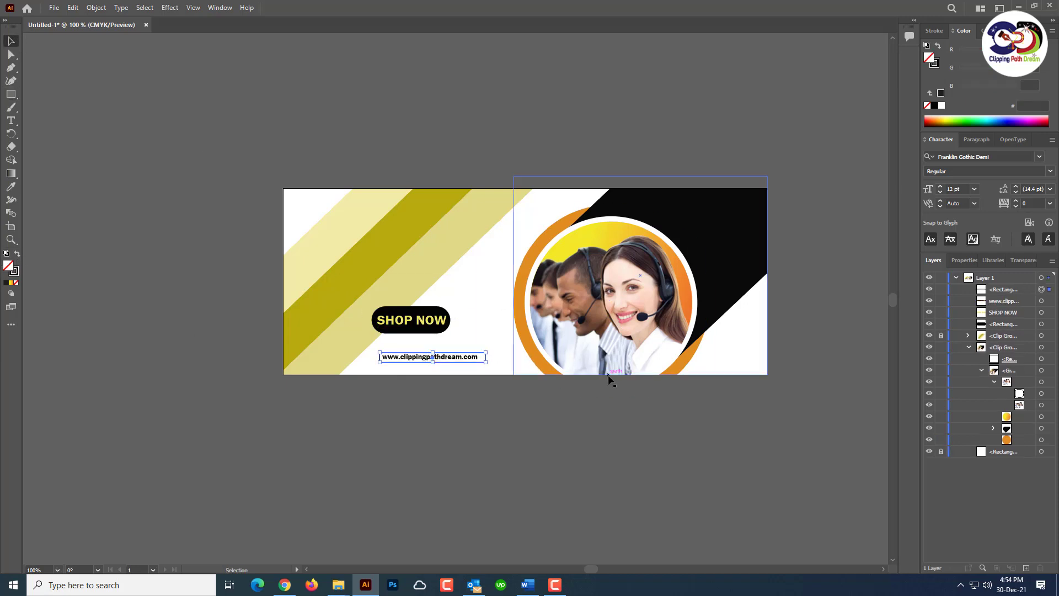
{"action": "left_click", "coordinate": [445, 359]}
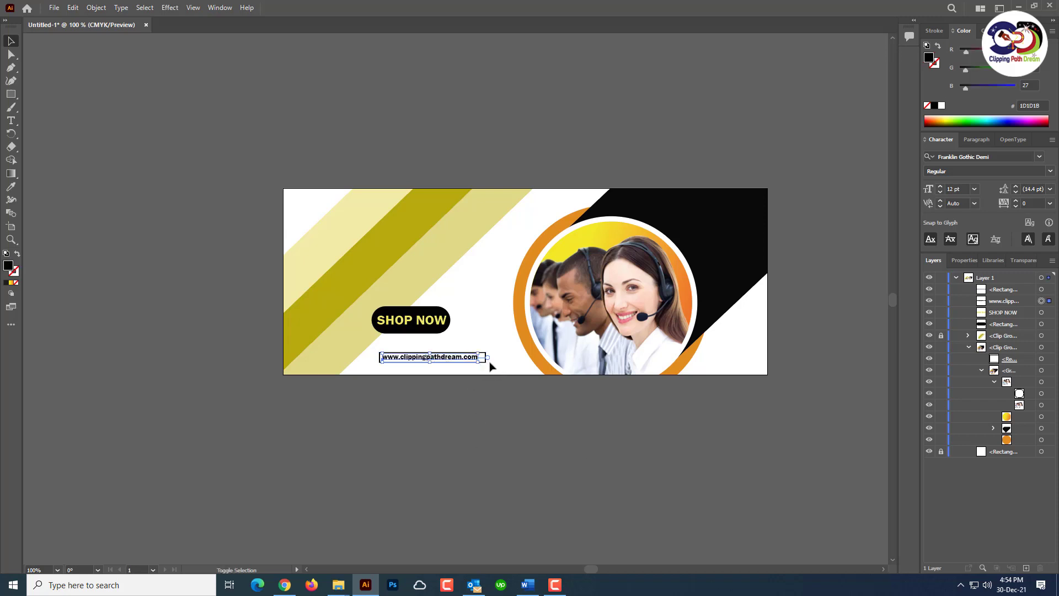
{"action": "left_click", "coordinate": [486, 360], "text": "shift"}
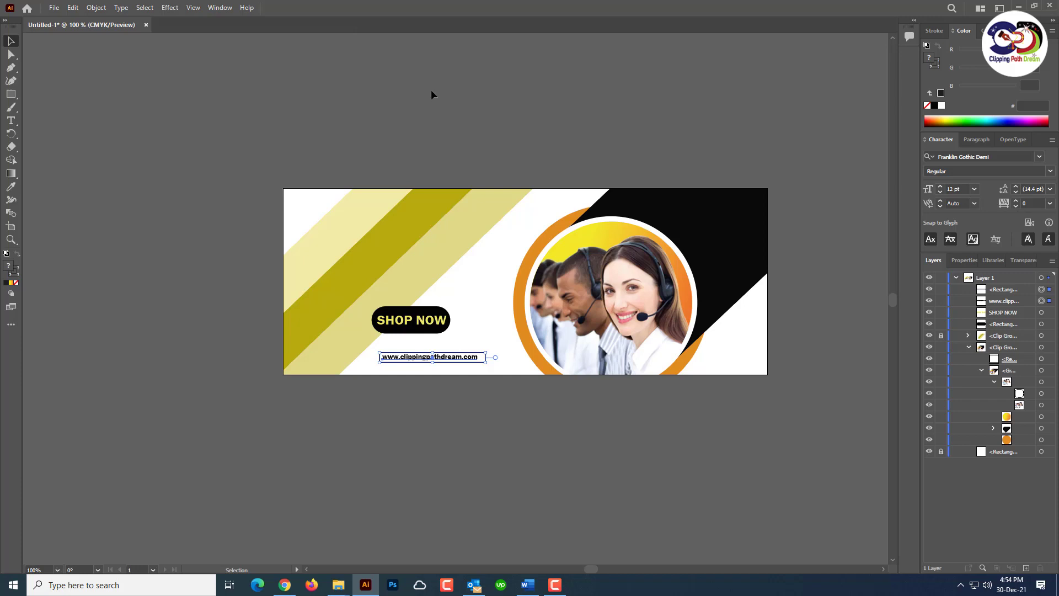
Dock the Align panel and horizontally centre the web address in its box.
{"action": "left_click", "coordinate": [223, 9]}
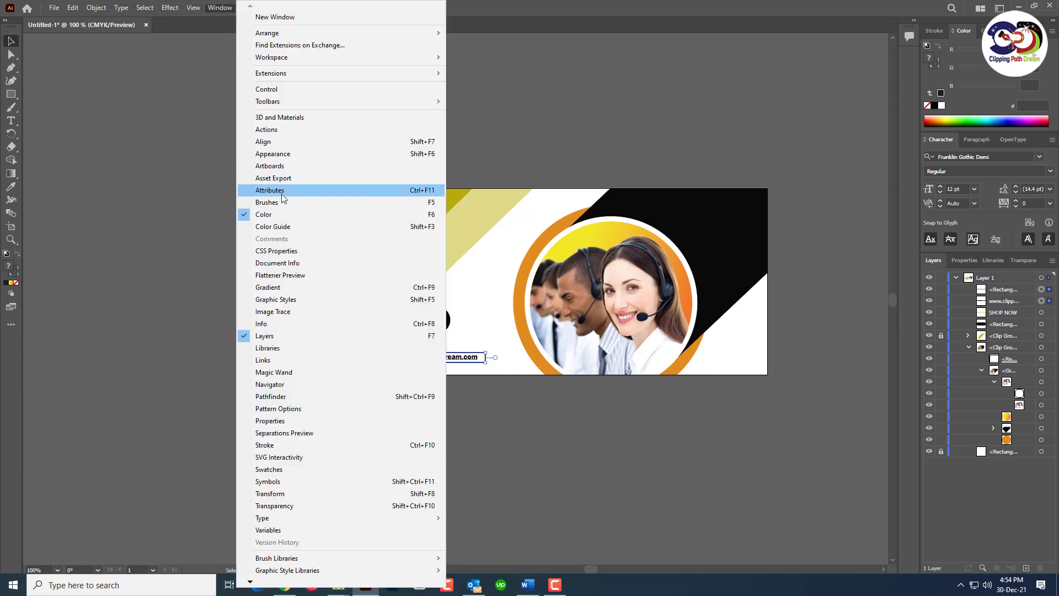
{"action": "left_click", "coordinate": [278, 139]}
{"action": "mouse_move", "coordinate": [122, 378]}
{"action": "left_mouse_down"}
{"action": "mouse_move", "coordinate": [960, 187]}
{"action": "mouse_move", "coordinate": [1027, 41]}
{"action": "mouse_move", "coordinate": [977, 65]}
{"action": "left_mouse_up"}
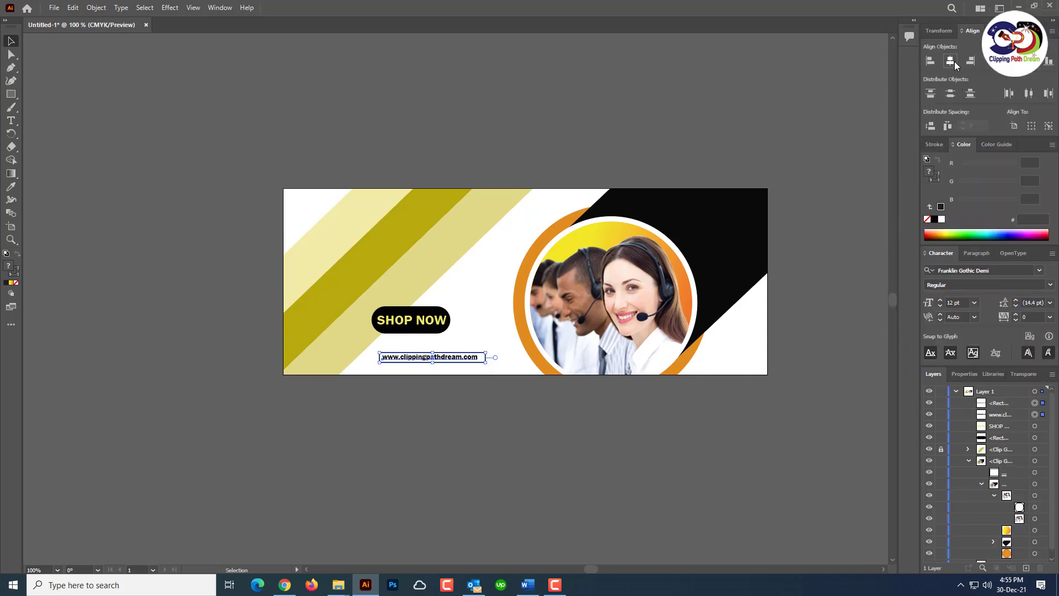
{"action": "left_click", "coordinate": [954, 61]}
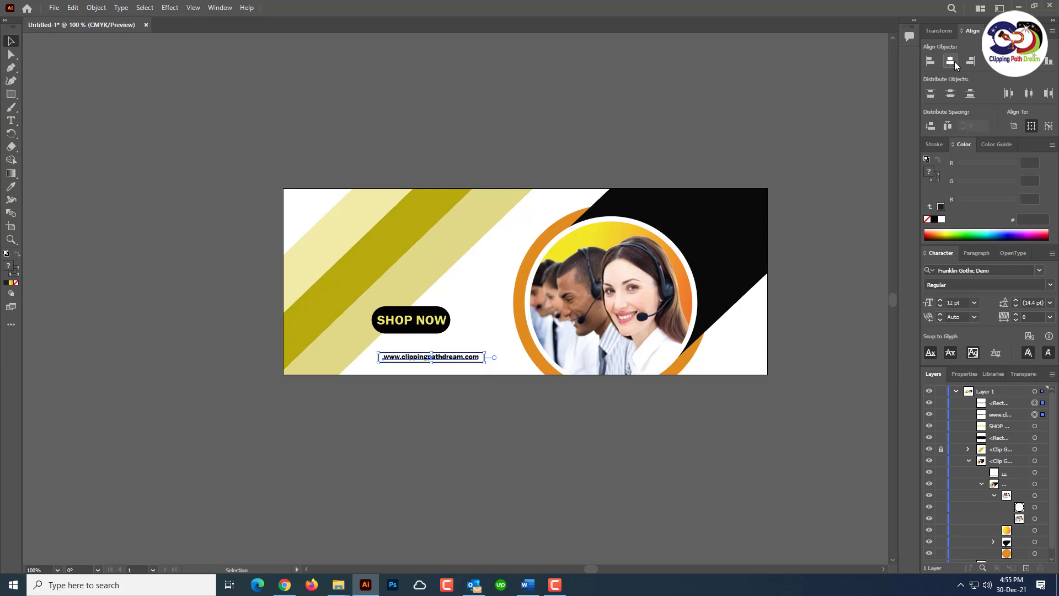
{"action": "left_click", "coordinate": [476, 452]}
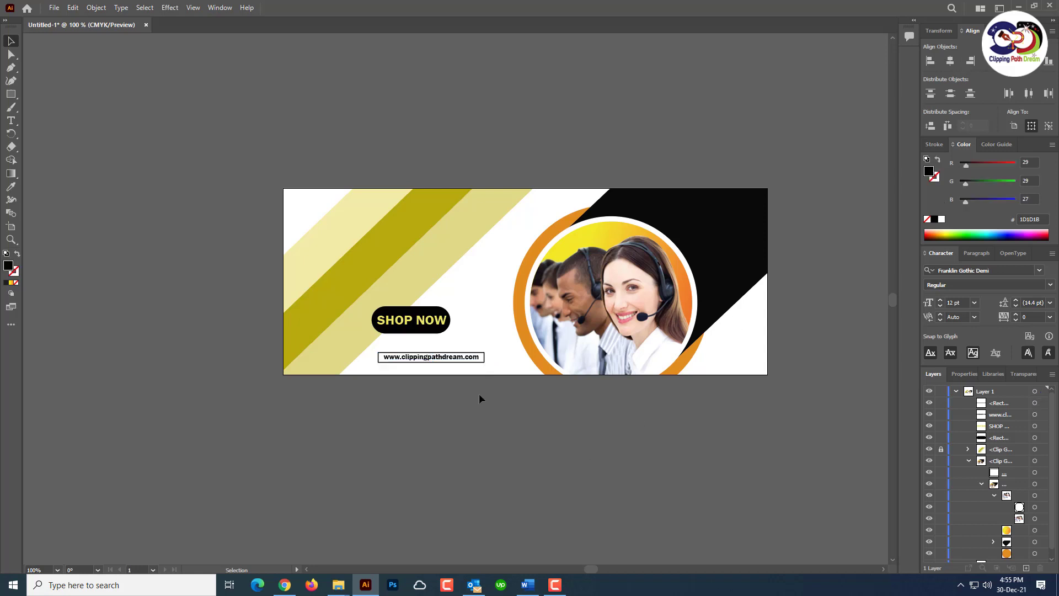
Move the SHOP NOW button so it sits centred above the web address.
{"action": "left_click", "coordinate": [416, 322]}
{"action": "left_click_drag", "start_coordinate": [416, 322], "coordinate": [435, 335]}
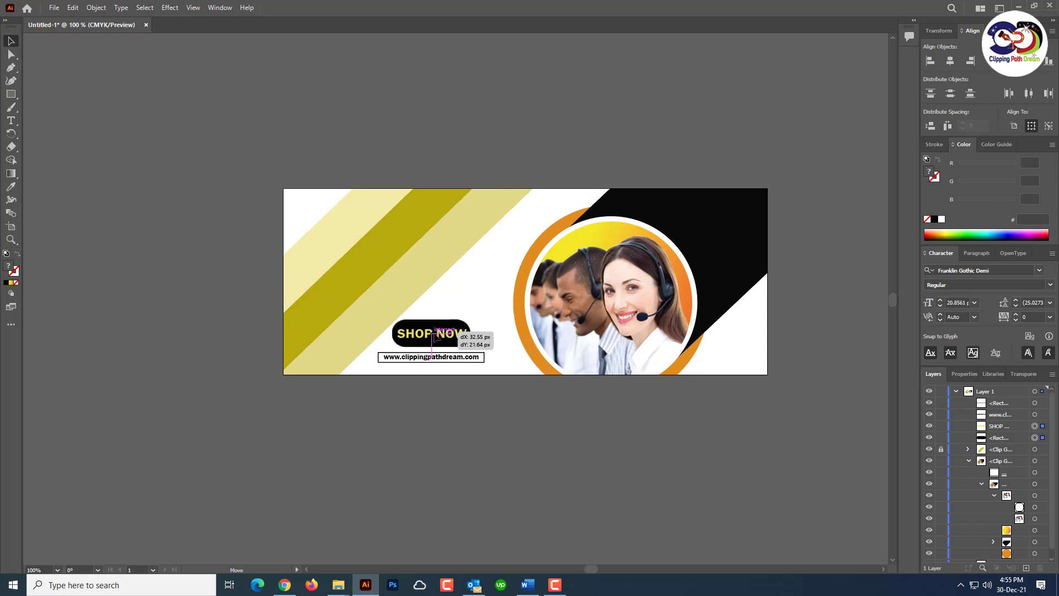
{"action": "left_click", "coordinate": [447, 421]}
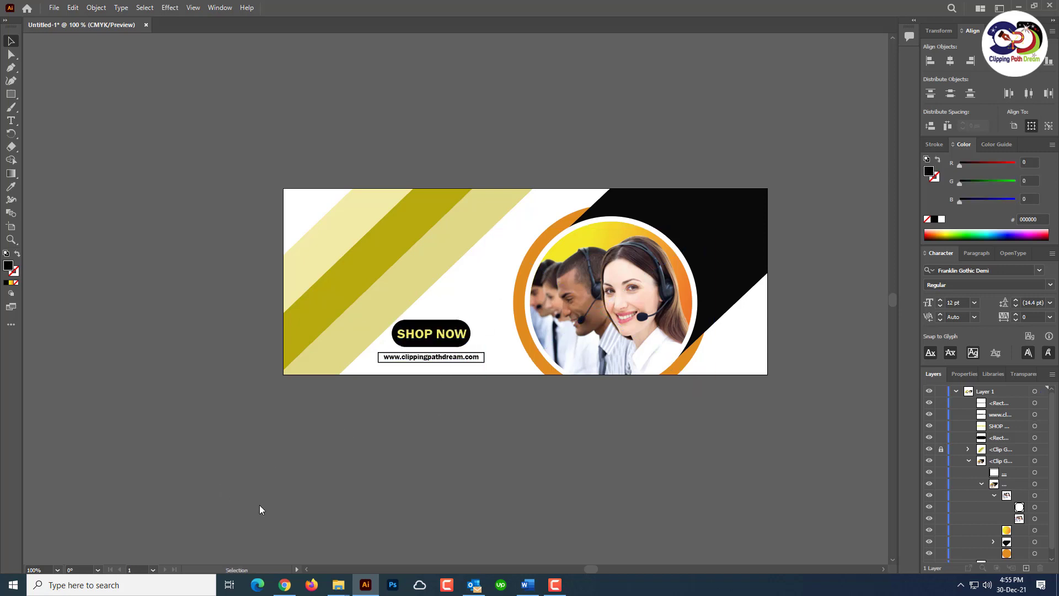
Place the shirt.jpg photo onto the canvas.
{"action": "left_click", "coordinate": [54, 7]}
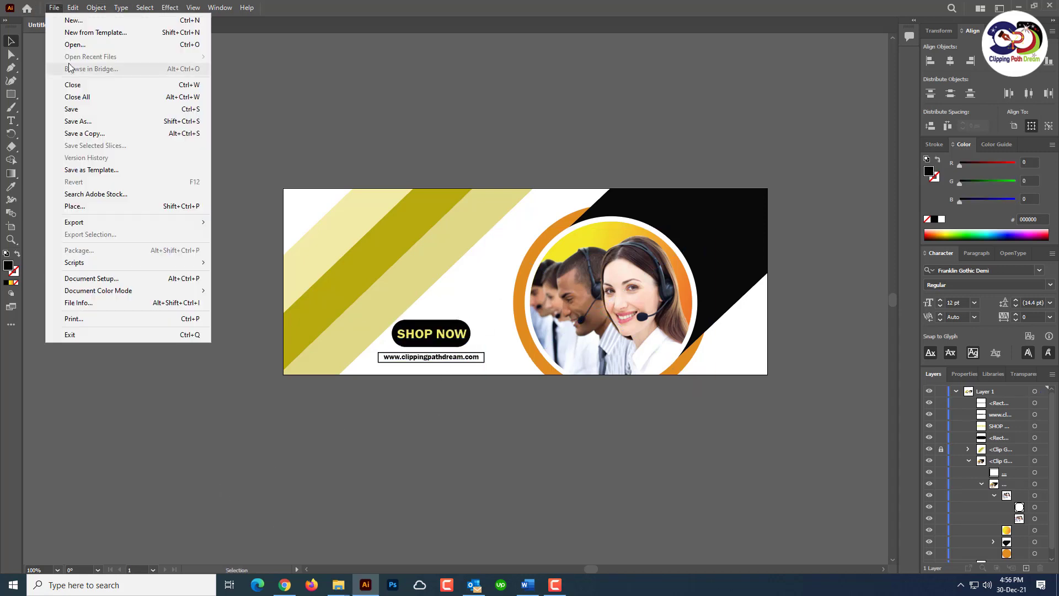
{"action": "left_click", "coordinate": [85, 206]}
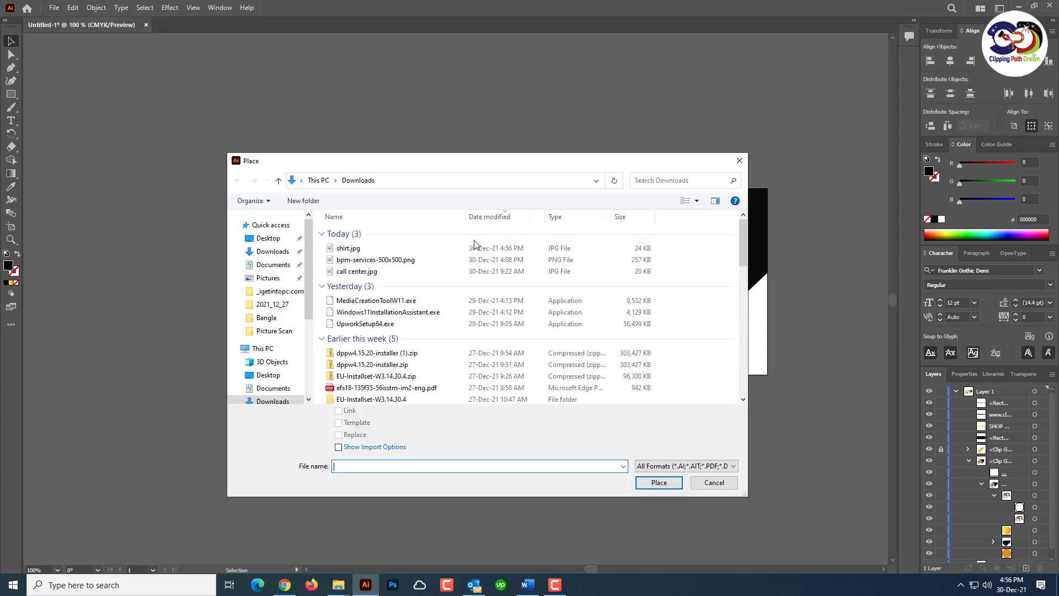
{"action": "left_click", "coordinate": [476, 248]}
{"action": "left_click", "coordinate": [677, 484]}
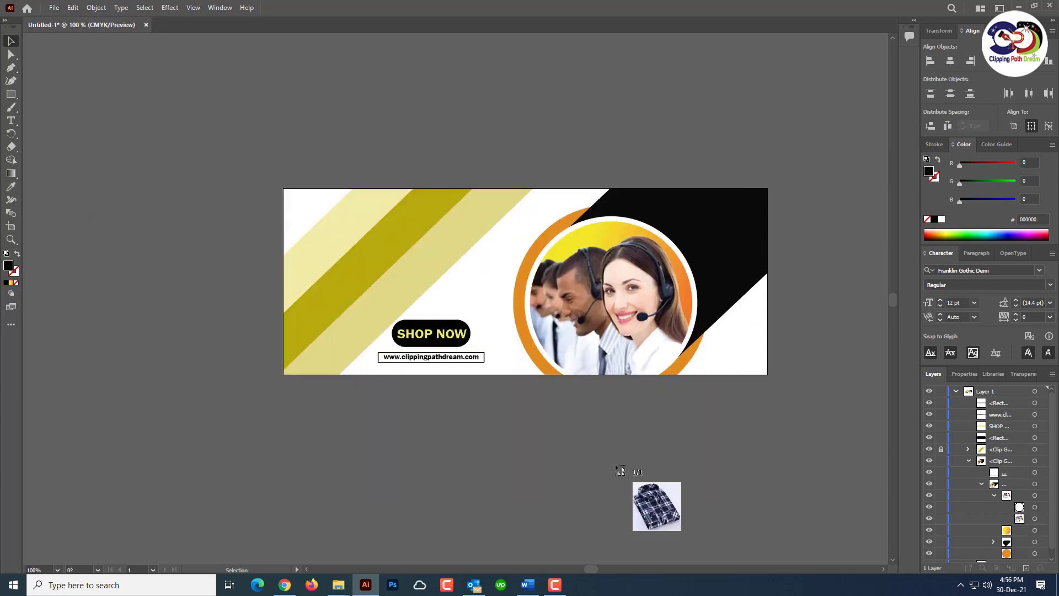
{"action": "left_click", "coordinate": [348, 227]}
Shrink the shirt photo into the banner's upper left, then zoom in on it.
{"action": "left_click_drag", "start_coordinate": [441, 305], "coordinate": [425, 281]}
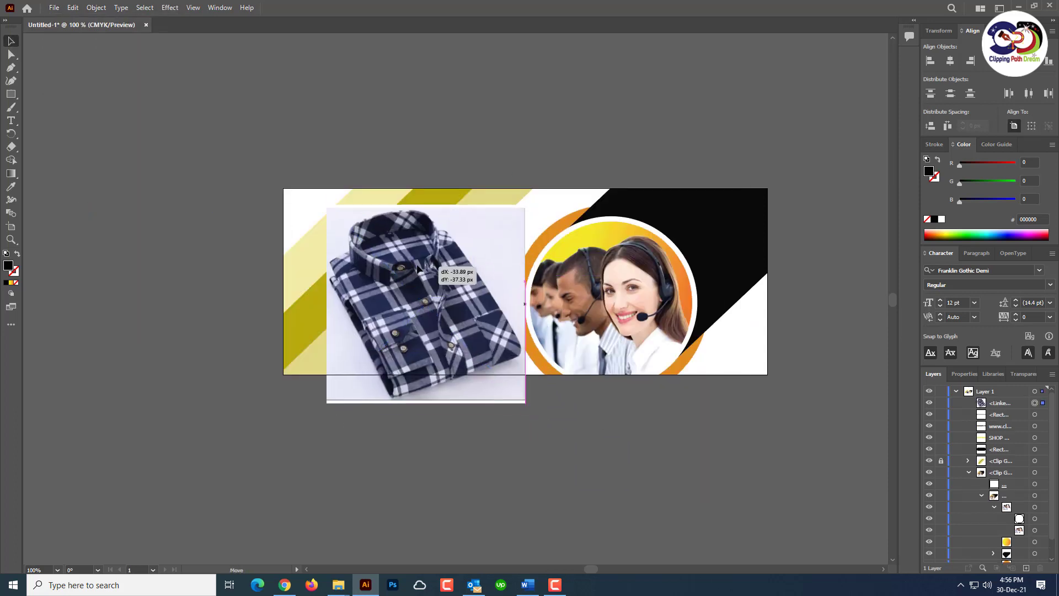
{"action": "left_click_drag", "start_coordinate": [515, 387], "coordinate": [437, 298]}
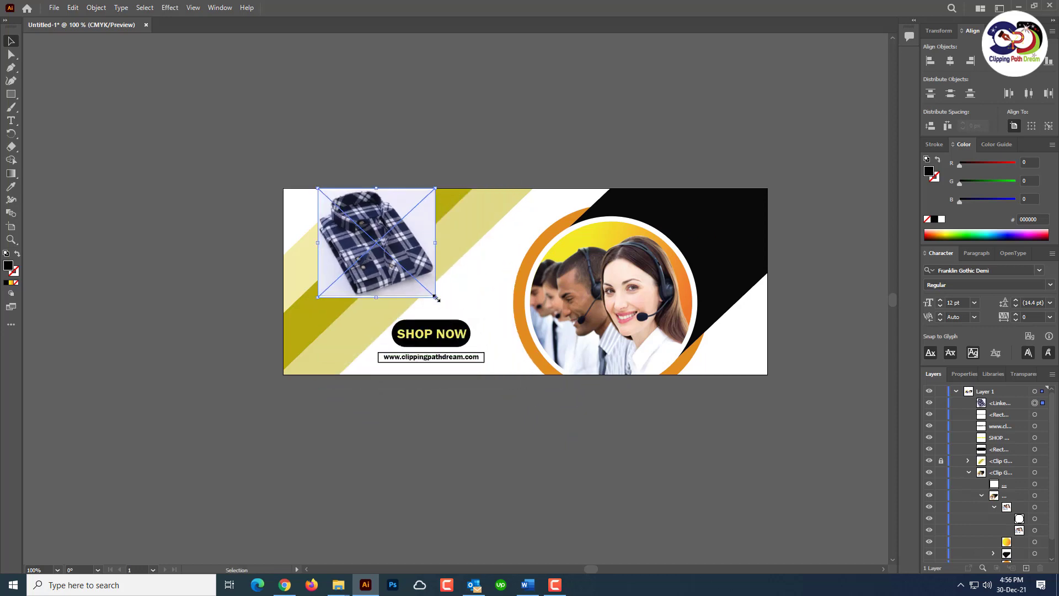
{"action": "left_click_drag", "start_coordinate": [380, 266], "coordinate": [419, 281]}
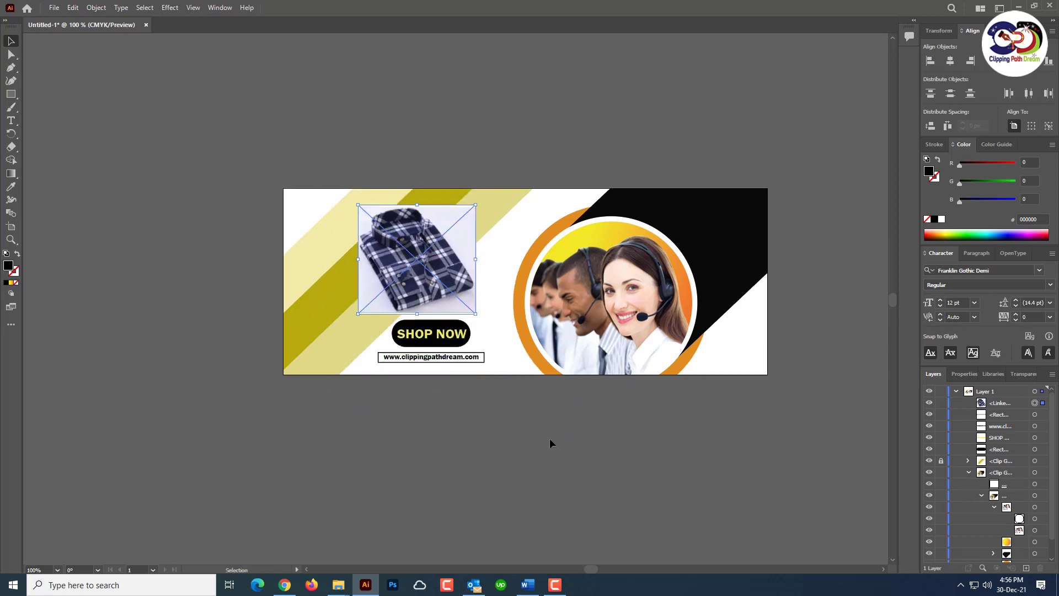
{"action": "left_click", "coordinate": [549, 438]}
{"action": "key", "text": "ctrl+plus"}
{"action": "key", "text": "ctrl+plus"}
{"action": "key", "text": "ctrl+plus"}
{"action": "key", "text": "ctrl+plus"}
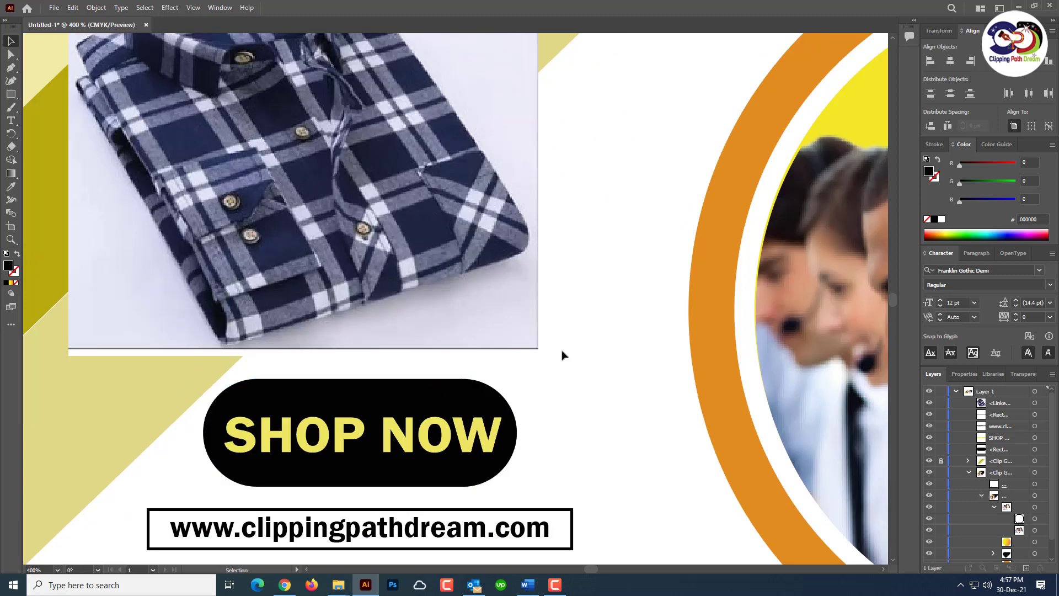
{"action": "left_click_drag", "start_coordinate": [169, 86], "coordinate": [290, 285]}
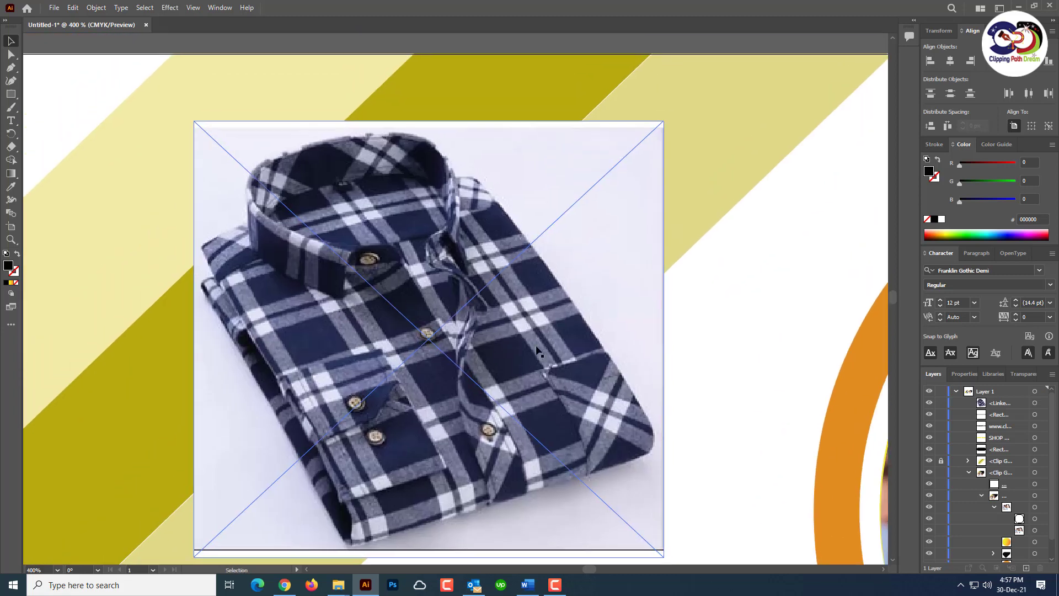
{"action": "left_click", "coordinate": [787, 368]}
Start a Pen outline at the shirt's right corner and curve it around the collar.
{"action": "key", "text": "p"}
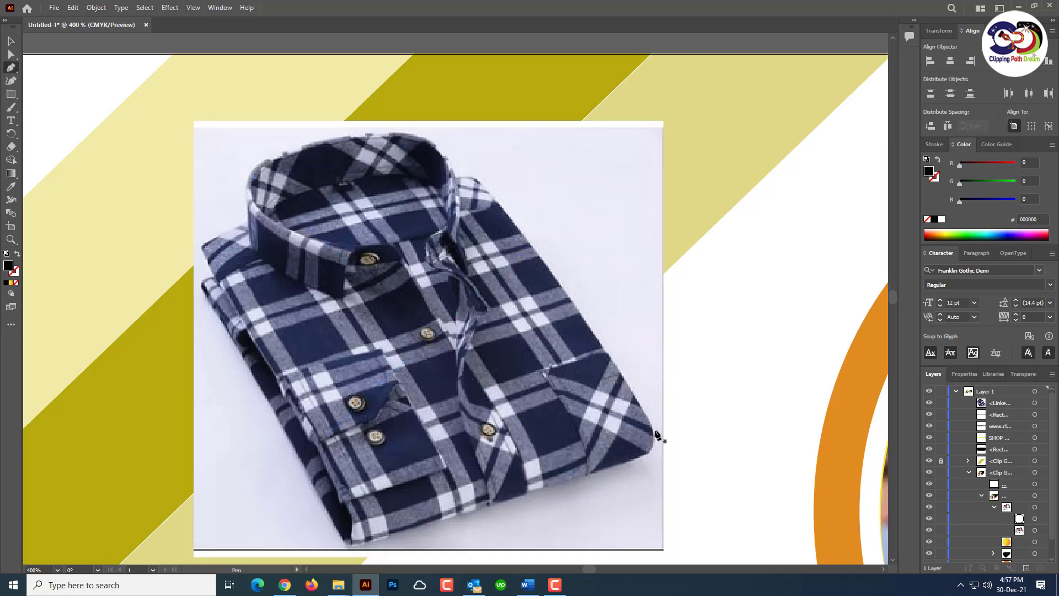
{"action": "left_click", "coordinate": [652, 426]}
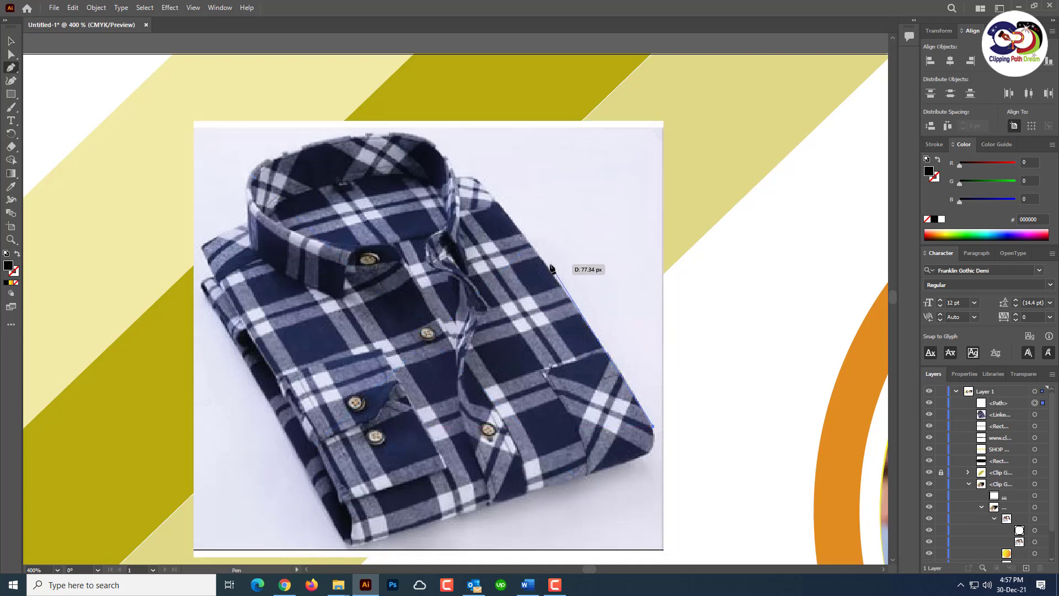
{"action": "left_click_drag", "start_coordinate": [540, 260], "coordinate": [500, 211]}
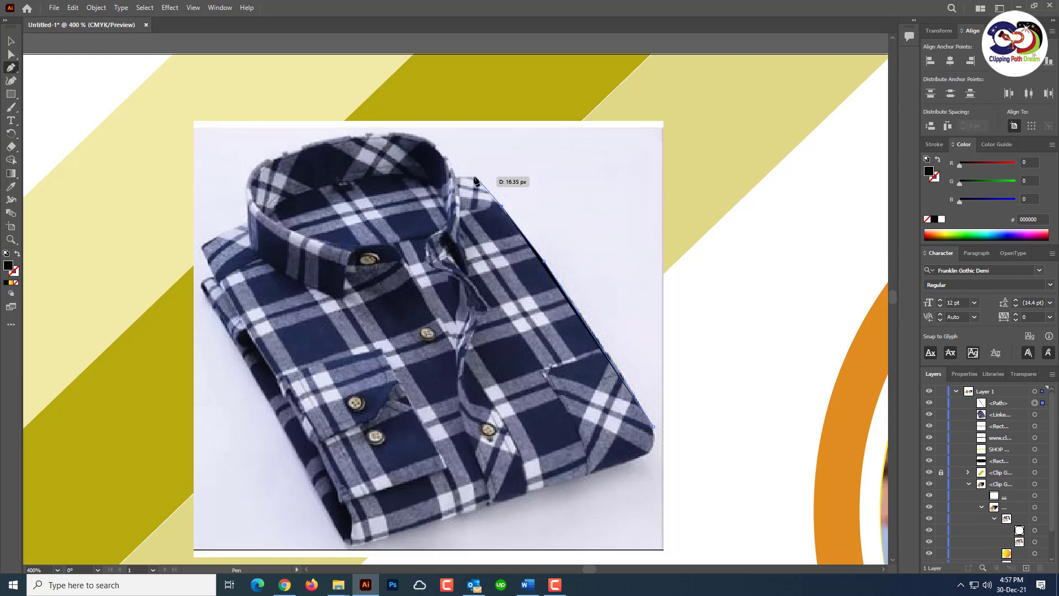
{"action": "mouse_move", "coordinate": [472, 176]}
{"action": "left_mouse_down"}
{"action": "mouse_move", "coordinate": [457, 178]}
{"action": "mouse_move", "coordinate": [398, 134]}
{"action": "mouse_move", "coordinate": [351, 132]}
{"action": "left_mouse_up"}
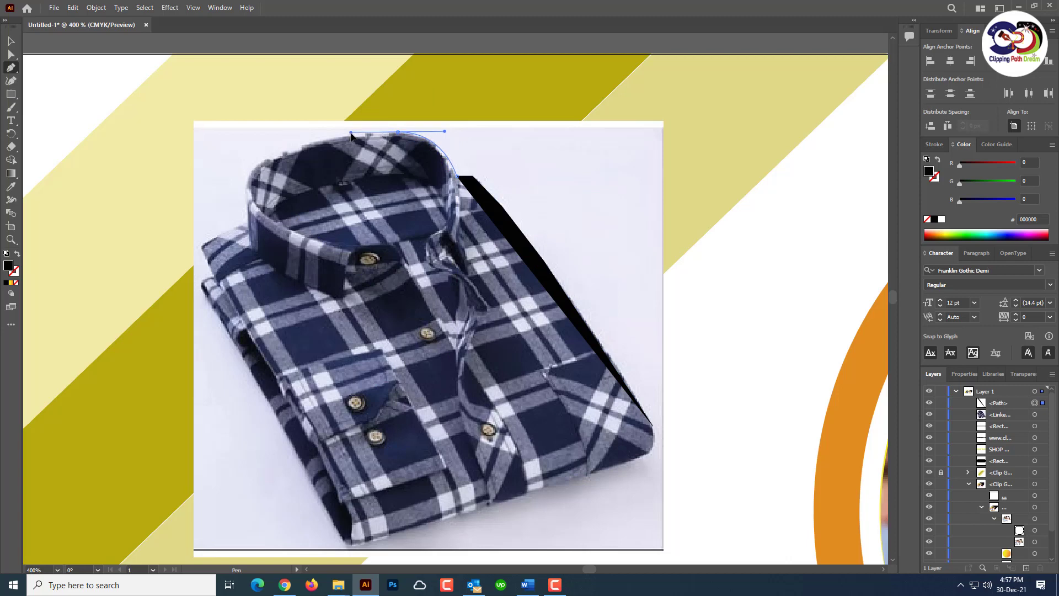
{"action": "left_click", "coordinate": [17, 254]}
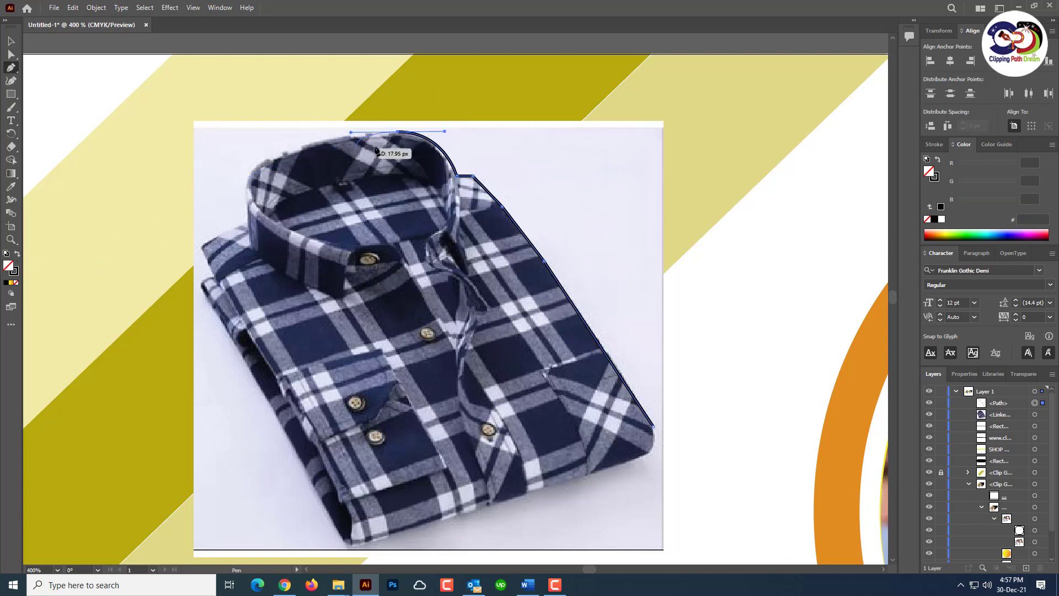
{"action": "left_click", "coordinate": [252, 165]}
{"action": "mouse_move", "coordinate": [252, 165]}
{"action": "left_mouse_down"}
{"action": "mouse_move", "coordinate": [232, 172]}
{"action": "mouse_move", "coordinate": [245, 213]}
{"action": "left_mouse_up"}
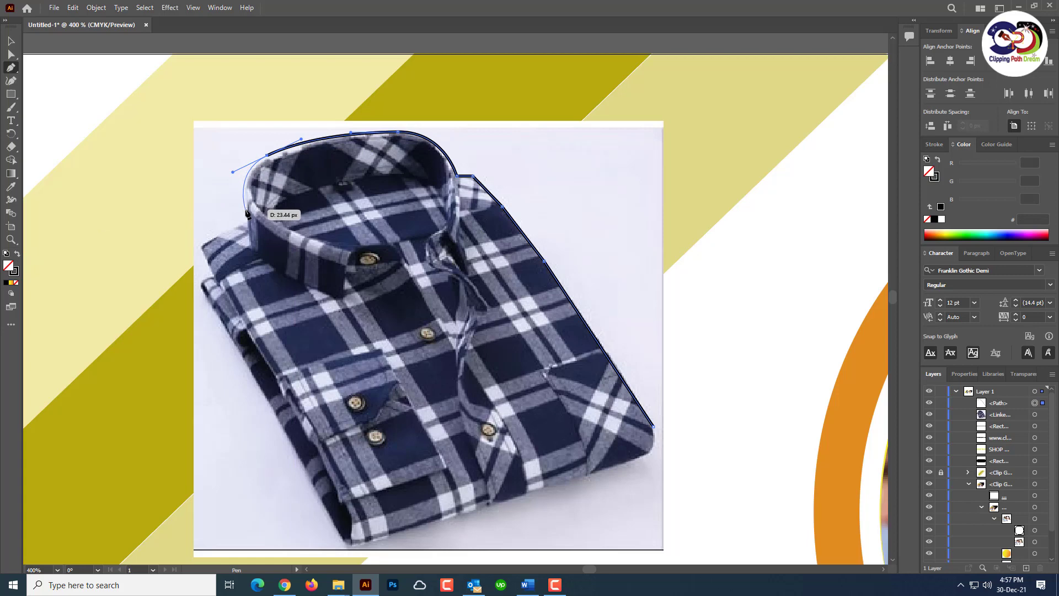
{"action": "left_click_drag", "start_coordinate": [243, 240], "coordinate": [193, 263]}
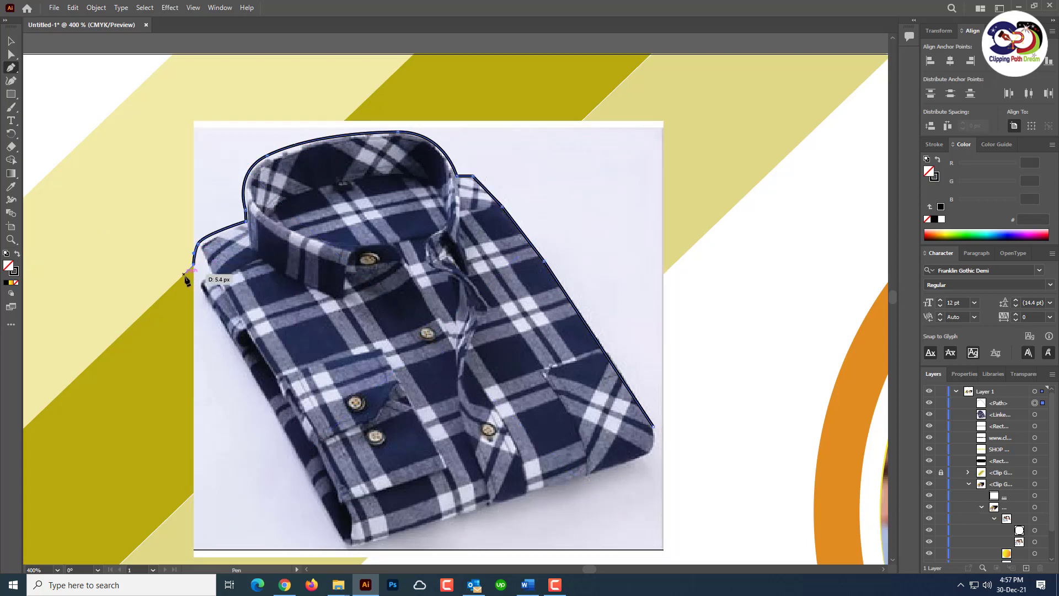
Continue the outline down the left sleeve, along the hem and right sleeve, and close it.
{"action": "left_click_drag", "start_coordinate": [274, 411], "coordinate": [275, 416]}
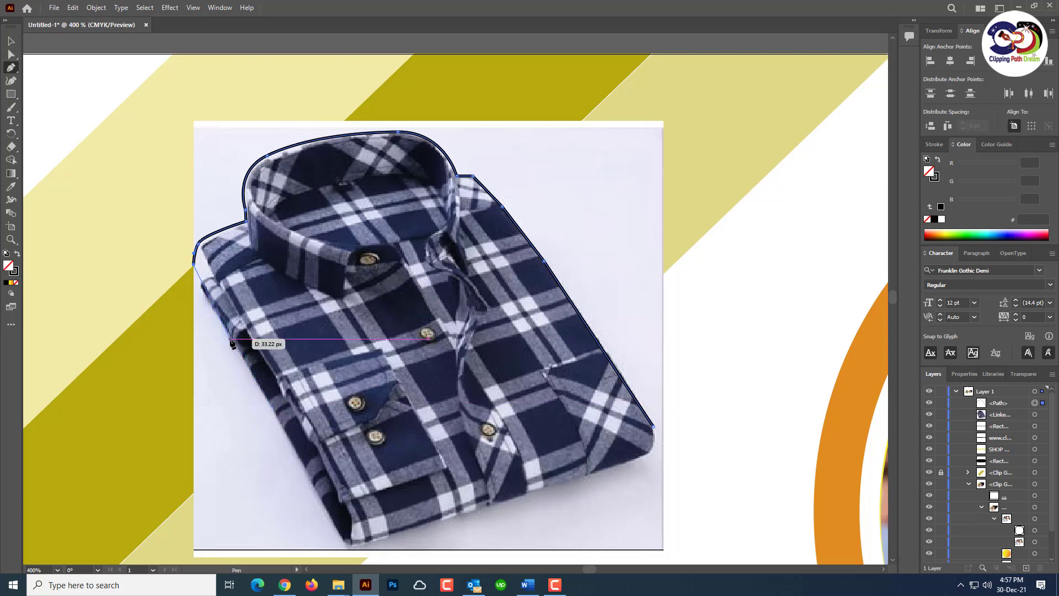
{"action": "key", "text": "ctrl+z"}
{"action": "left_click", "coordinate": [258, 378]}
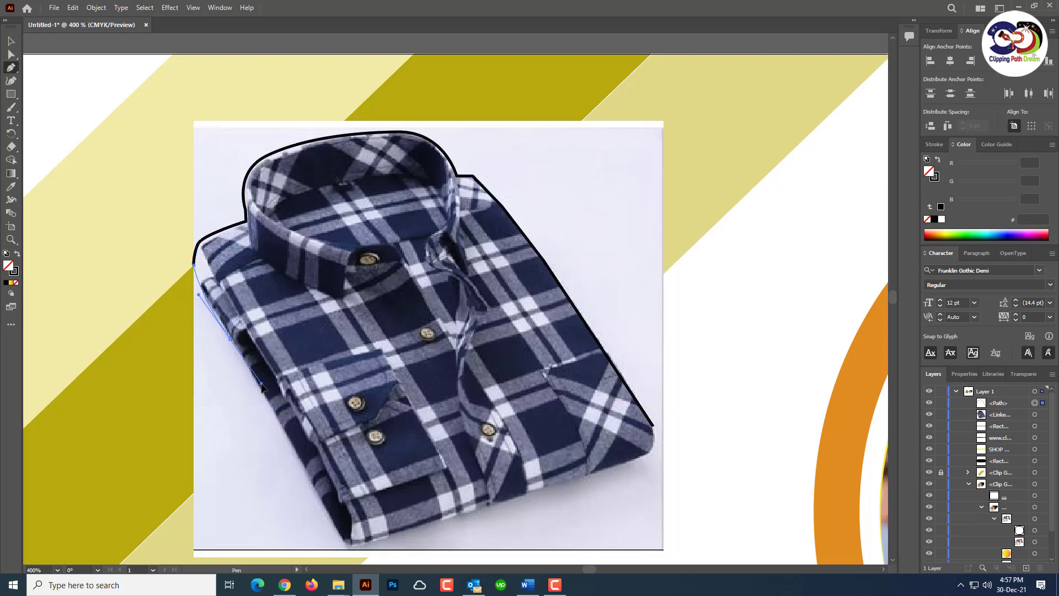
{"action": "left_click_drag", "start_coordinate": [261, 386], "coordinate": [260, 391]}
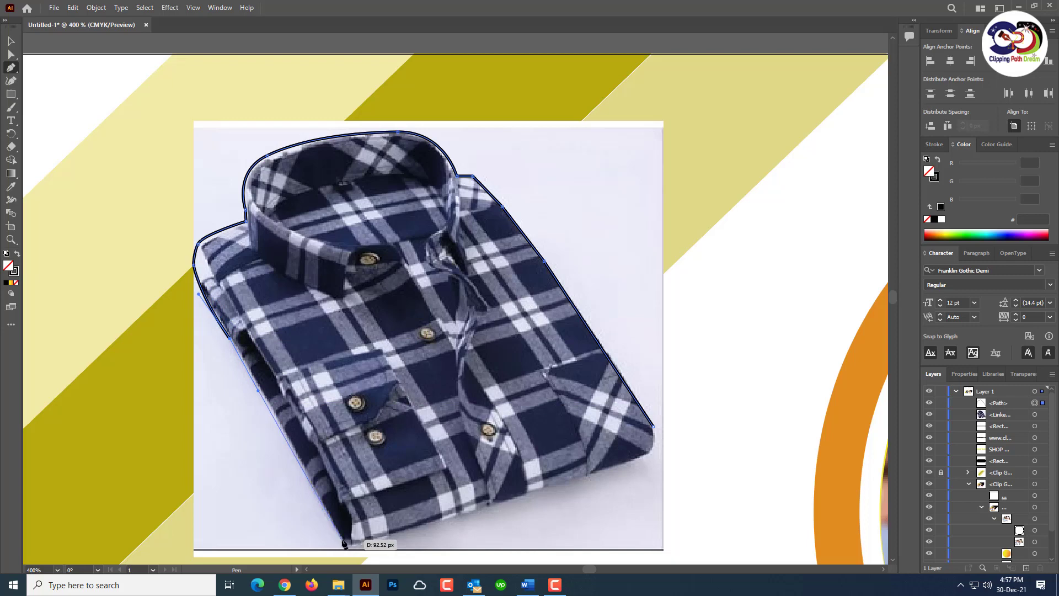
{"action": "mouse_move", "coordinate": [341, 542]}
{"action": "left_mouse_down"}
{"action": "mouse_move", "coordinate": [364, 554]}
{"action": "mouse_move", "coordinate": [378, 546]}
{"action": "left_mouse_up"}
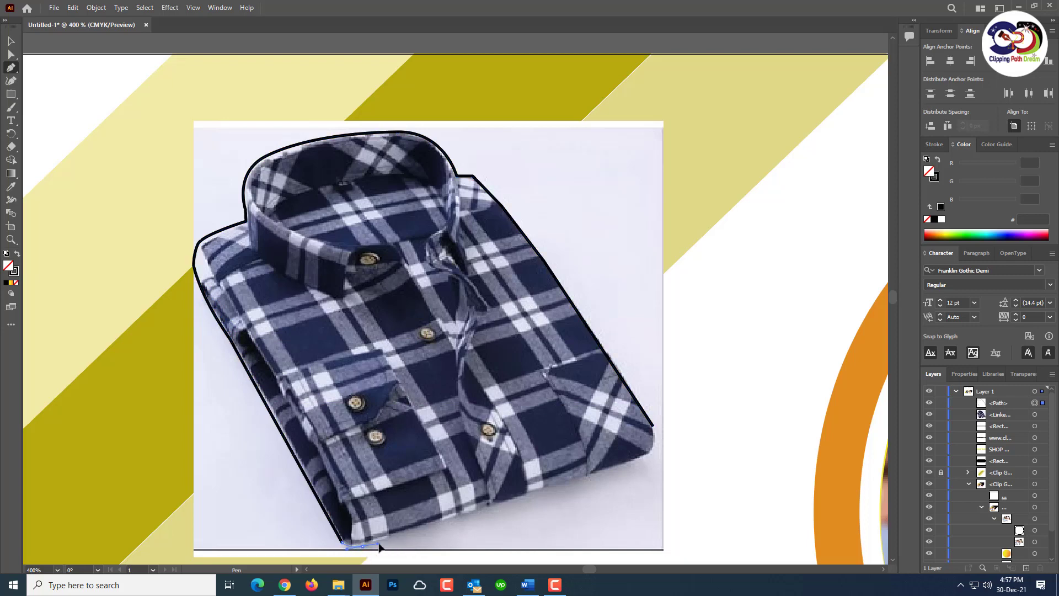
{"action": "left_click_drag", "start_coordinate": [495, 530], "coordinate": [495, 507]}
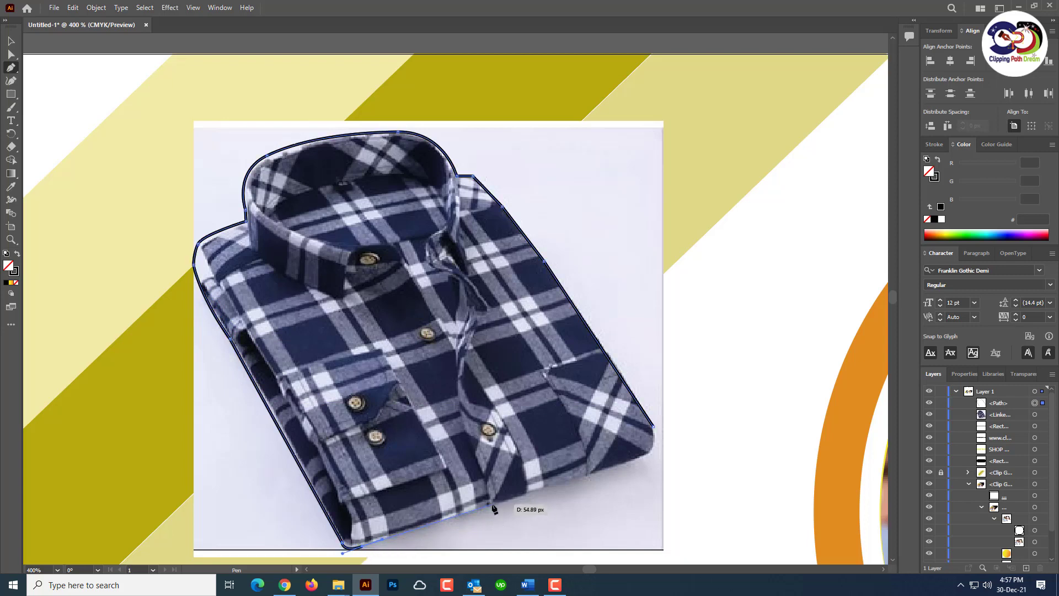
{"action": "left_click_drag", "start_coordinate": [577, 479], "coordinate": [578, 482]}
{"action": "left_click_drag", "start_coordinate": [639, 459], "coordinate": [648, 414]}
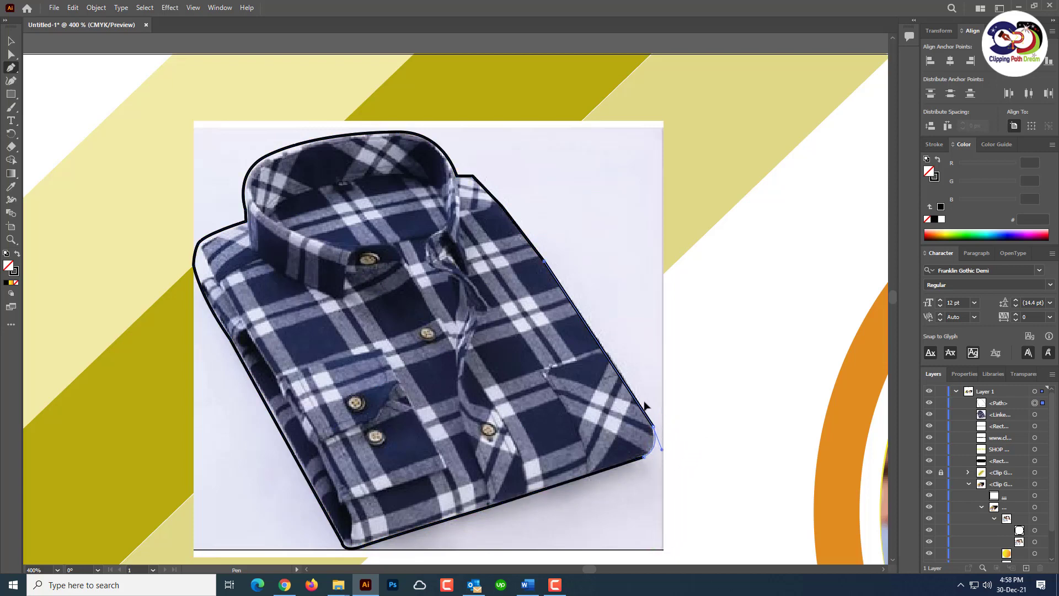
{"action": "left_click", "coordinate": [644, 402], "text": "ctrl"}
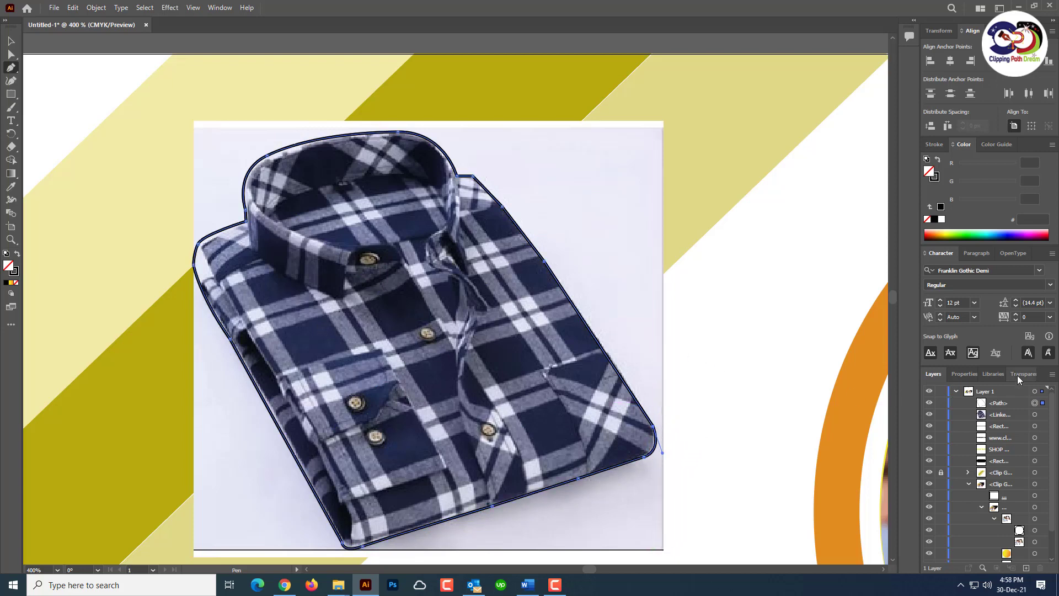
{"action": "left_click", "coordinate": [1004, 414]}
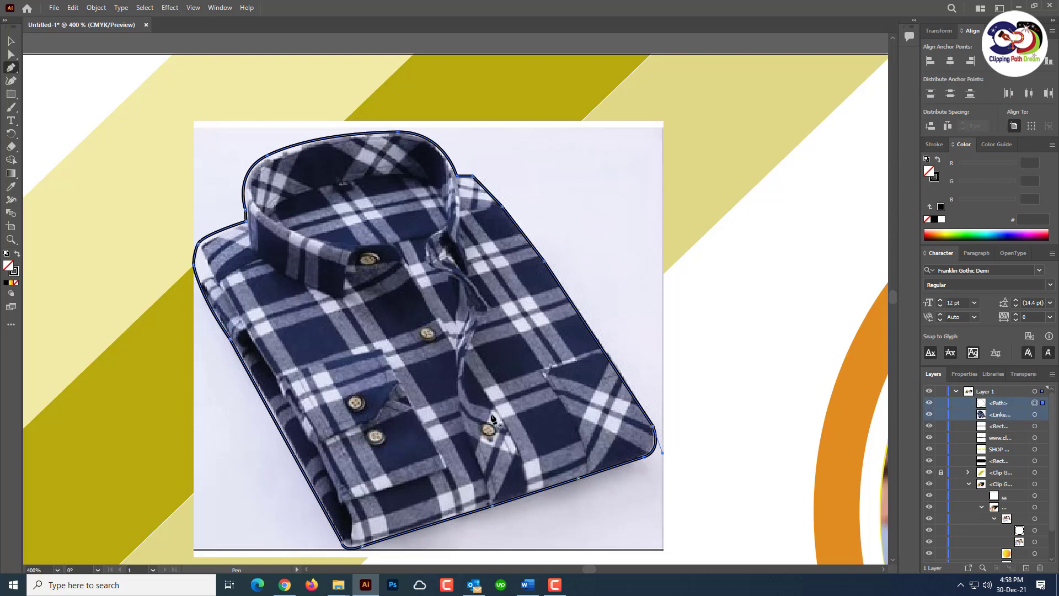
{"action": "left_click", "coordinate": [11, 41]}
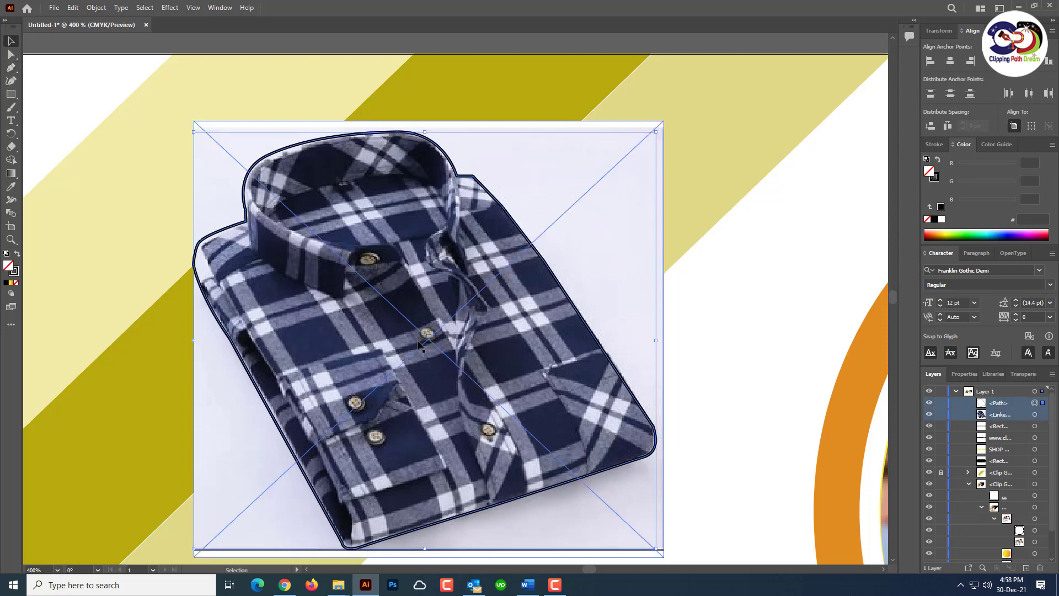
Give the traced shirt outline a solid fill after the clipping mask errors.
{"action": "right_click", "coordinate": [383, 345]}
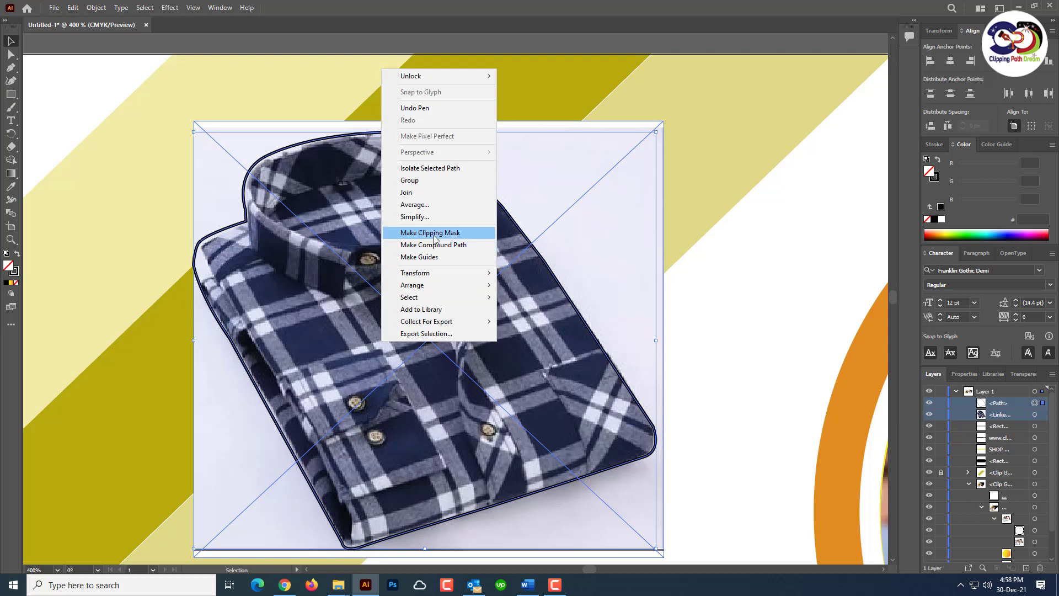
{"action": "left_click", "coordinate": [434, 232]}
{"action": "left_click", "coordinate": [650, 314]}
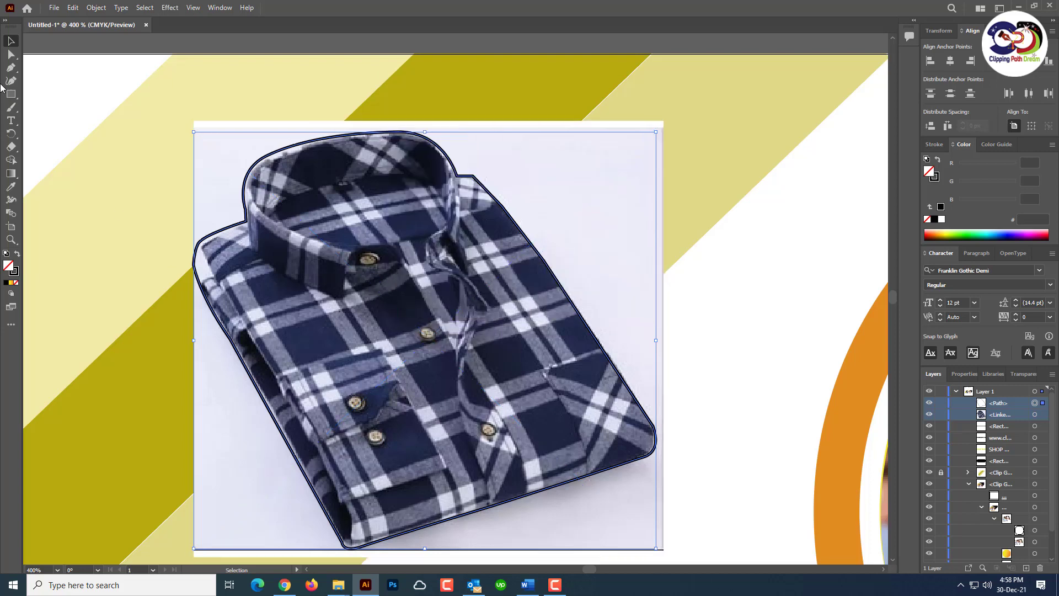
{"action": "left_click", "coordinate": [12, 56]}
{"action": "left_click", "coordinate": [596, 423]}
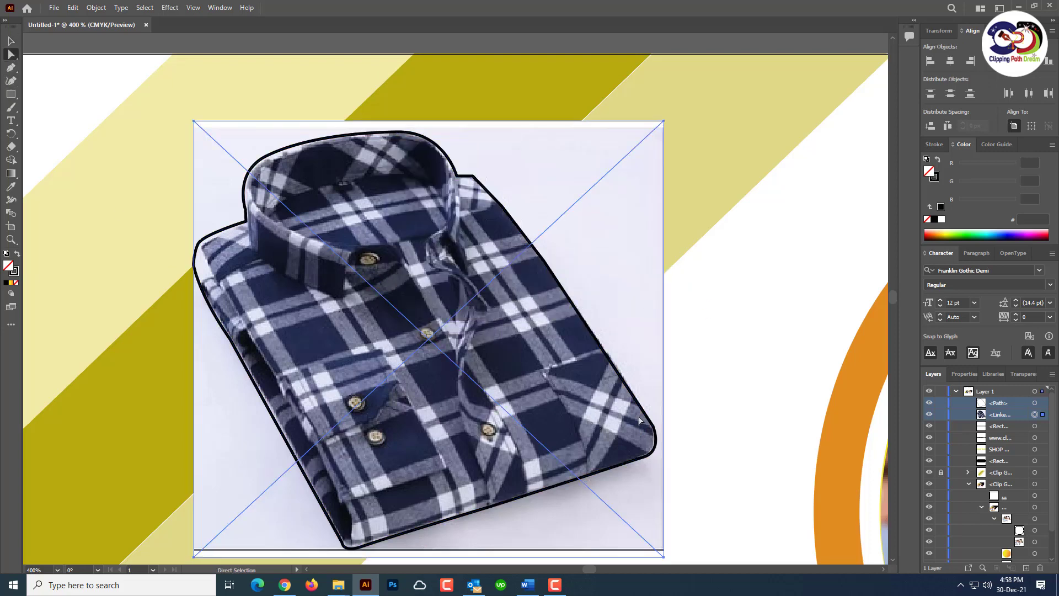
{"action": "left_click", "coordinate": [637, 398]}
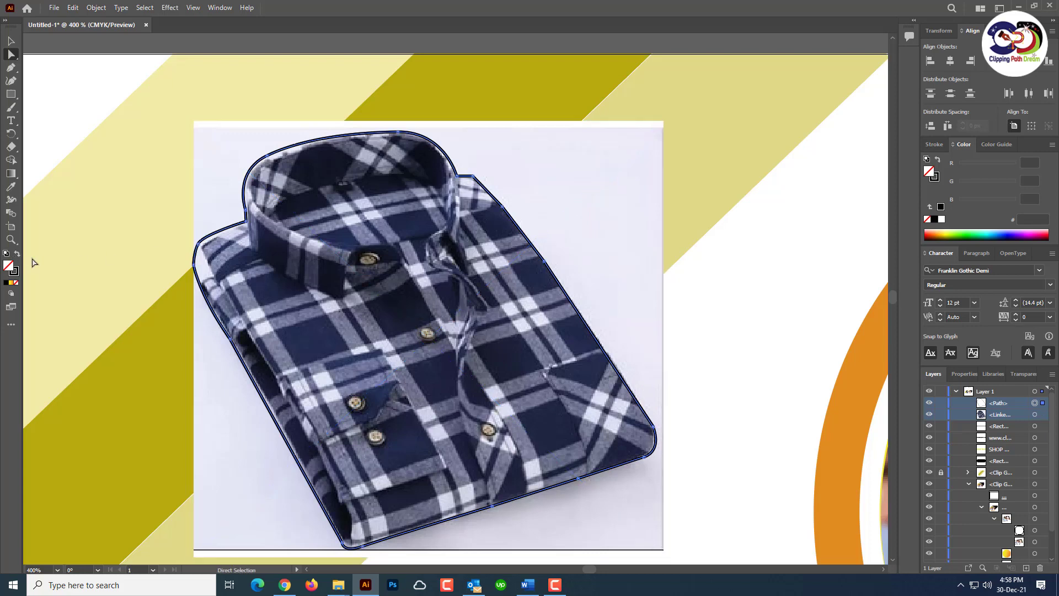
{"action": "left_click", "coordinate": [17, 254]}
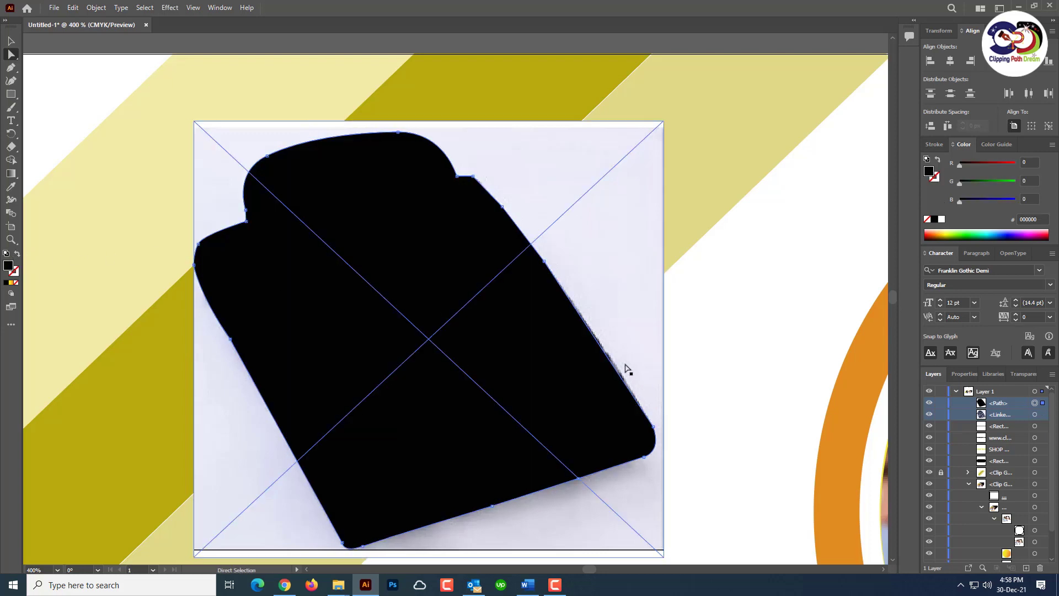
Make the clipping mask from the outline and photo, then zoom out to the banner.
{"action": "right_click", "coordinate": [582, 371]}
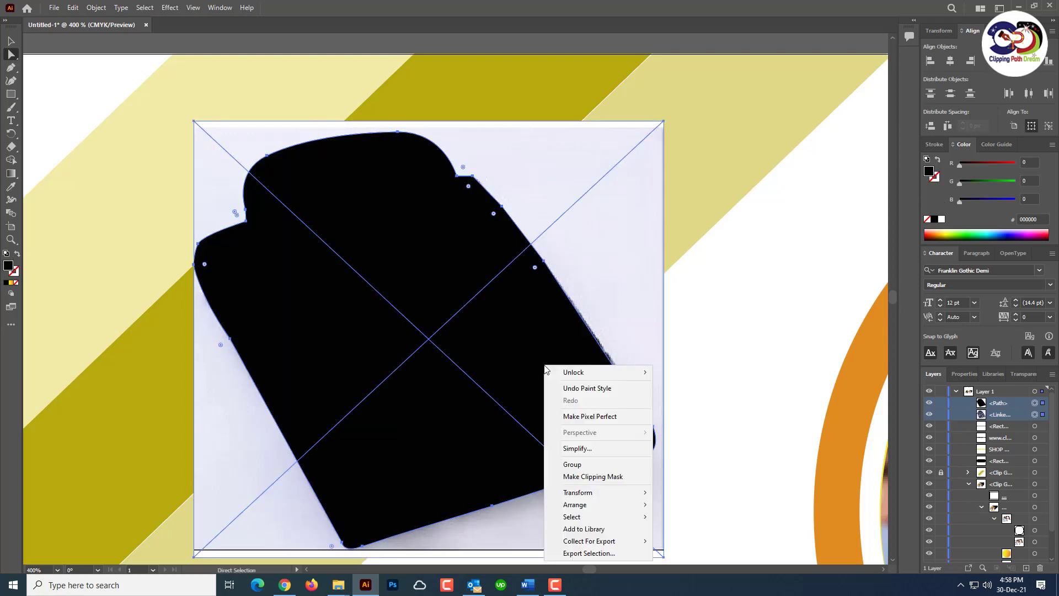
{"action": "left_click", "coordinate": [596, 482]}
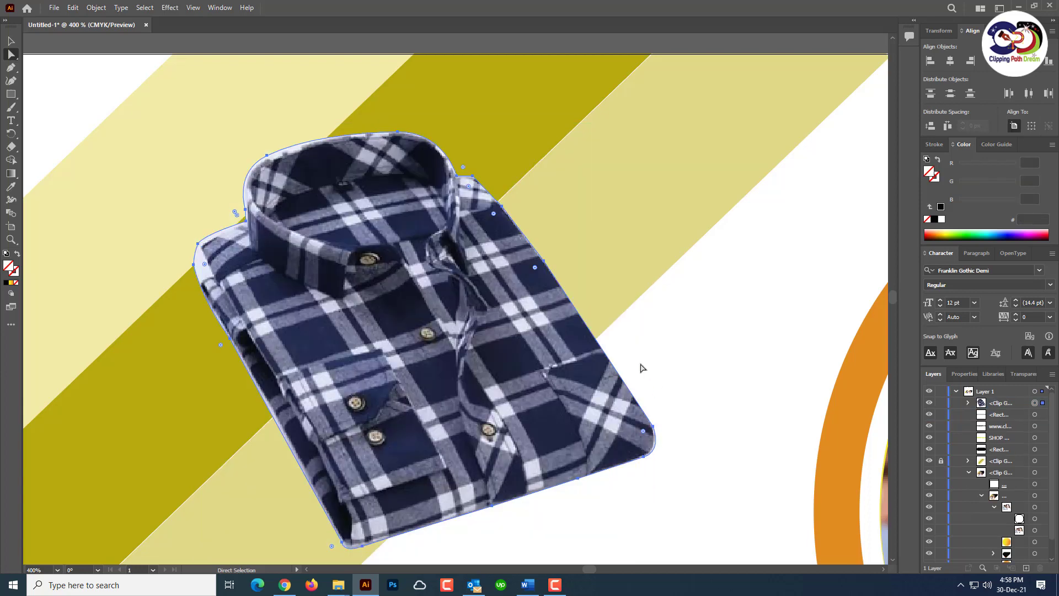
{"action": "key", "text": "v"}
{"action": "key", "text": "ctrl+minus"}
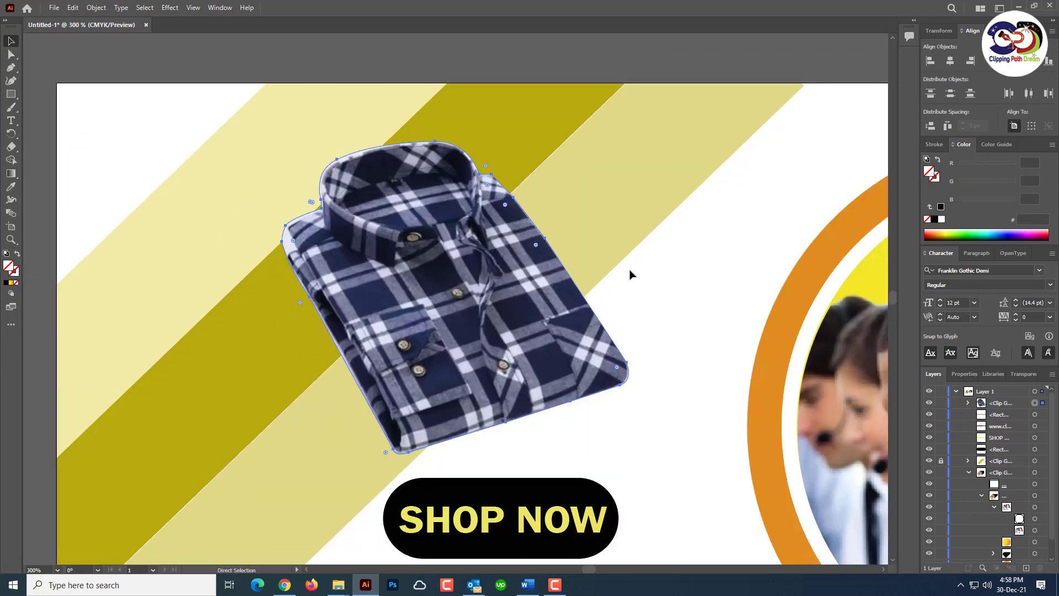
{"action": "key", "text": "ctrl+minus"}
{"action": "key", "text": "ctrl+minus"}
{"action": "key", "text": "ctrl+minus"}
Nudge the clipped plaid shirt up and left, then recentre the banner and deselect.
{"action": "left_click", "coordinate": [460, 322]}
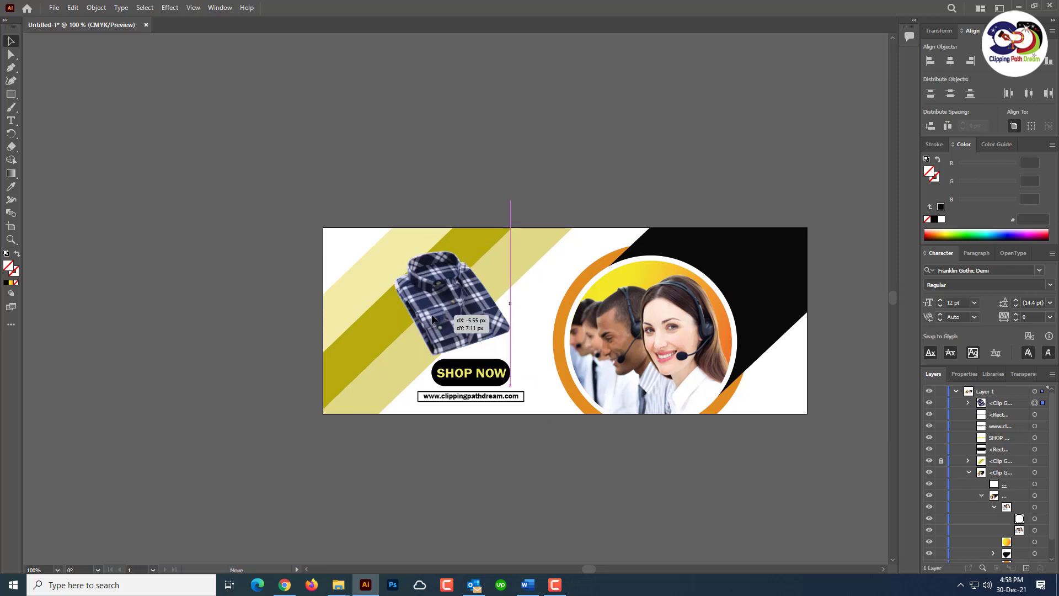
{"action": "left_click_drag", "start_coordinate": [433, 314], "coordinate": [411, 306]}
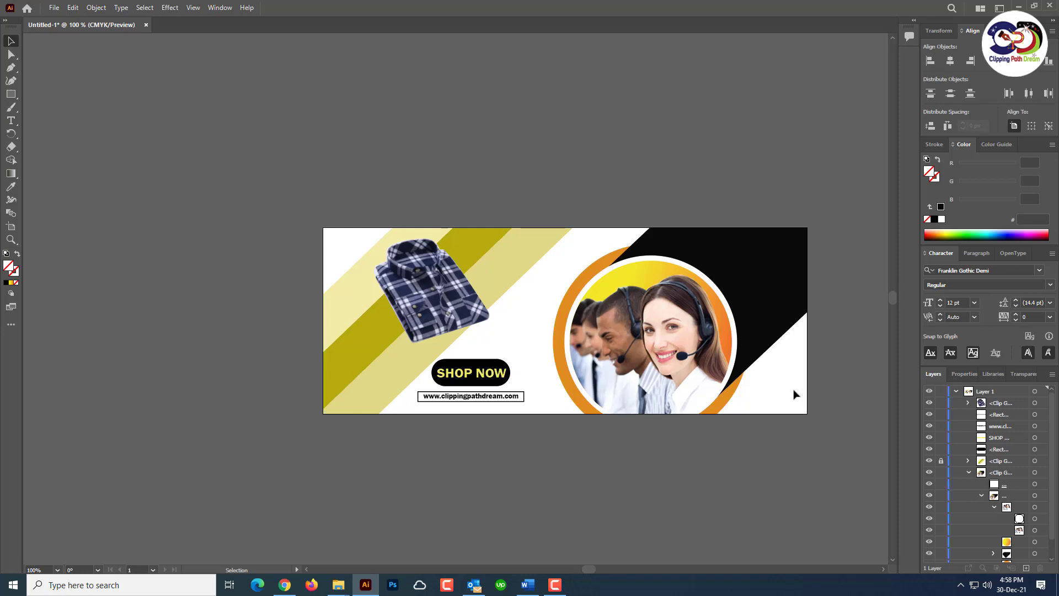
{"action": "key", "text": "ctrl+plus"}
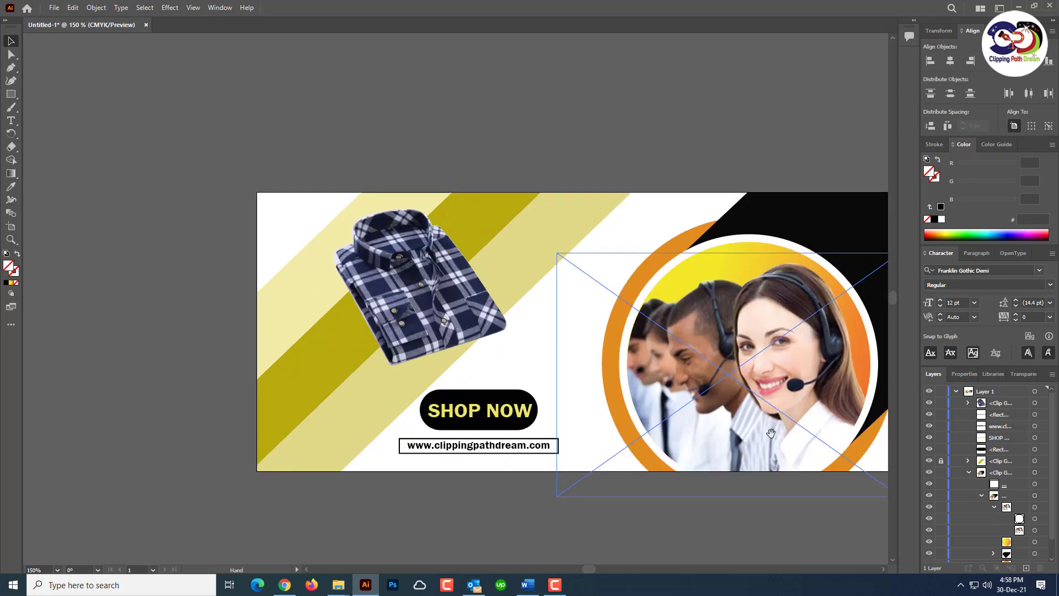
{"action": "left_click_drag", "start_coordinate": [616, 329], "coordinate": [459, 313]}
{"action": "left_click", "coordinate": [229, 513]}
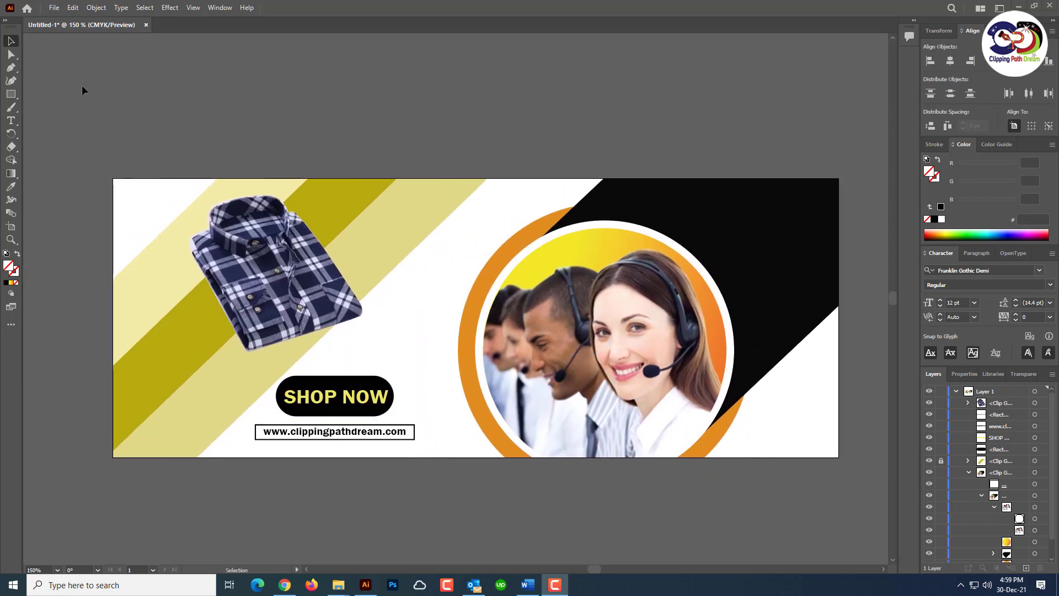
Start placing an image and browse to the CAM folder on drive D in Medium icons view.
{"action": "left_click", "coordinate": [54, 8]}
{"action": "left_click", "coordinate": [149, 212]}
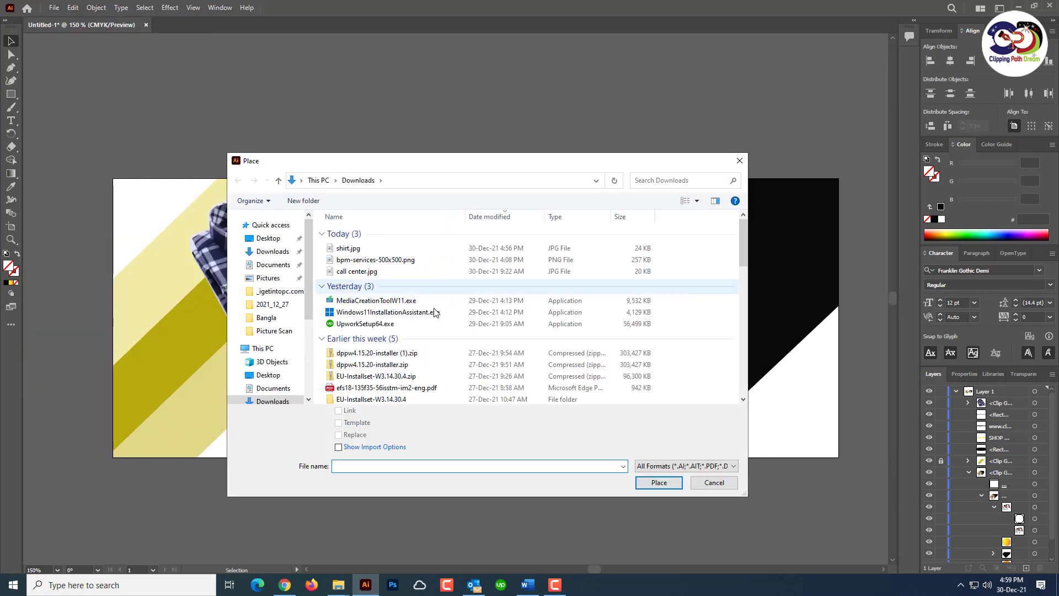
{"action": "scroll", "coordinate": [282, 389], "scroll_direction": "down", "scroll_amount": 3}
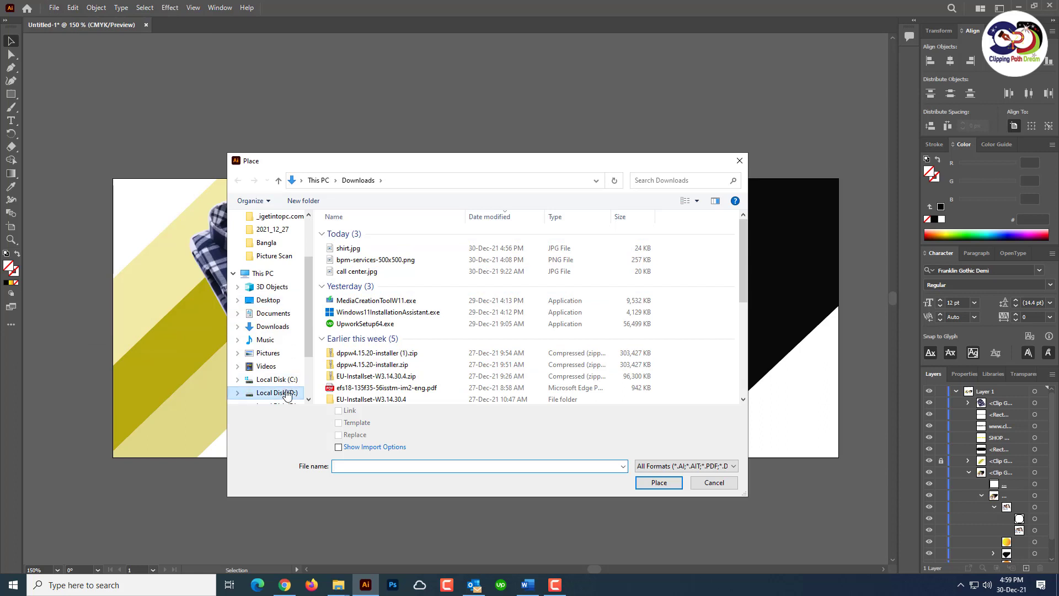
{"action": "left_click", "coordinate": [276, 392]}
{"action": "double_click", "coordinate": [356, 269]}
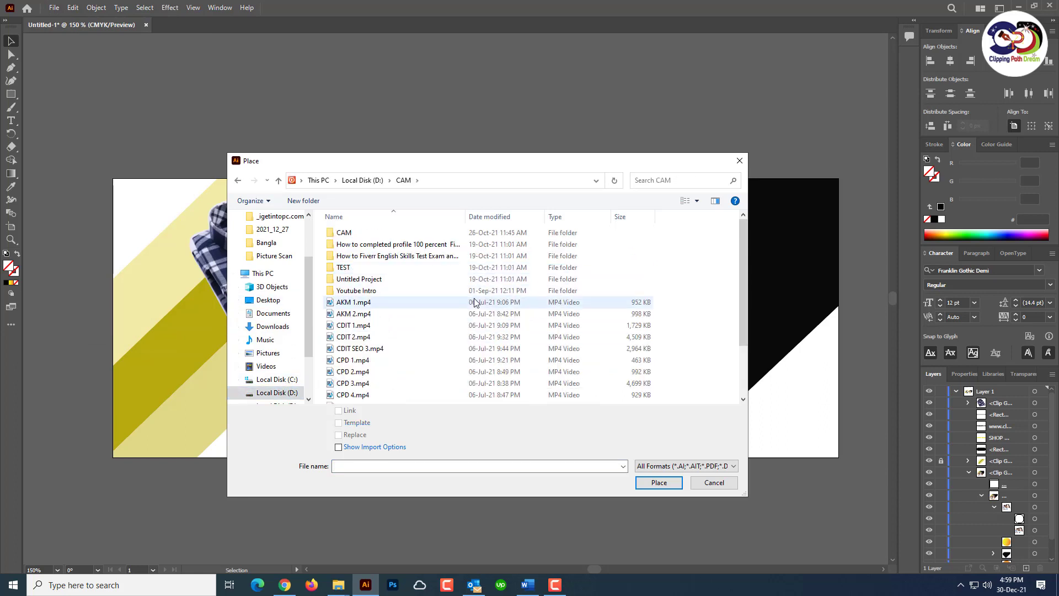
{"action": "scroll", "coordinate": [347, 248], "scroll_direction": "down", "scroll_amount": 2}
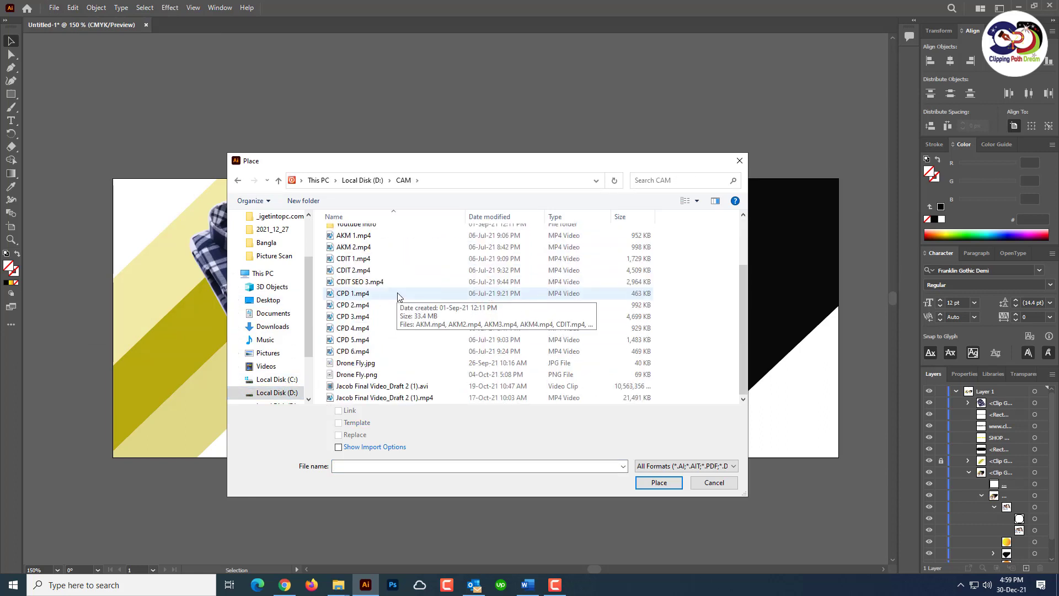
{"action": "left_click", "coordinate": [697, 201]}
{"action": "left_click", "coordinate": [734, 148]}
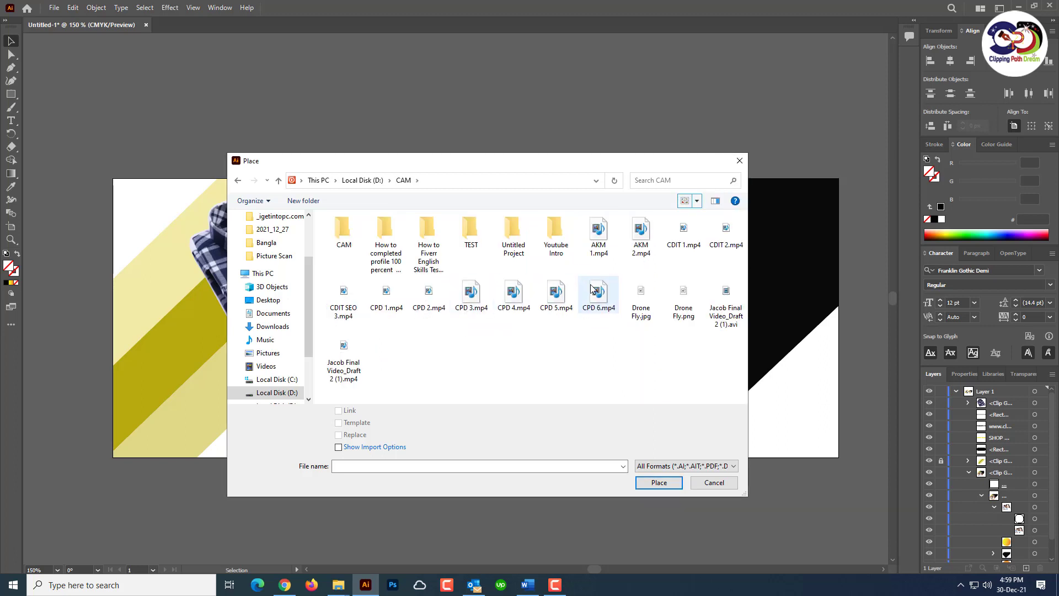
Open the inner CAM folder and place CPD logo1.png.
{"action": "double_click", "coordinate": [343, 231]}
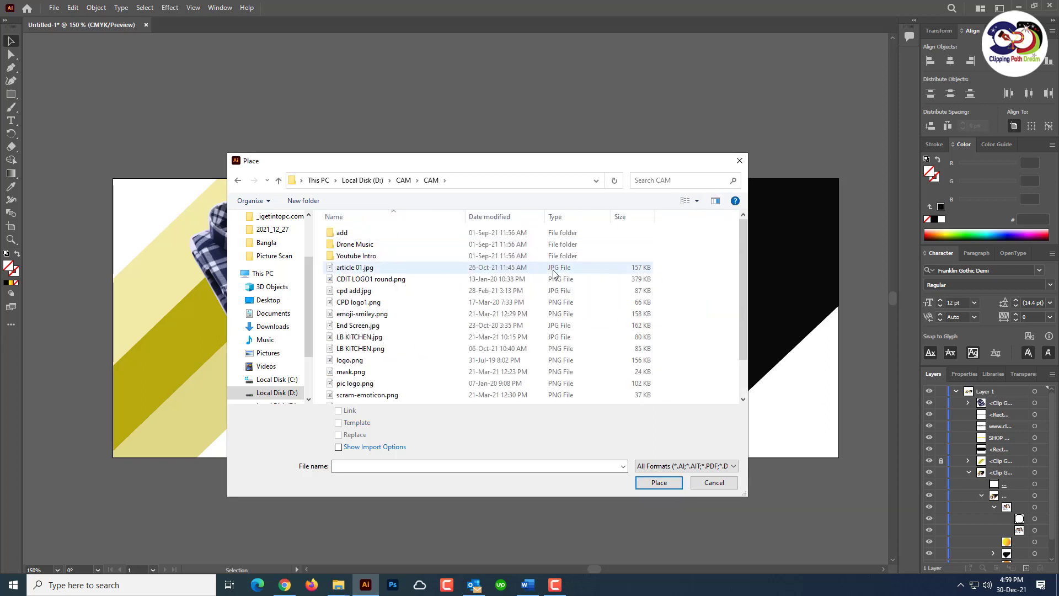
{"action": "left_click", "coordinate": [697, 201]}
{"action": "left_click", "coordinate": [734, 147]}
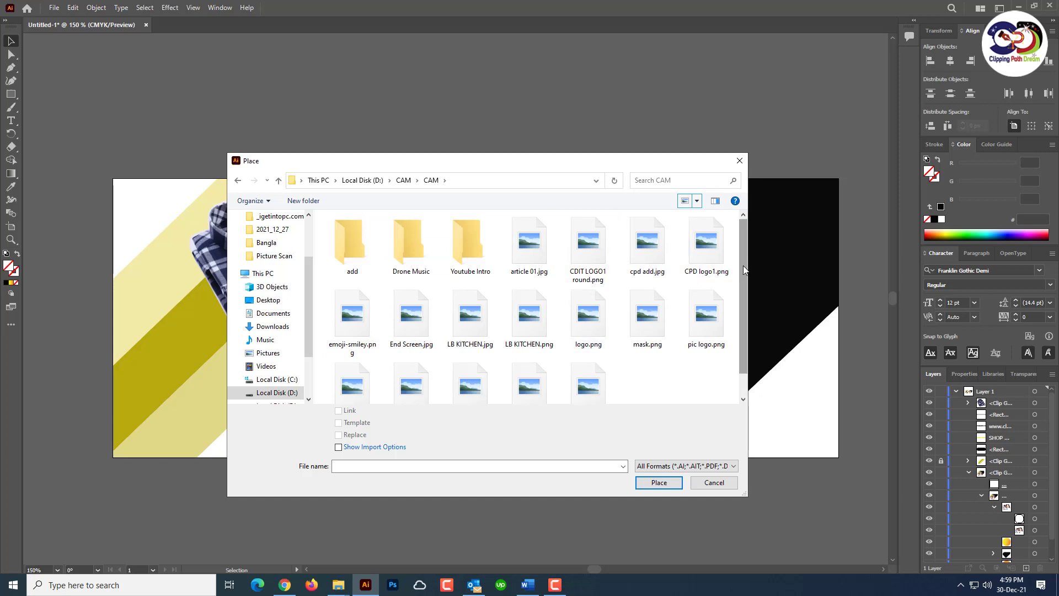
{"action": "scroll", "coordinate": [745, 269], "scroll_direction": "down", "scroll_amount": 3}
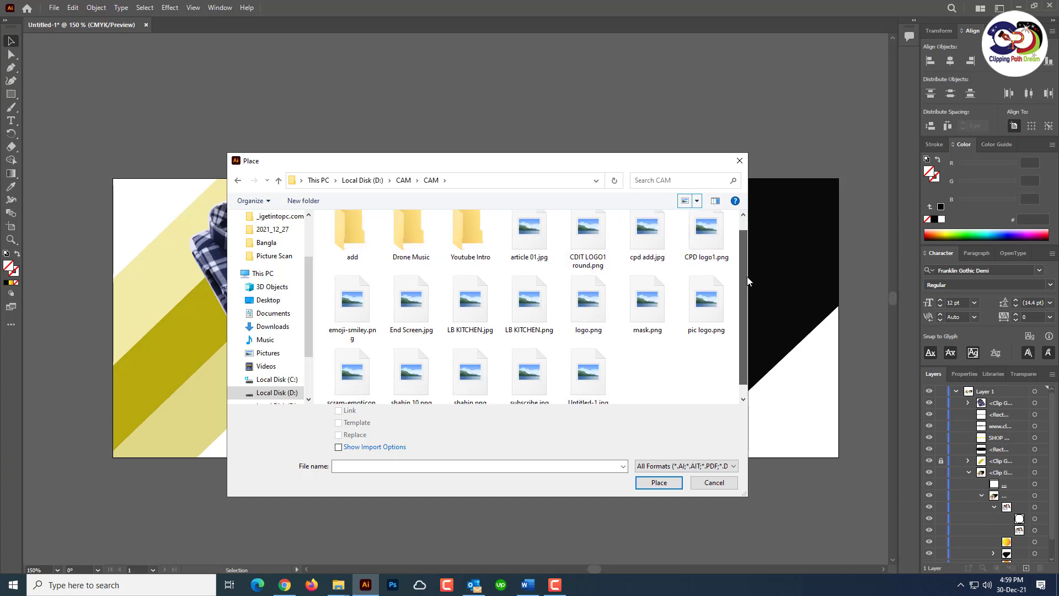
{"action": "left_click", "coordinate": [707, 231]}
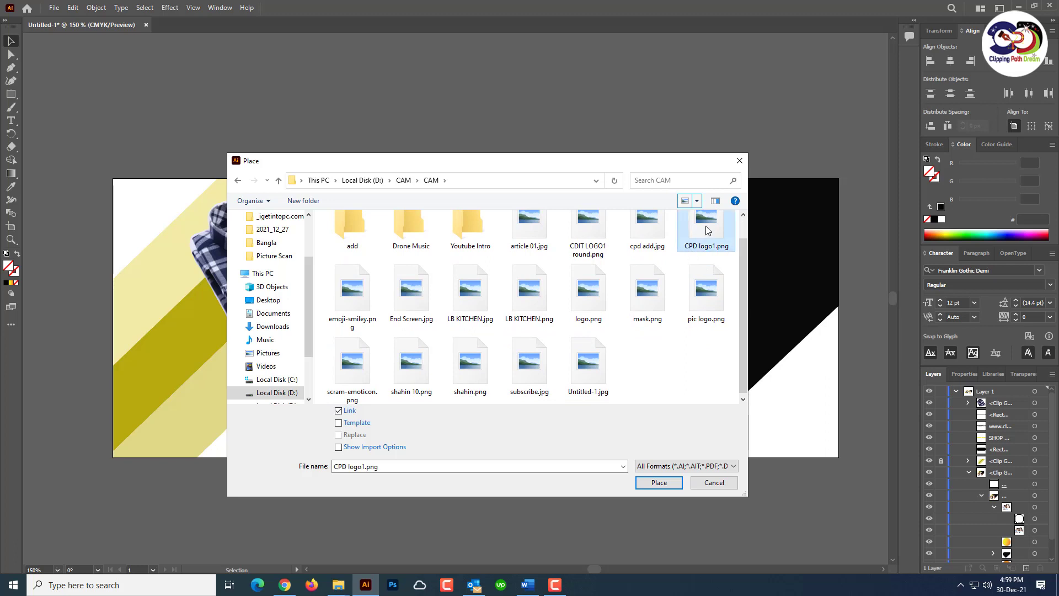
{"action": "left_click", "coordinate": [659, 482]}
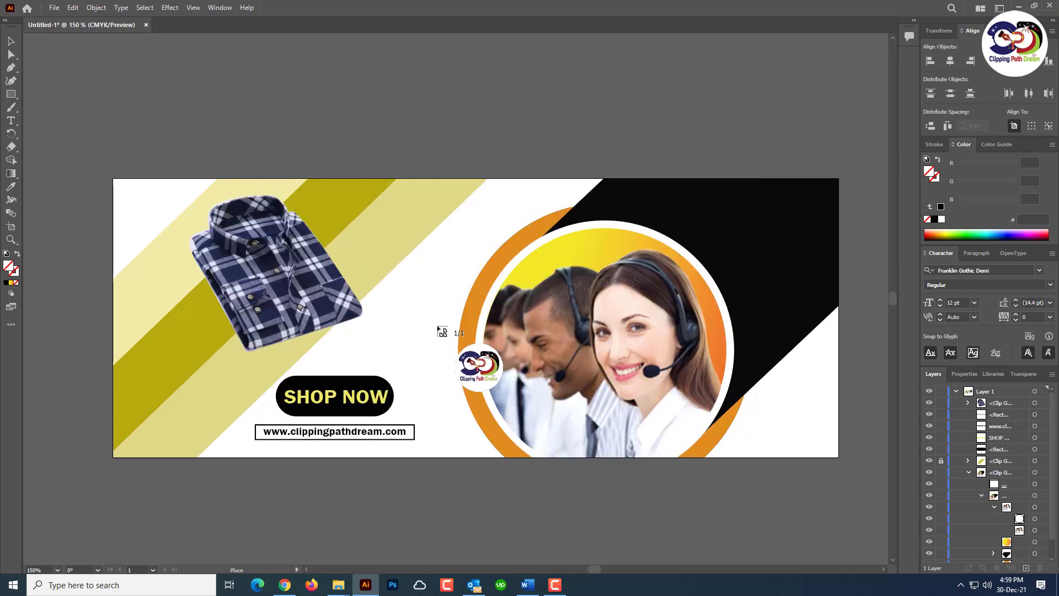
Drop the logo into the banner's top-right black corner and scale it down.
{"action": "left_click", "coordinate": [725, 200]}
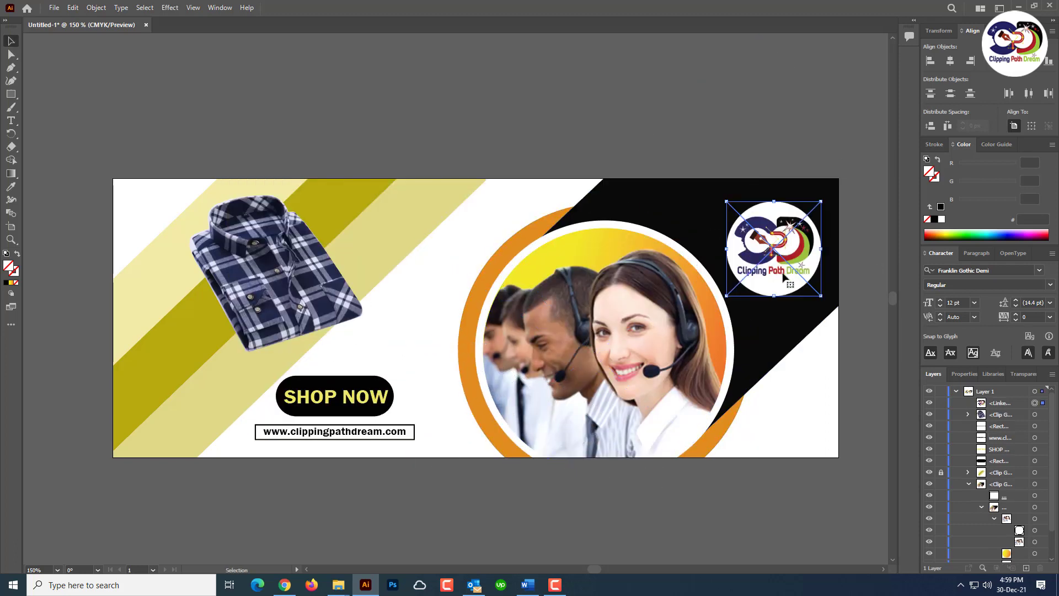
{"action": "mouse_move", "coordinate": [782, 275]}
{"action": "left_mouse_down"}
{"action": "mouse_move", "coordinate": [769, 264]}
{"action": "mouse_move", "coordinate": [795, 267]}
{"action": "left_mouse_up"}
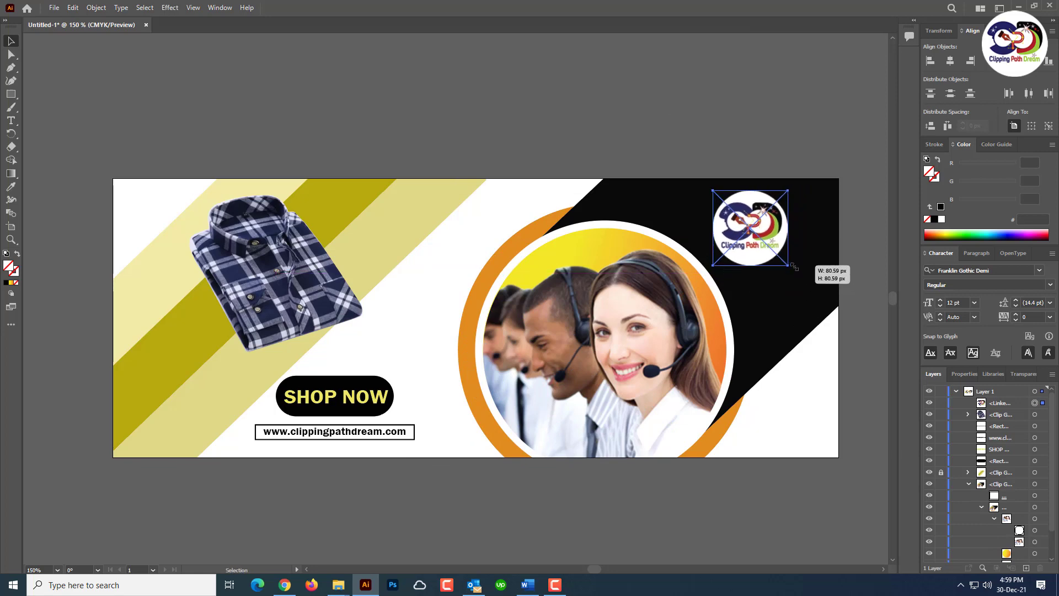
{"action": "left_click", "coordinate": [801, 426]}
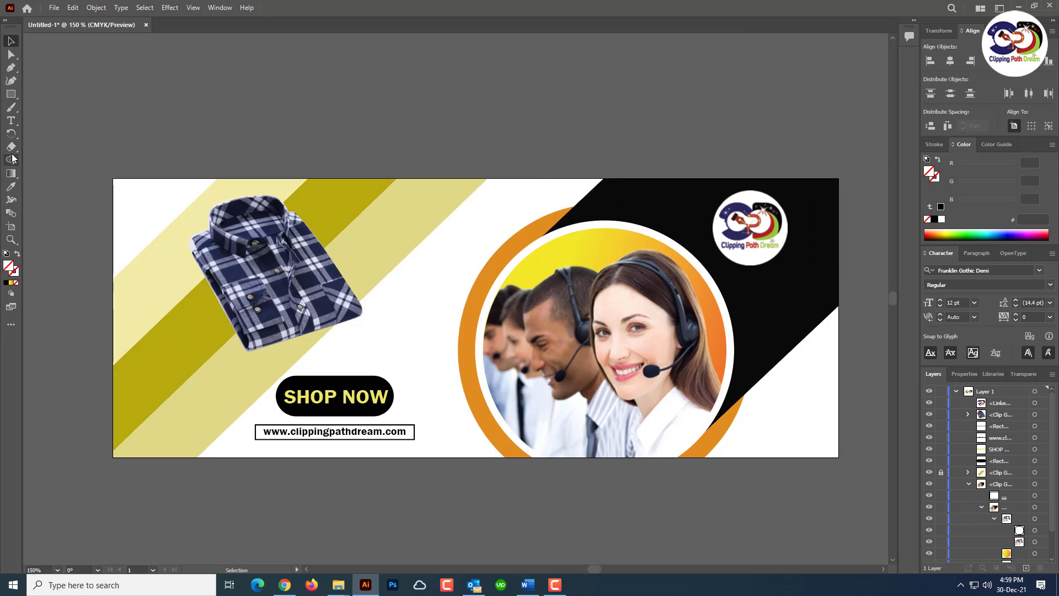
{"action": "left_click", "coordinate": [11, 120]}
Start the company name text beside the logo and colour 'Clipping' yellow.
{"action": "left_click", "coordinate": [742, 302]}
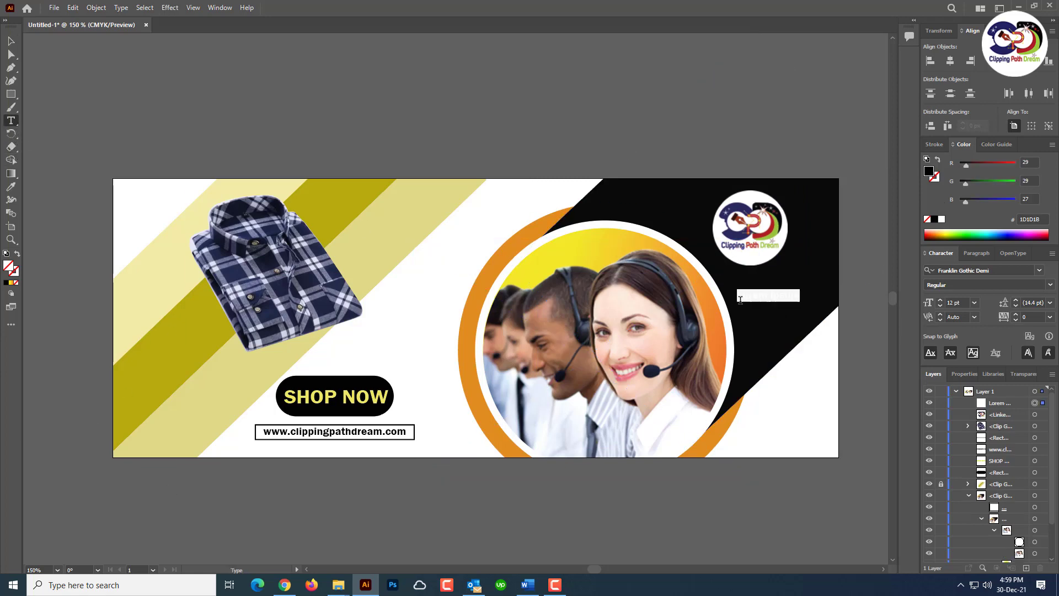
{"action": "type", "text": "Clipping"}
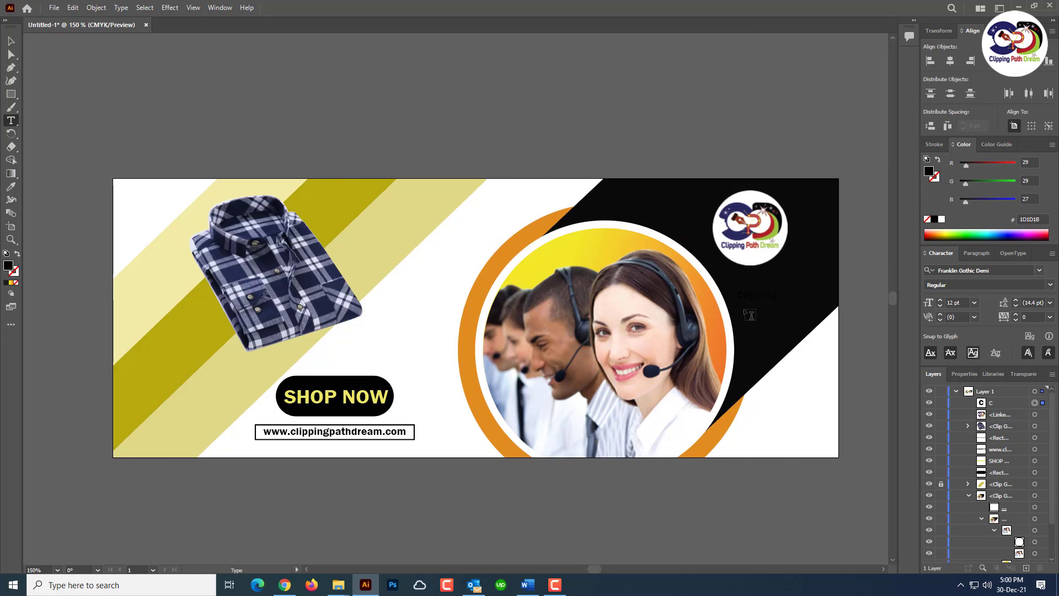
{"action": "left_click", "coordinate": [949, 230]}
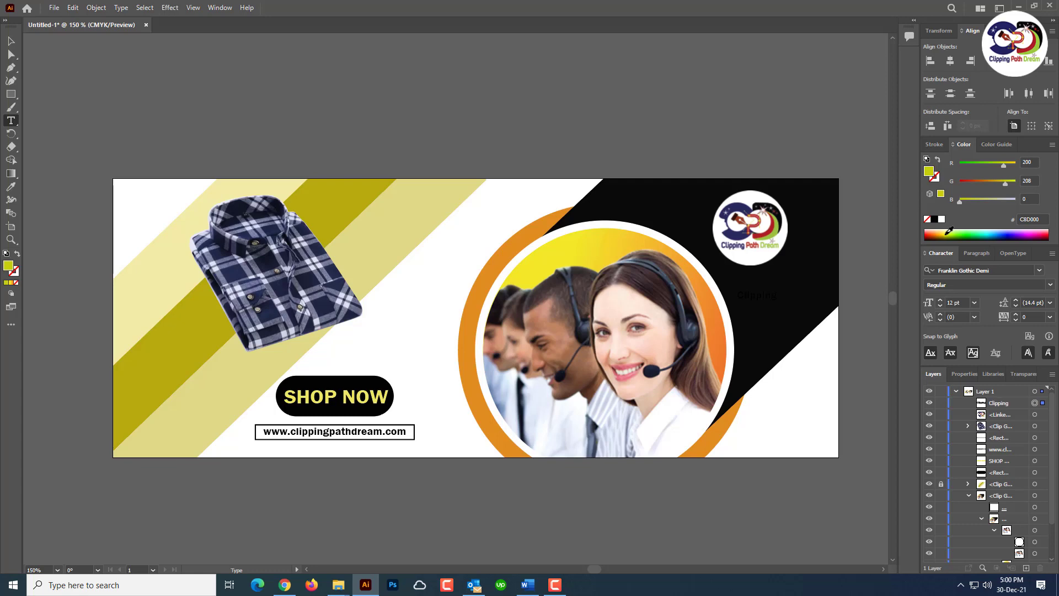
{"action": "double_click", "coordinate": [778, 296]}
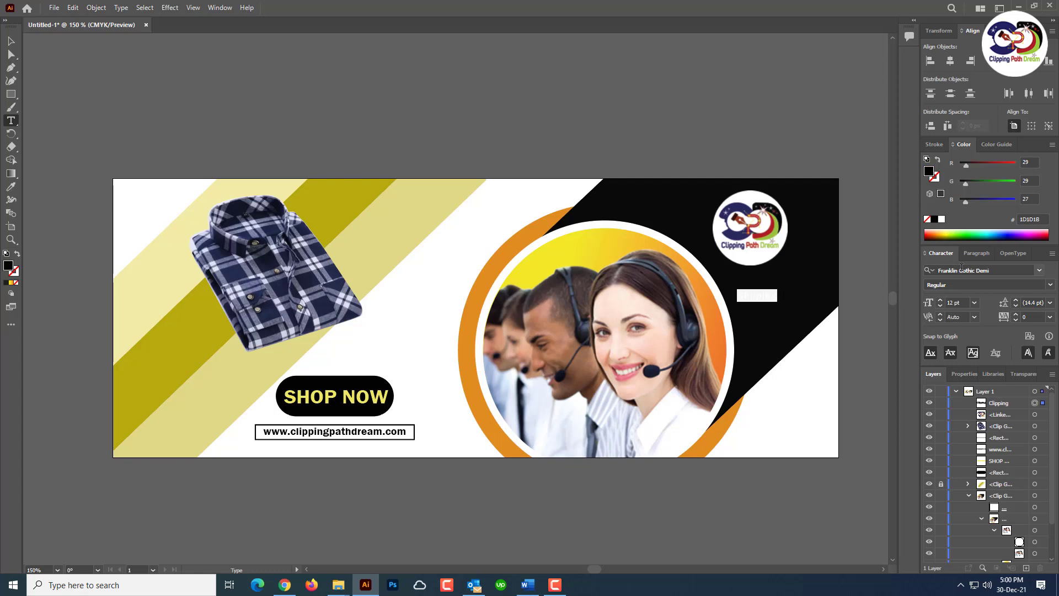
{"action": "left_click", "coordinate": [949, 232]}
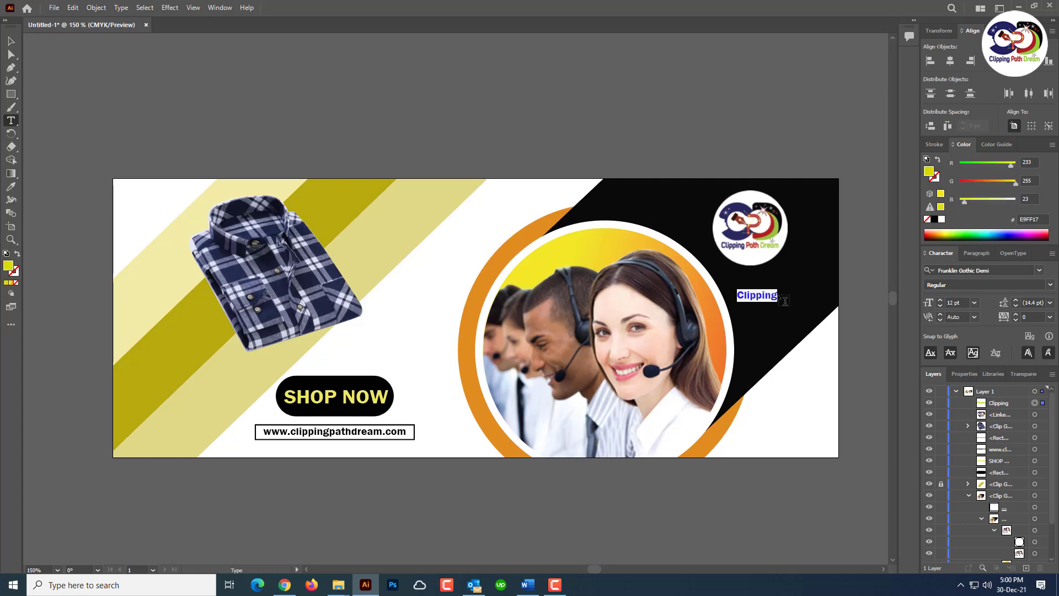
{"action": "key", "text": "Escape"}
{"action": "type", "text": "Path"}
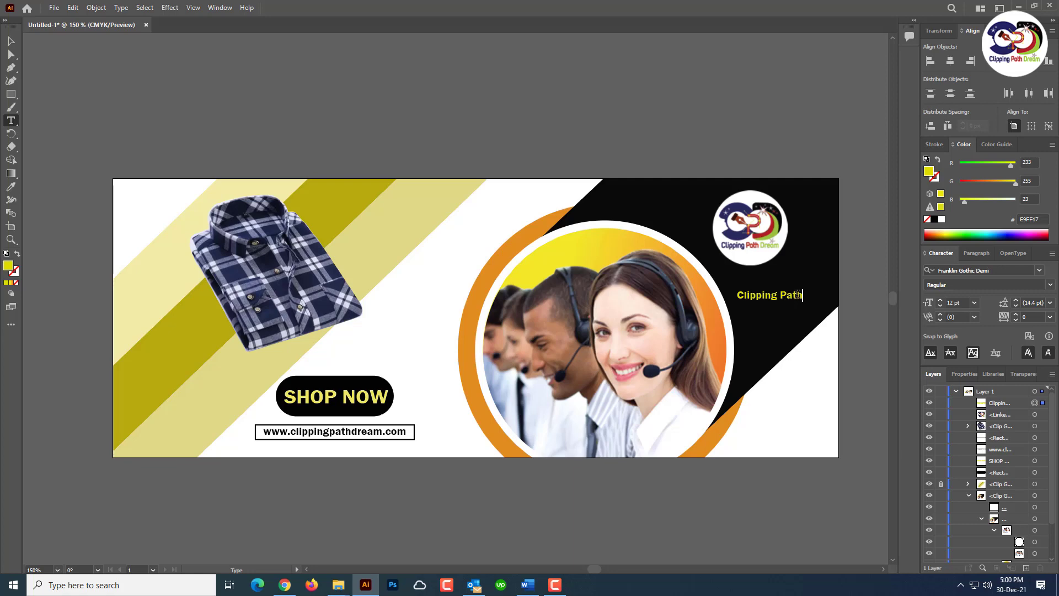
Colour 'Path' orange and append the word 'Dream'.
{"action": "left_click_drag", "start_coordinate": [804, 296], "coordinate": [780, 294]}
{"action": "left_click", "coordinate": [937, 231]}
{"action": "left_click", "coordinate": [809, 302]}
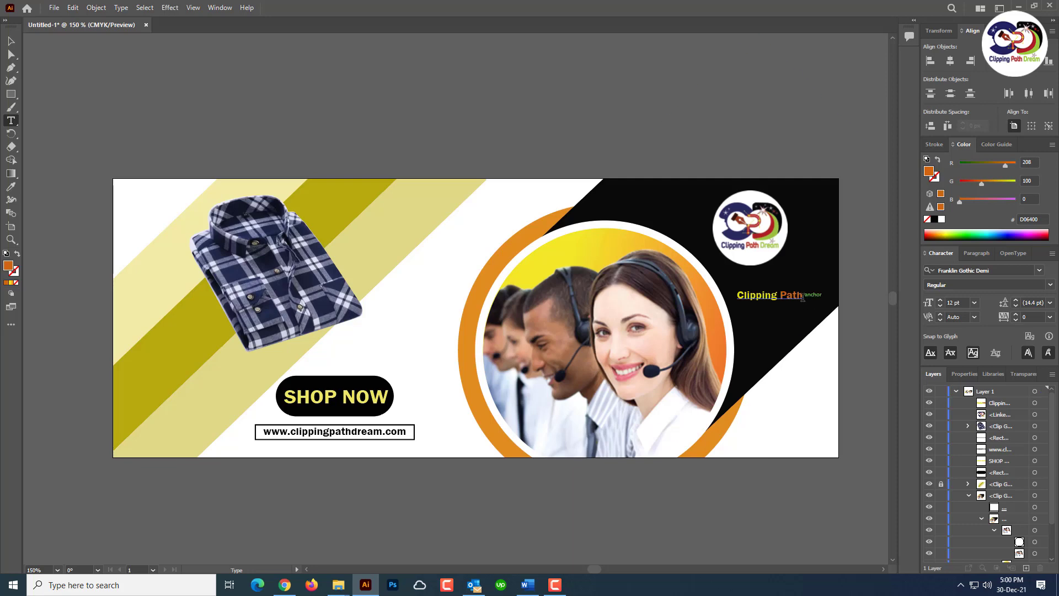
{"action": "type", "text": "Dre"}
{"action": "type", "text": "am"}
Colour 'Dream' yellow and recolour 'Clipping' blue.
{"action": "left_click_drag", "start_coordinate": [807, 296], "coordinate": [852, 304]}
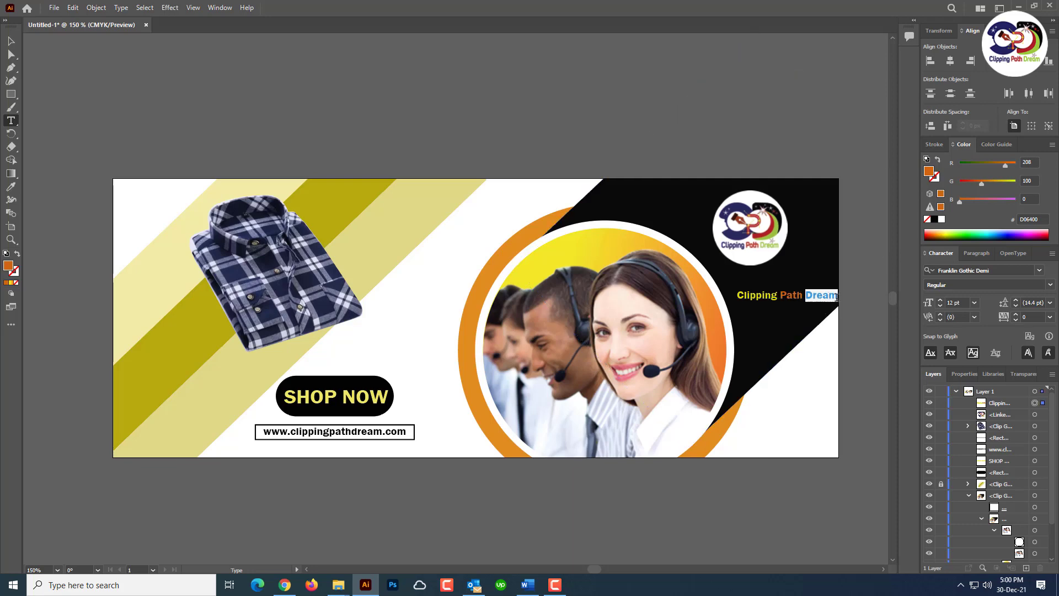
{"action": "left_click", "coordinate": [946, 232]}
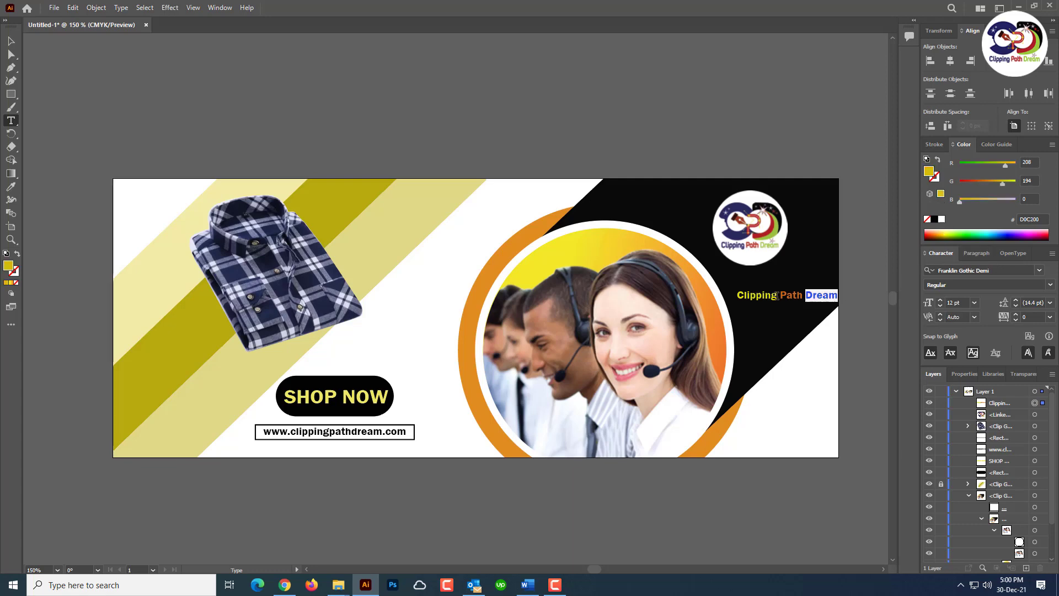
{"action": "left_click_drag", "start_coordinate": [778, 296], "coordinate": [735, 297]}
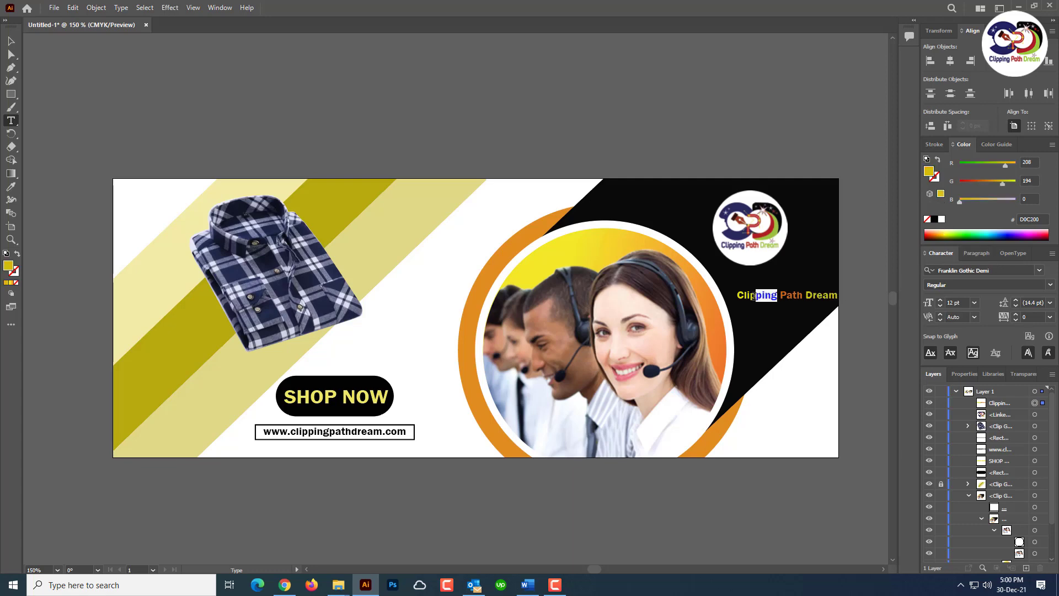
{"action": "left_click", "coordinate": [999, 234]}
Move the 'Clipping Path Dream' caption up-left to sit directly beneath the logo.
{"action": "key", "text": "Escape"}
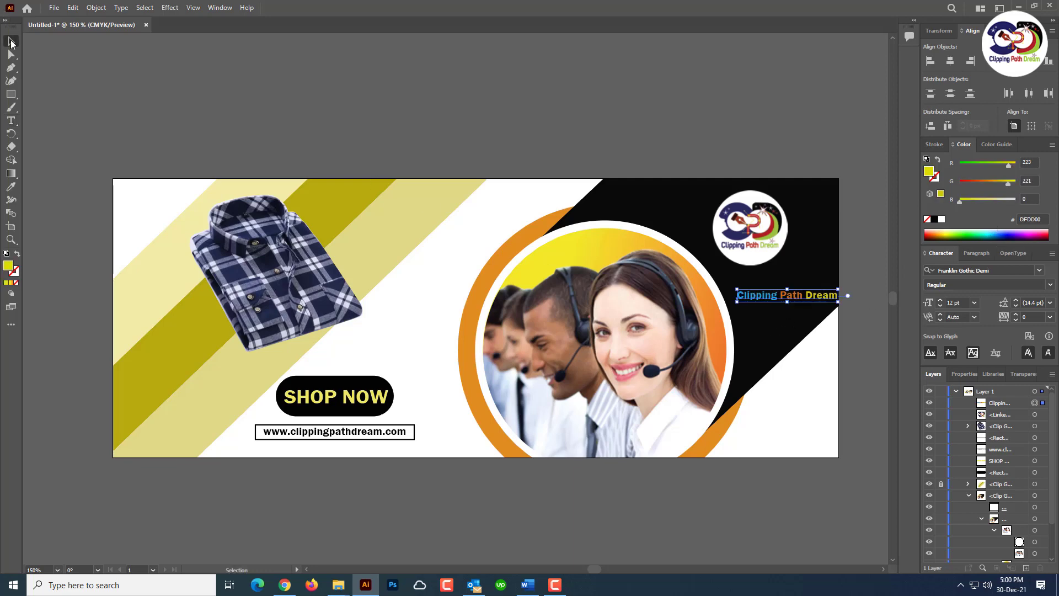
{"action": "left_click_drag", "start_coordinate": [760, 289], "coordinate": [736, 269]}
{"action": "left_click", "coordinate": [856, 391]}
{"action": "scroll", "coordinate": [752, 366], "scroll_direction": "down", "scroll_amount": 2}
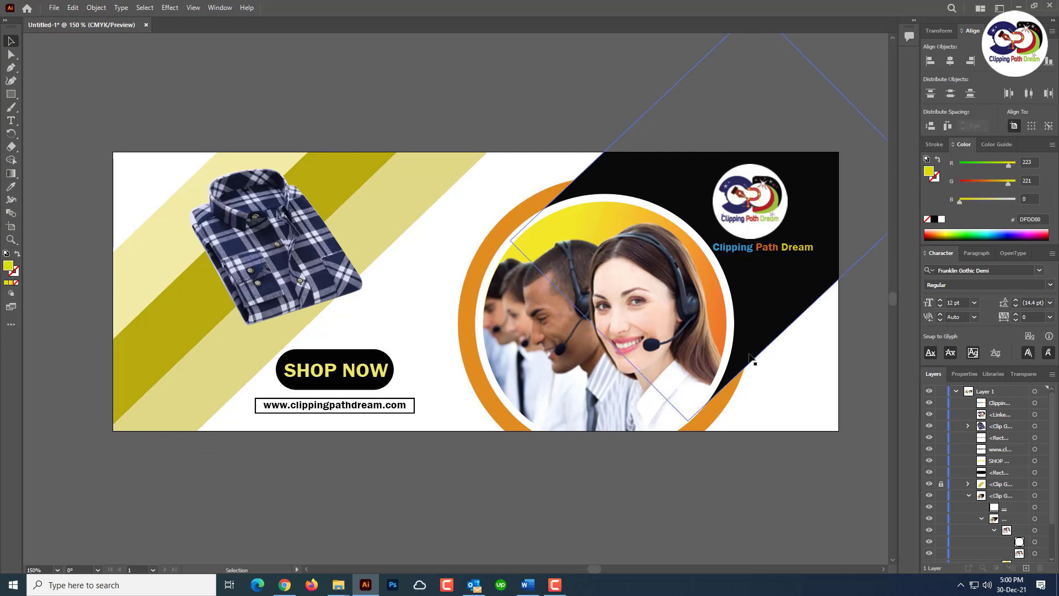
{"action": "scroll", "coordinate": [751, 359], "scroll_direction": "up", "scroll_amount": 2}
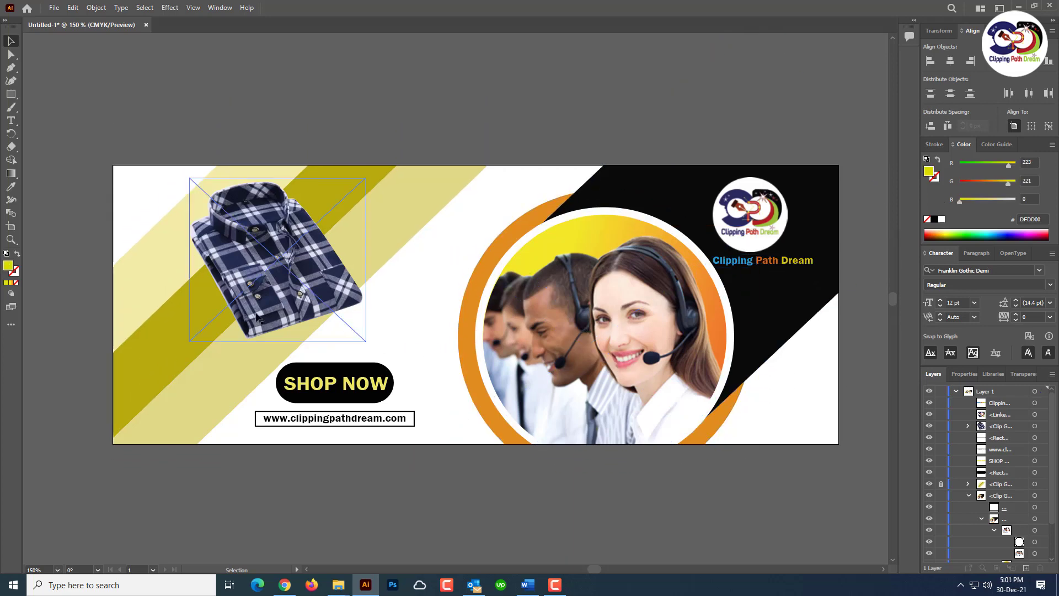
{"action": "scroll", "coordinate": [437, 245], "scroll_direction": "down", "scroll_amount": 1}
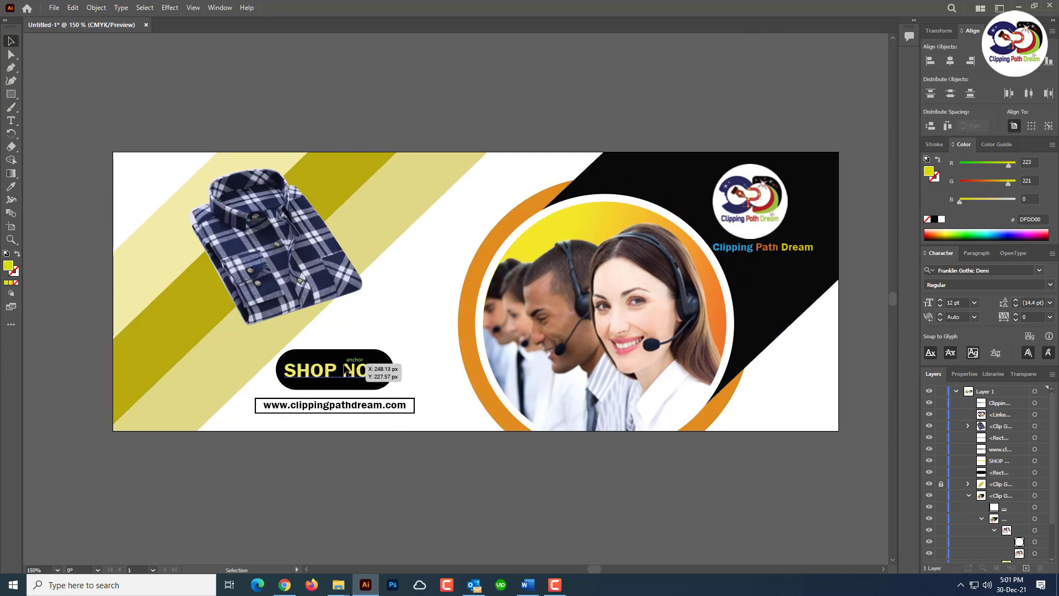